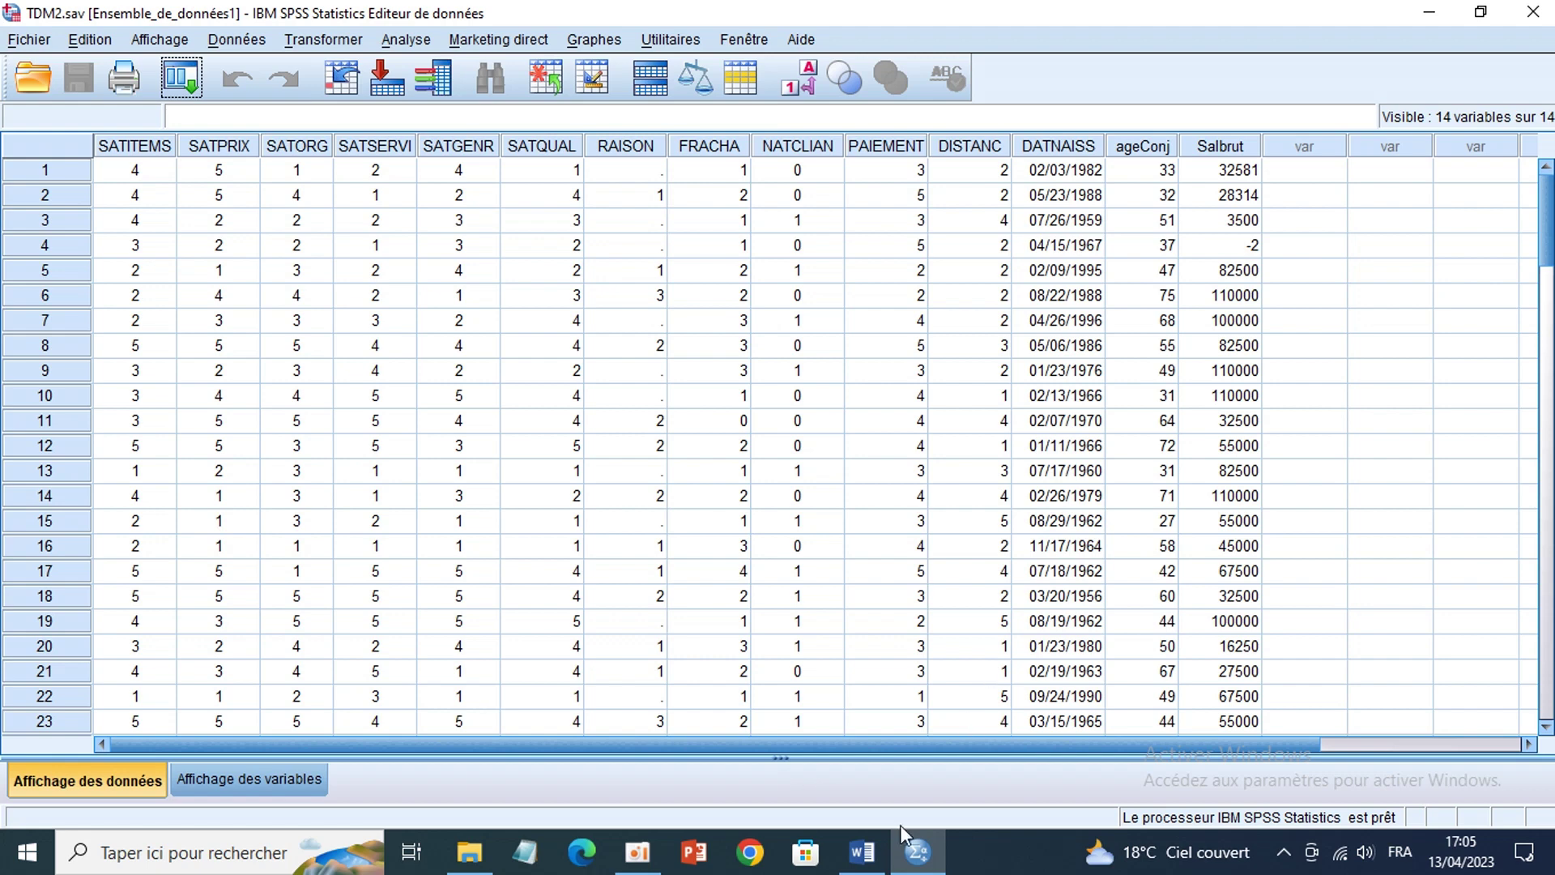
# Step: Switch to Word, read question 2 of the assignment on creating the STATsup3 variable, and return to SPSS
pyautogui.click(863, 854)
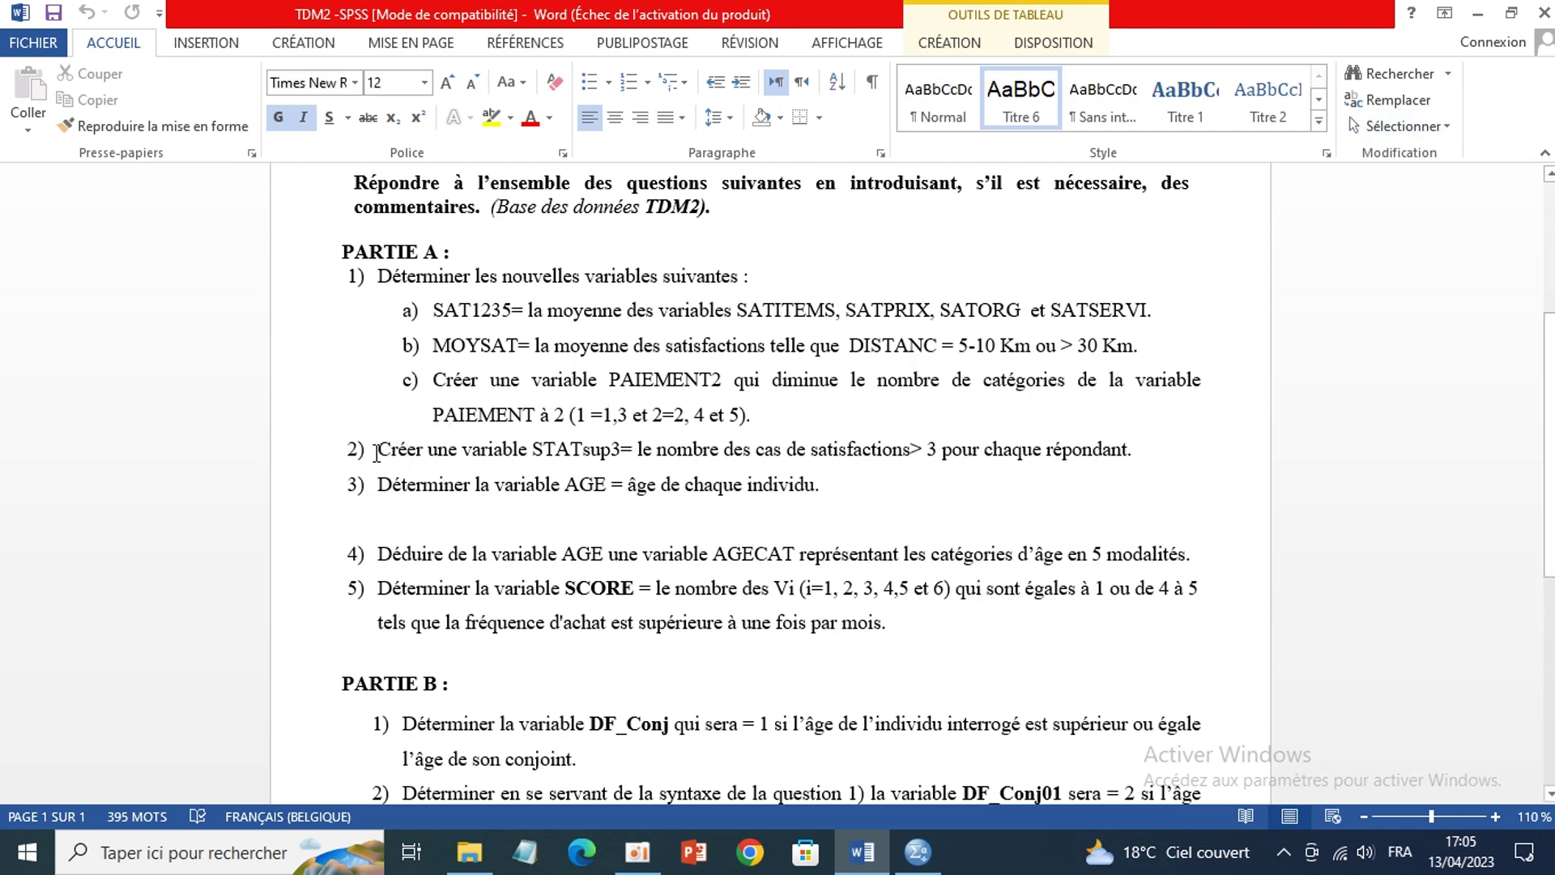
pyautogui.moveTo(377, 450); pyautogui.dragTo(1091, 444)
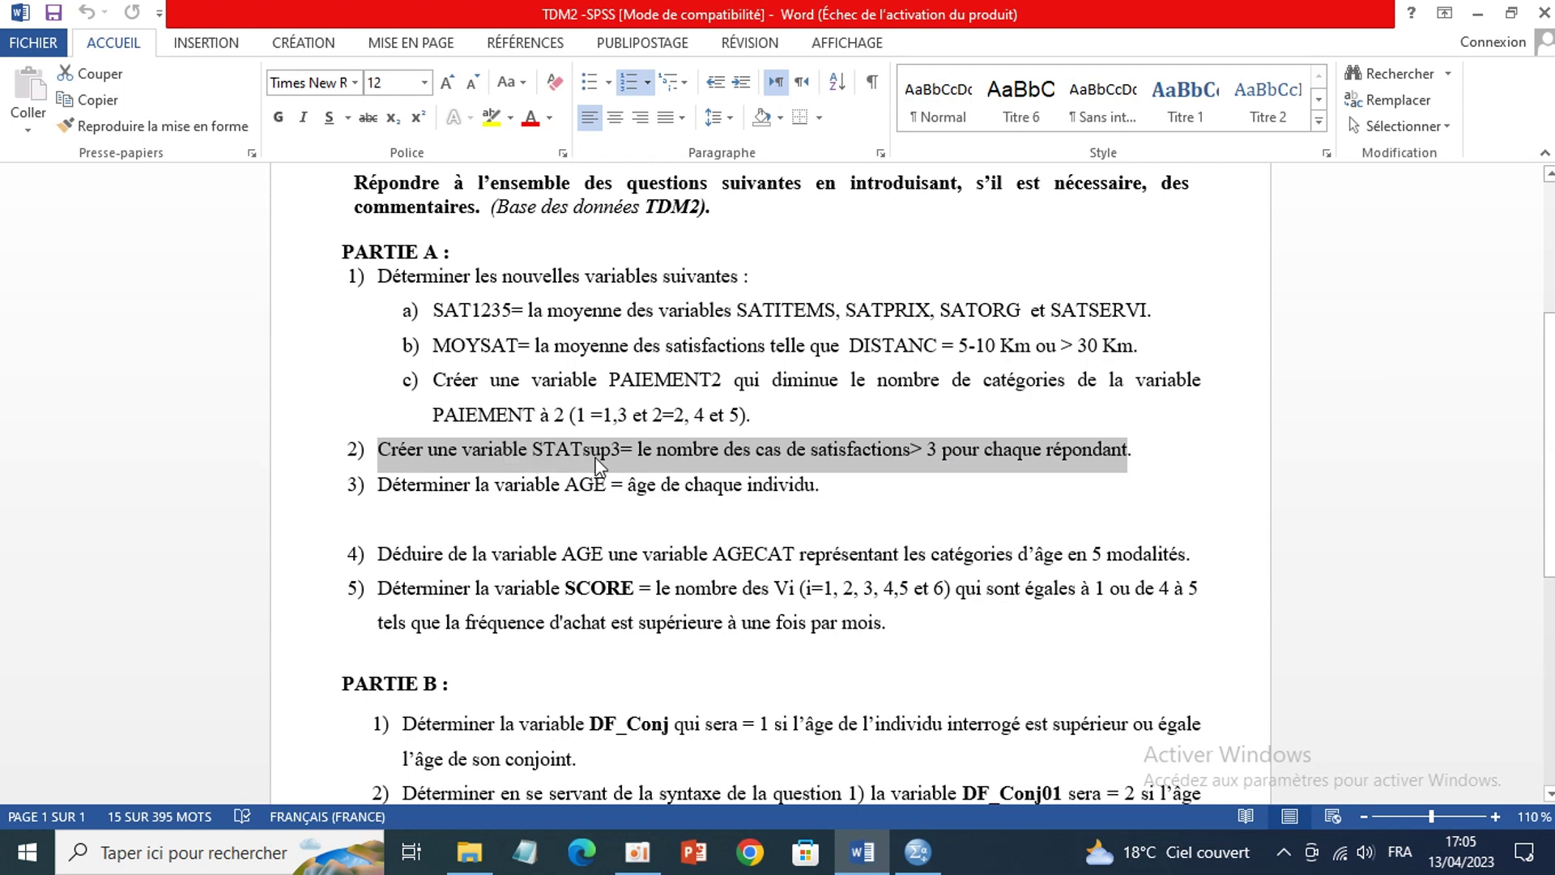
pyautogui.click(627, 459)
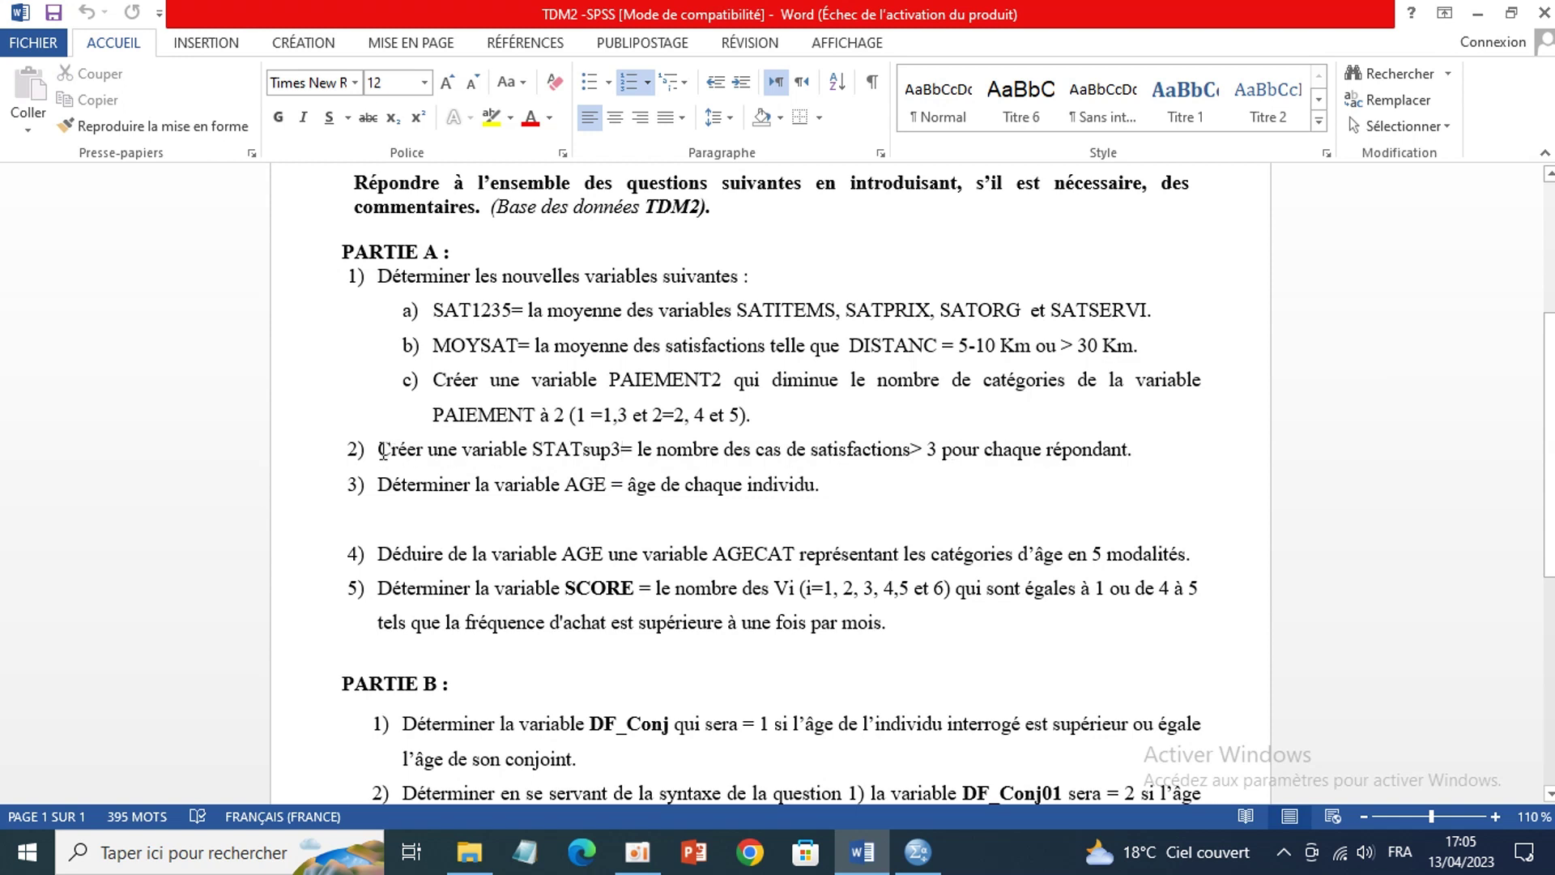
pyautogui.moveTo(380, 450); pyautogui.dragTo(1129, 454)
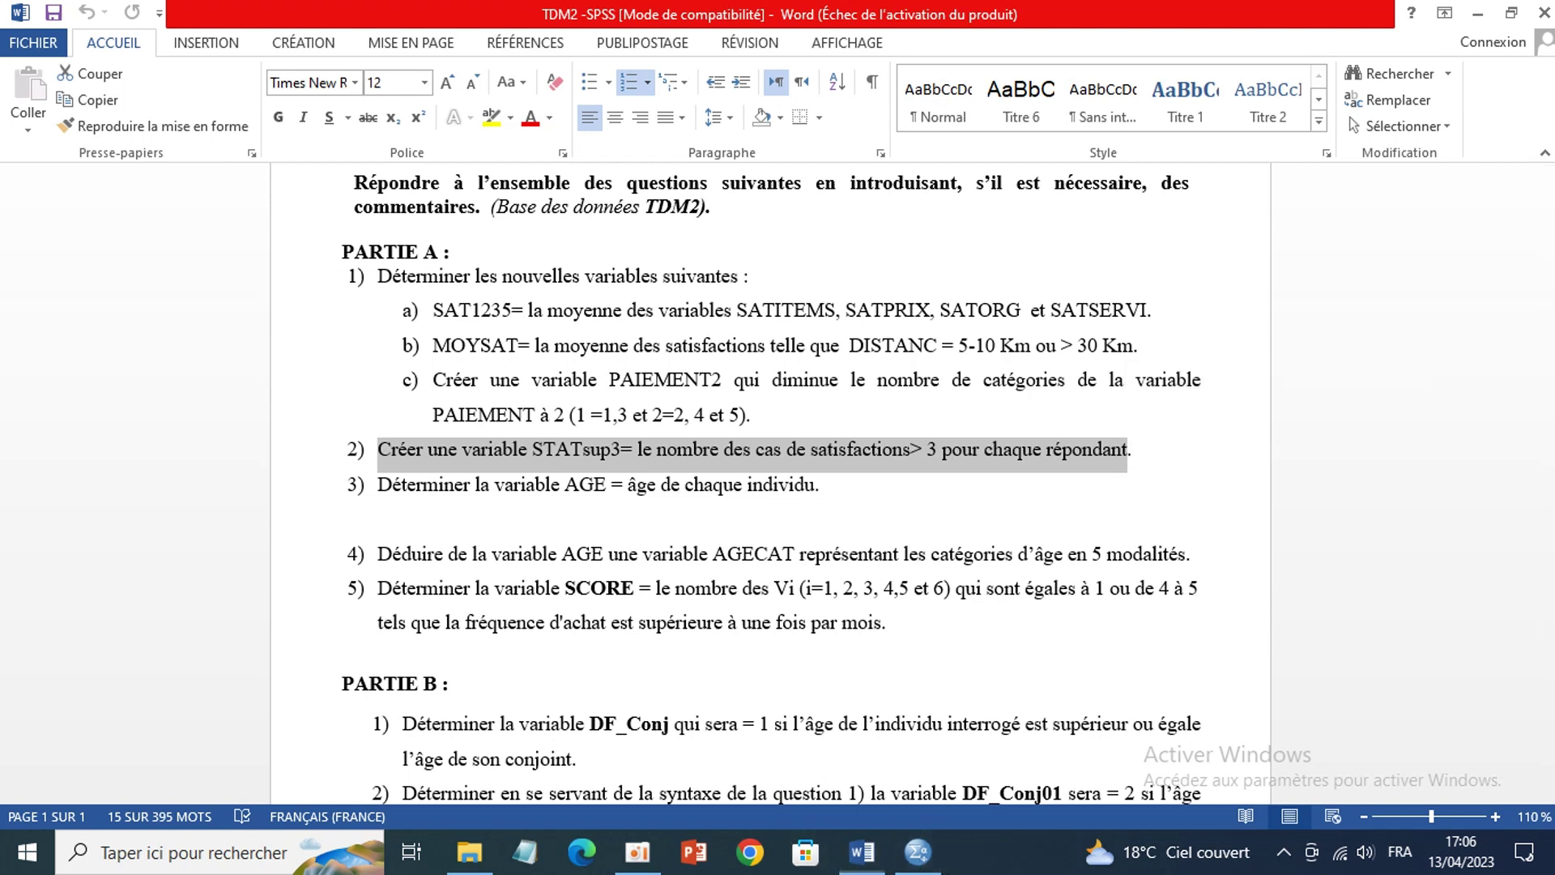
pyautogui.click(939, 865)
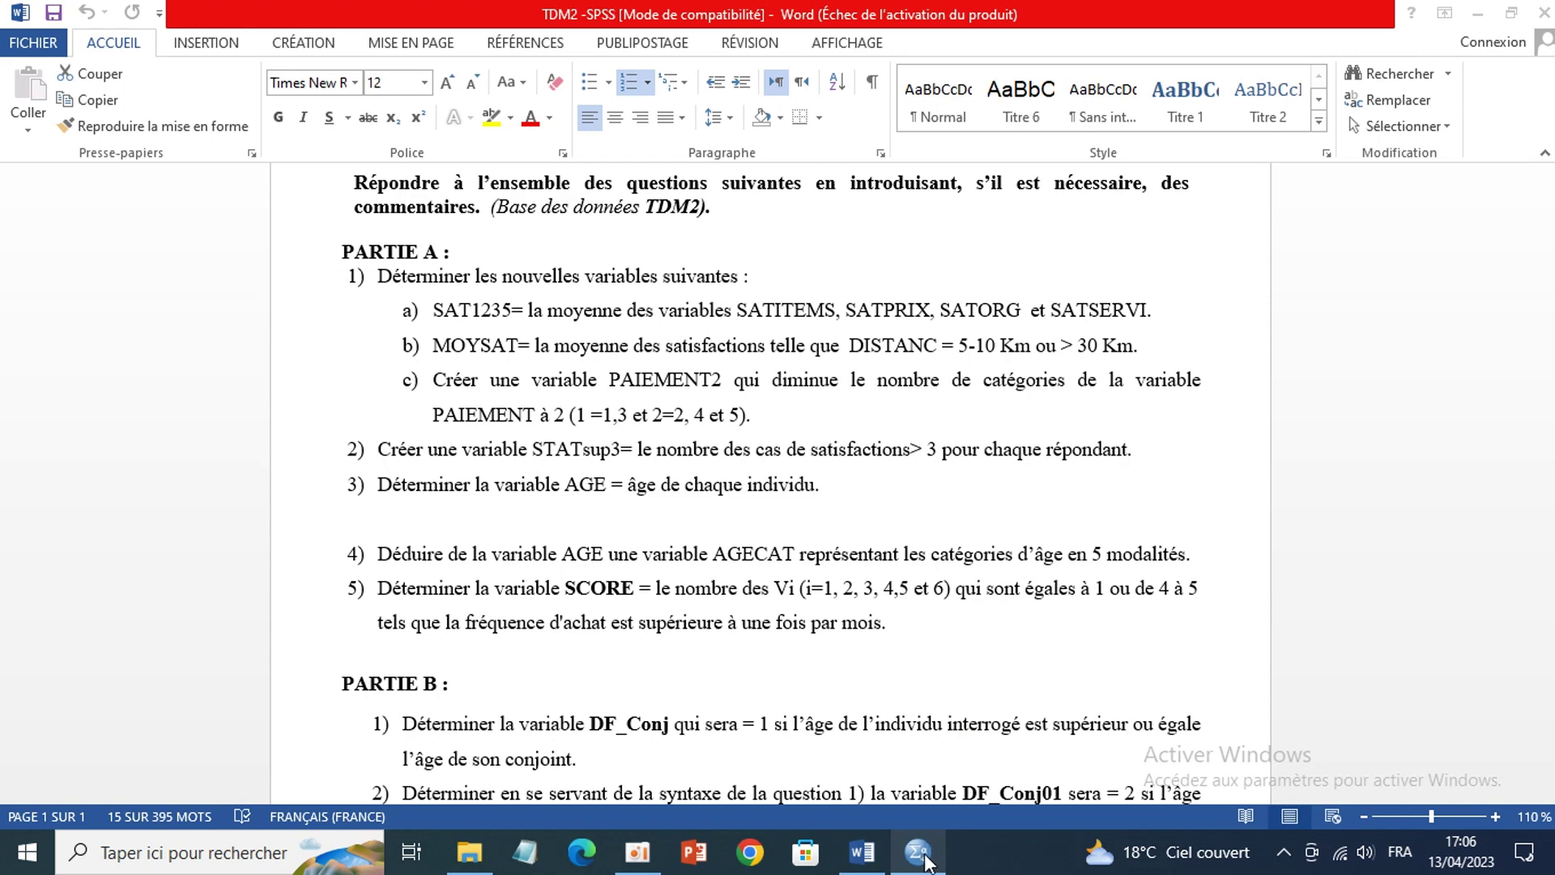
pyautogui.moveTo(926, 860)
pyautogui.click(900, 757)
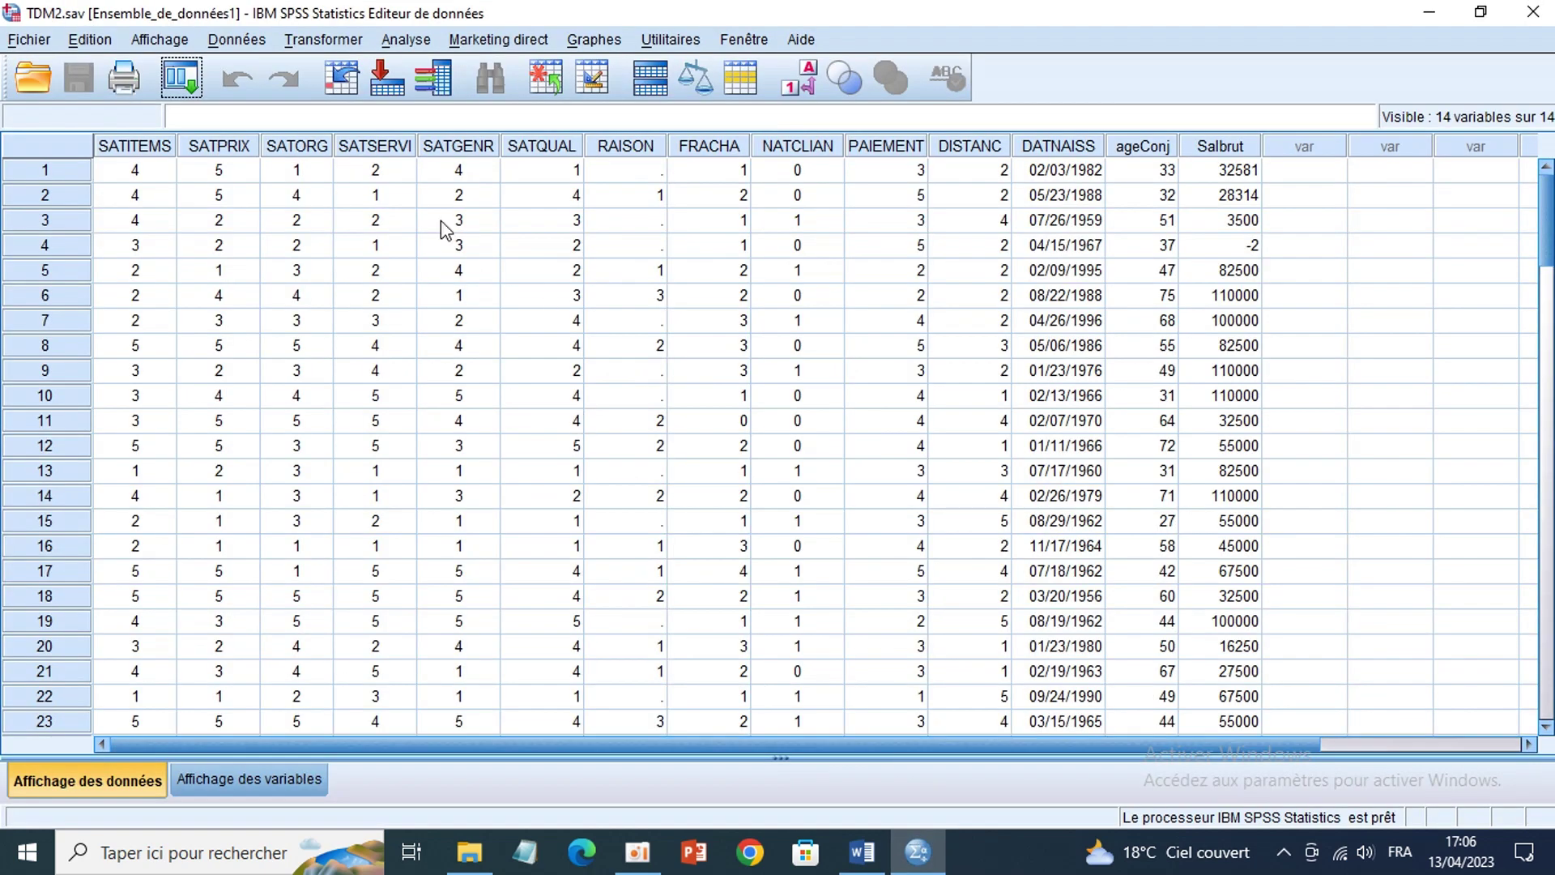
pyautogui.click(328, 40)
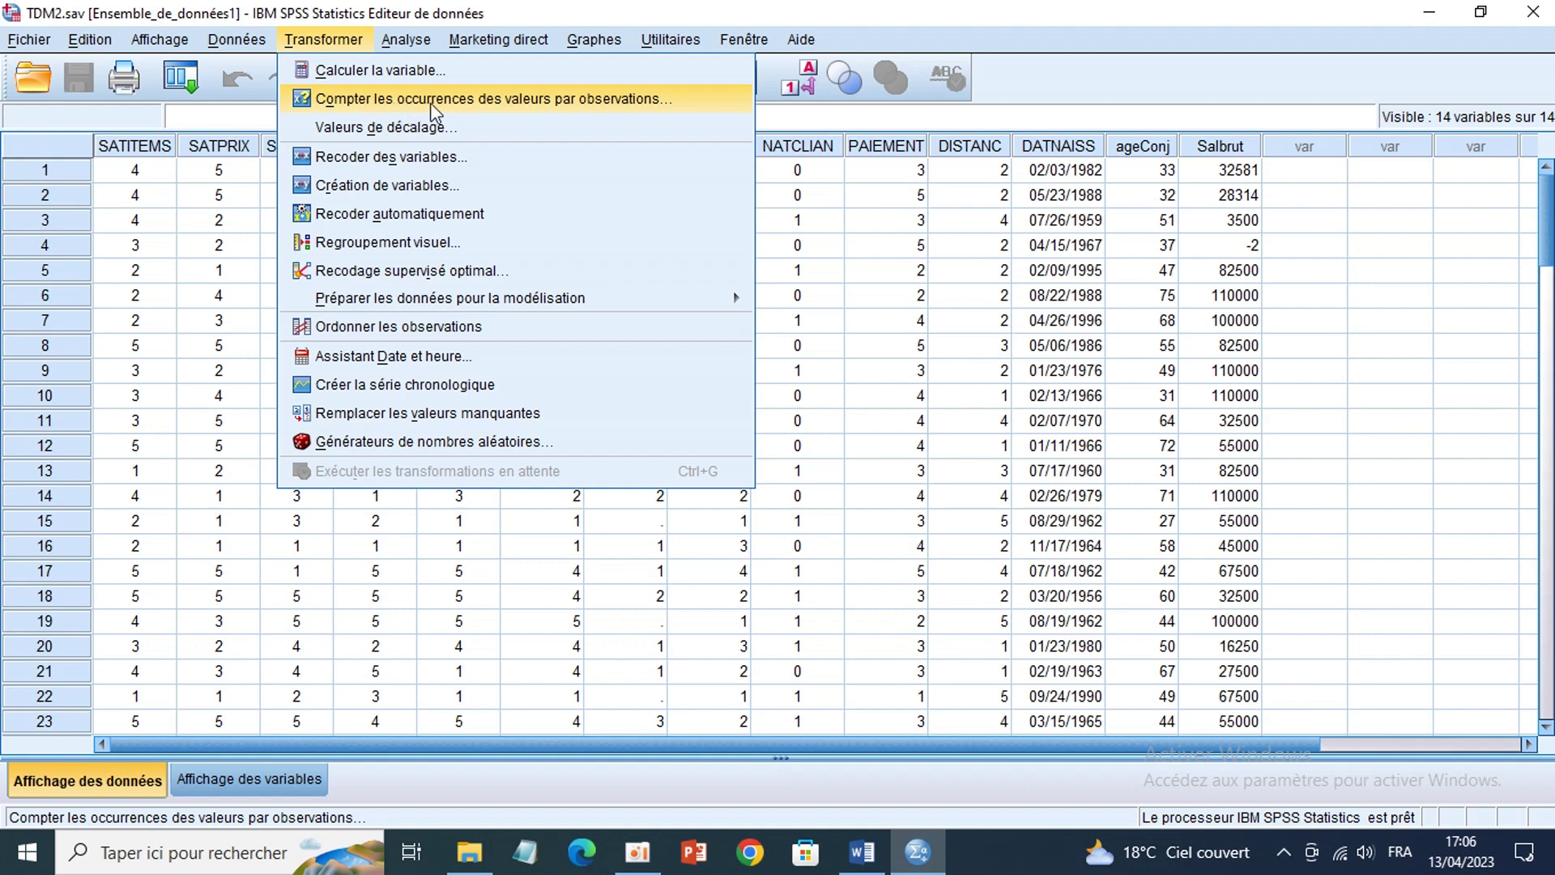
pyautogui.click(430, 100)
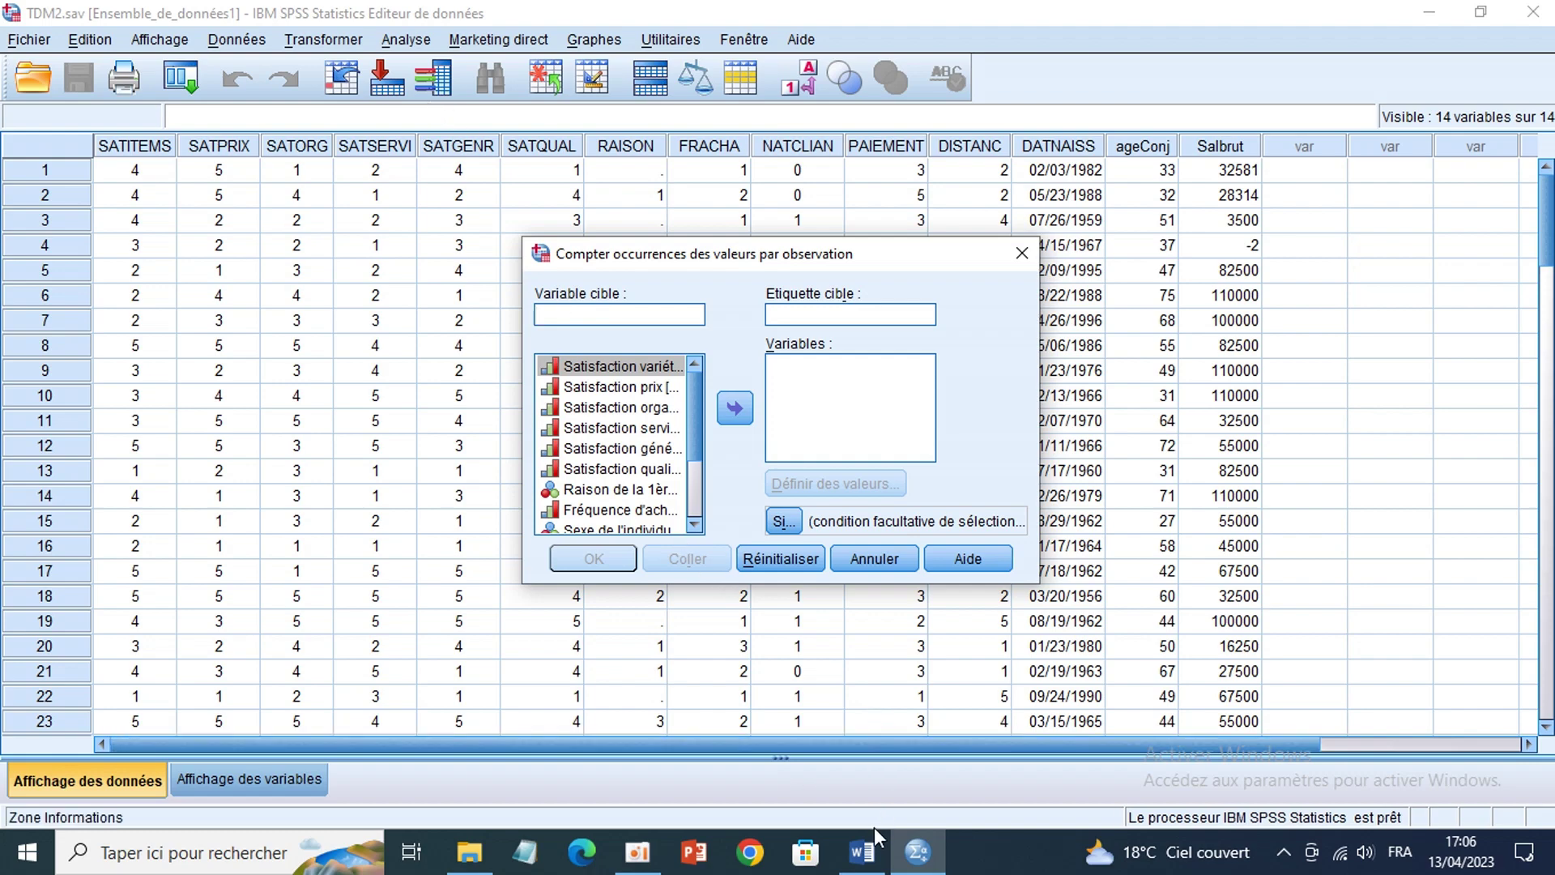
pyautogui.click(865, 846)
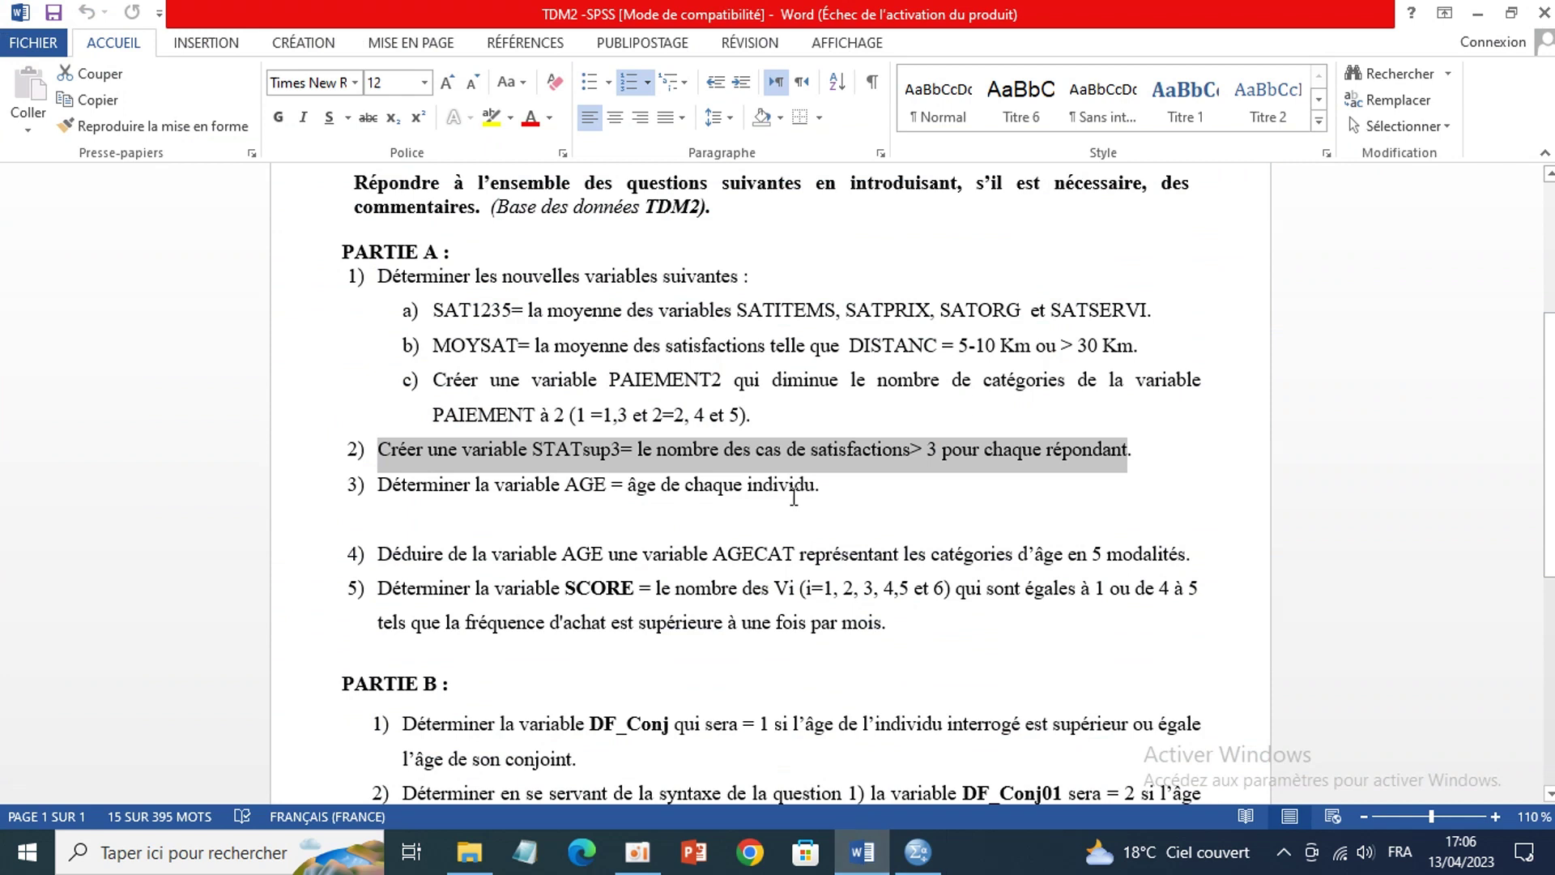
pyautogui.click(780, 486)
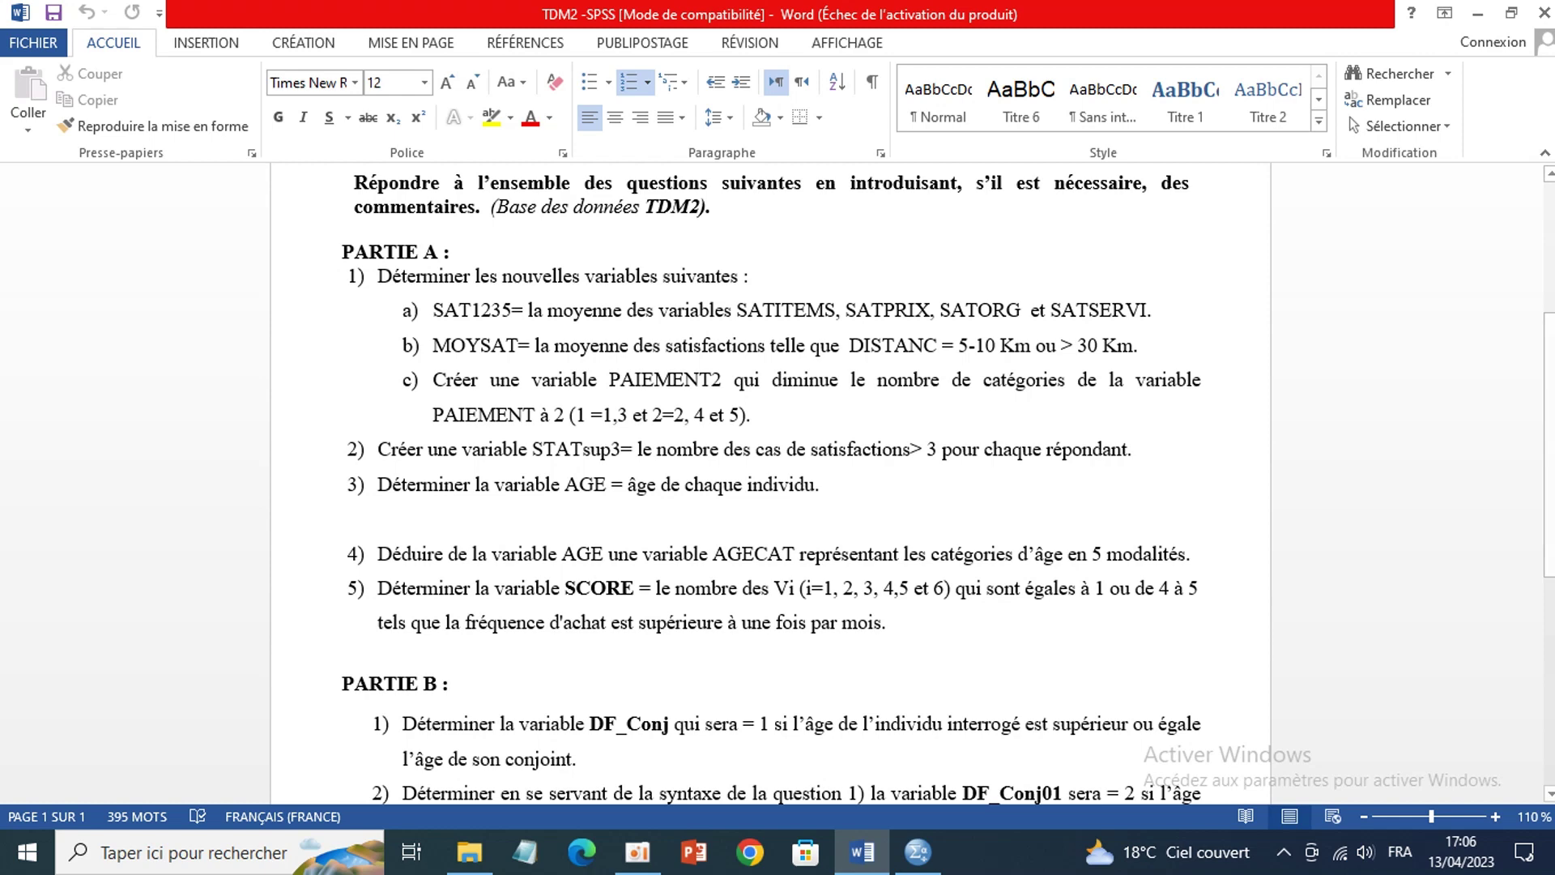
pyautogui.click(915, 858)
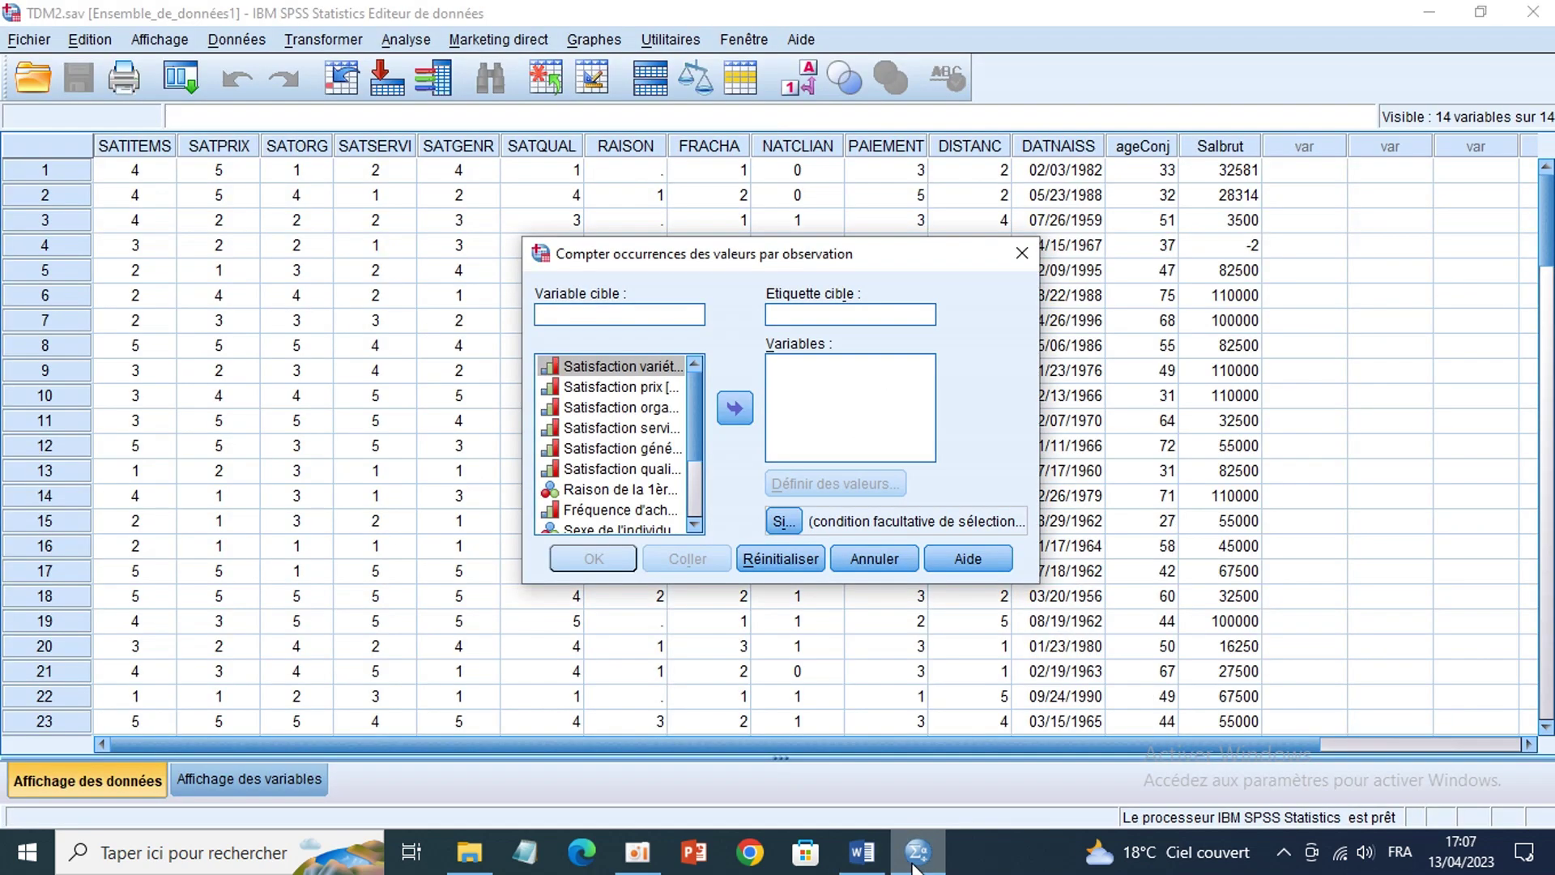
pyautogui.click(1021, 254)
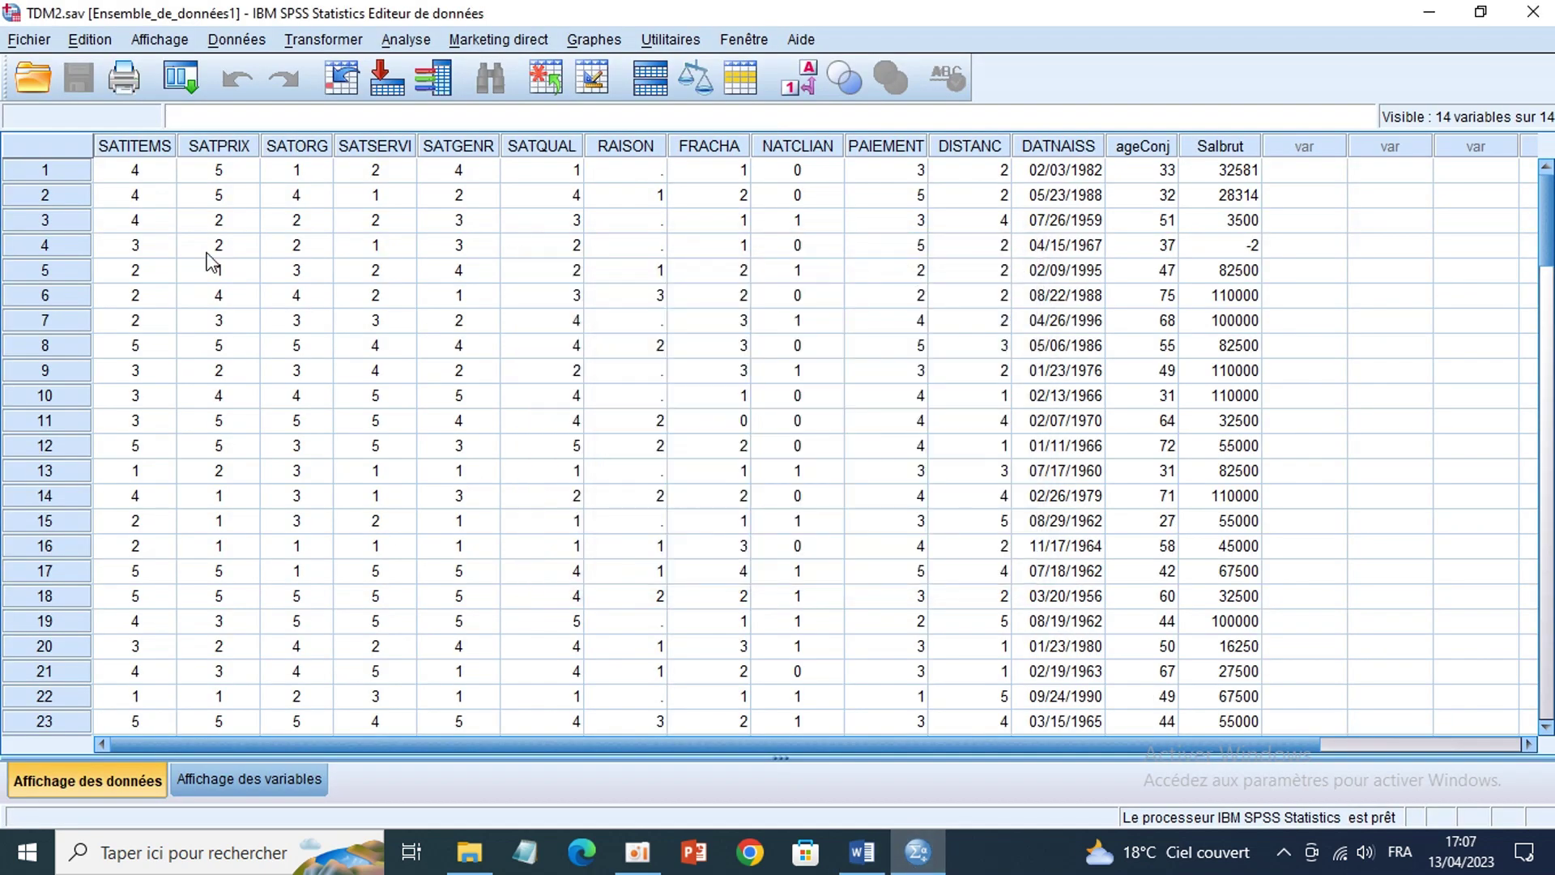
# Step: Examine the satisfaction columns from SATITEMS to SATQUAL and the individual respondents' SATITEMS scores in the data
pyautogui.click(152, 147)
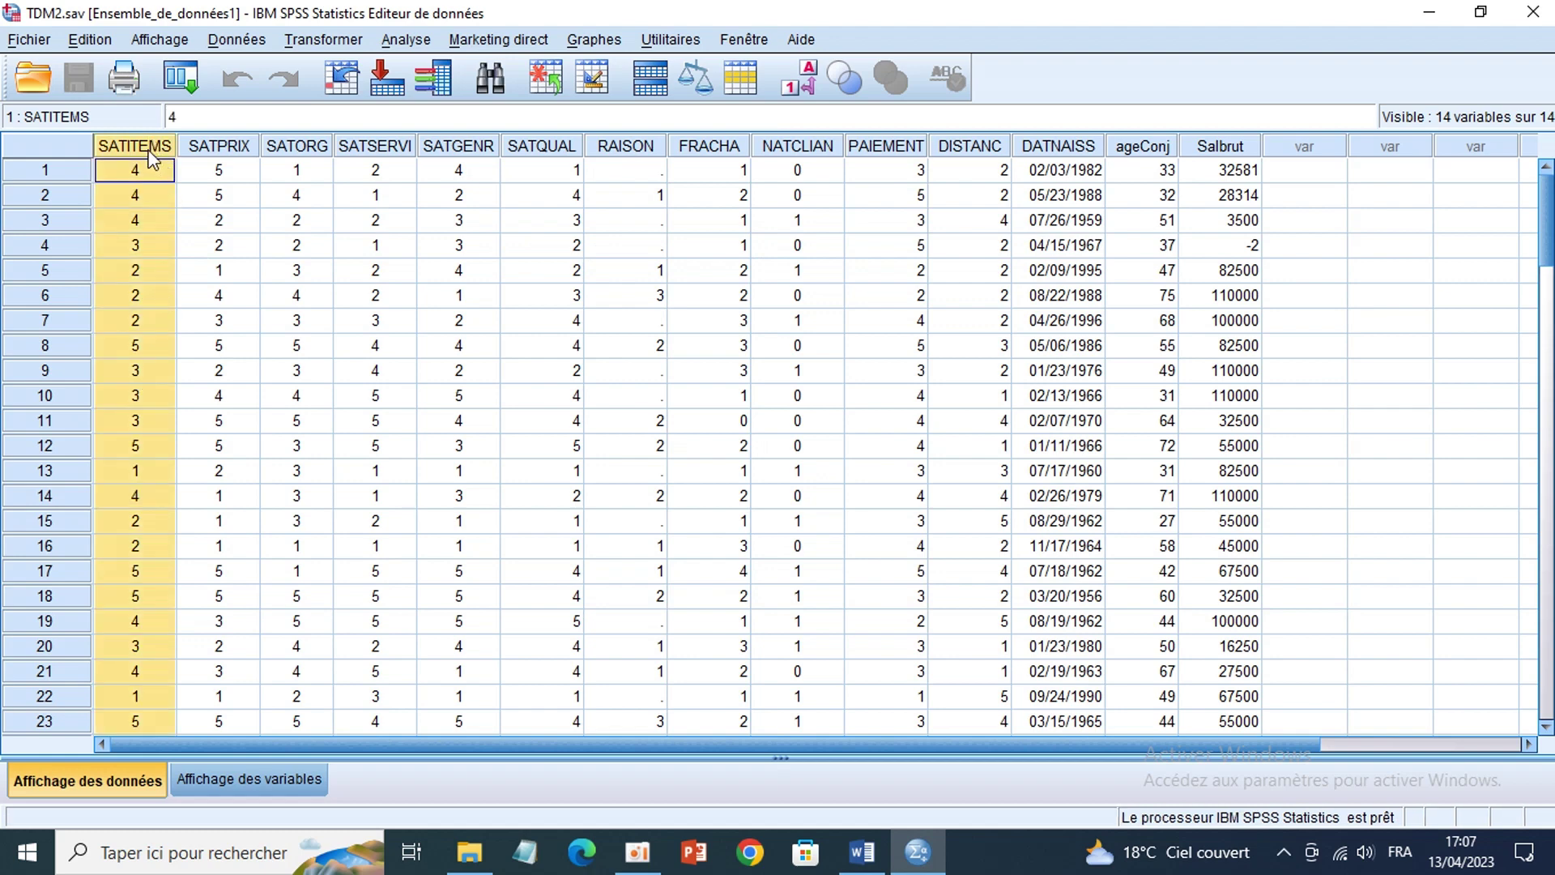
pyautogui.click(217, 147)
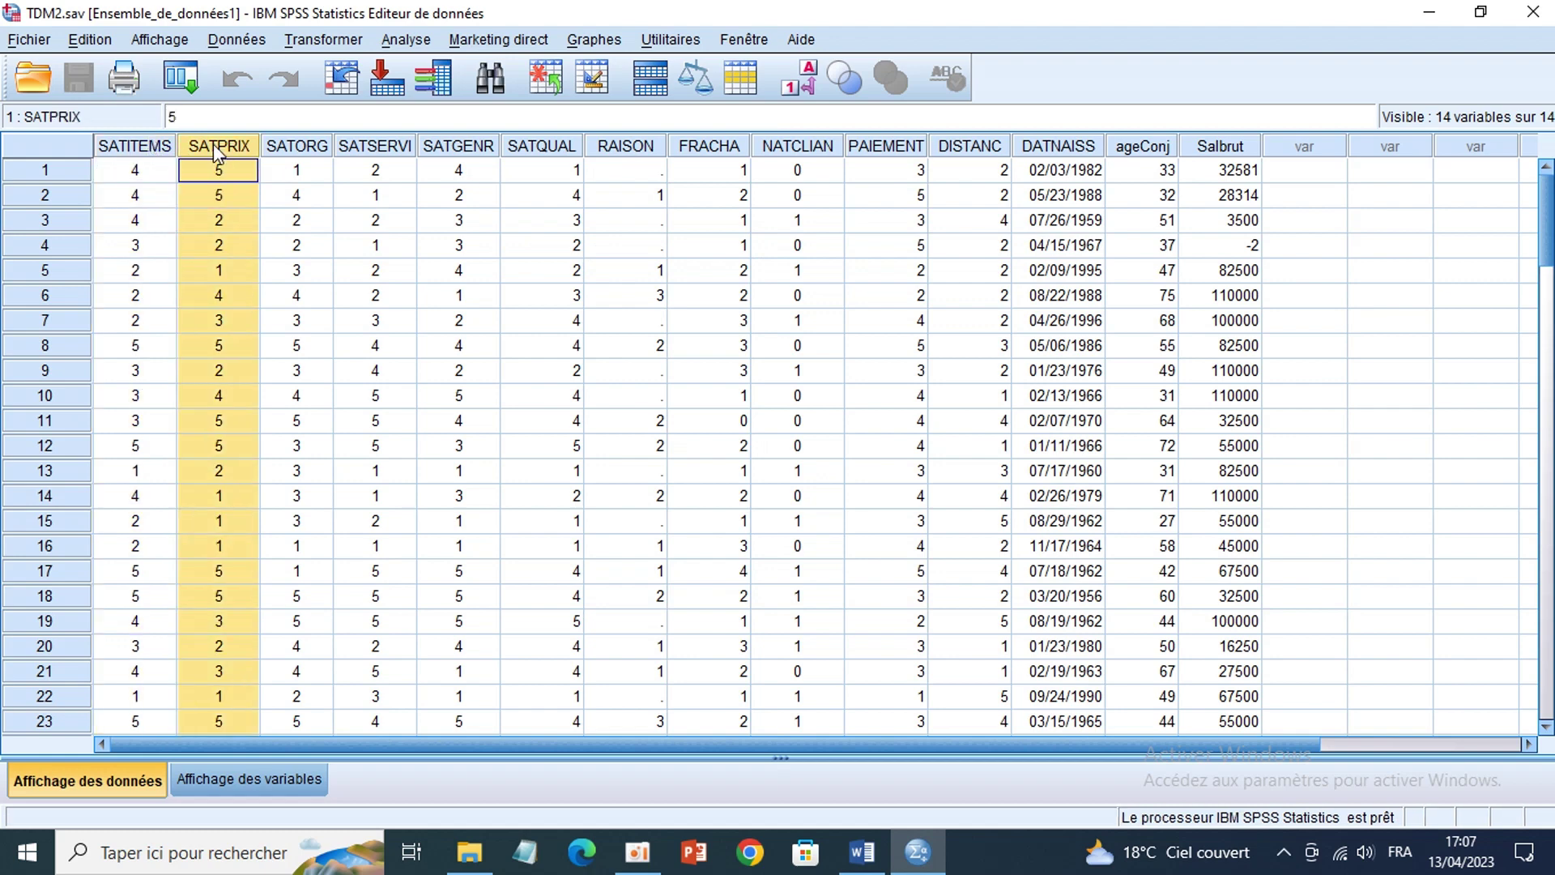
pyautogui.click(281, 147)
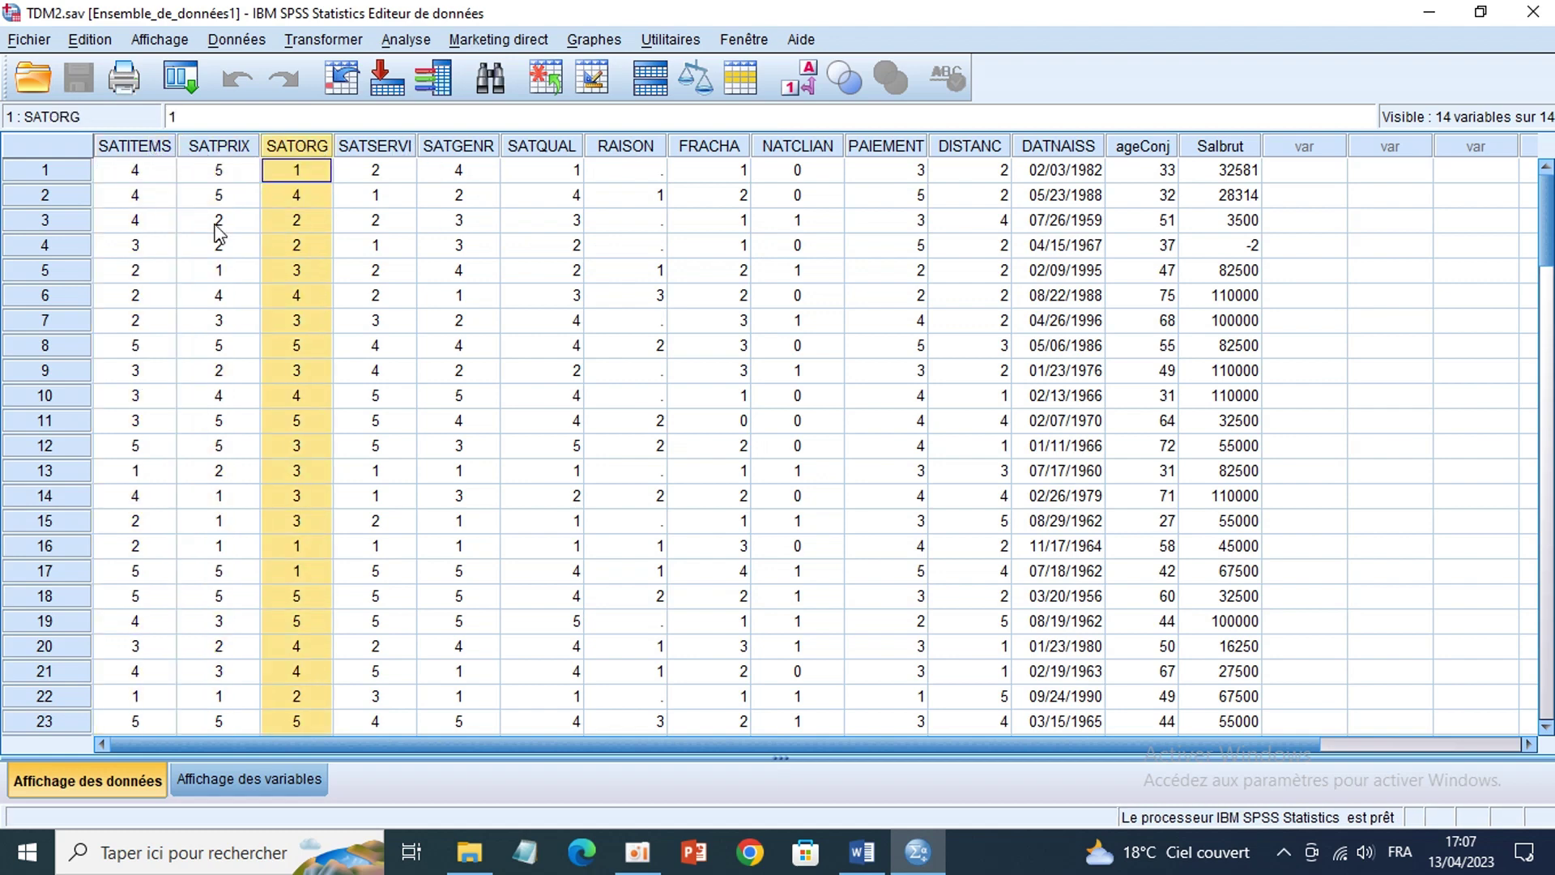
pyautogui.click(140, 196)
pyautogui.click(149, 223)
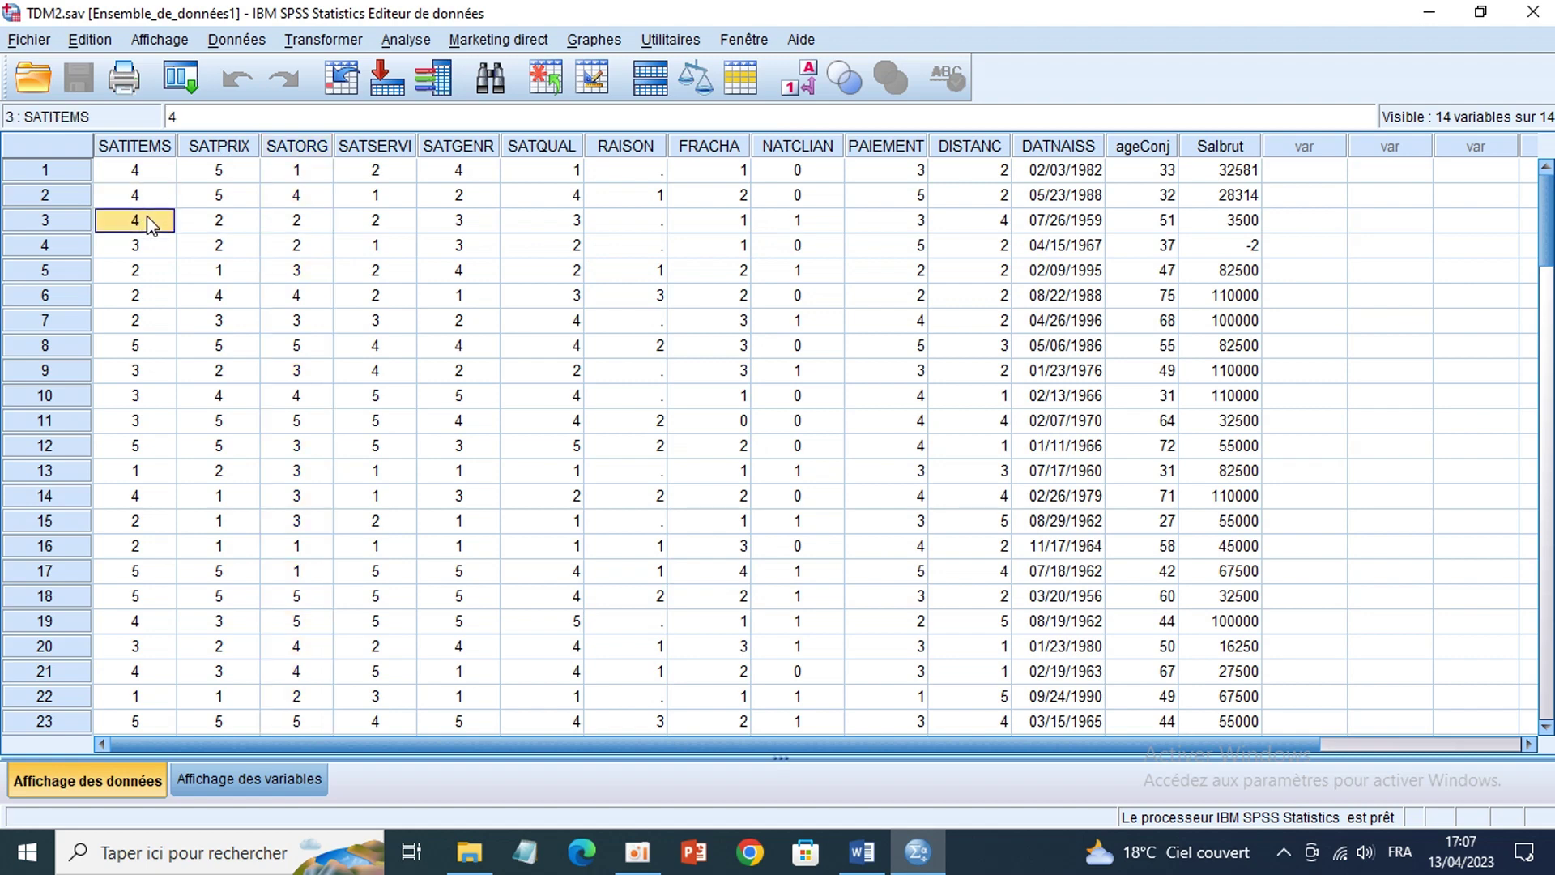
pyautogui.click(149, 174)
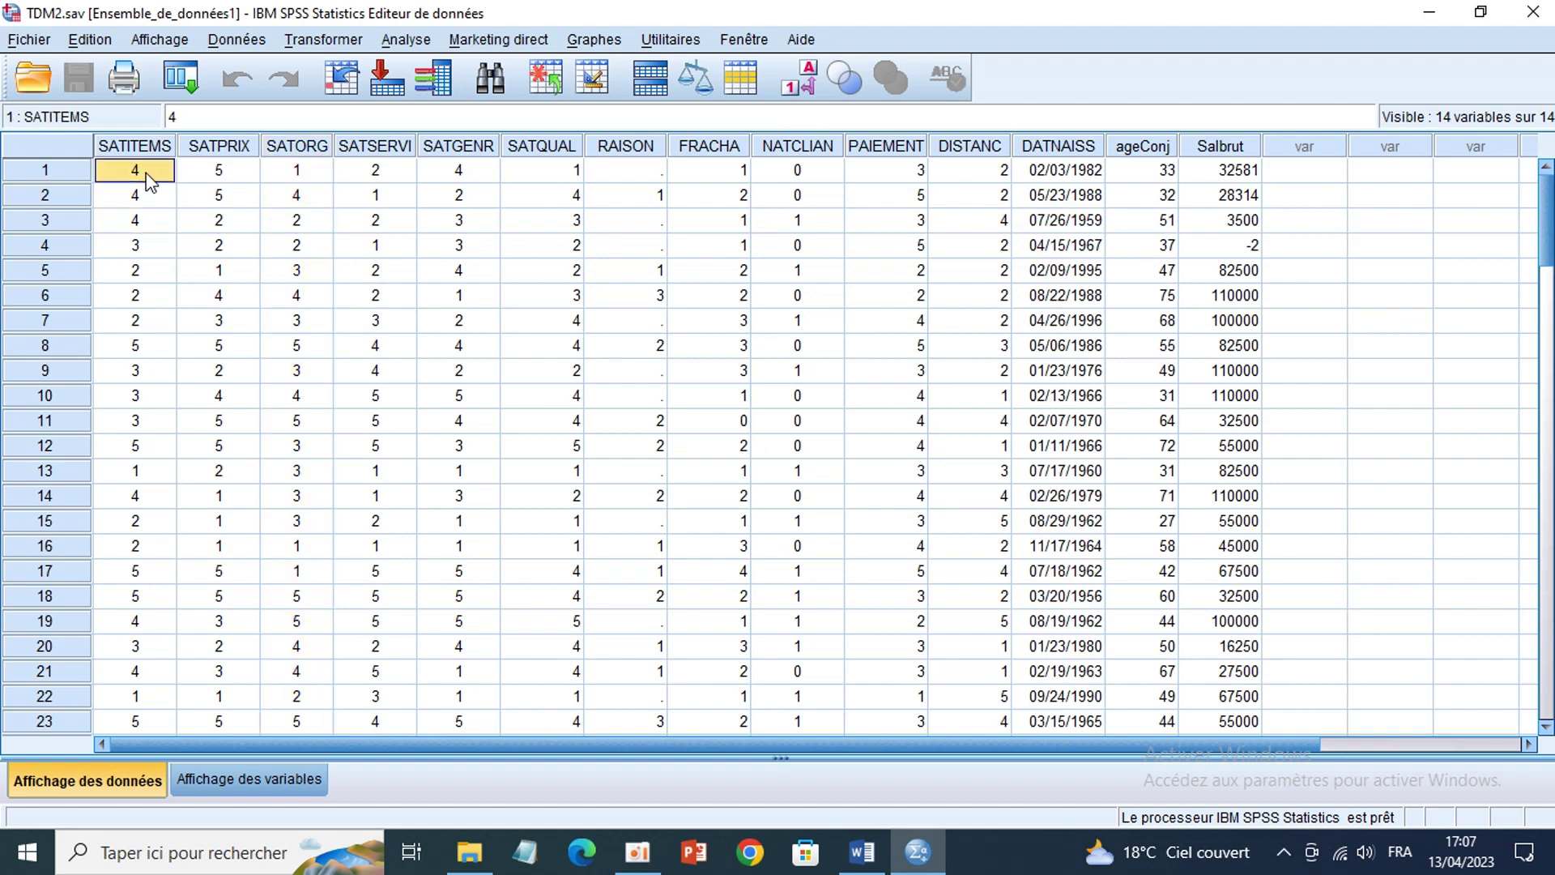
pyautogui.click(149, 200)
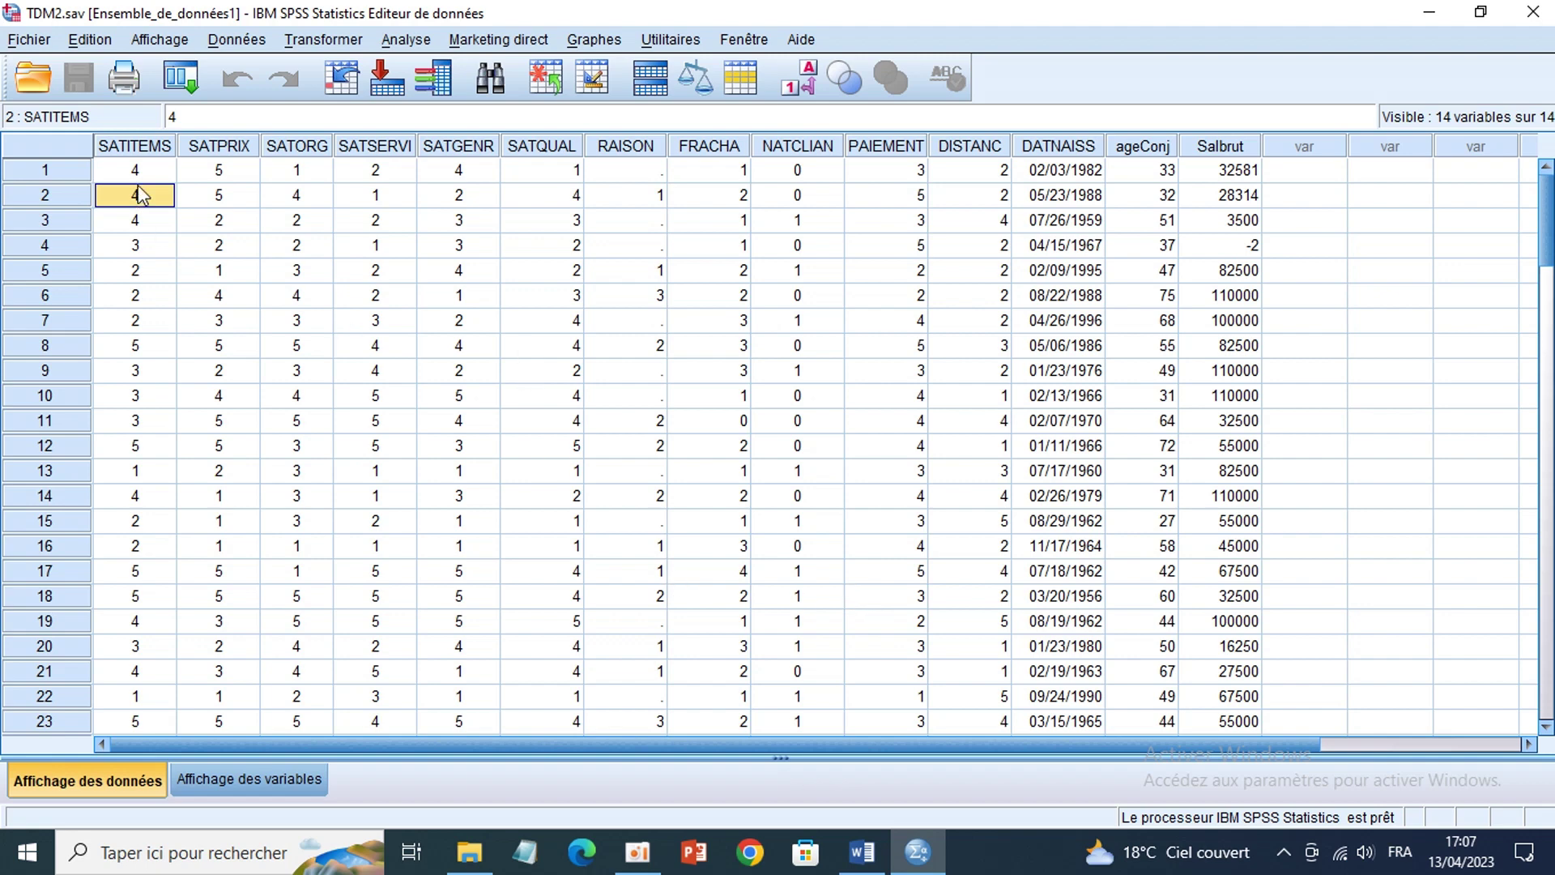
pyautogui.click(153, 154)
pyautogui.click(218, 150)
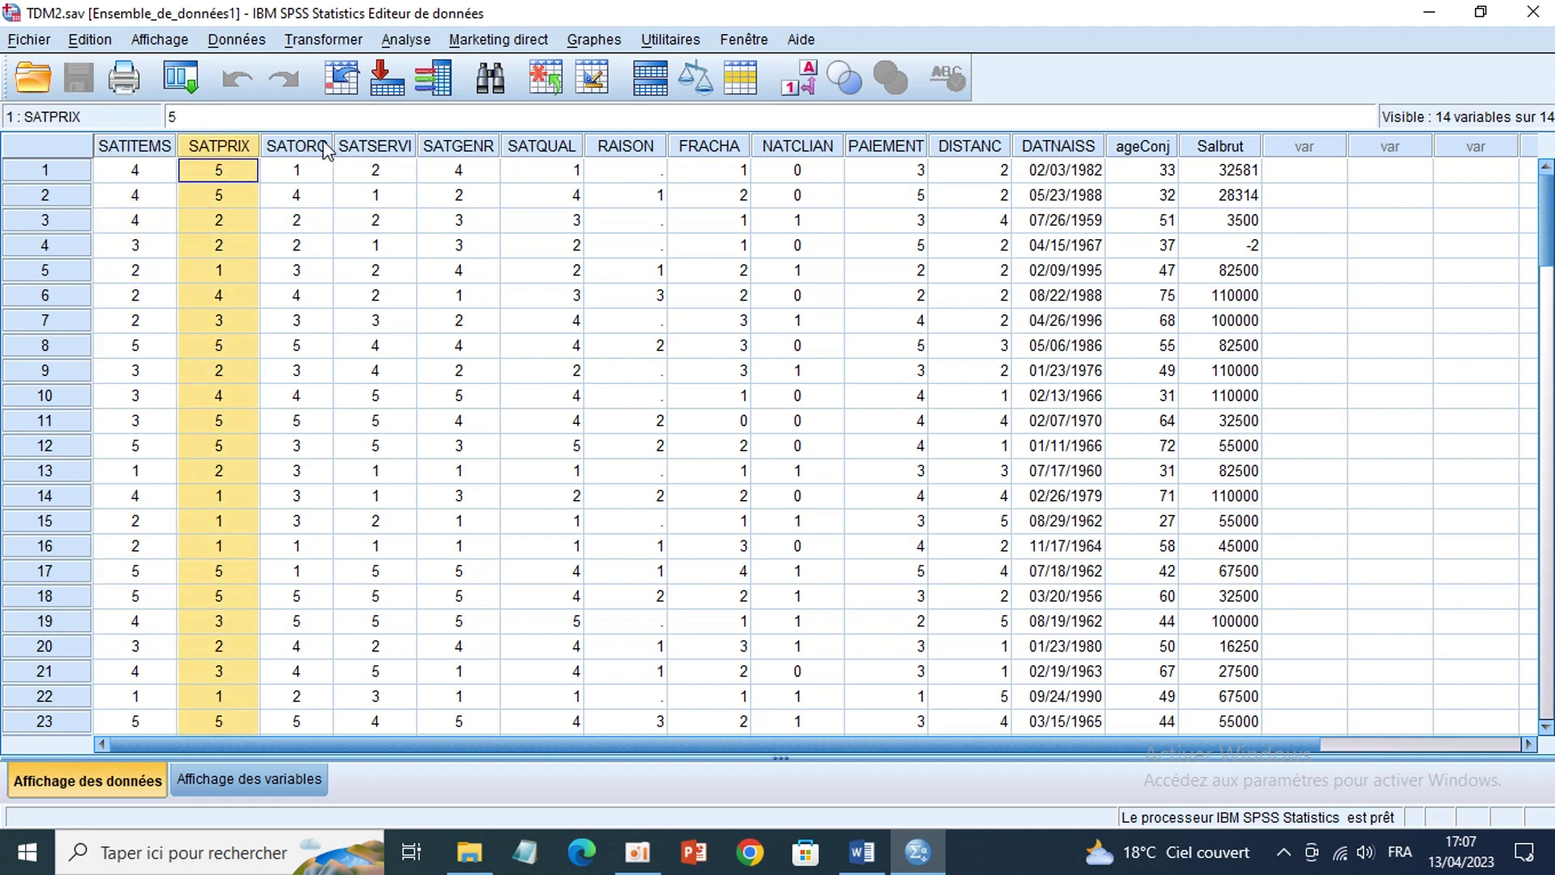
pyautogui.click(326, 147)
pyautogui.click(395, 148)
pyautogui.click(459, 150)
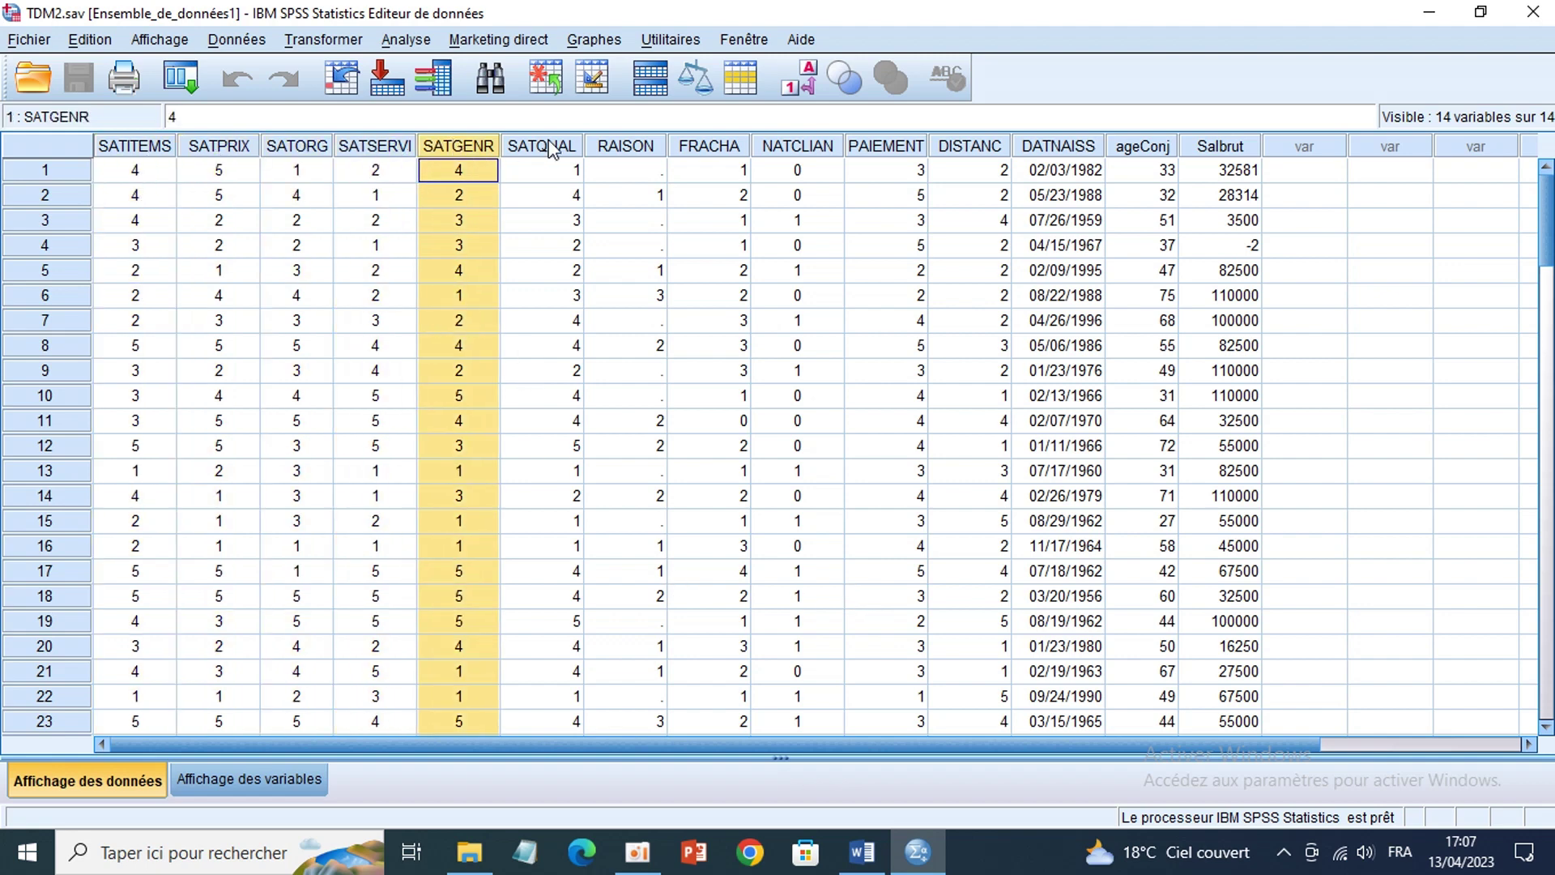
pyautogui.click(554, 150)
pyautogui.click(132, 203)
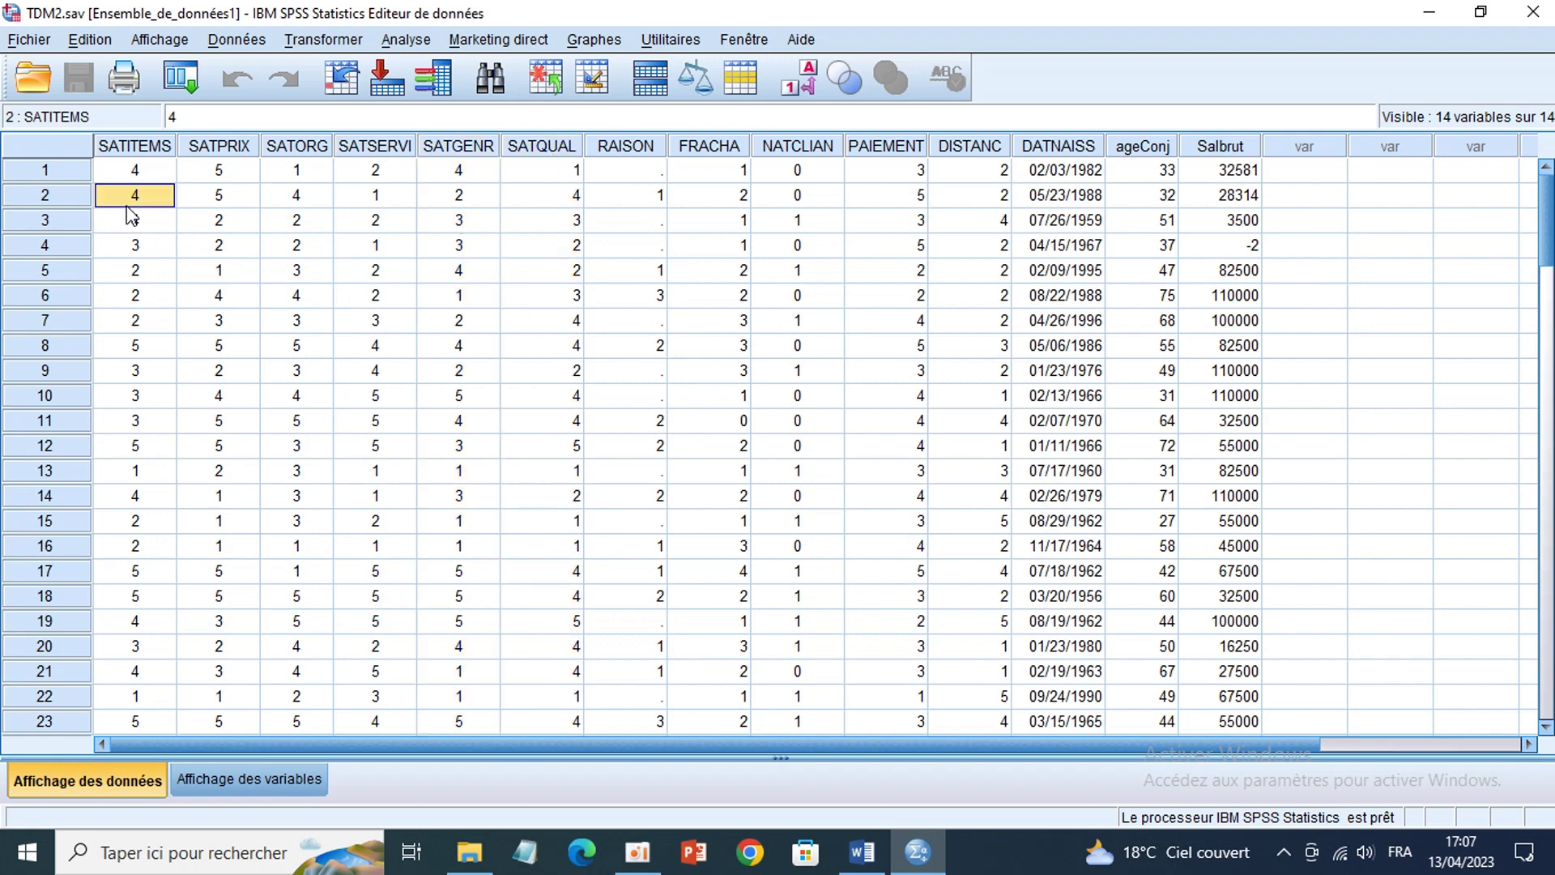
pyautogui.click(136, 227)
pyautogui.click(139, 275)
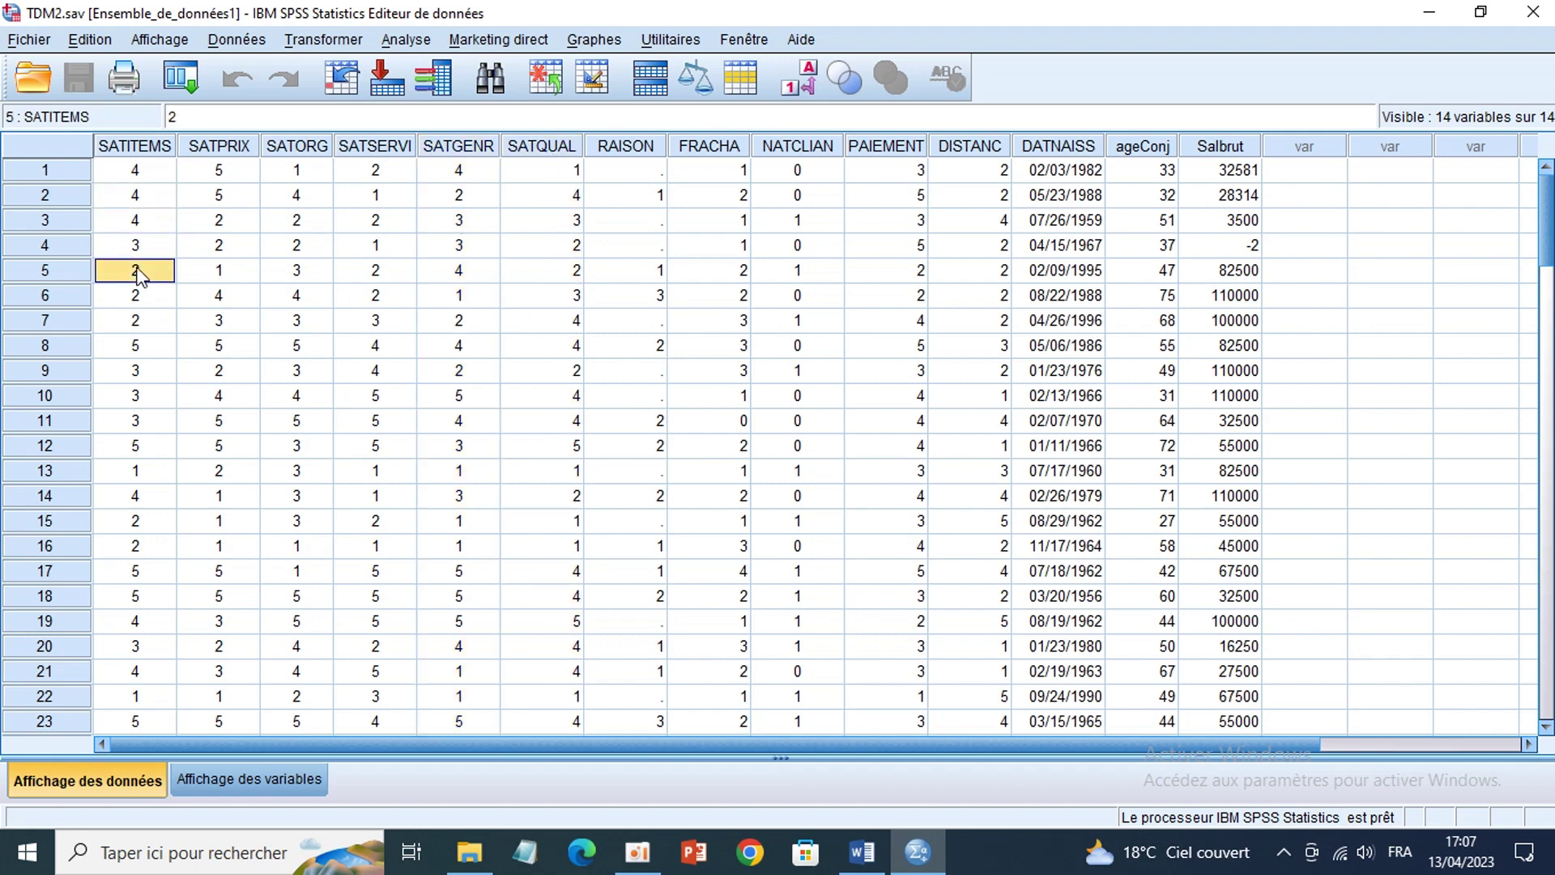
# Step: Switch to Word and reread the STATsup3 definition in question 2, highlighting the words "de satisfactions"
pyautogui.click(859, 860)
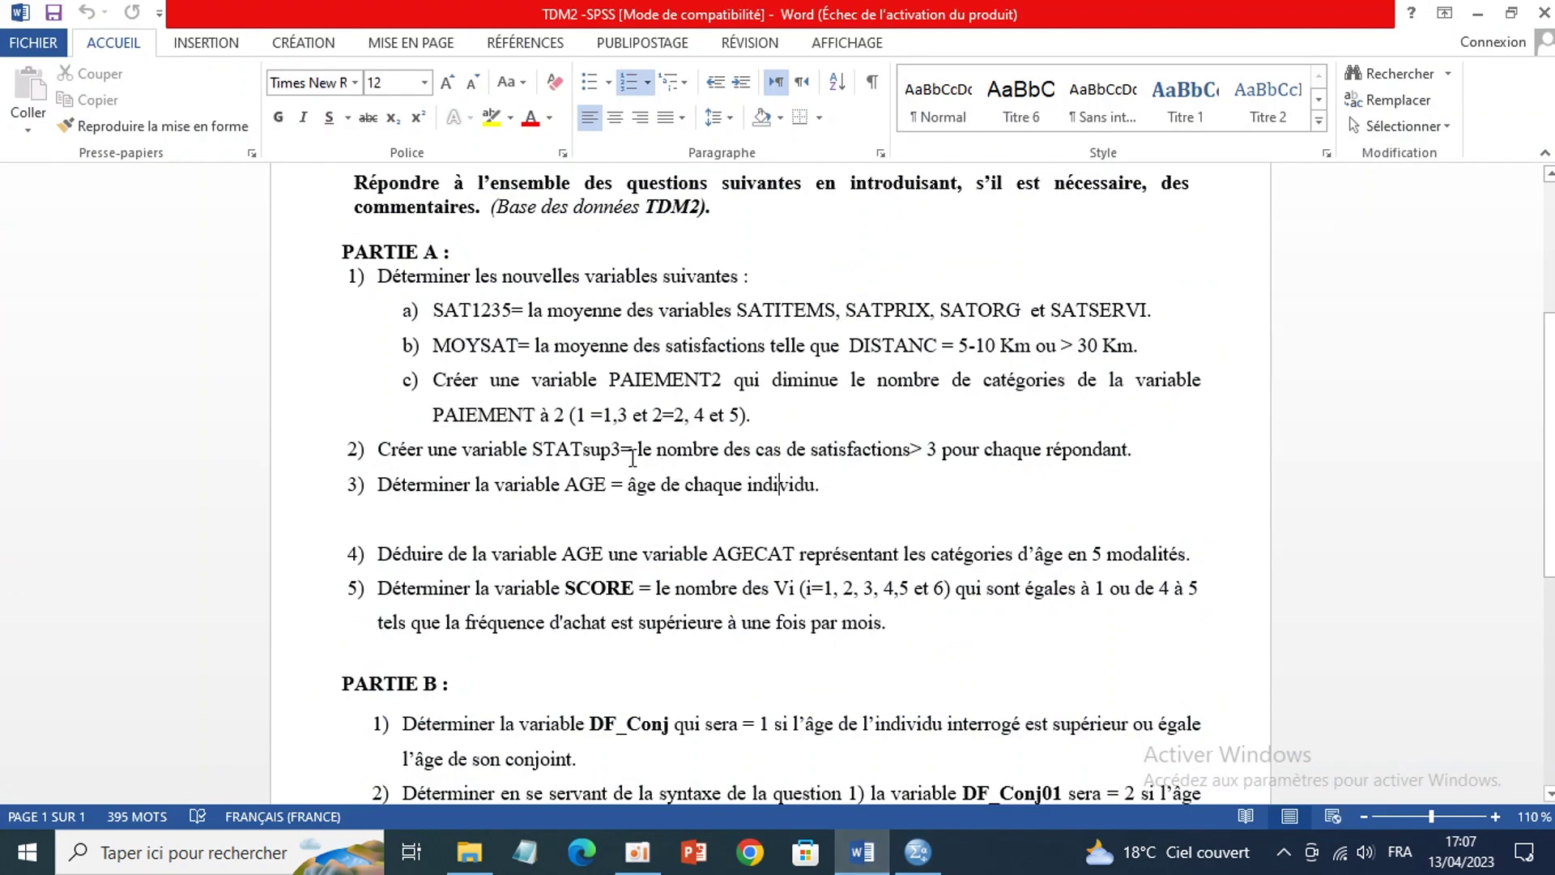
pyautogui.moveTo(639, 450); pyautogui.dragTo(925, 447)
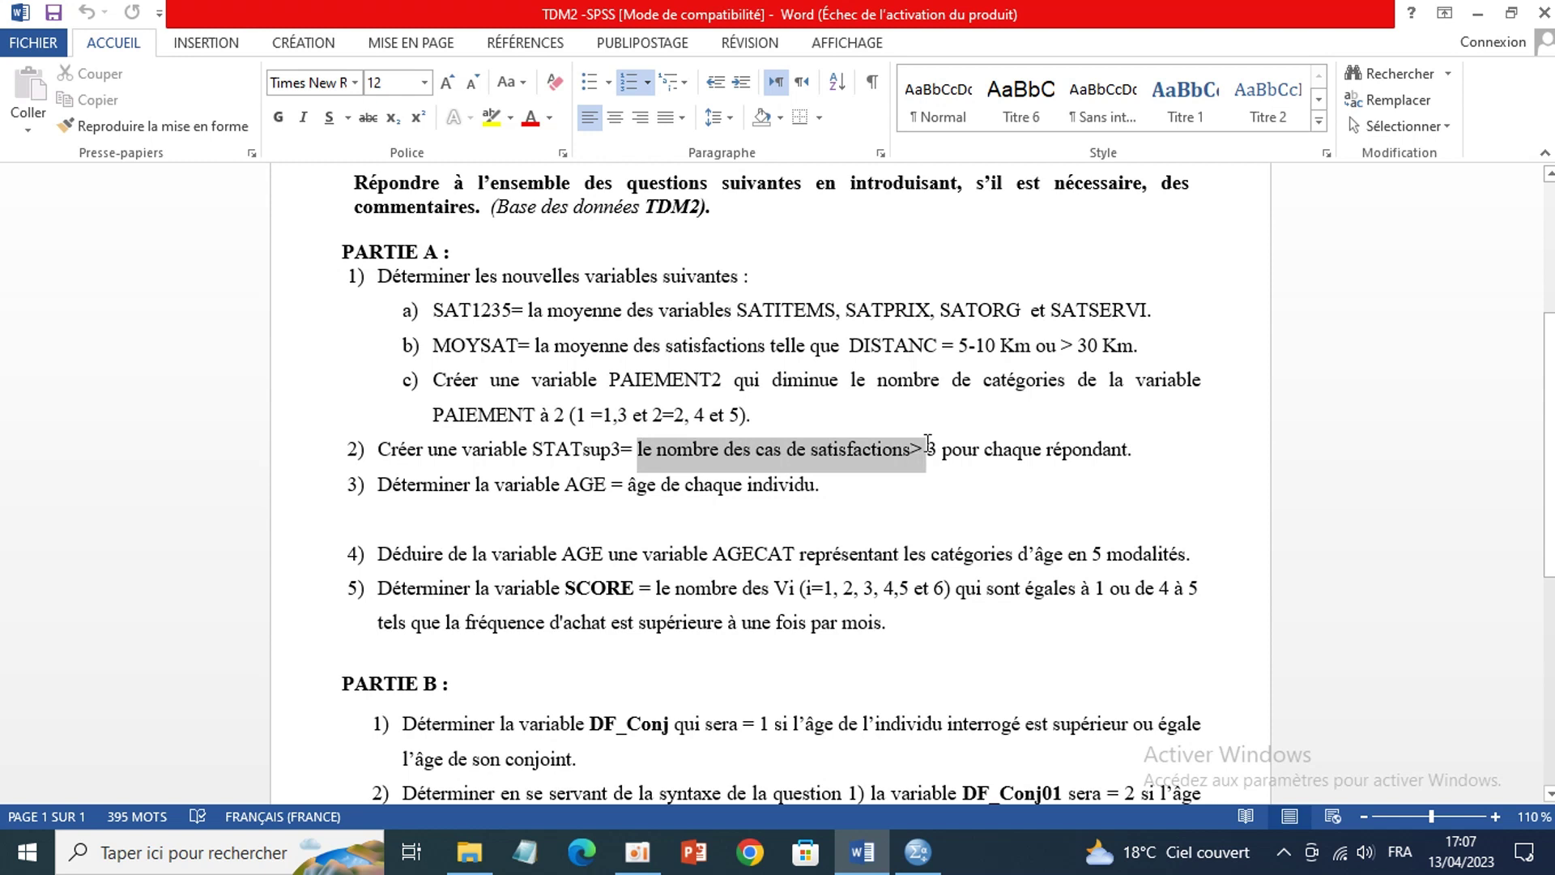
pyautogui.click(782, 459)
pyautogui.moveTo(788, 459); pyautogui.dragTo(912, 458)
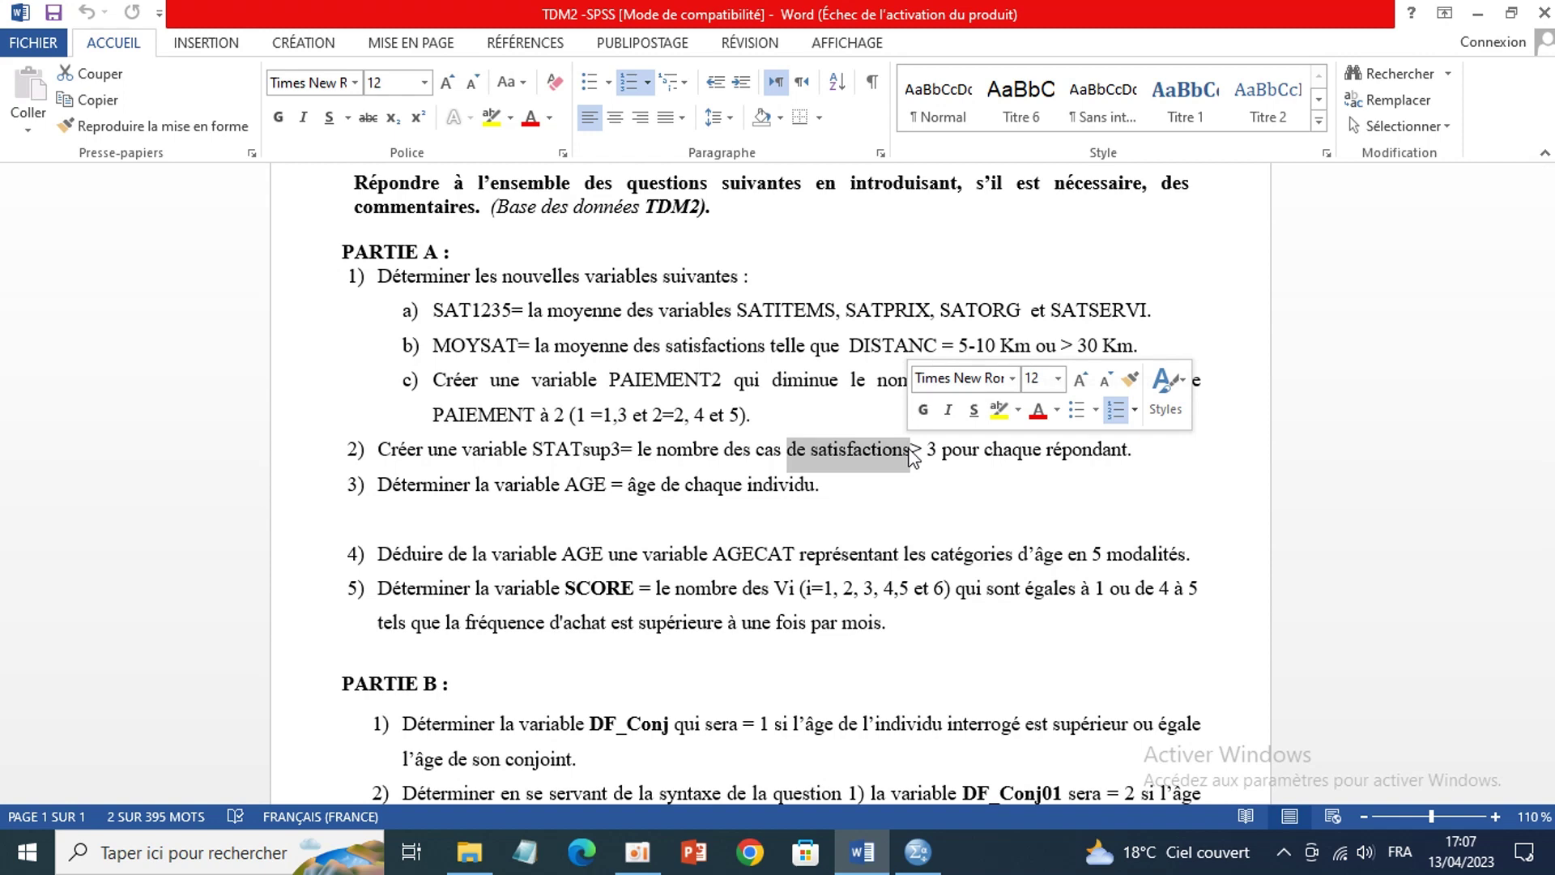
# Step: Return to SPSS, show the variable definitions and widen the Etiquette column so the full labels fit
pyautogui.click(917, 851)
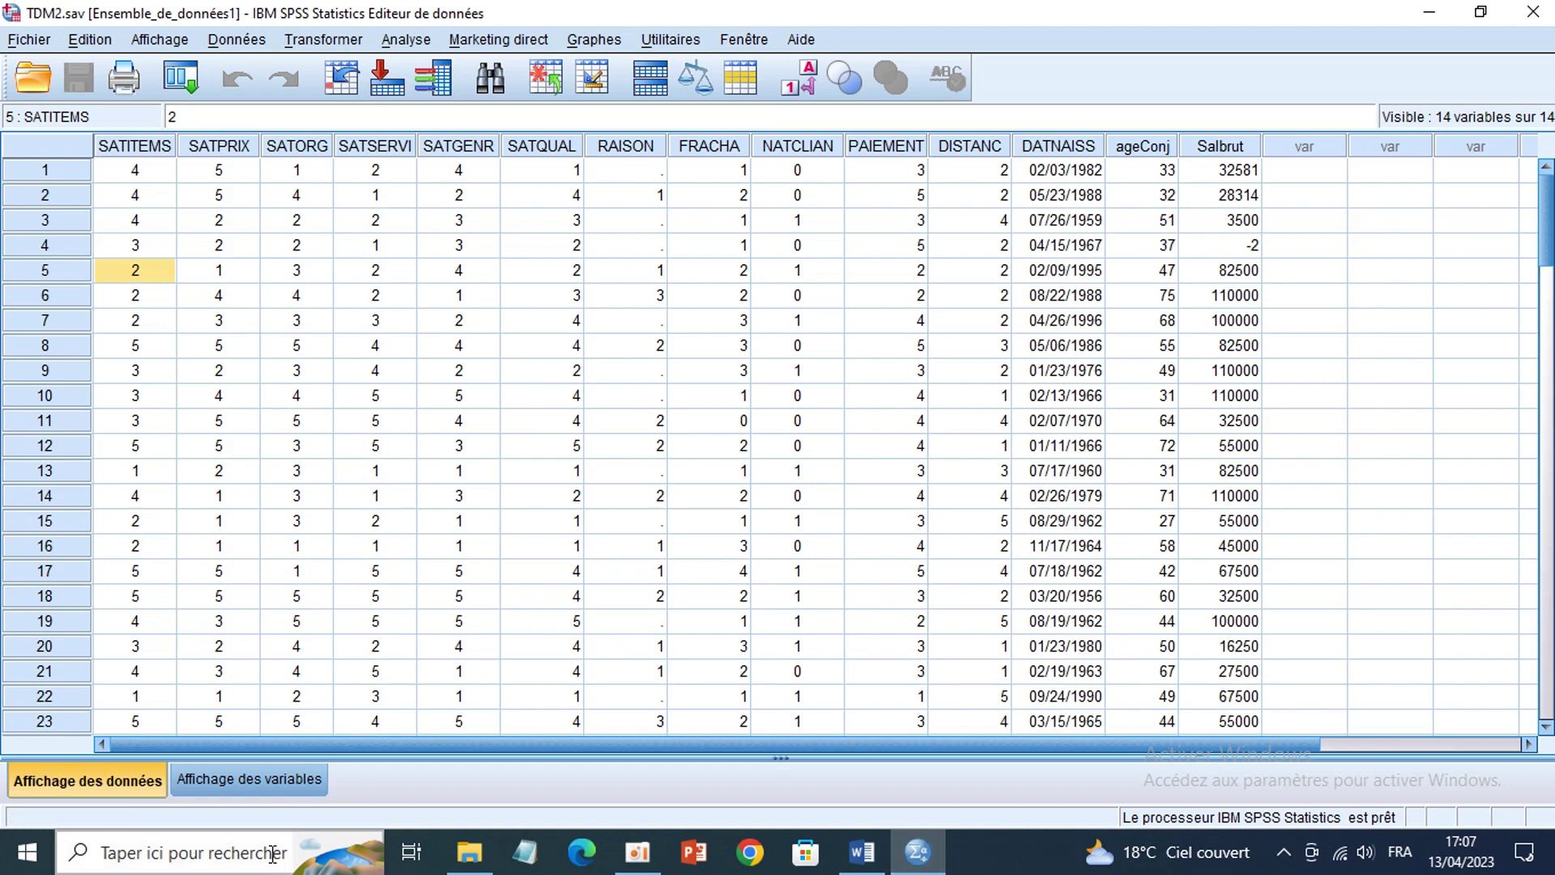
pyautogui.click(240, 786)
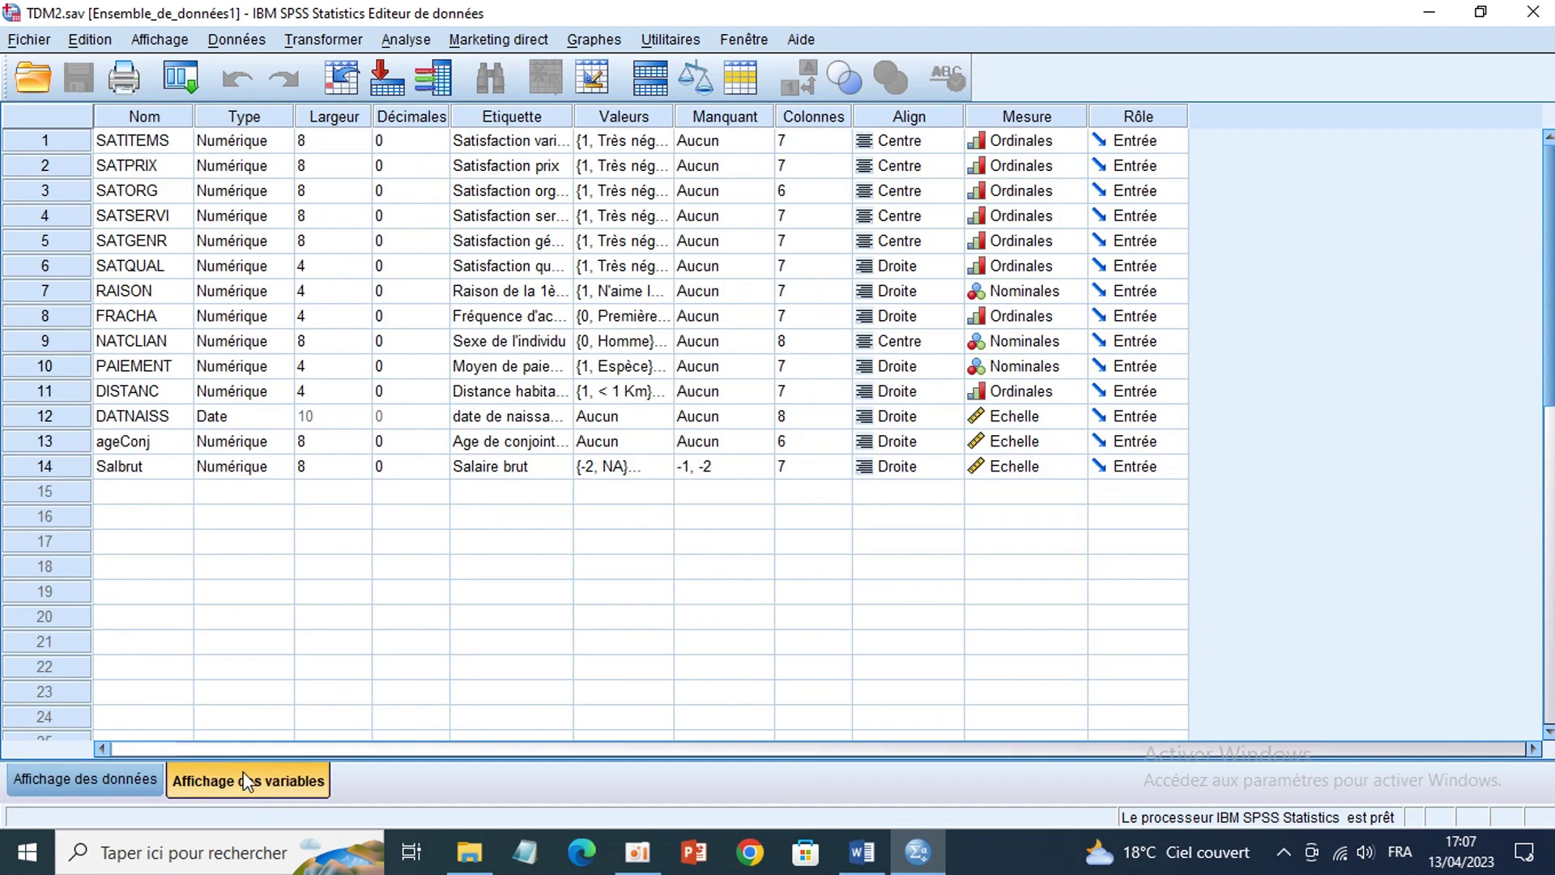
pyautogui.click(534, 121)
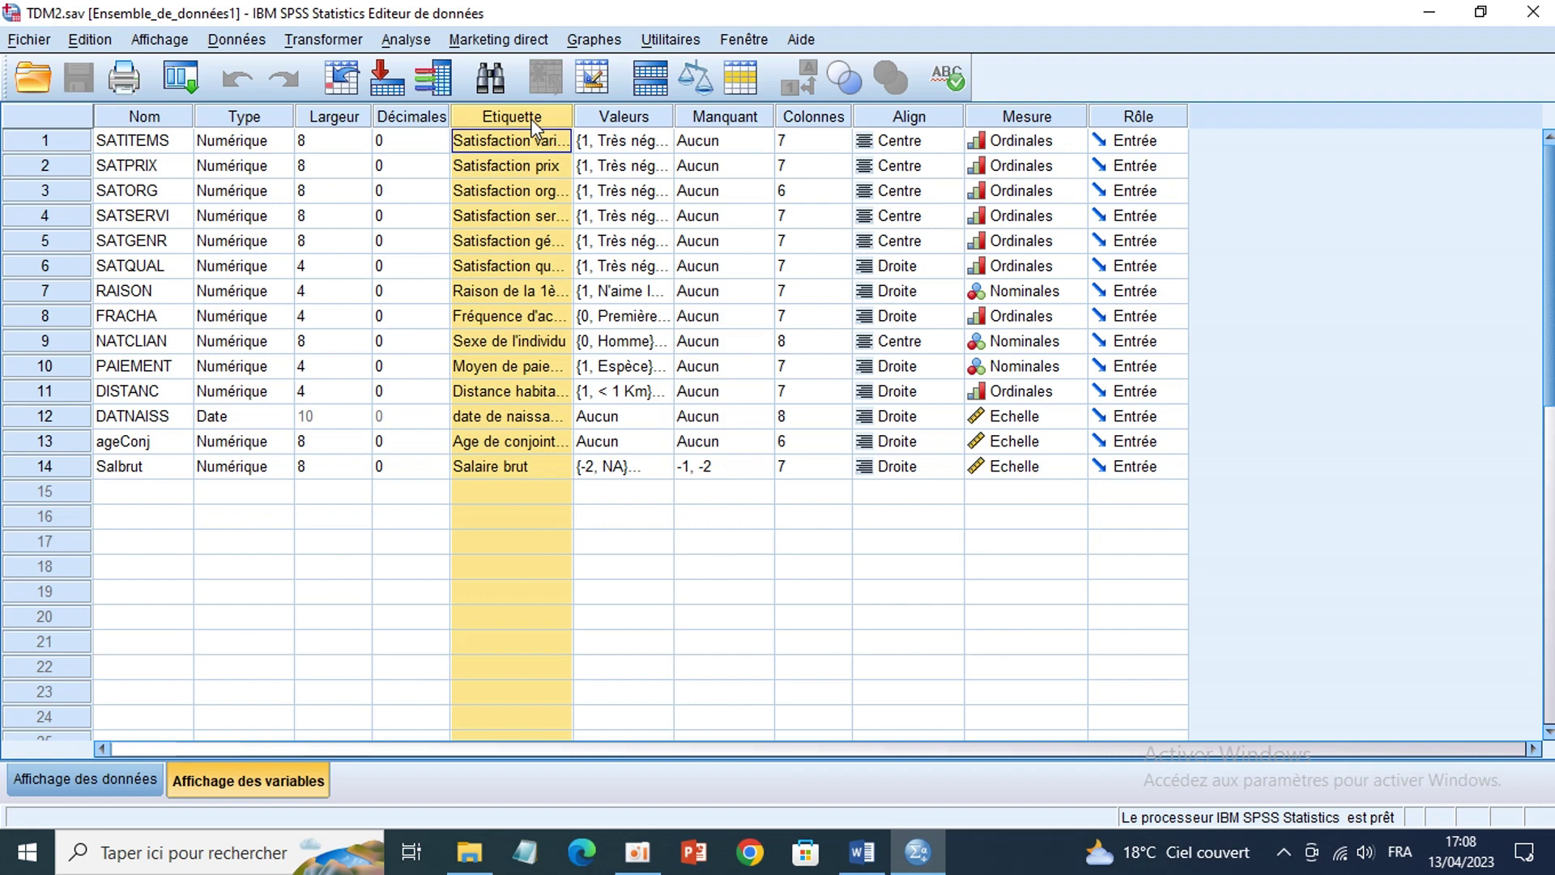
pyautogui.moveTo(540, 122); pyautogui.dragTo(799, 114)
pyautogui.click(599, 217)
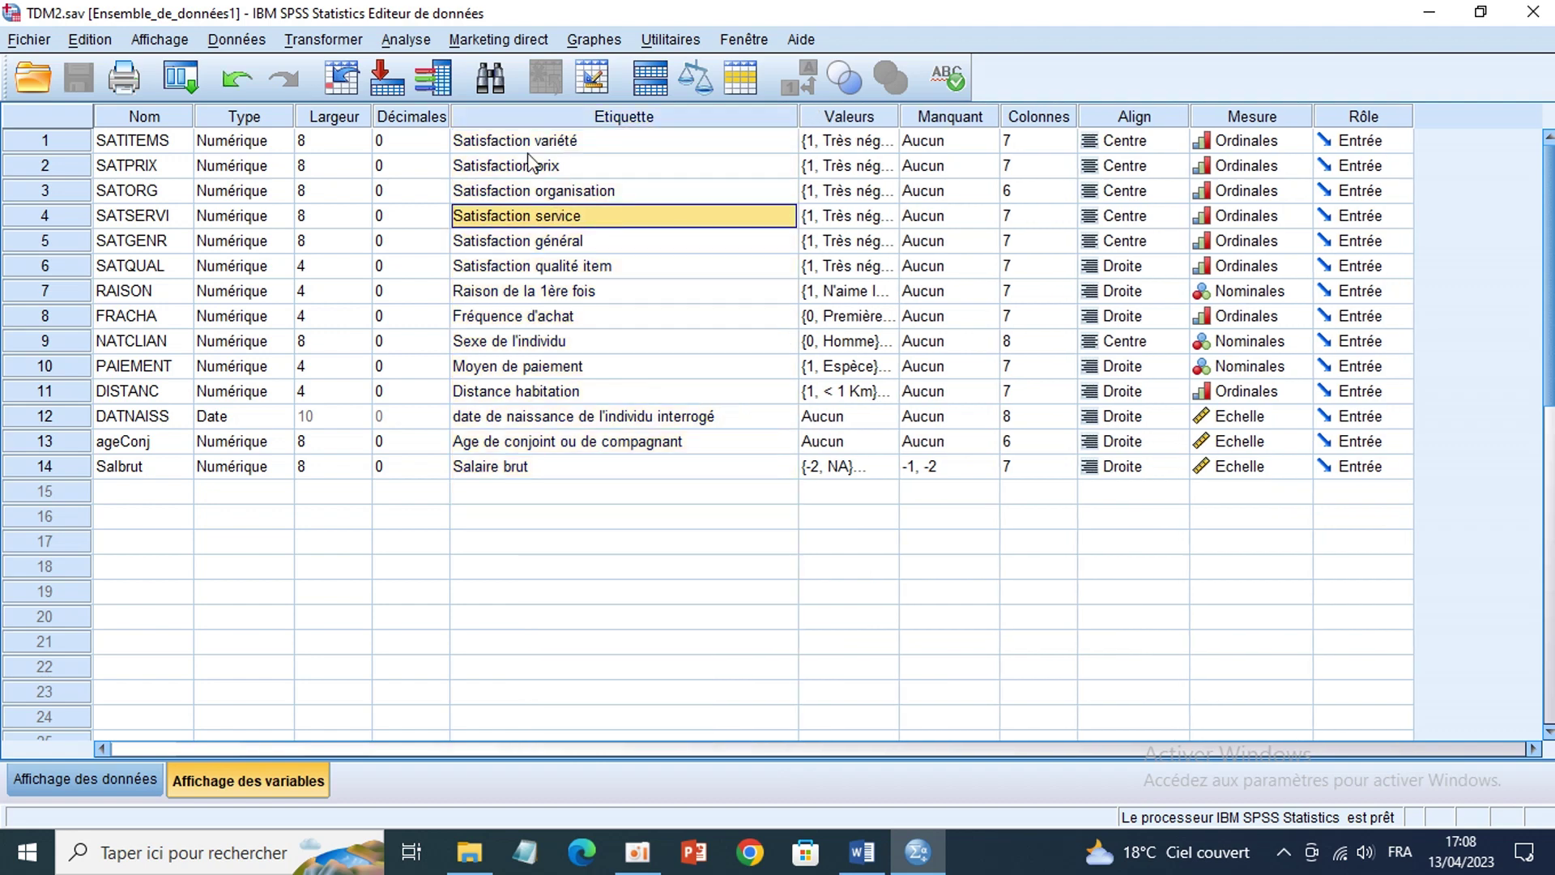
# Step: Go through the labels of the six satisfaction variables and highlight their names from SATITEMS to SATQUAL
pyautogui.click(528, 143)
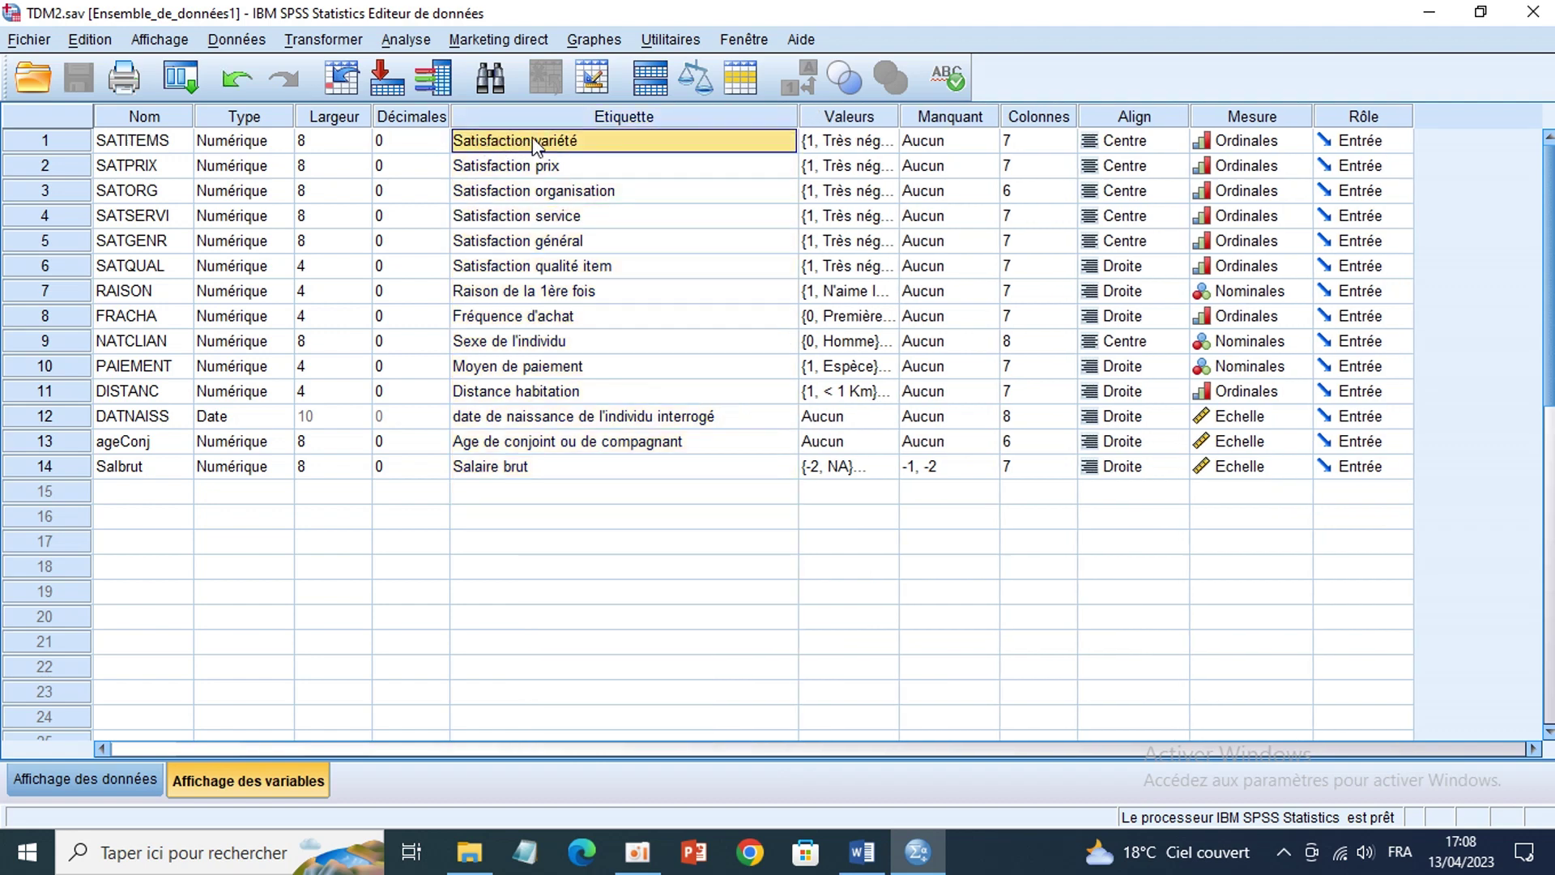
pyautogui.click(528, 170)
pyautogui.click(521, 192)
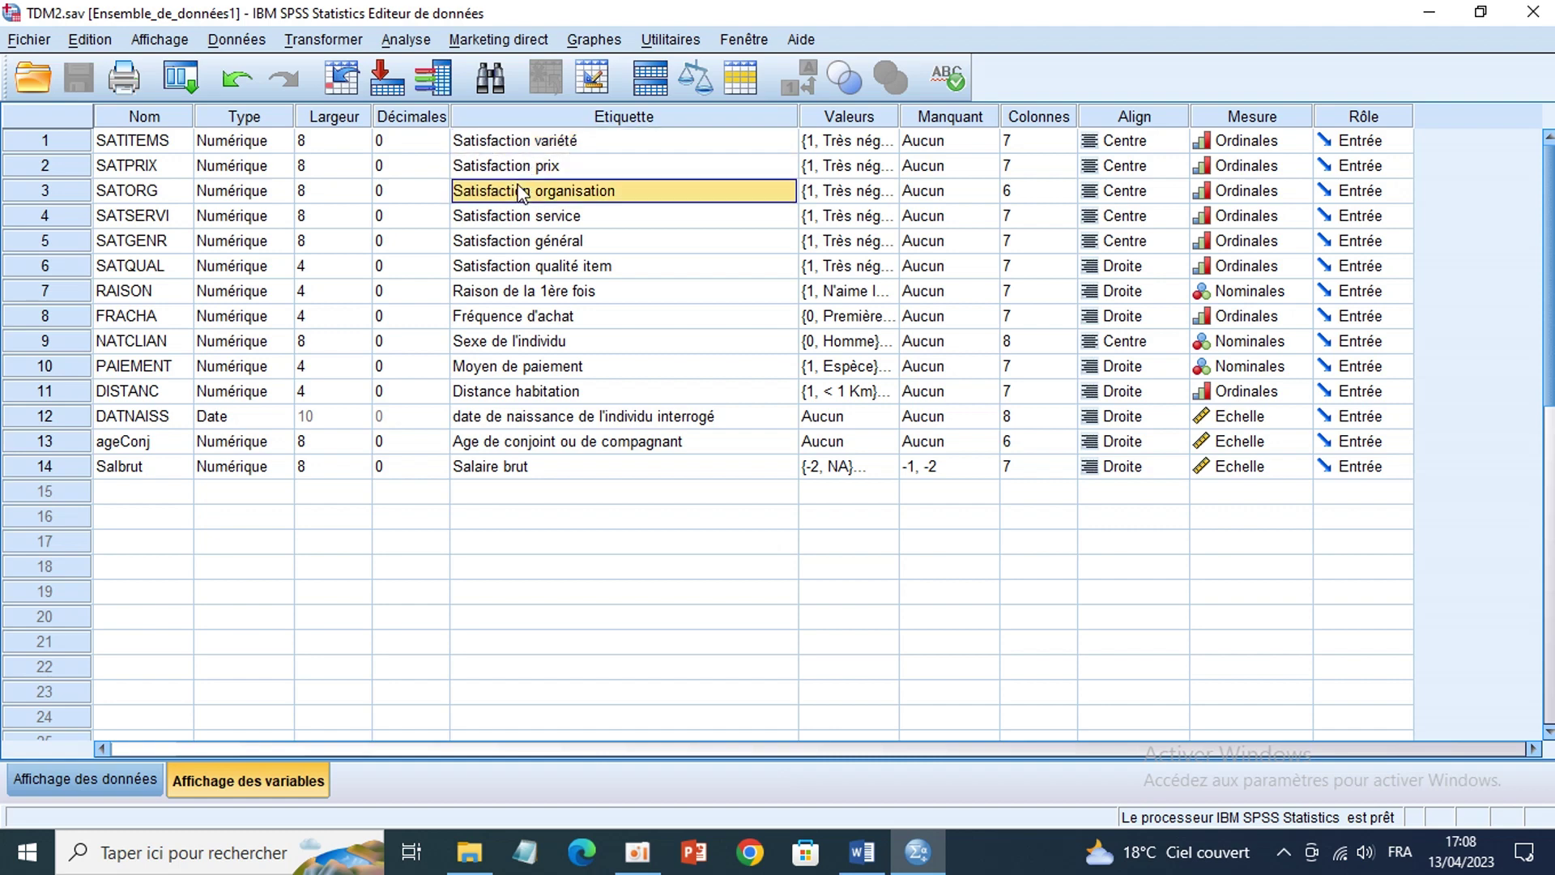
pyautogui.click(520, 218)
pyautogui.click(520, 245)
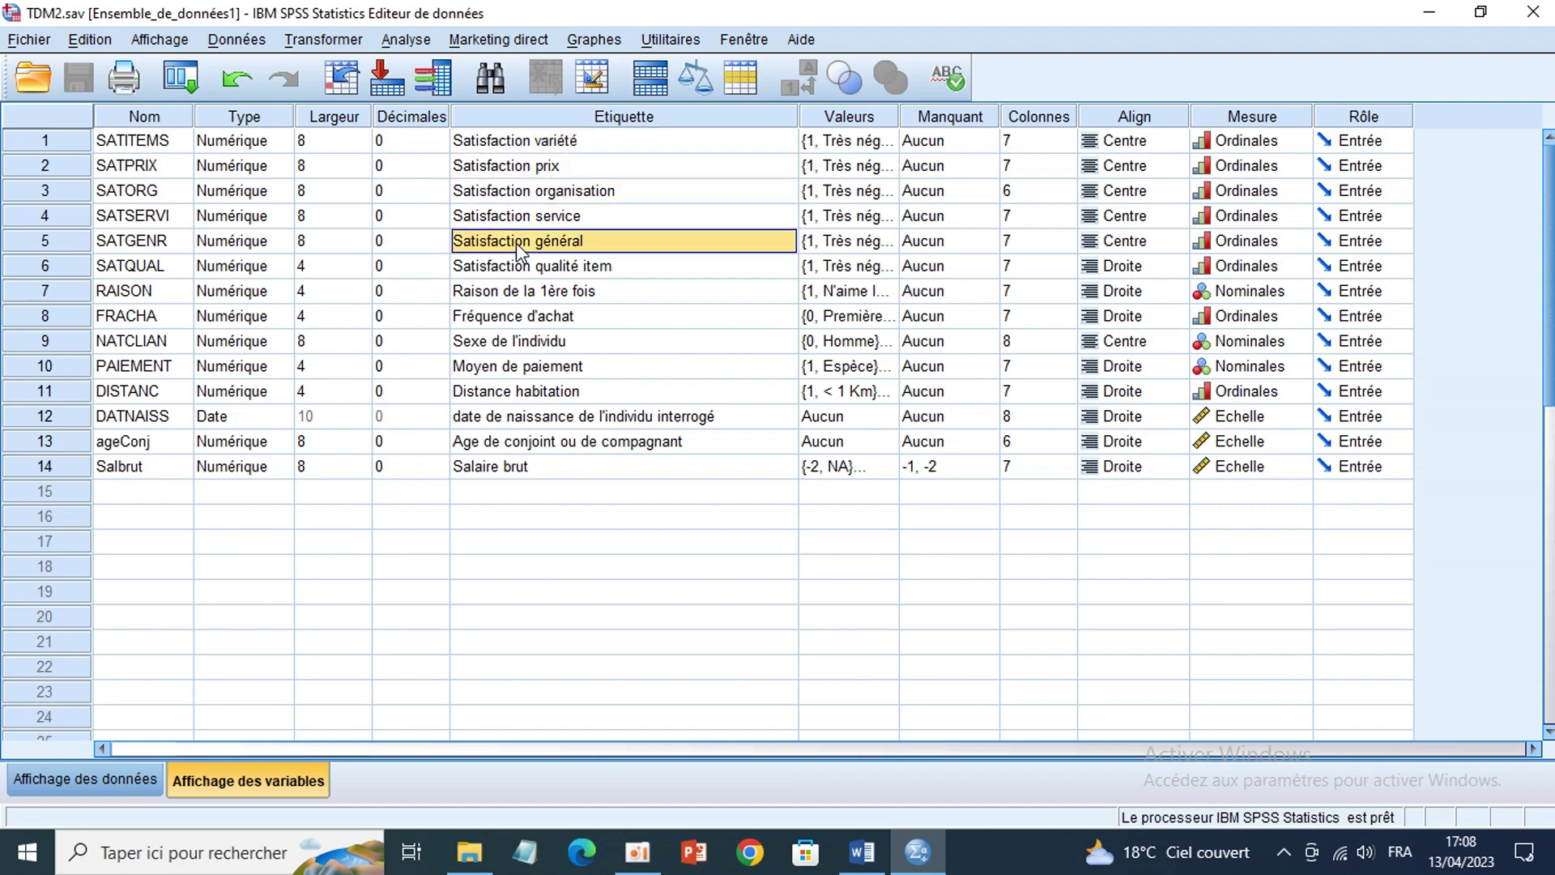
pyautogui.click(526, 271)
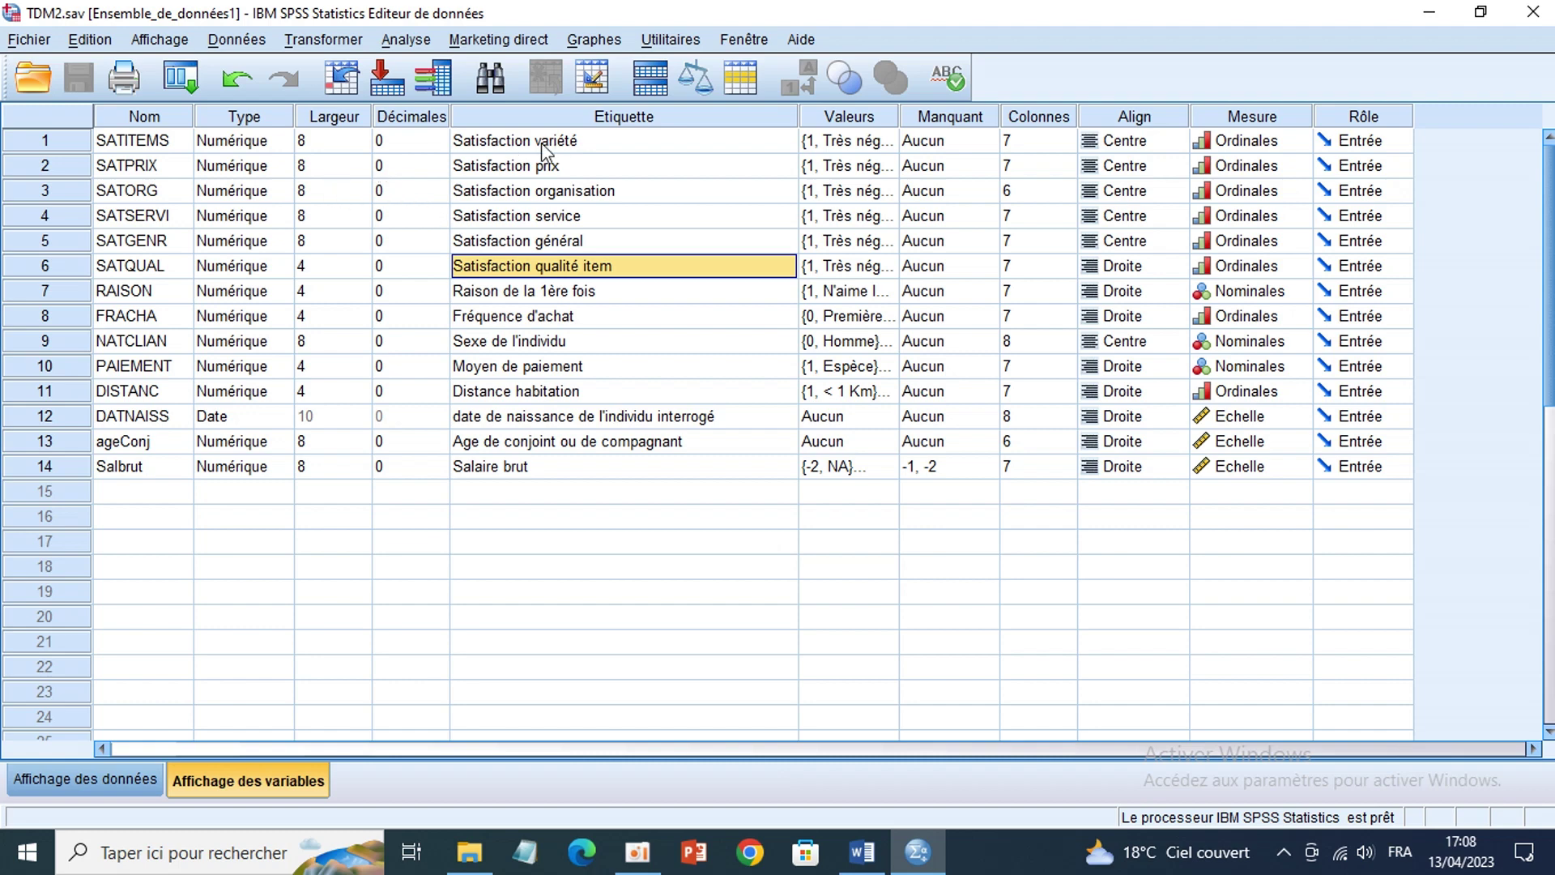
pyautogui.moveTo(170, 141); pyautogui.dragTo(166, 266)
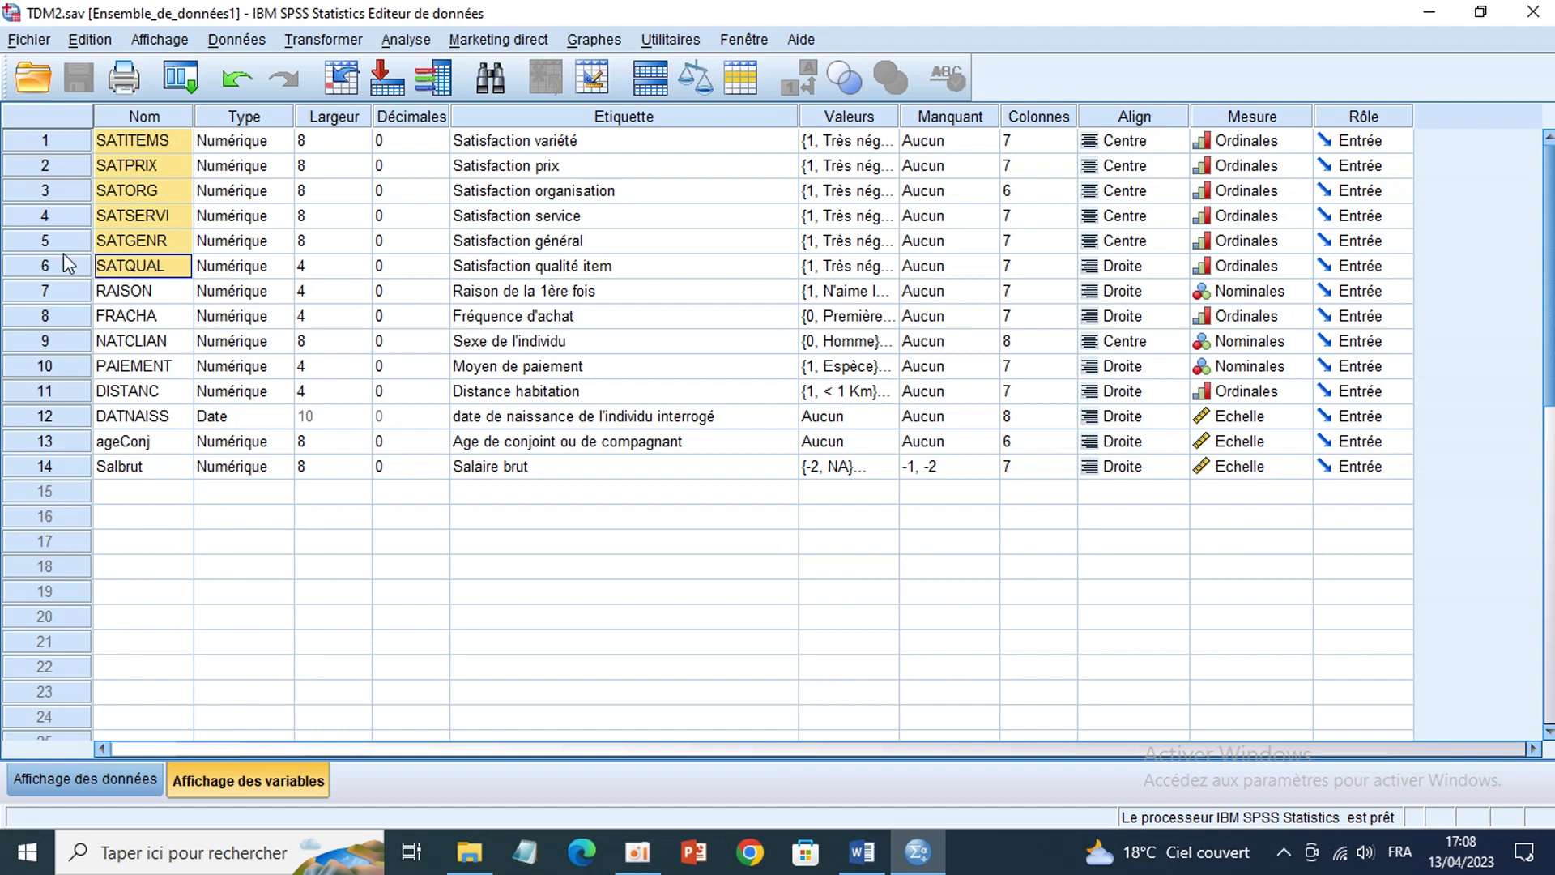
# Step: Switch to Word and reread the condition in question 2, highlighting "> 3" in the STATsup3 definition
pyautogui.click(870, 867)
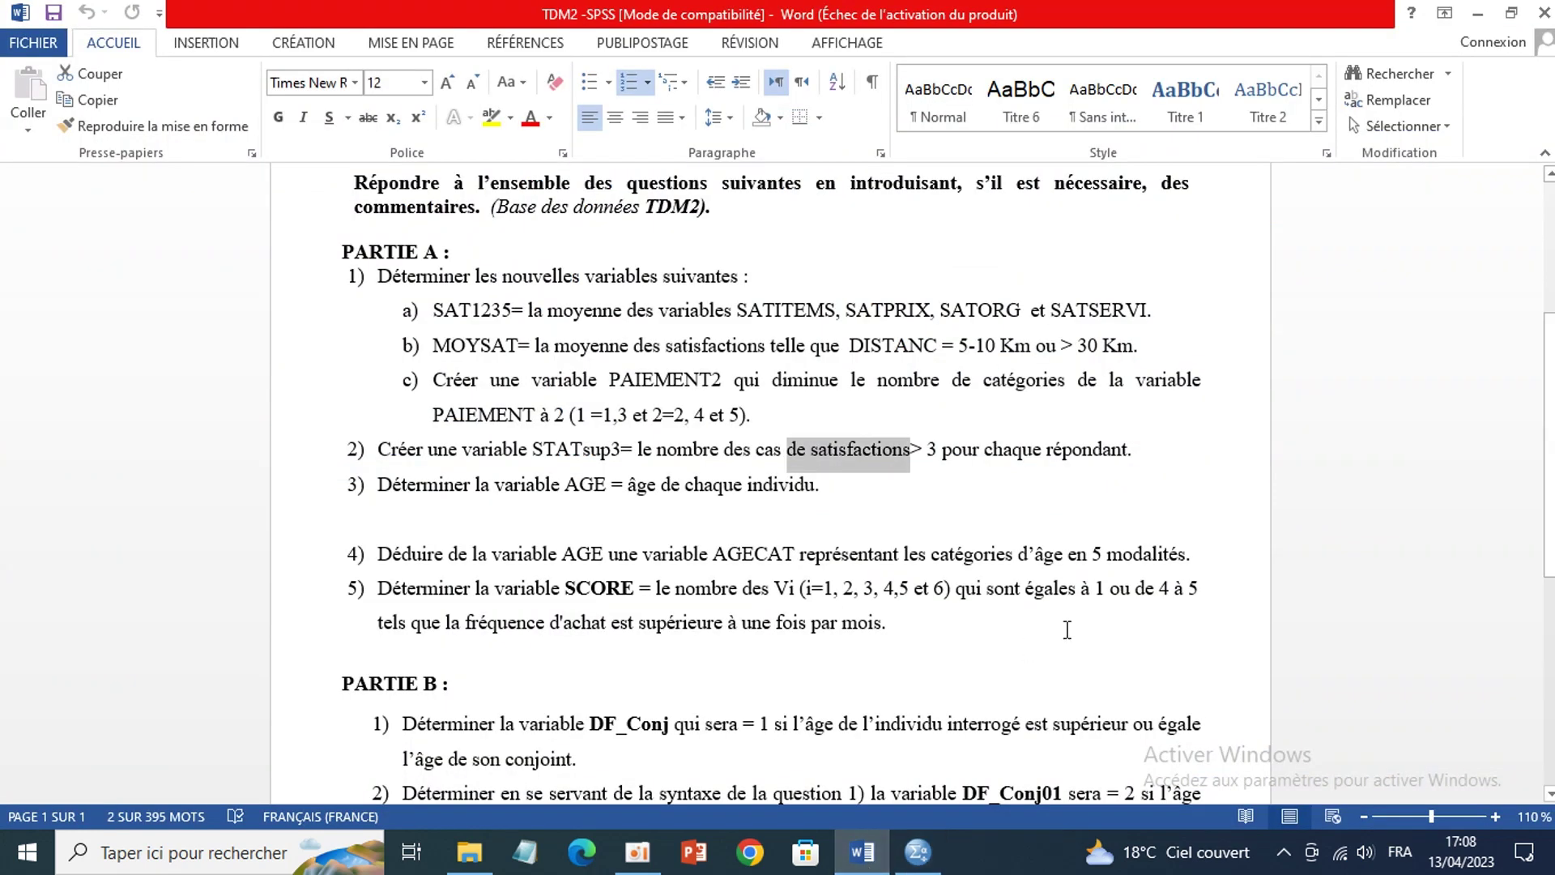
pyautogui.click(937, 452)
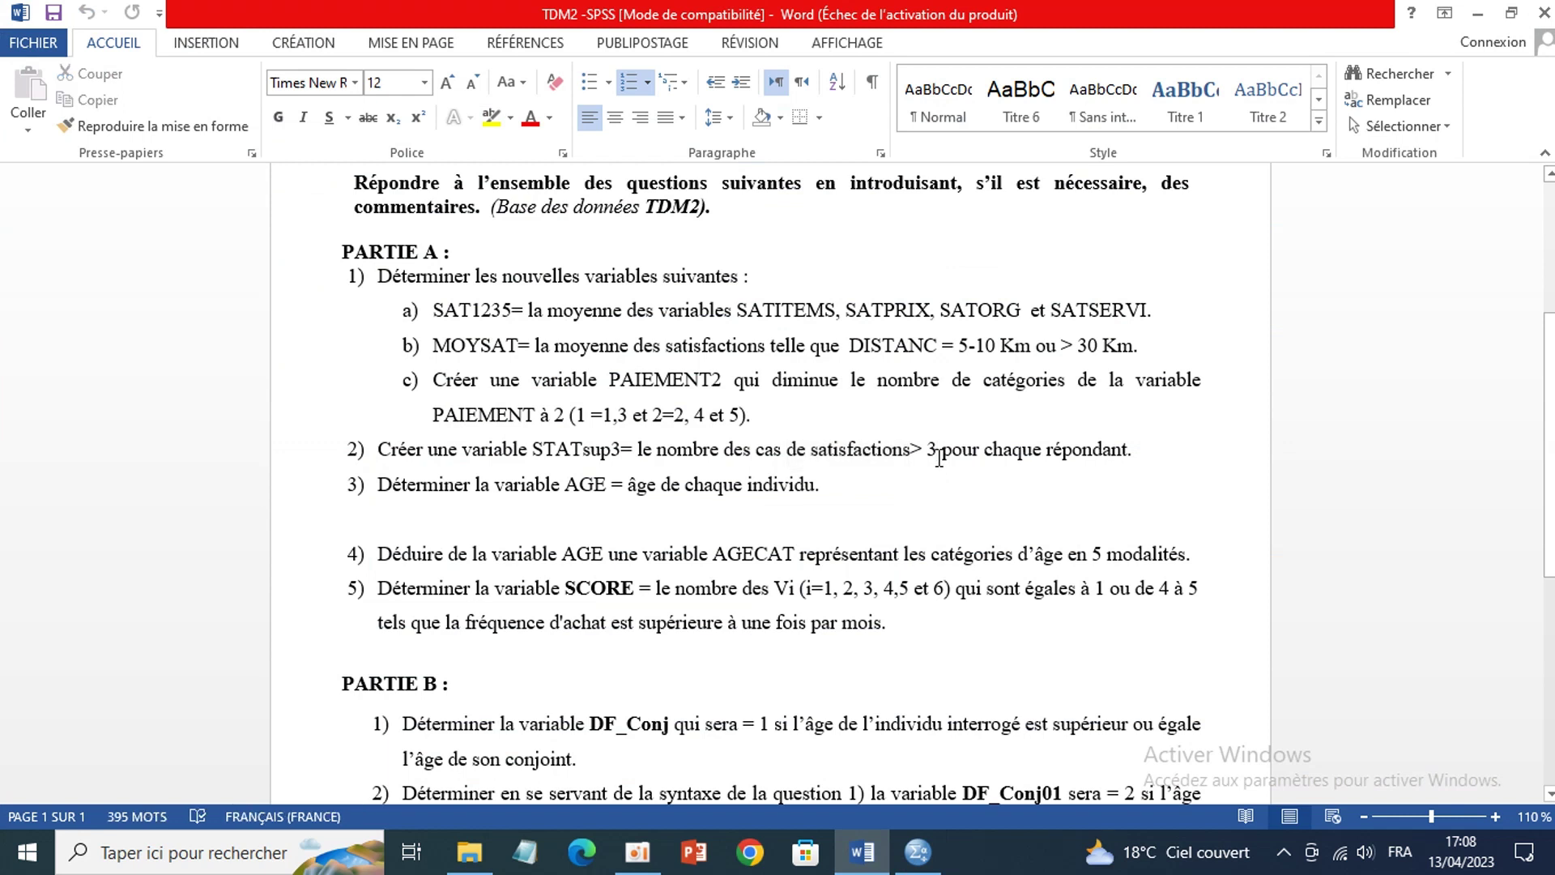
pyautogui.moveTo(911, 450); pyautogui.dragTo(937, 448)
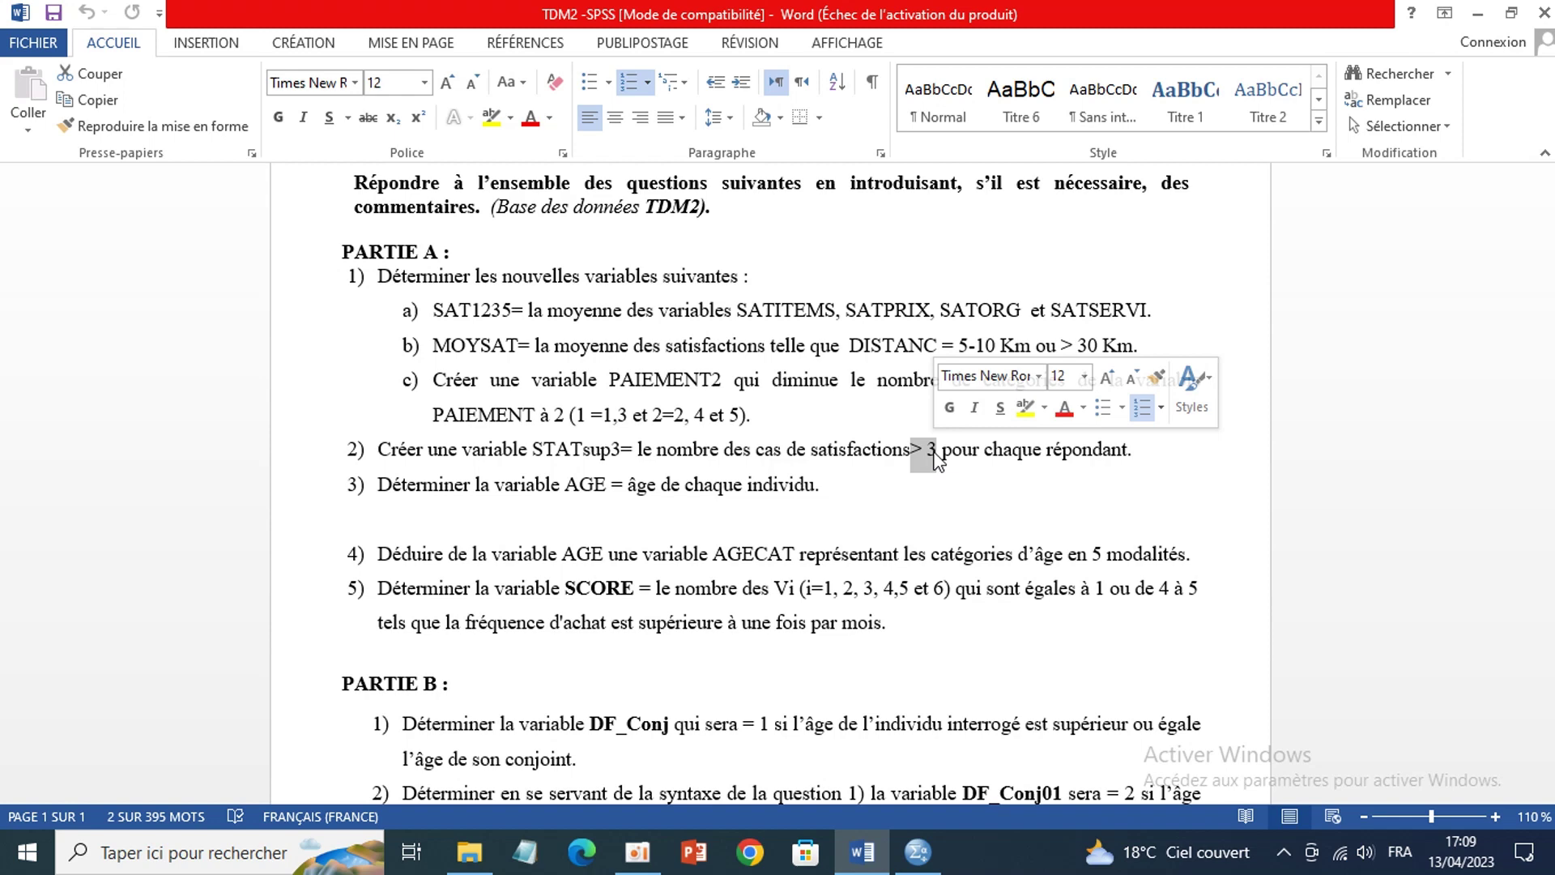
# Step: Return to SPSS and open the dialog for counting occurrences of values by observation, ready to name the target variable
pyautogui.click(917, 851)
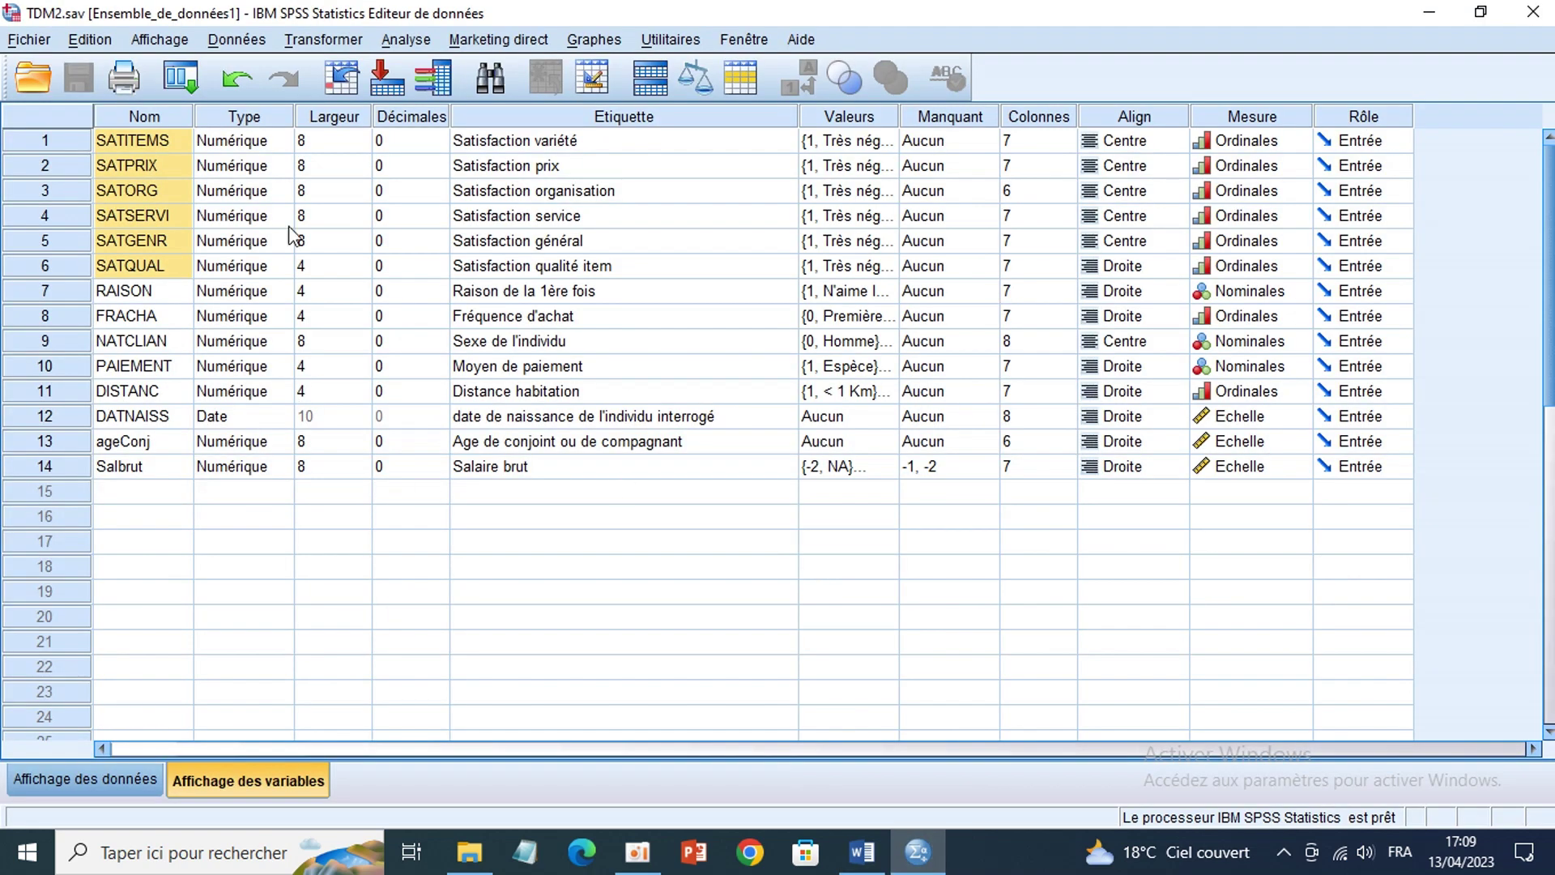
pyautogui.click(336, 41)
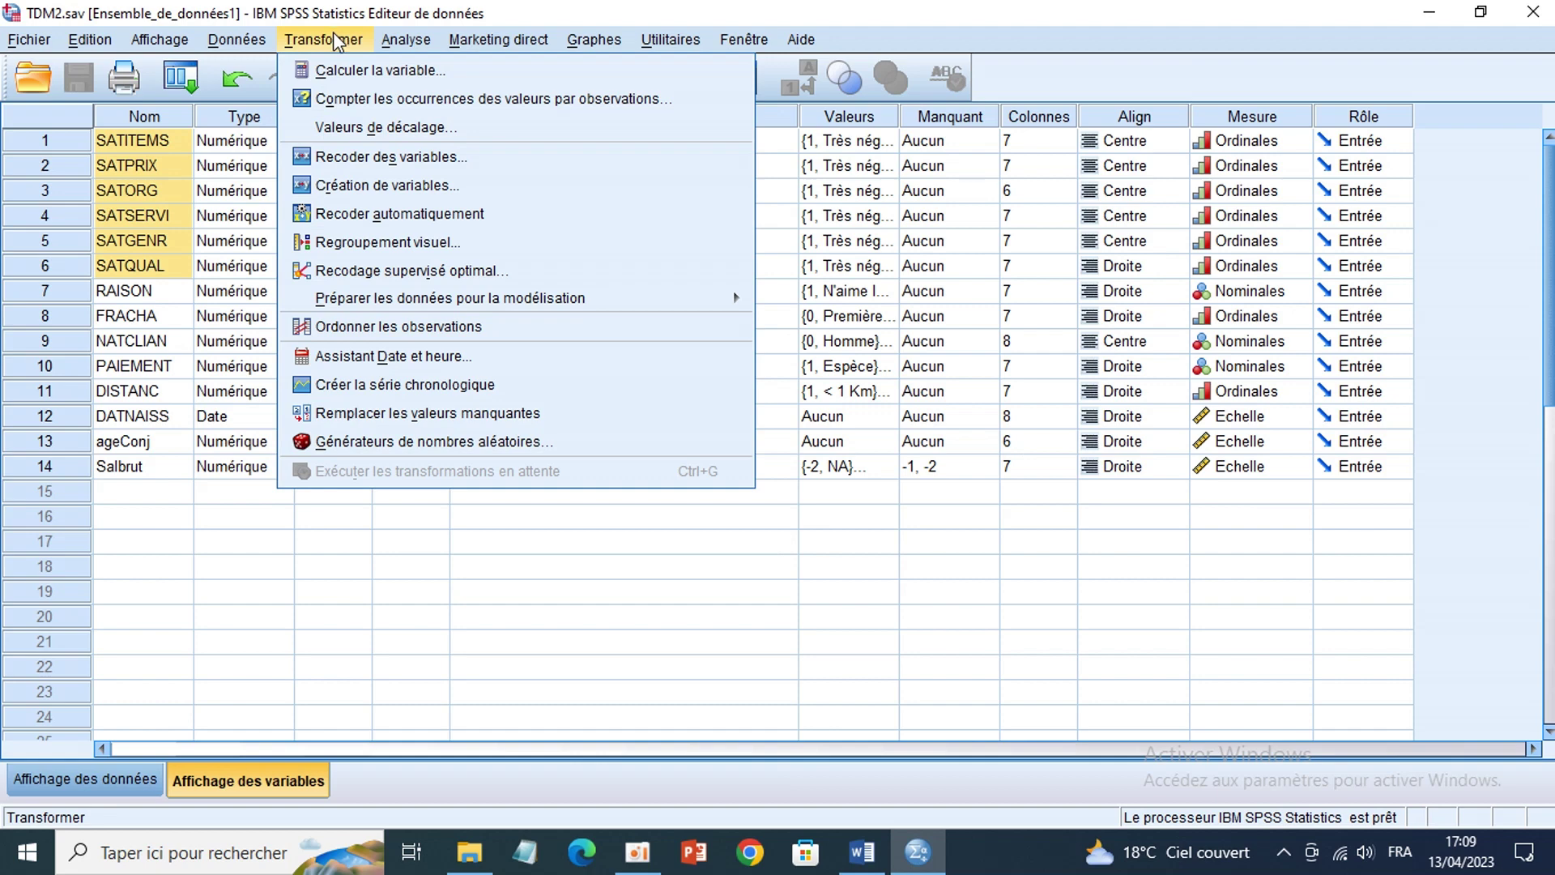
pyautogui.click(355, 98)
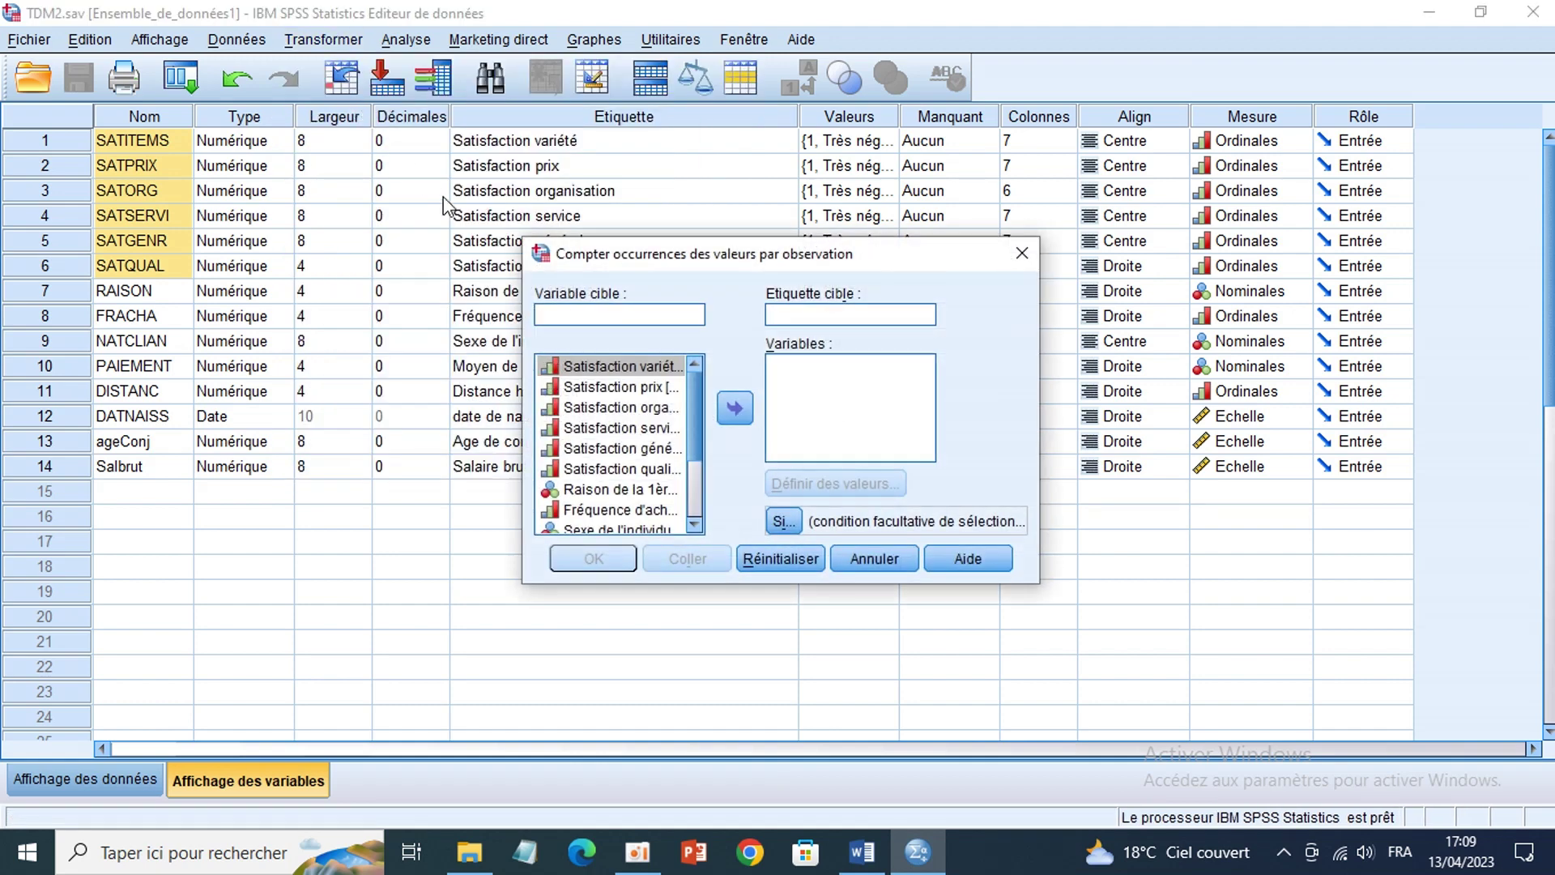
pyautogui.click(592, 313)
# Step: Switch to Word and copy the variable name STATsup3 from question 2
pyautogui.click(861, 869)
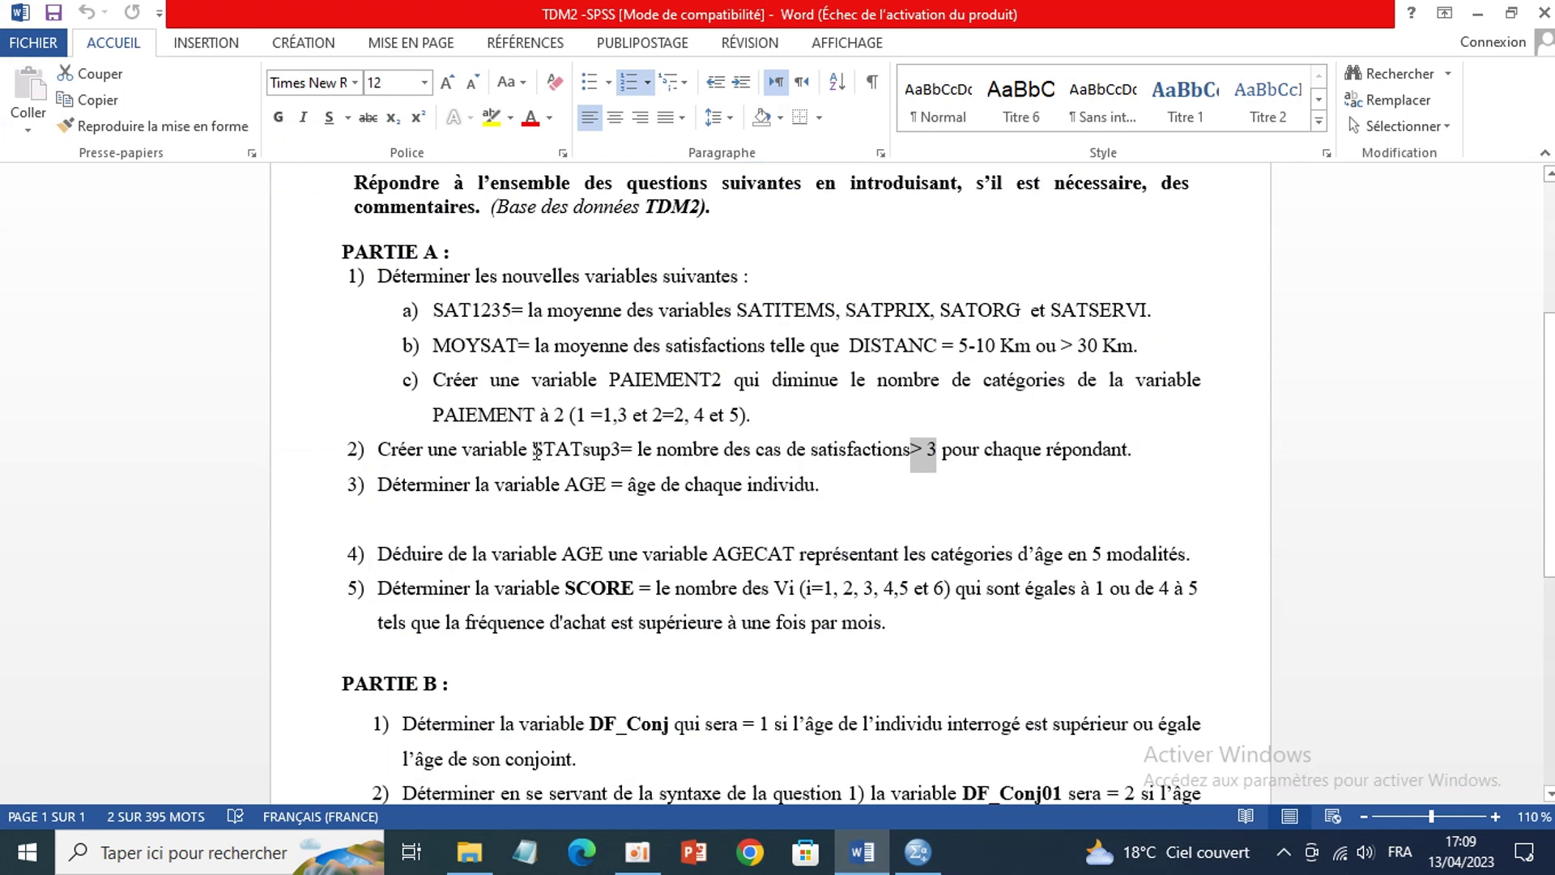
pyautogui.moveTo(535, 450); pyautogui.dragTo(606, 458)
pyautogui.rightClick(605, 457)
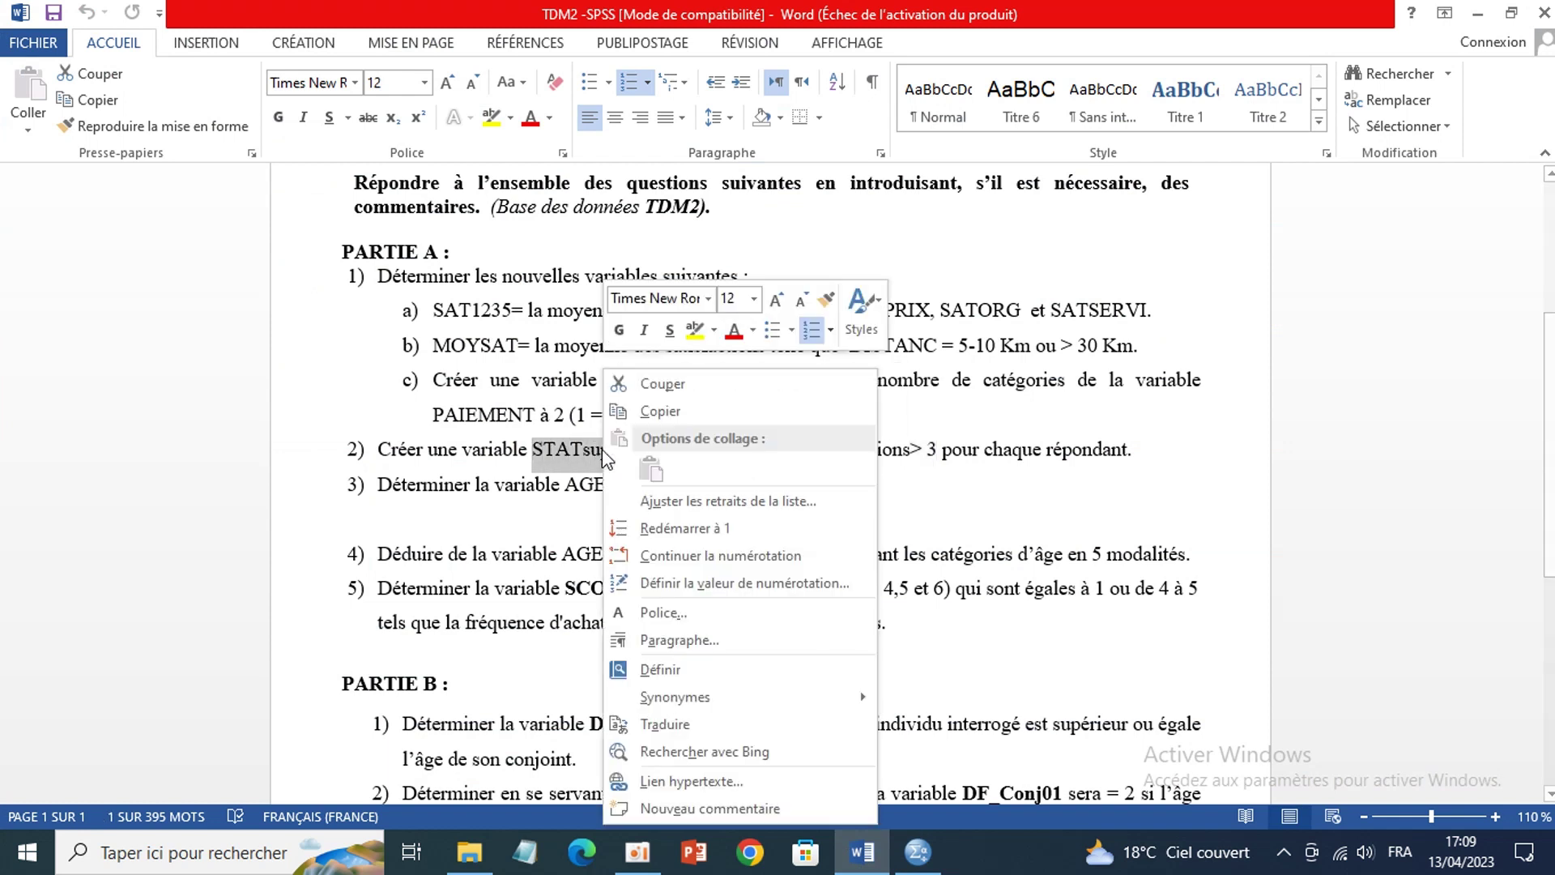
pyautogui.click(660, 412)
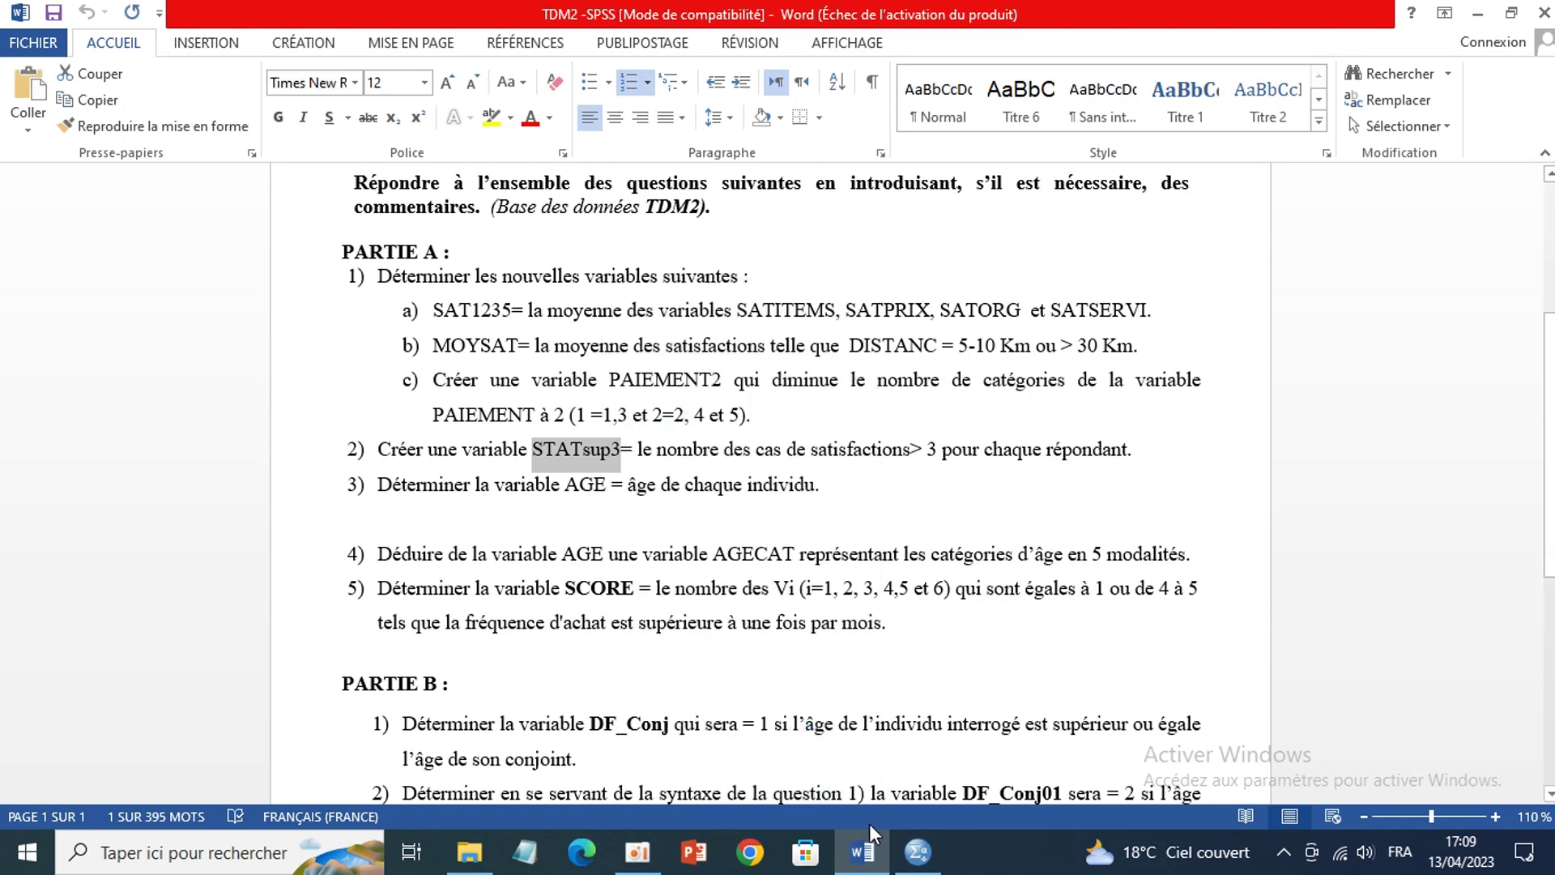
# Step: Return to SPSS and paste STATsup3 as the target variable name of the count
pyautogui.click(919, 854)
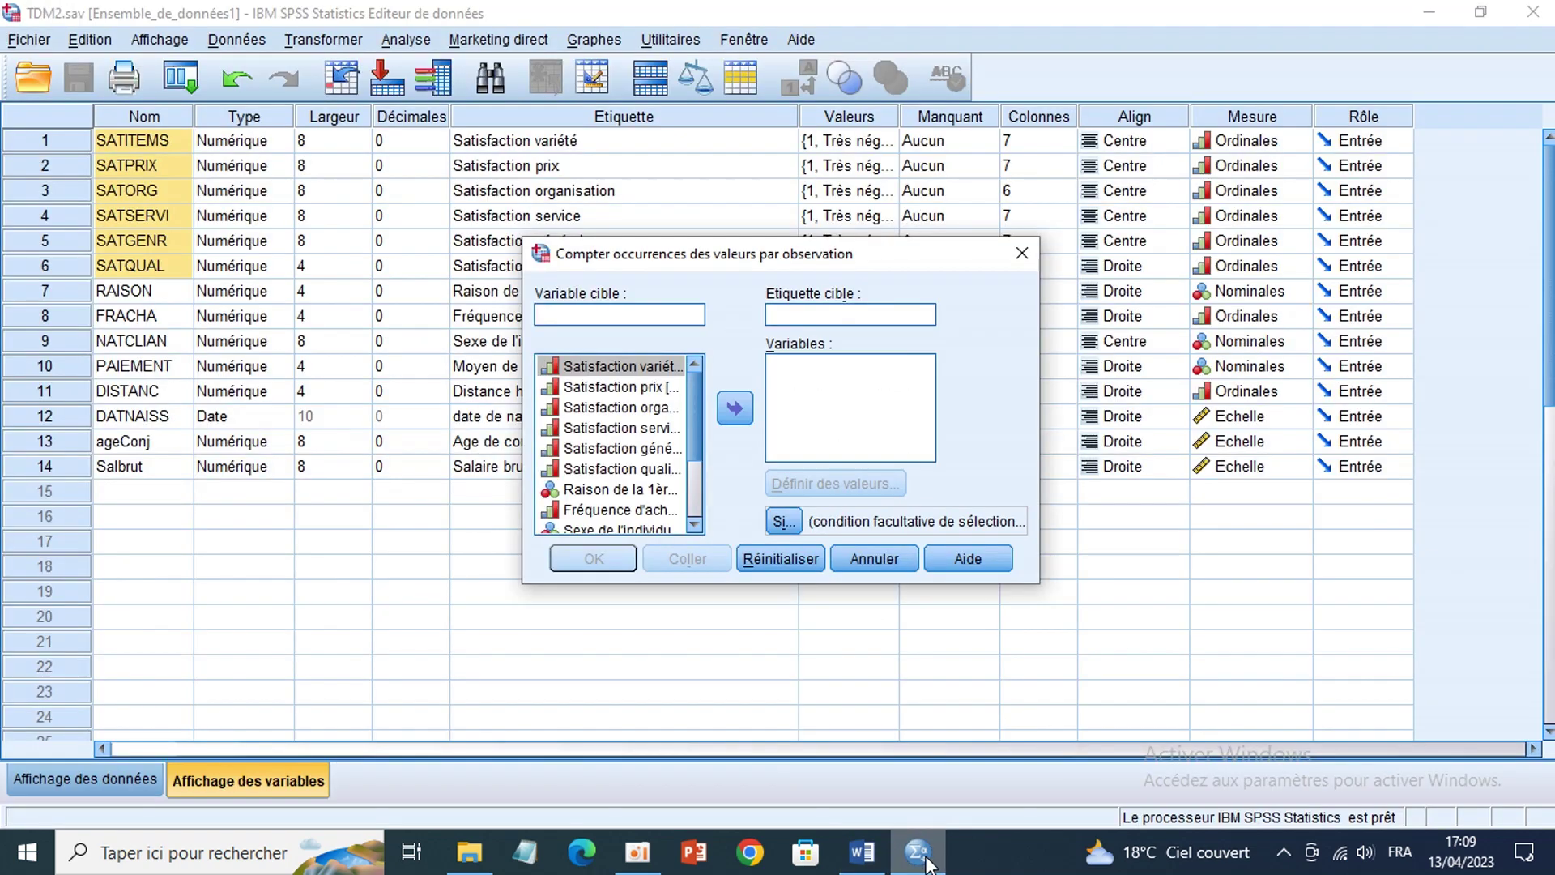
pyautogui.click(629, 312)
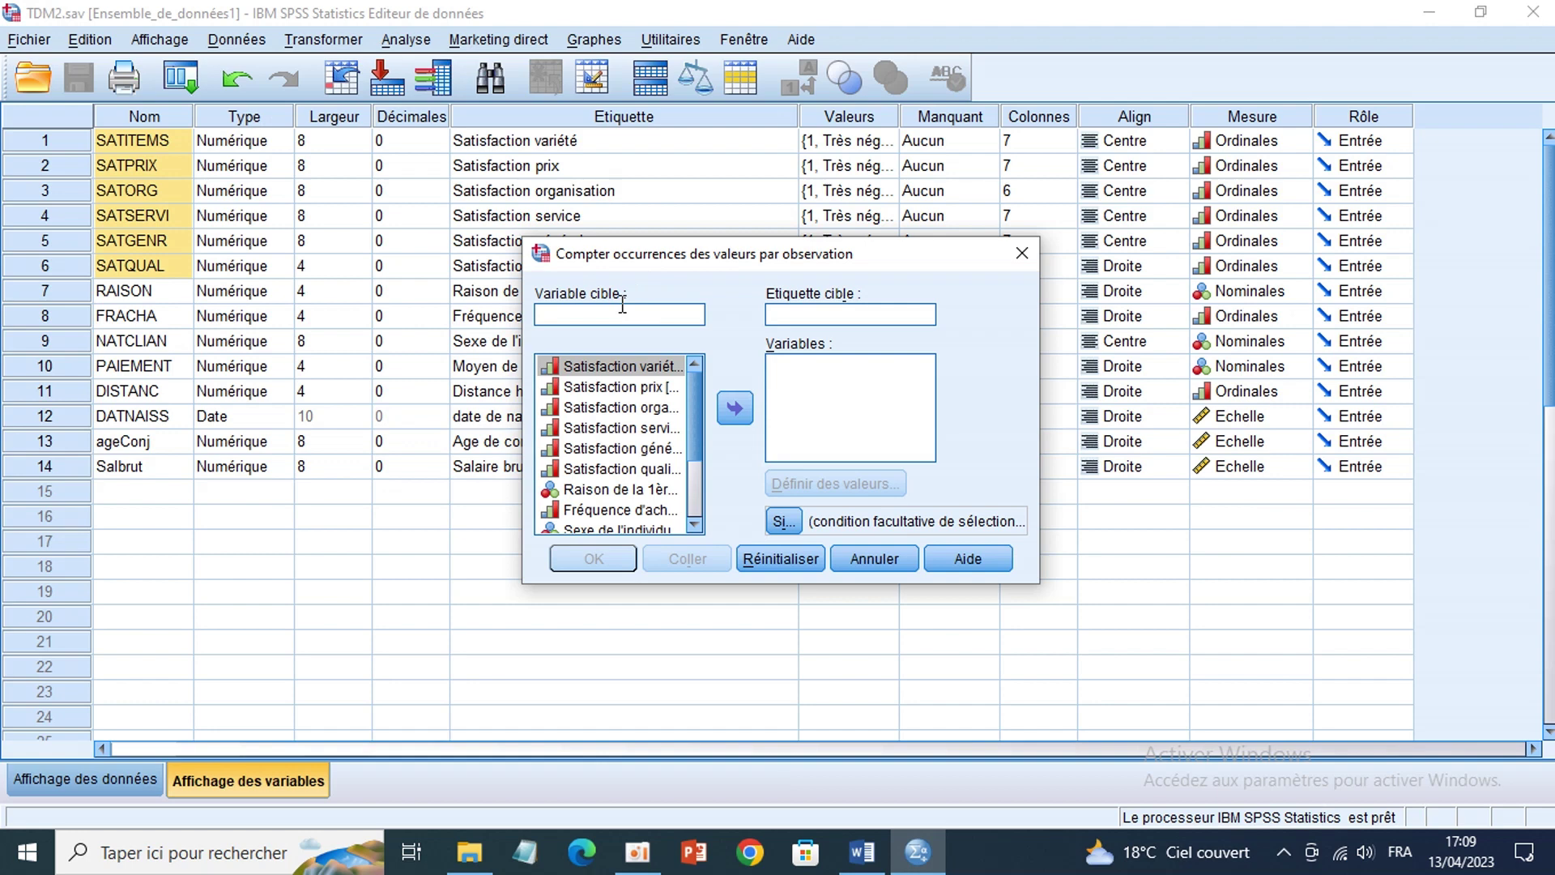
pyautogui.rightClick(622, 307)
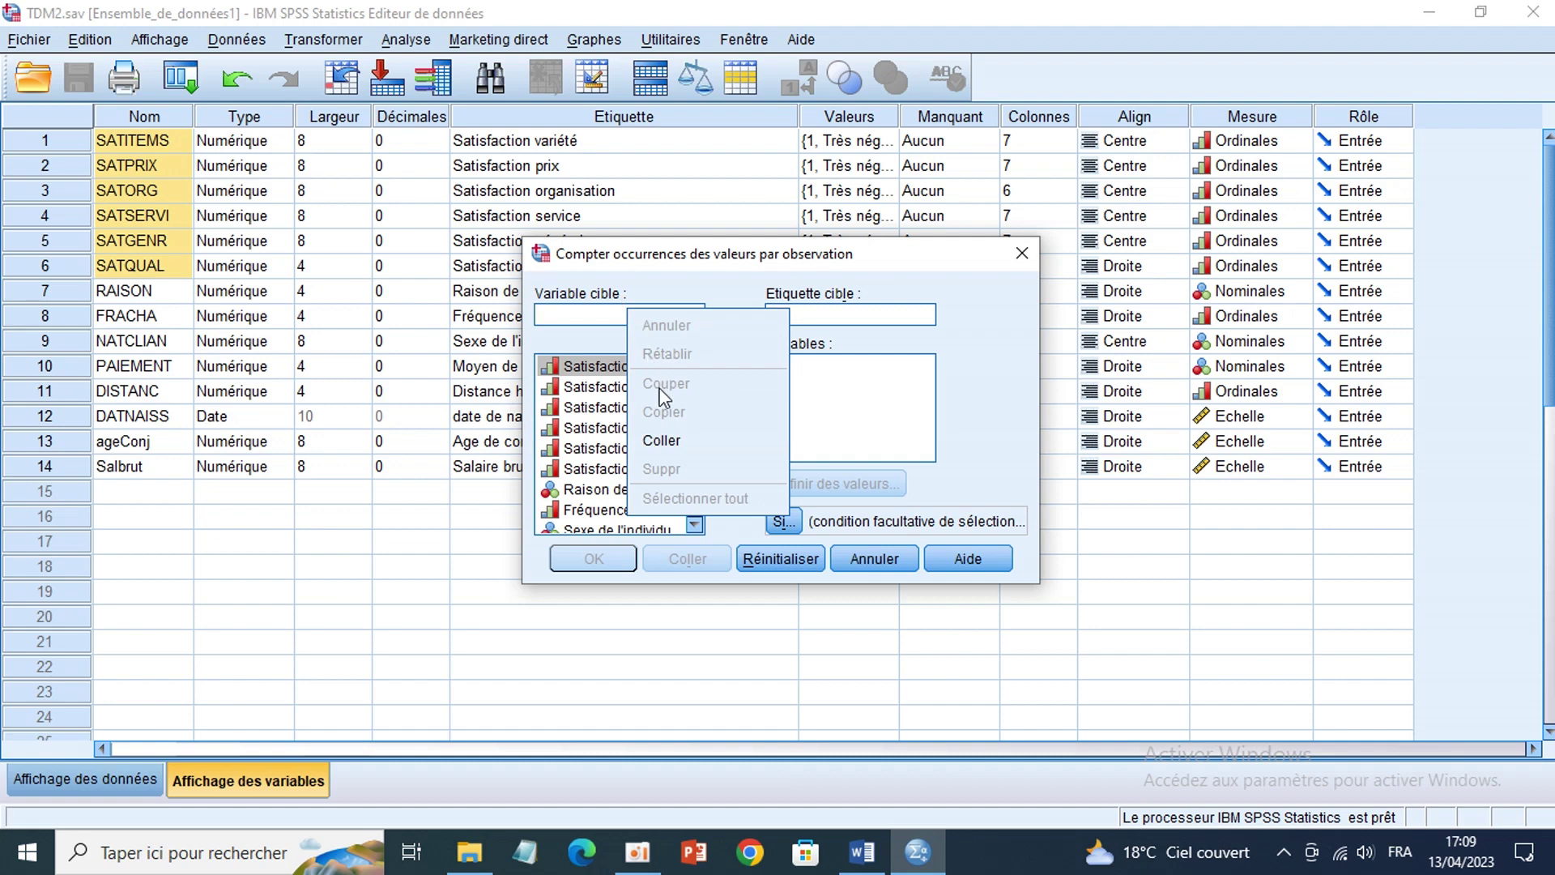
pyautogui.click(672, 438)
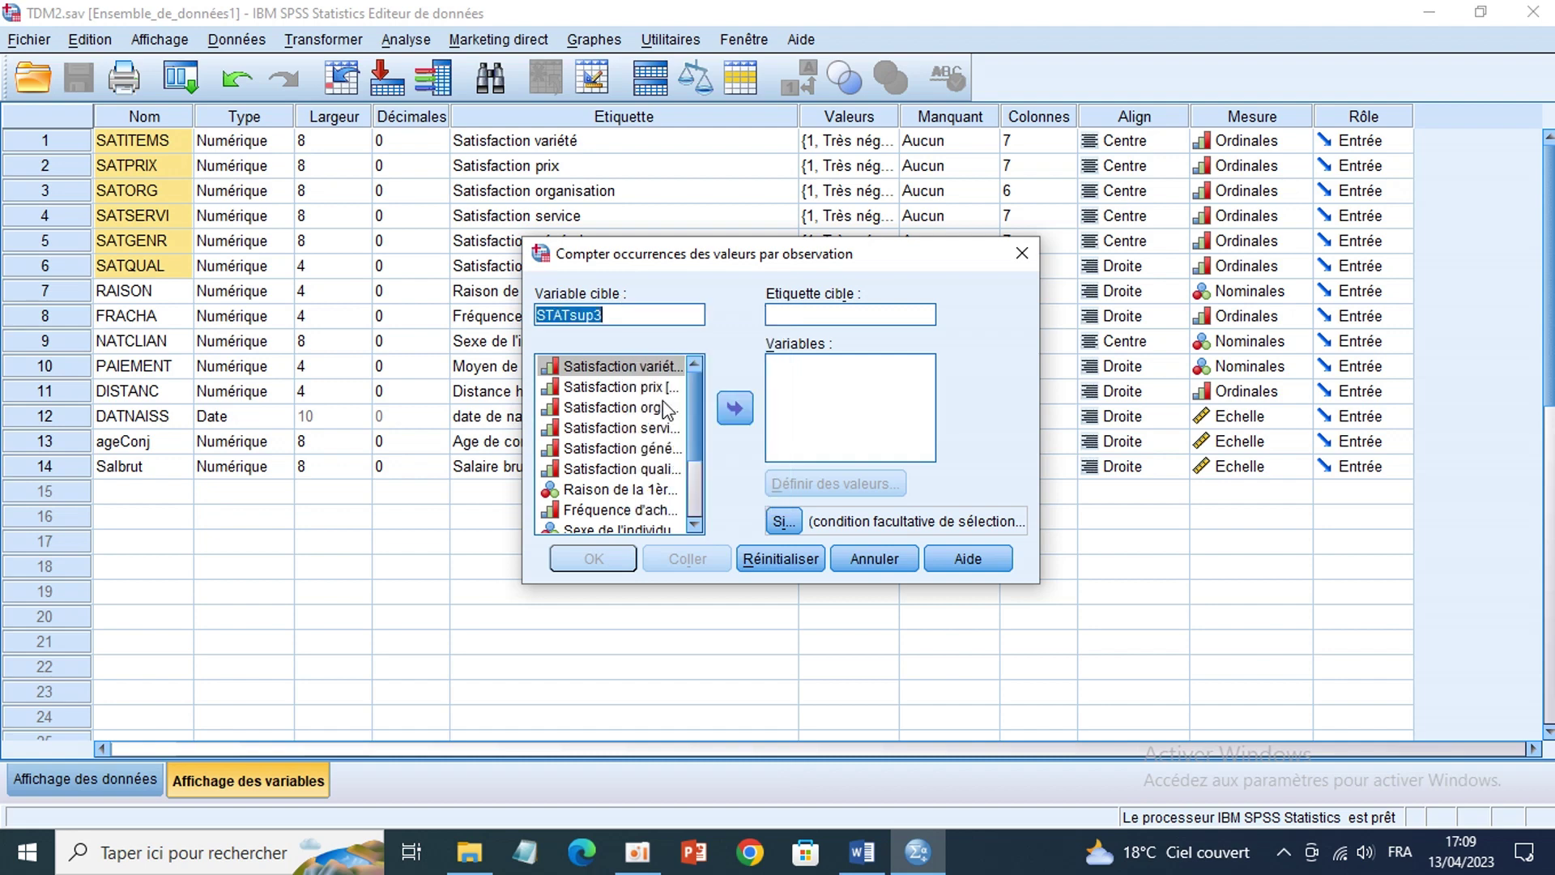
pyautogui.click(644, 314)
pyautogui.press('BackSpace')
pyautogui.write('3')
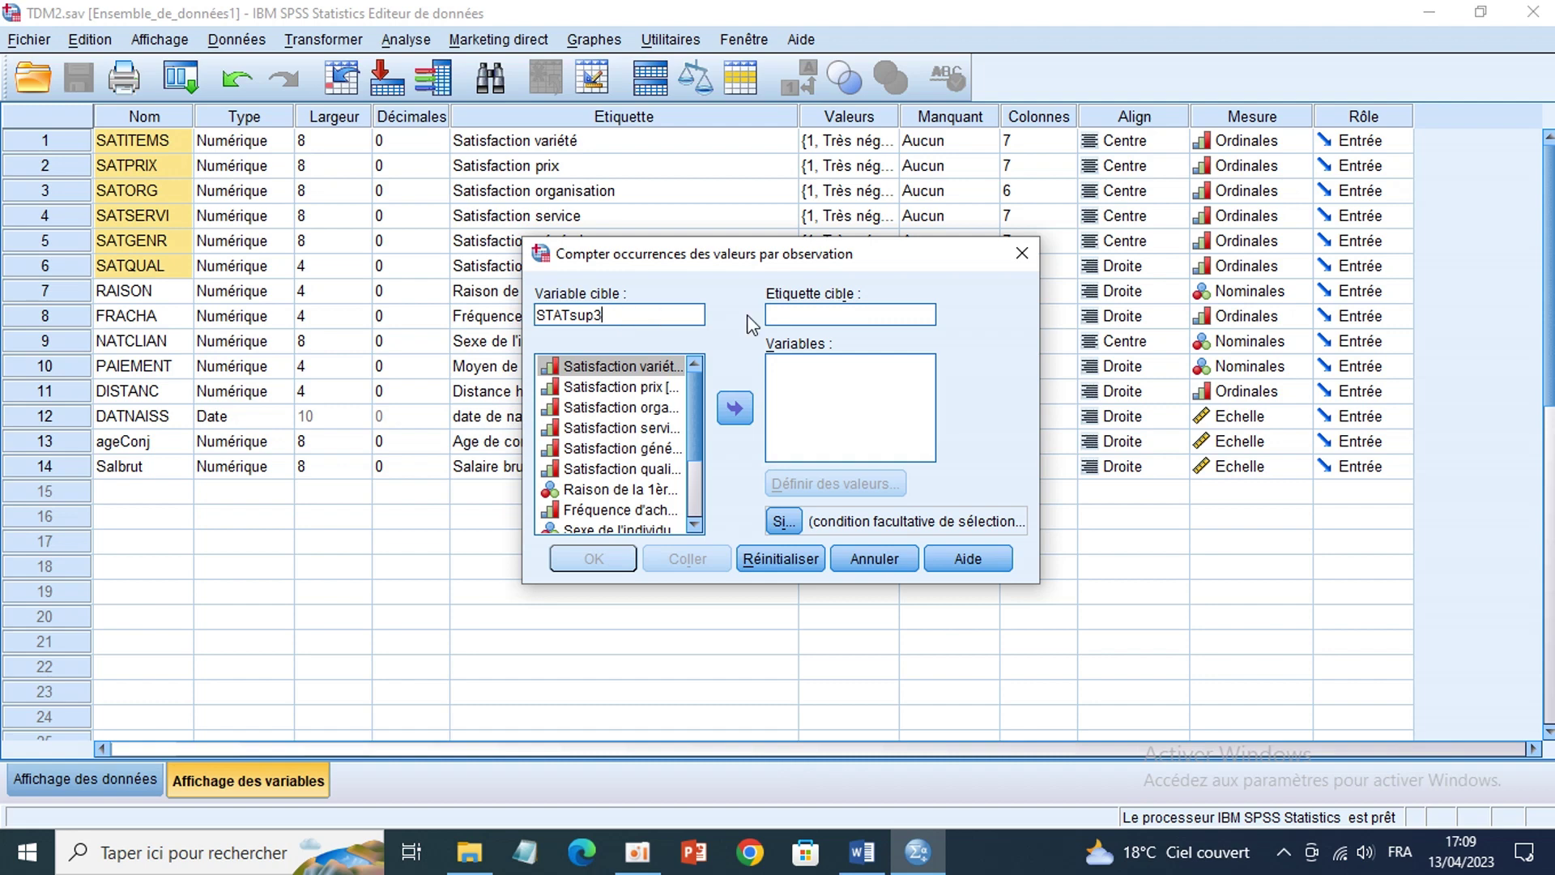
# Step: Switch to Word and copy the definition "le nombre des cas de satisfactions> 3 pour chaque répondant." from question 2
pyautogui.click(833, 317)
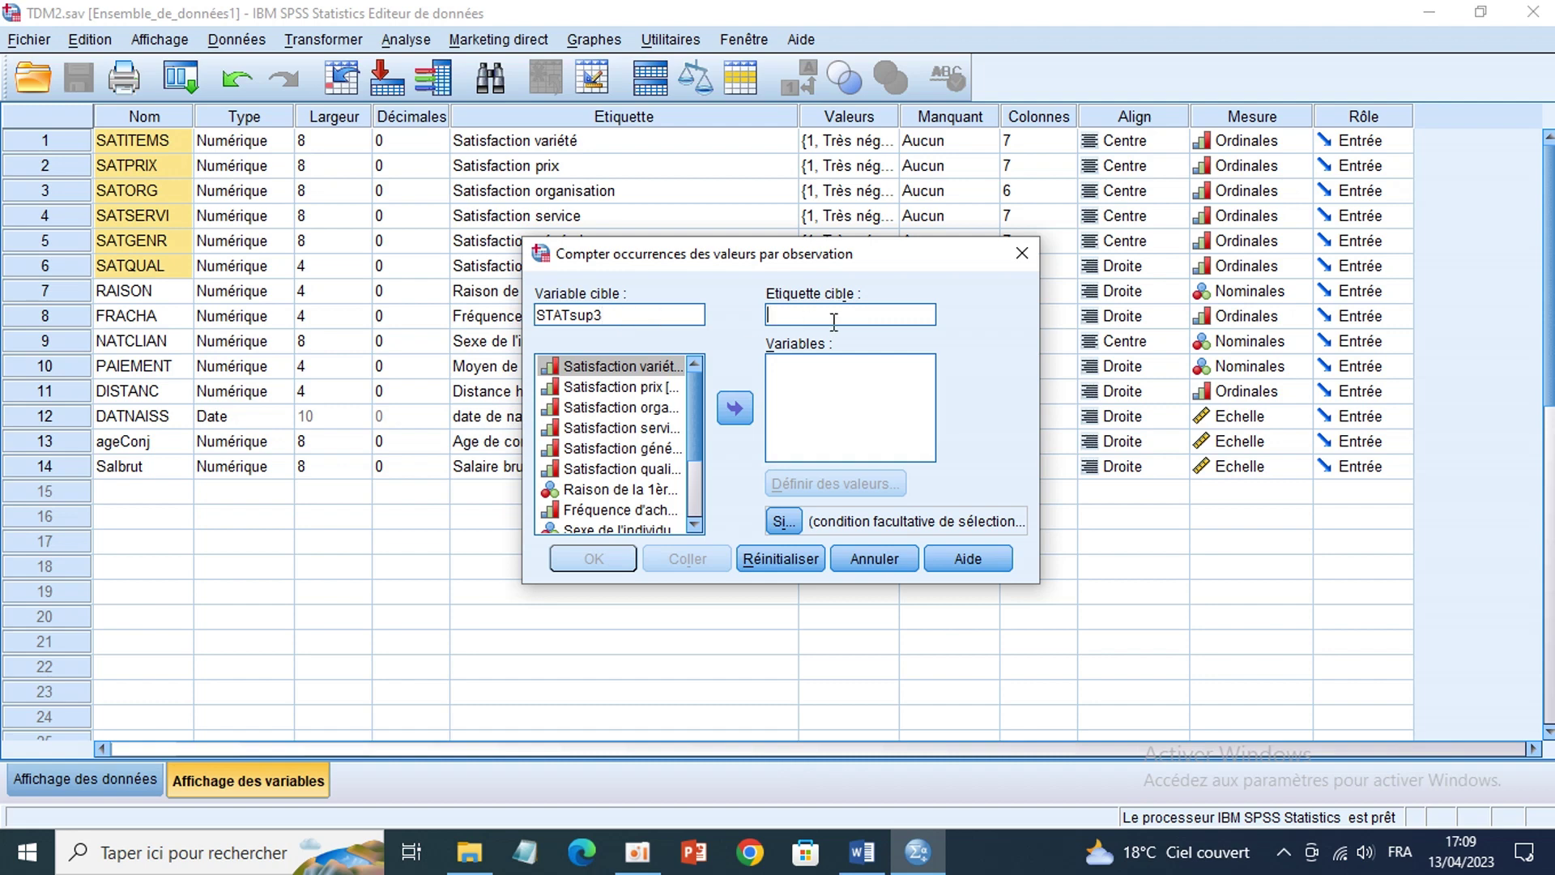
pyautogui.click(867, 850)
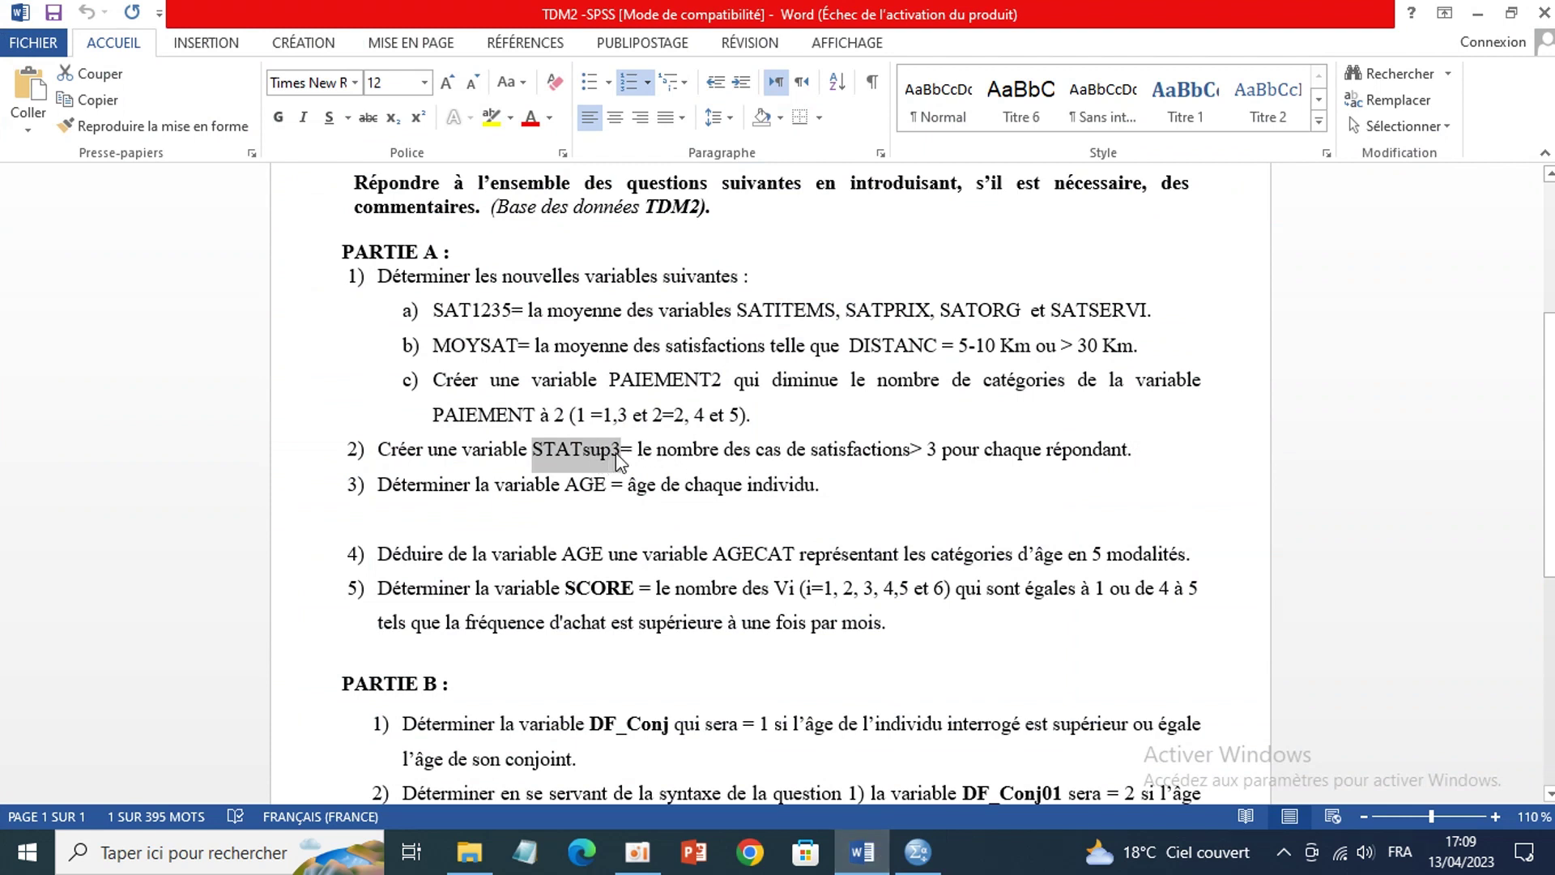
pyautogui.moveTo(637, 451); pyautogui.dragTo(1137, 448)
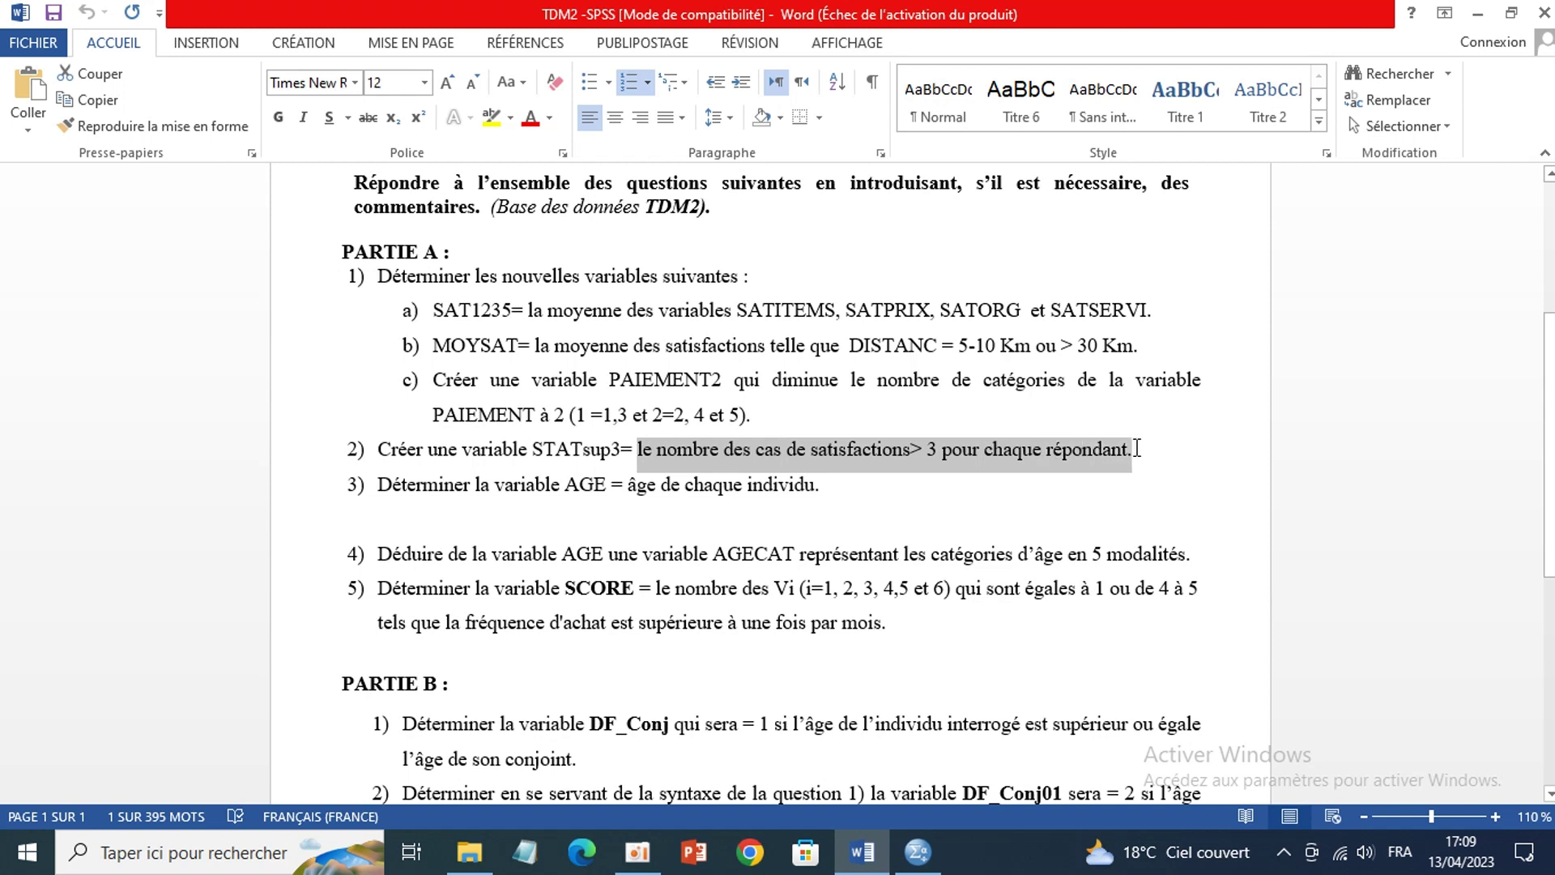
pyautogui.rightClick(1078, 452)
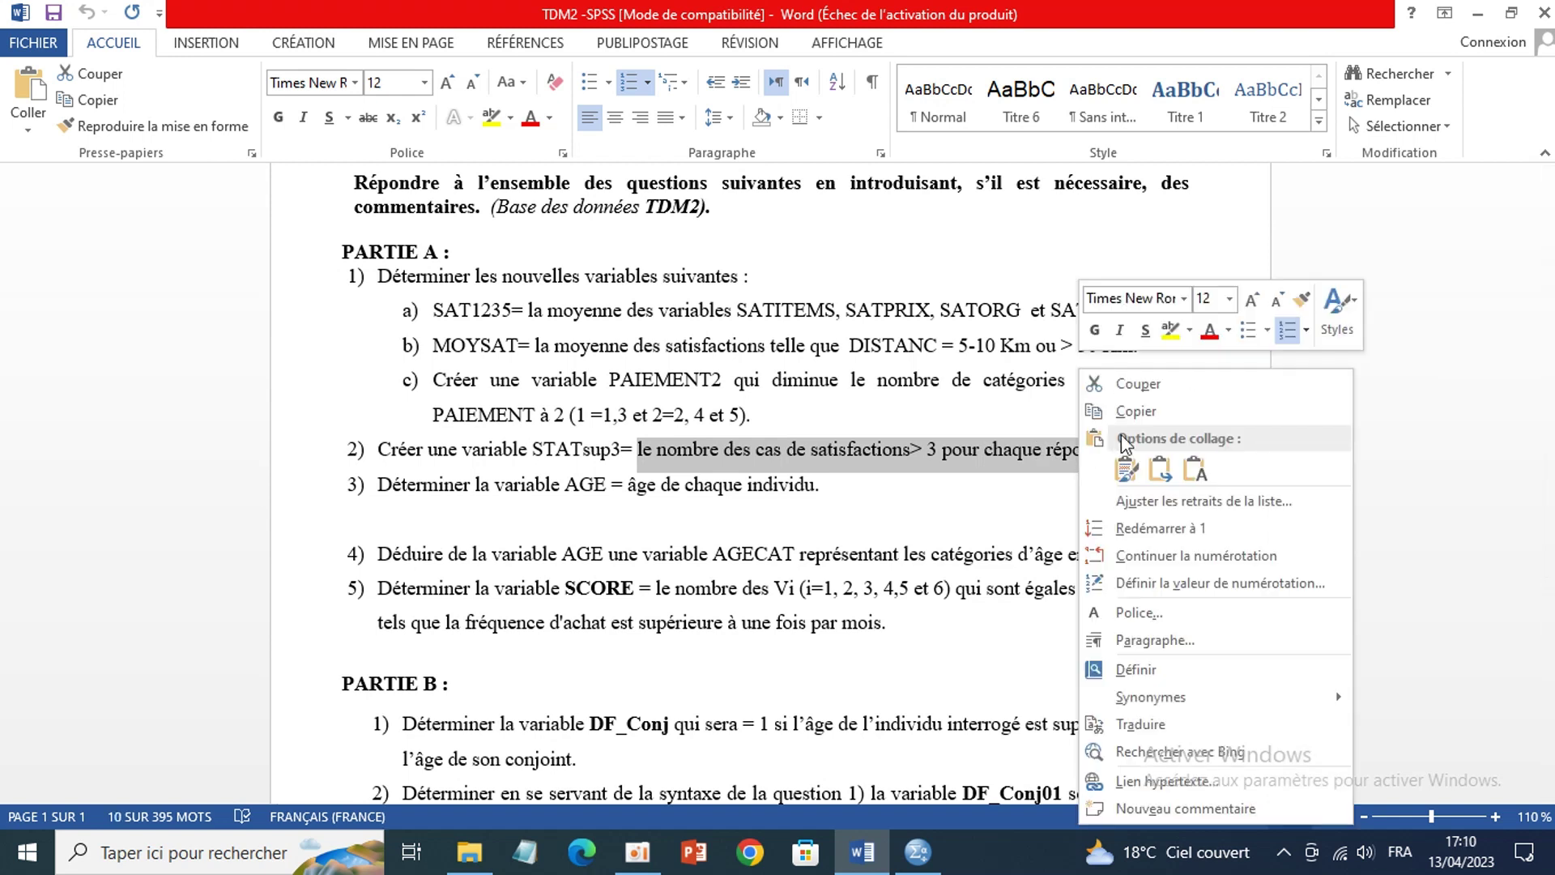
pyautogui.click(1138, 410)
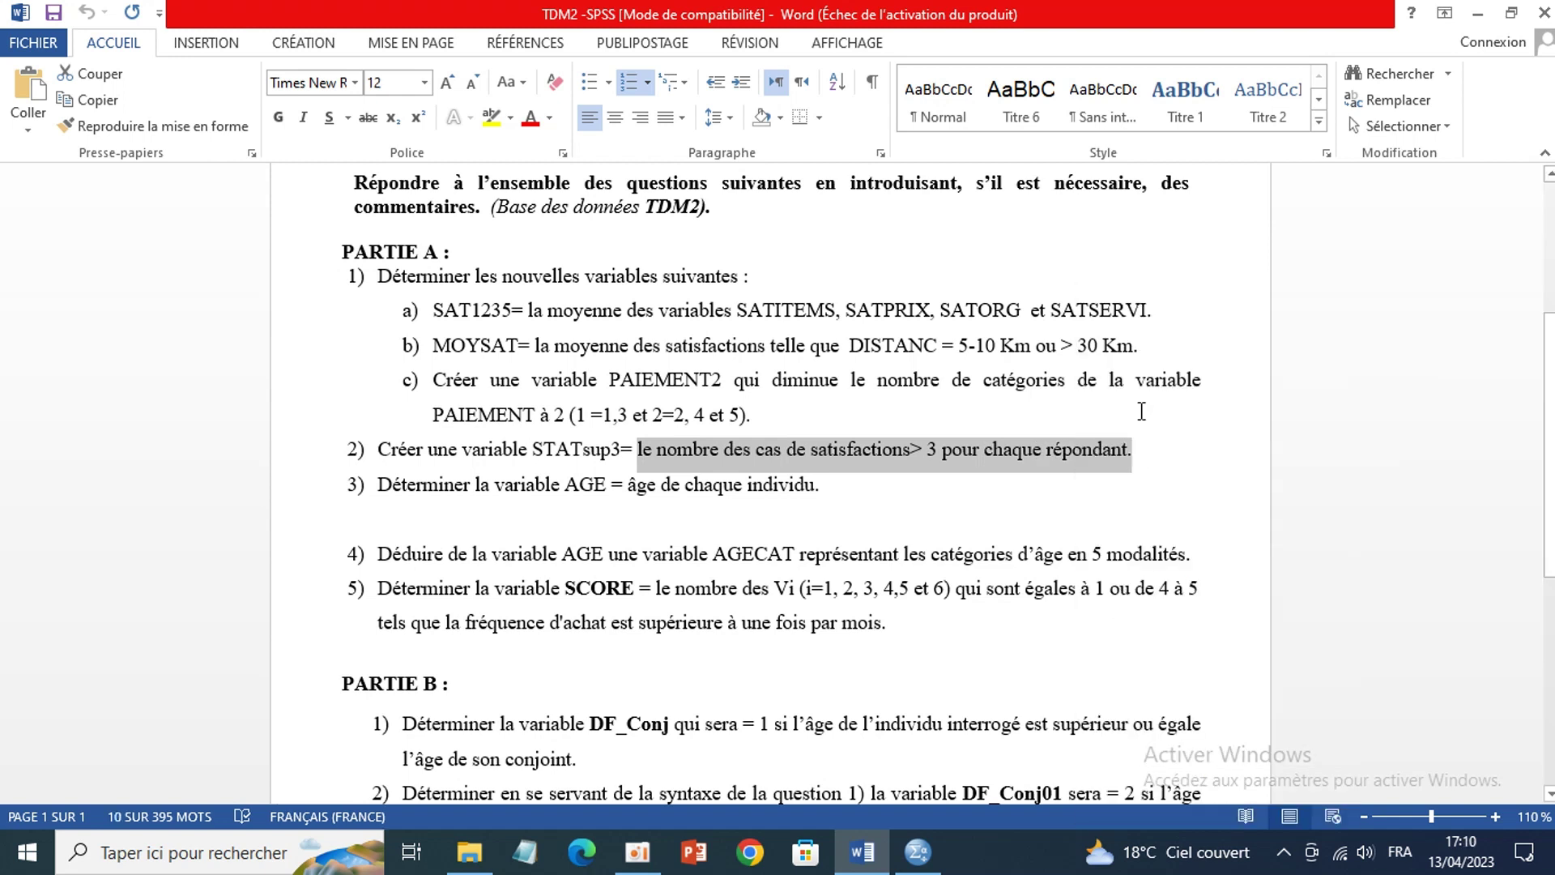
# Step: Return to SPSS and paste the copied definition as the target variable's label
pyautogui.click(918, 852)
pyautogui.click(855, 317)
pyautogui.rightClick(856, 318)
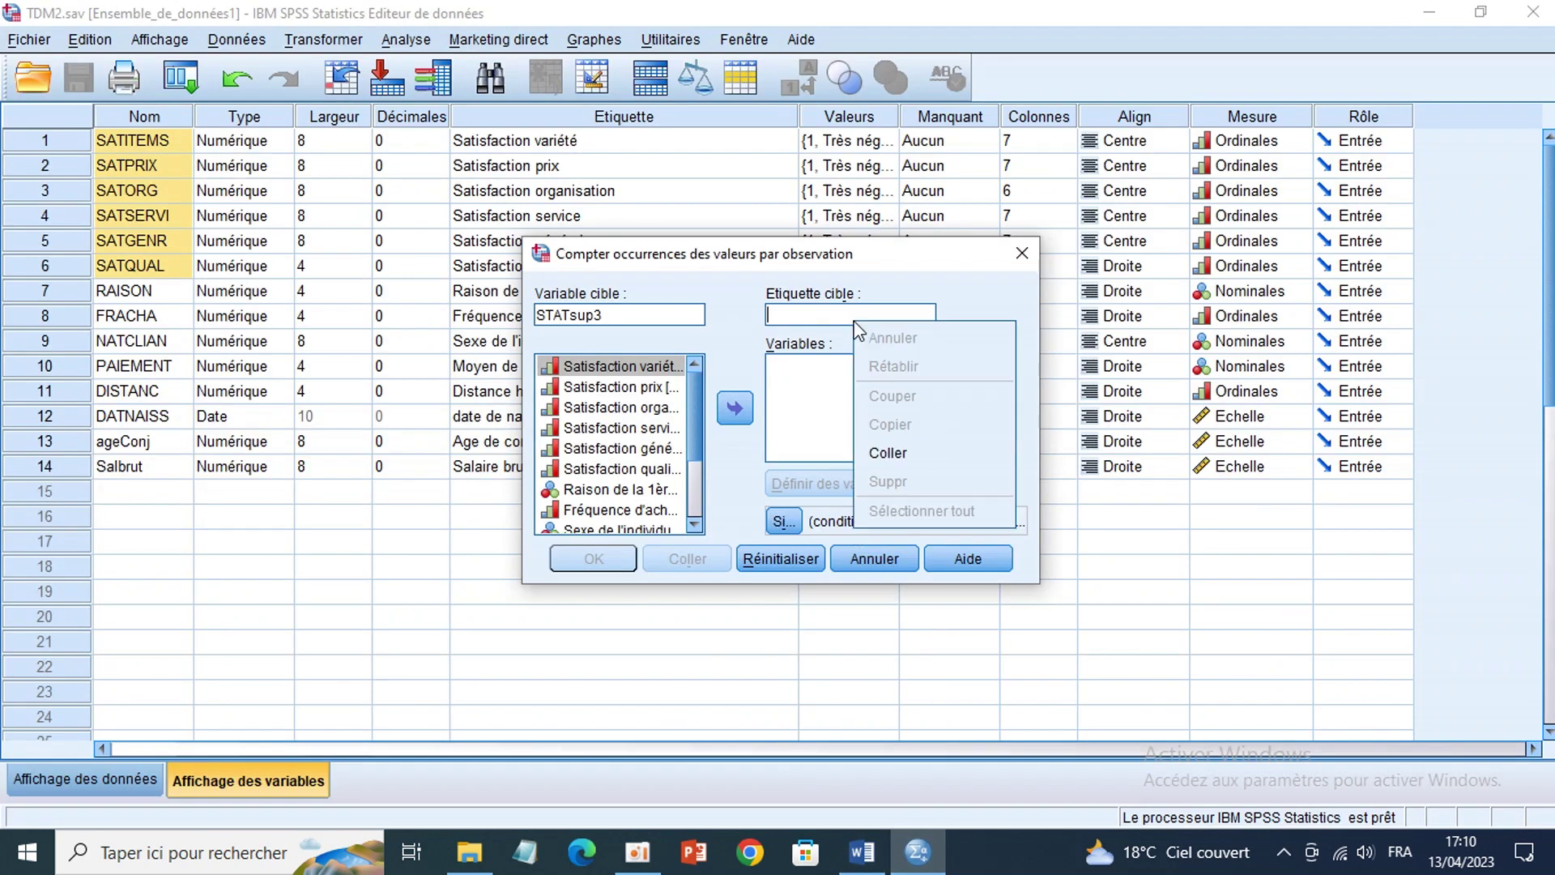
pyautogui.click(895, 448)
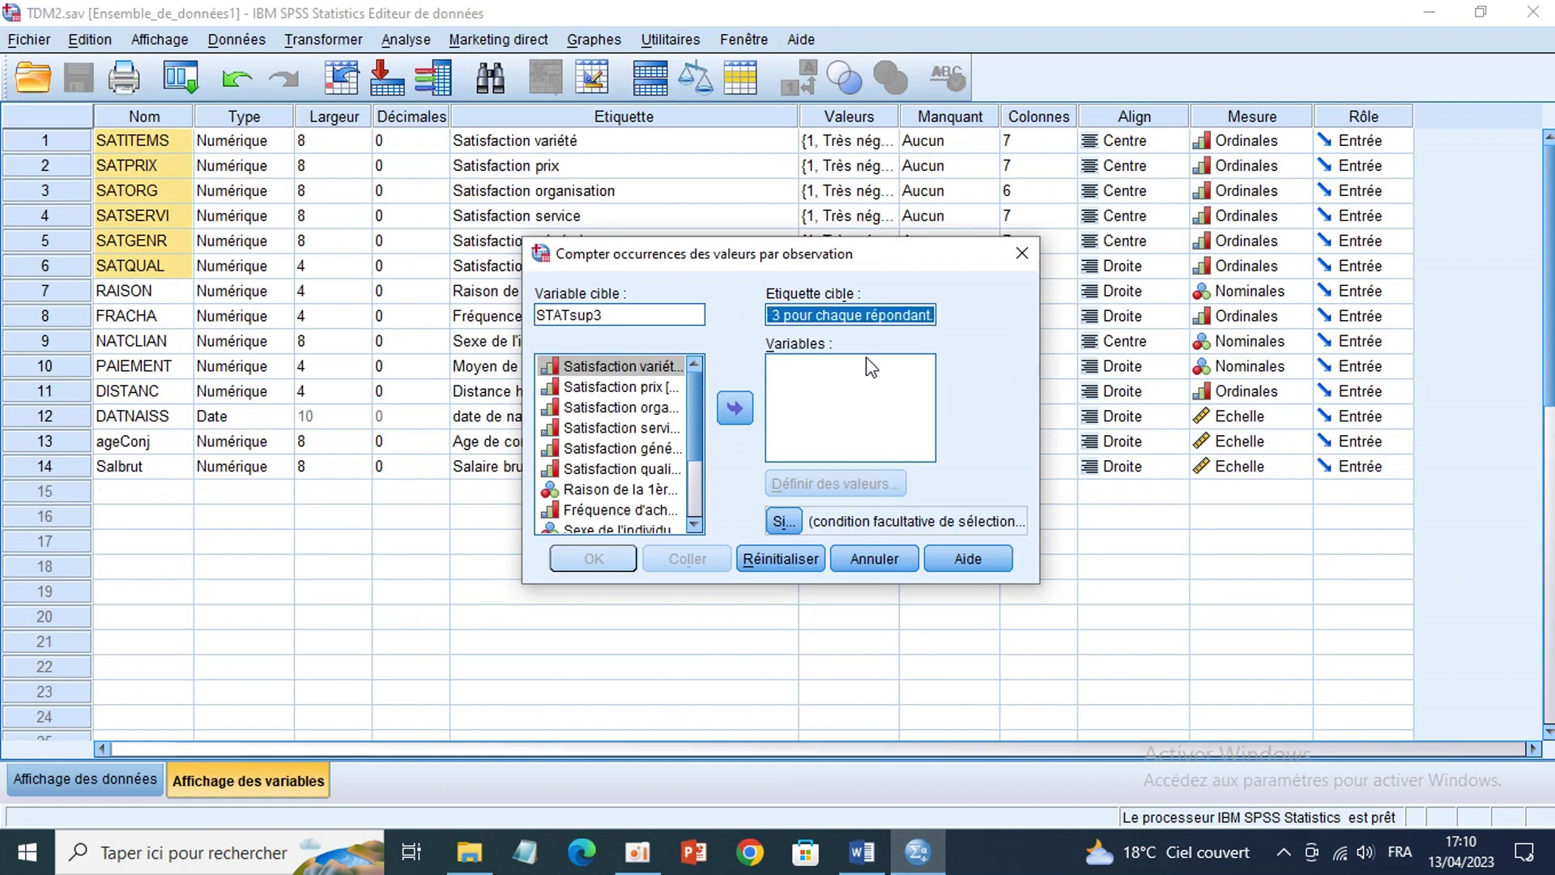
pyautogui.click(864, 313)
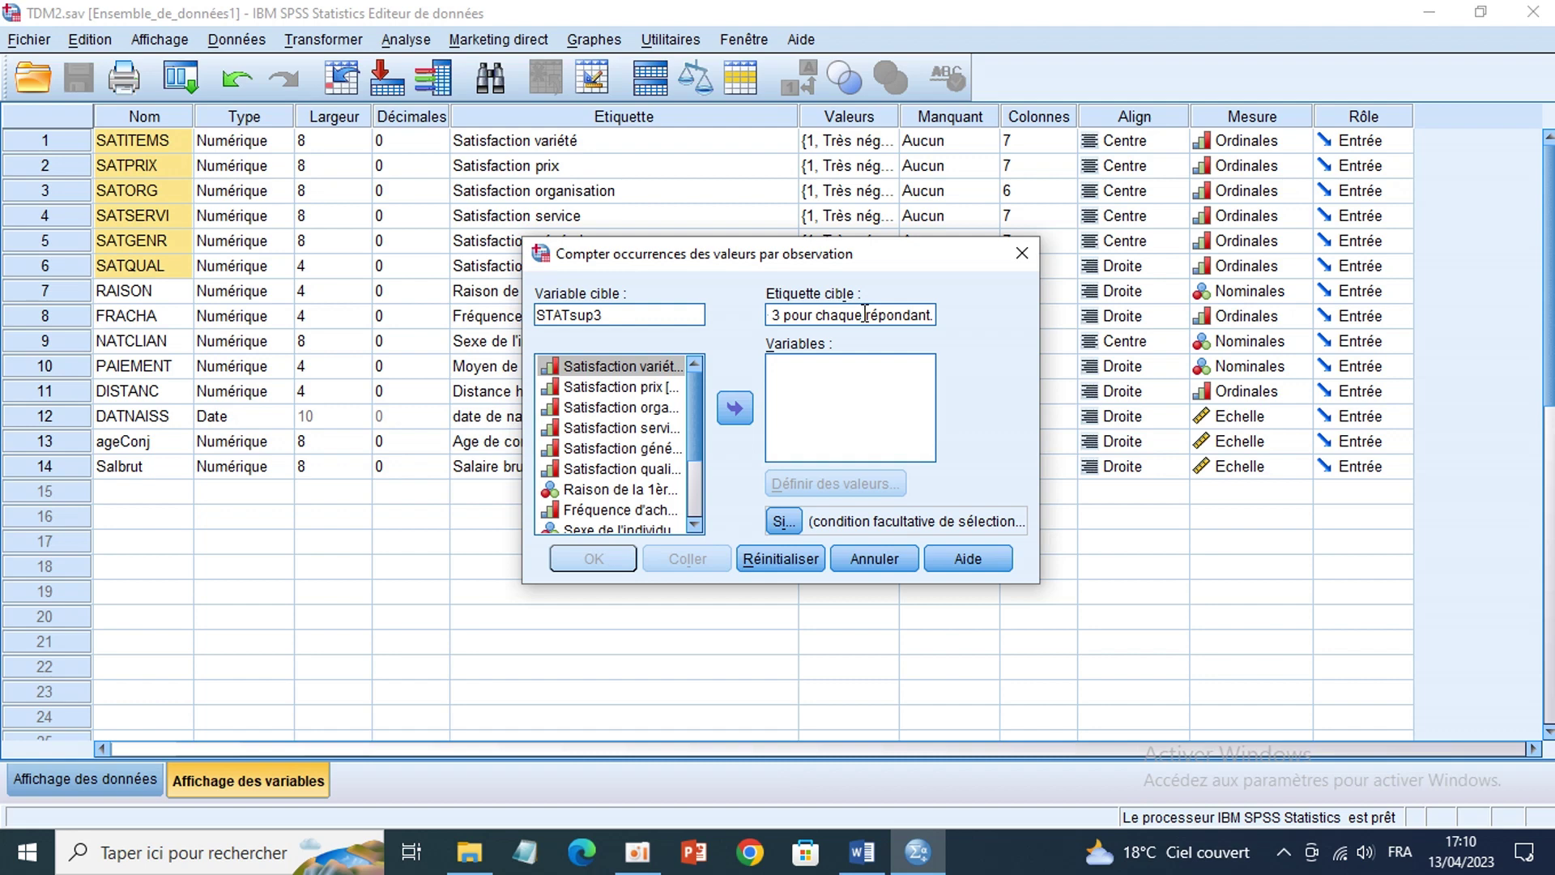
# Step: Show the source variables by name and add SATITEMS, SATPRIX, SATORG, SATSERVI, SATGENR and SATQUAL to the variables to count
pyautogui.rightClick(602, 374)
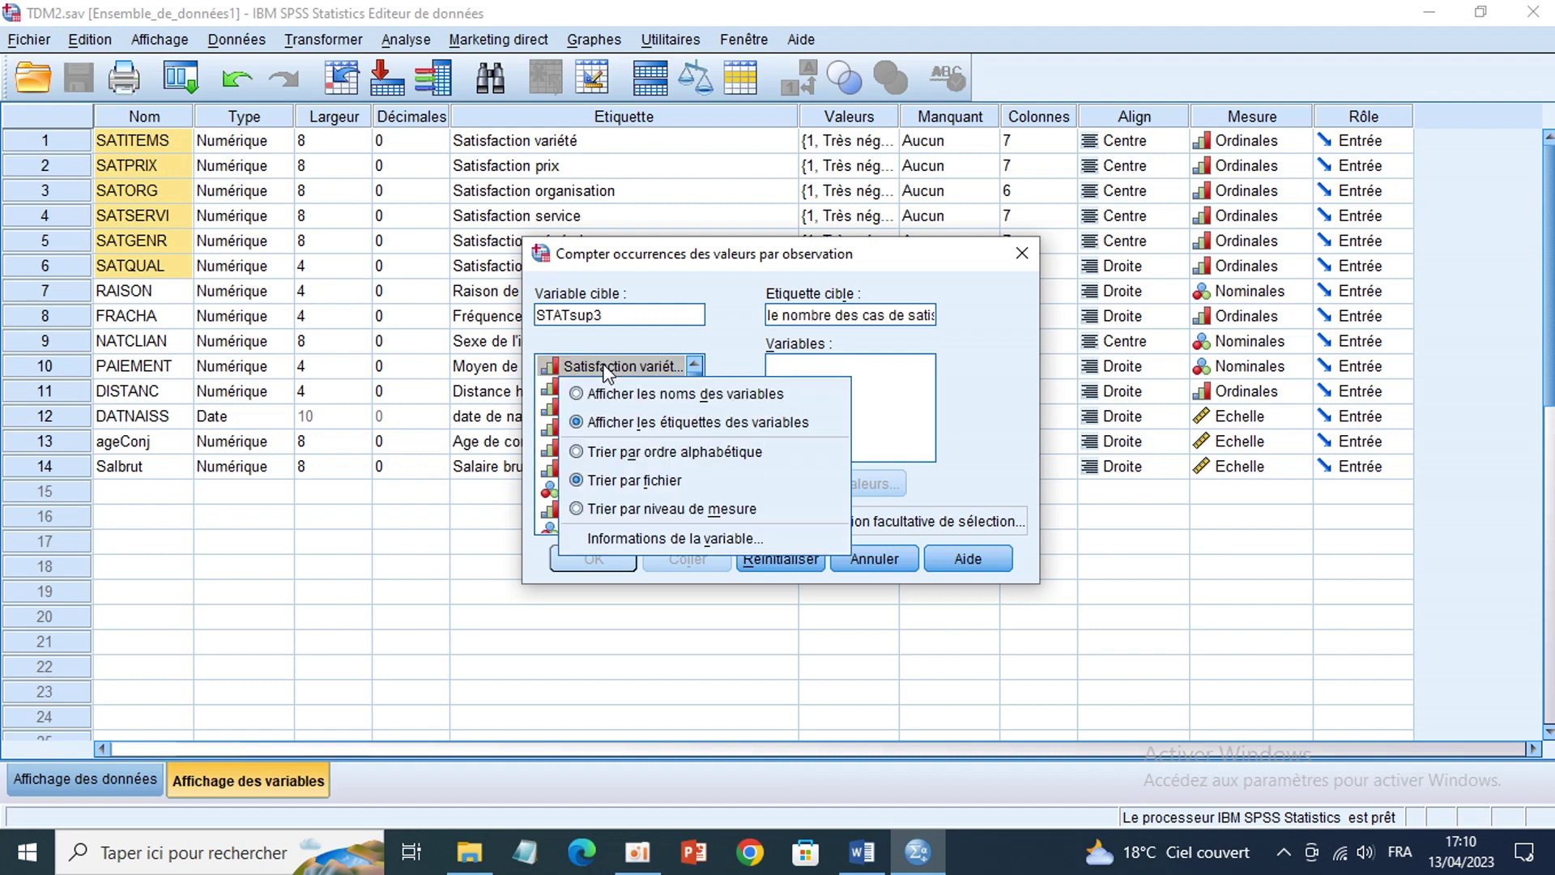
pyautogui.click(617, 392)
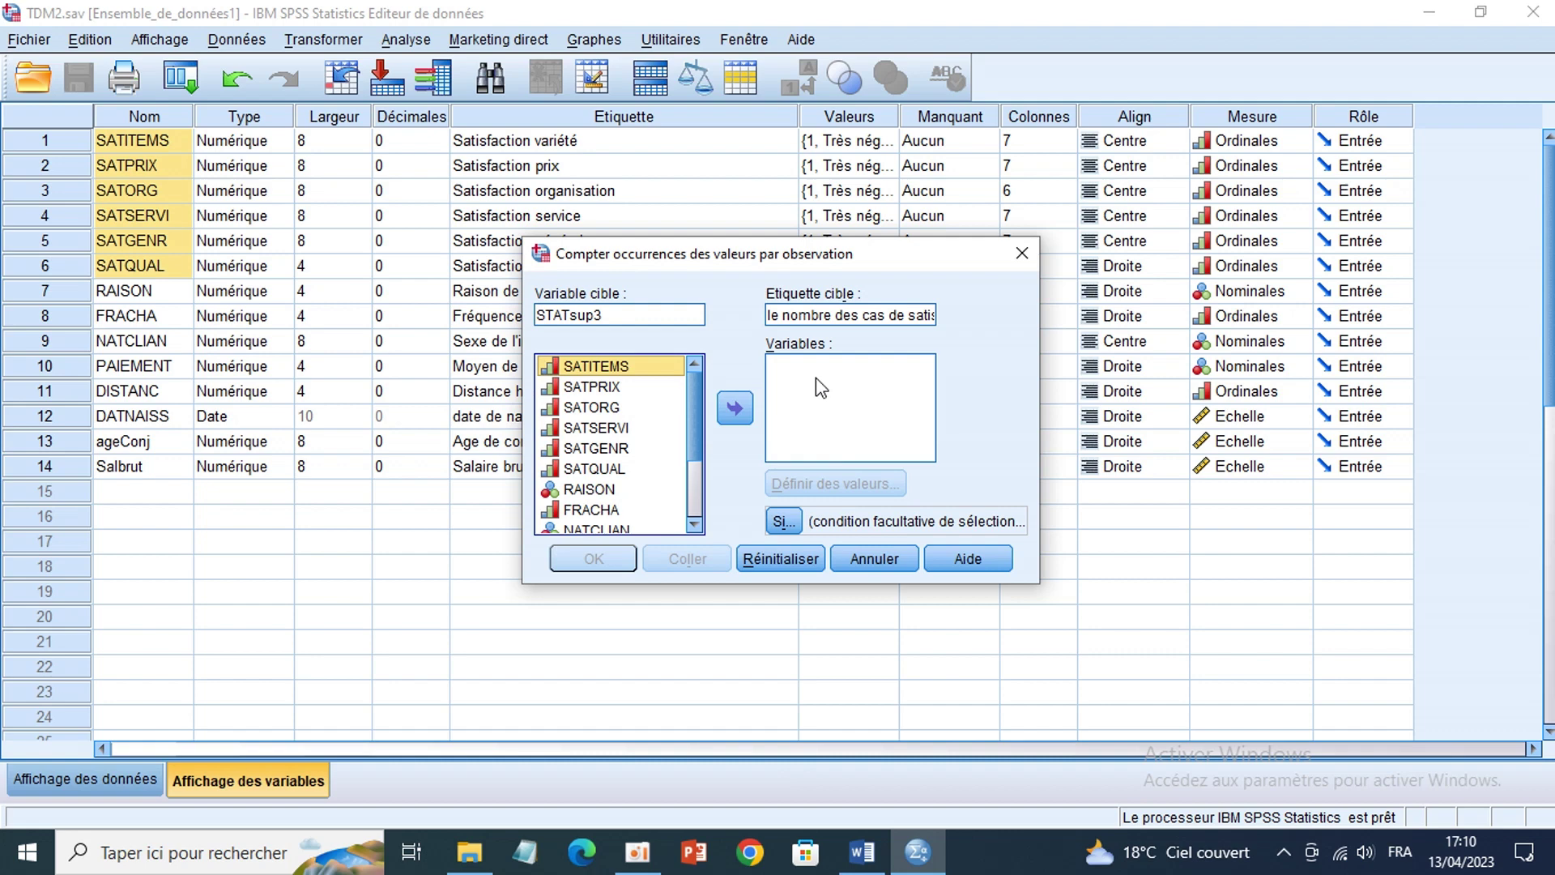
pyautogui.doubleClick(630, 366)
pyautogui.click(624, 369)
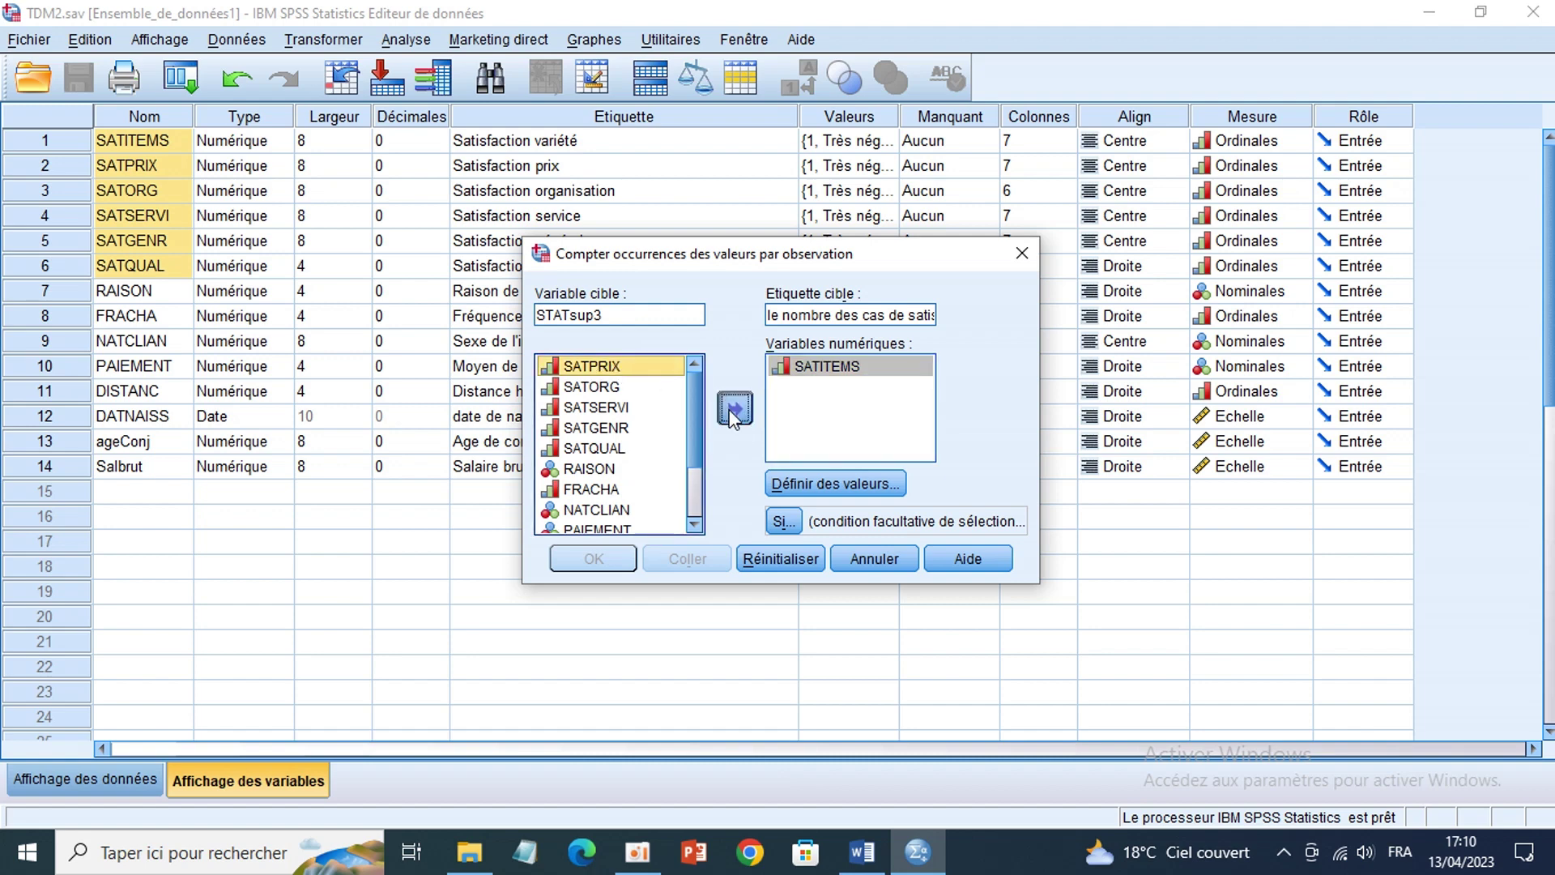
pyautogui.click(734, 409)
pyautogui.click(617, 366)
pyautogui.click(734, 408)
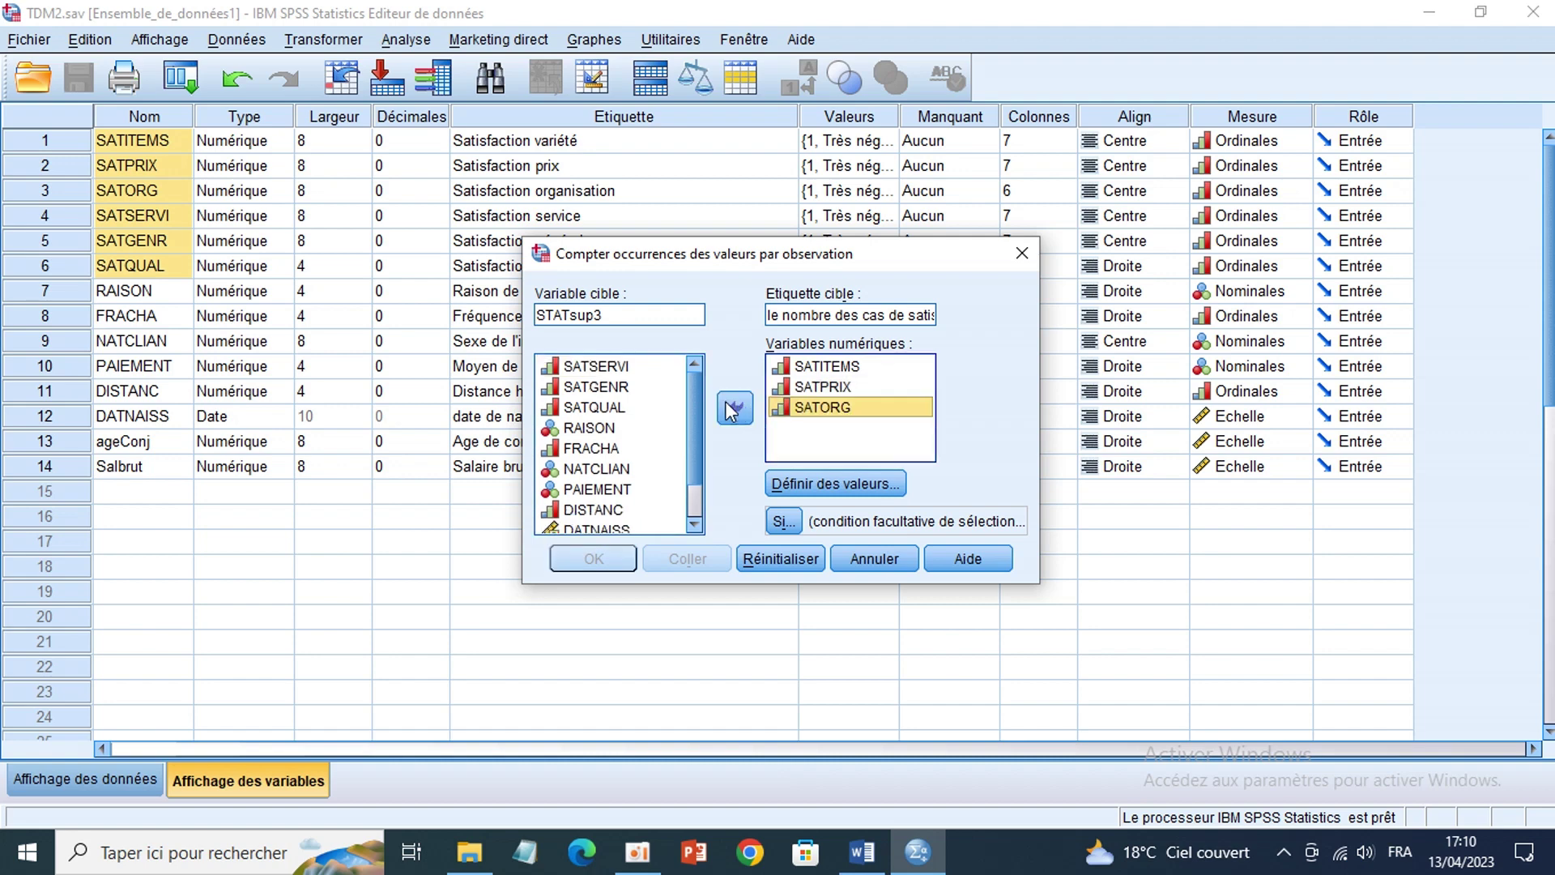
pyautogui.doubleClick(599, 367)
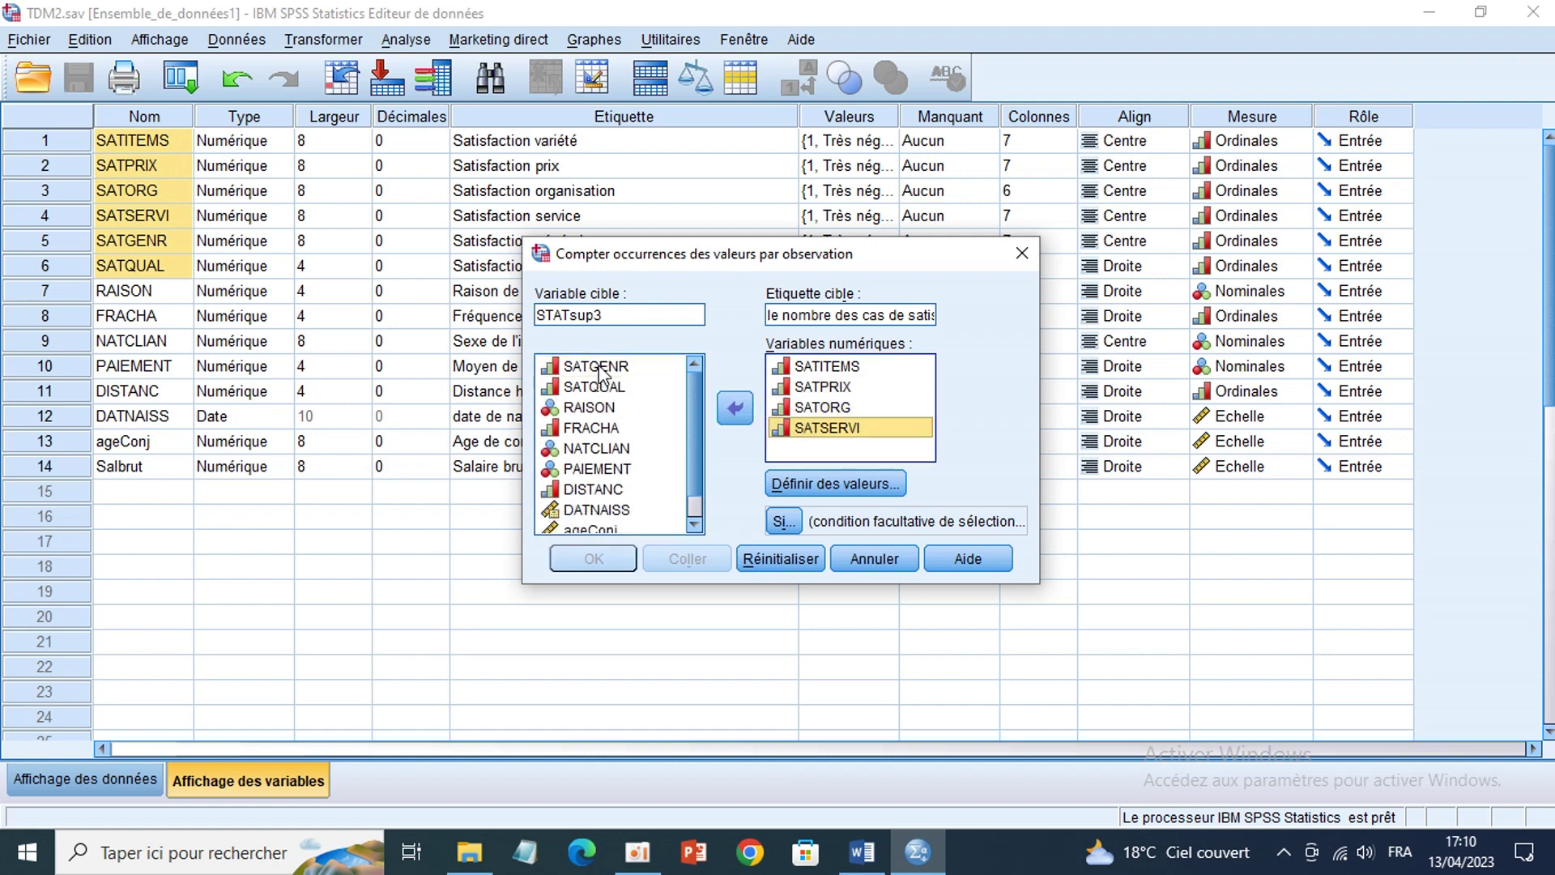
pyautogui.click(599, 369)
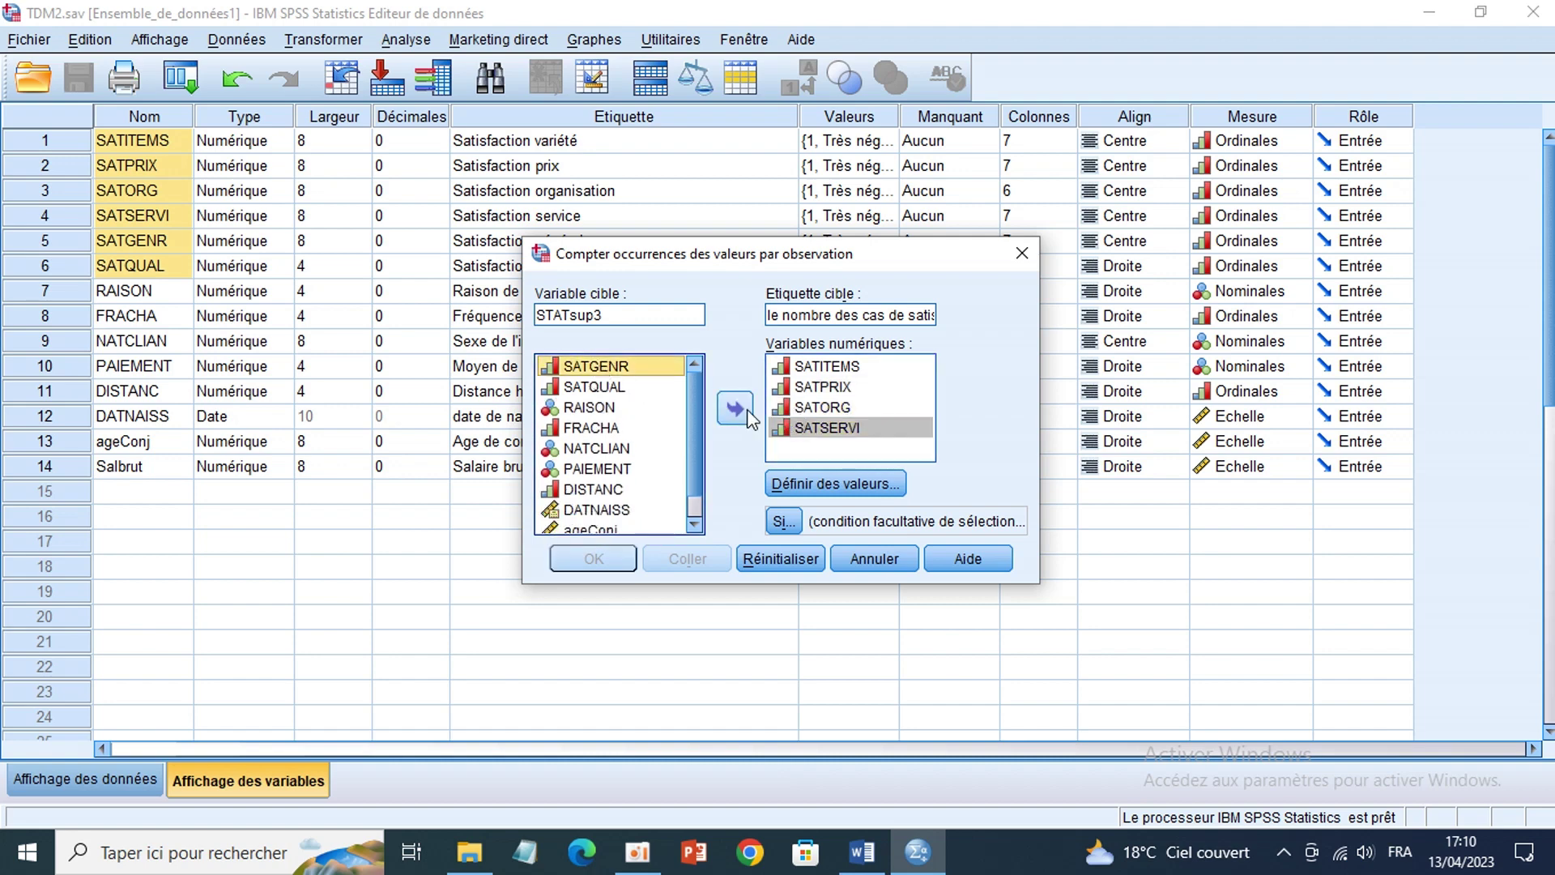
pyautogui.click(743, 413)
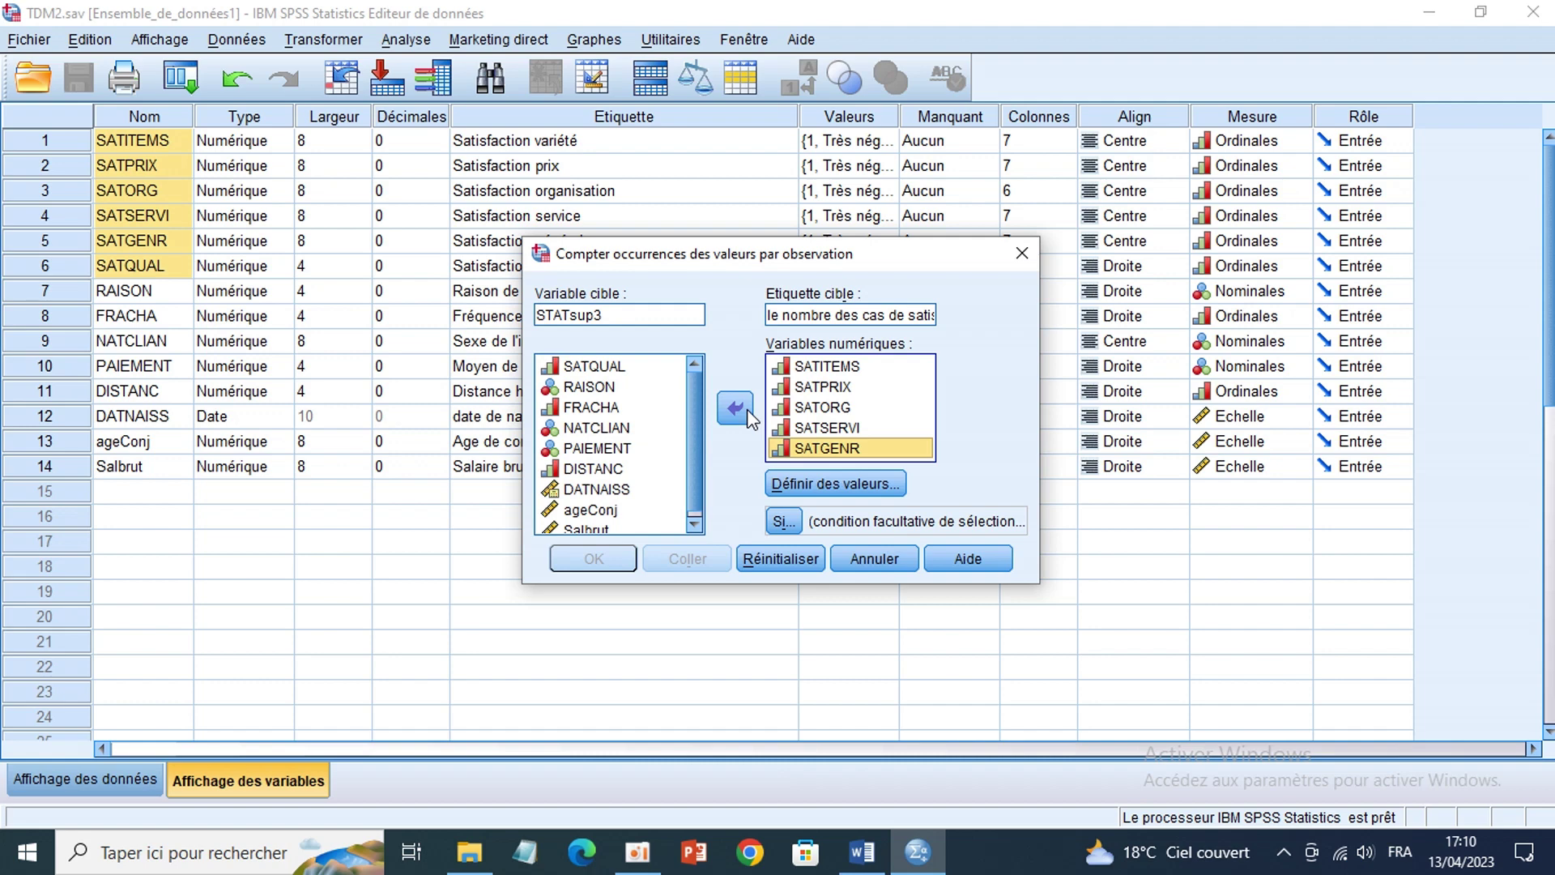
pyautogui.click(609, 369)
pyautogui.click(734, 411)
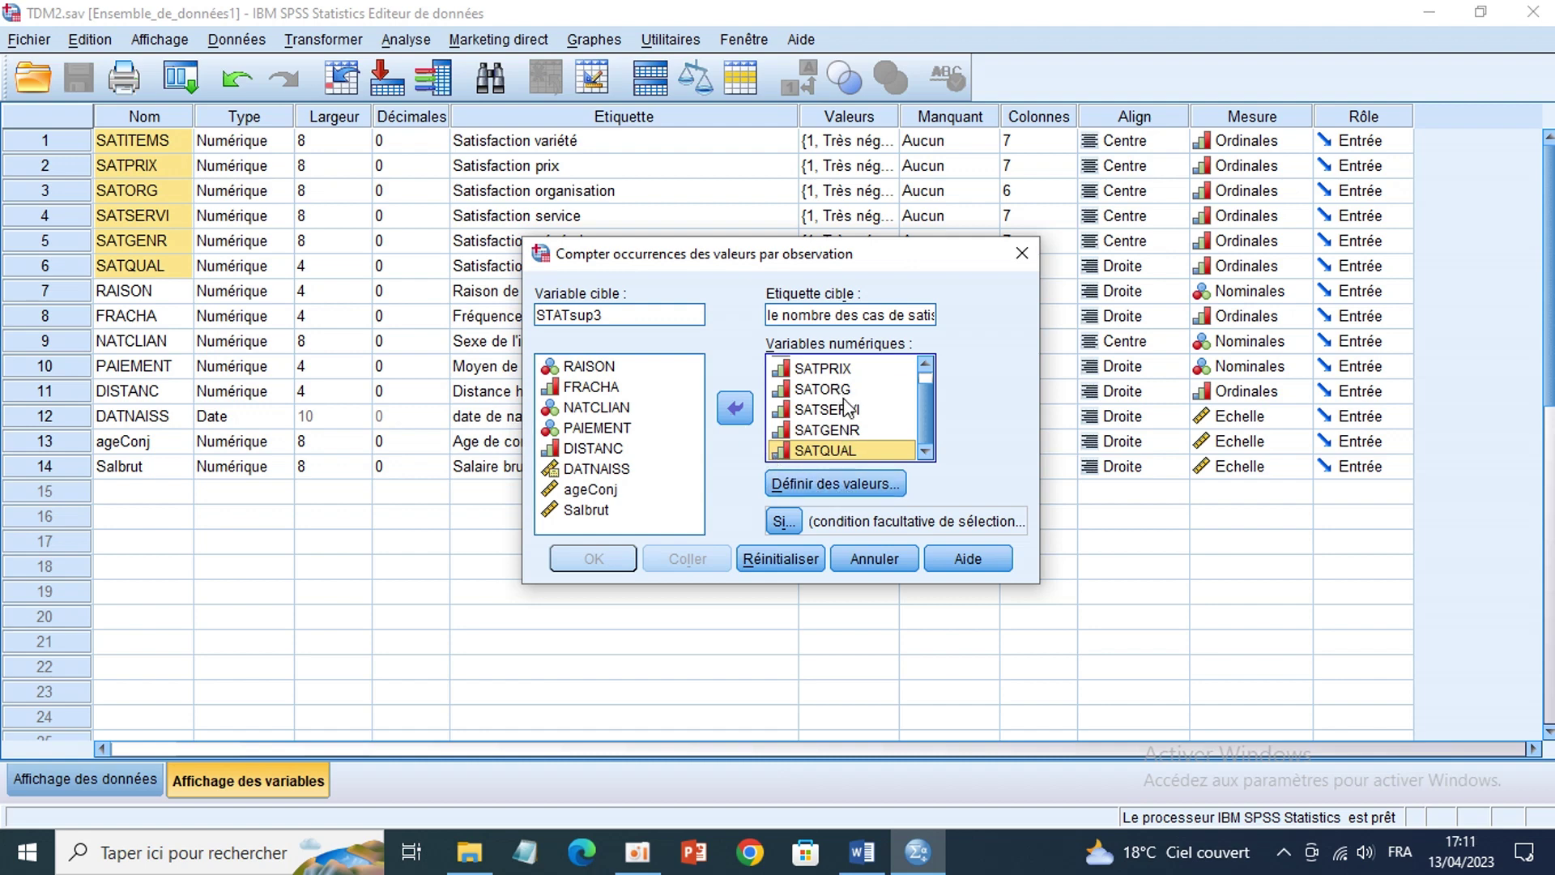
# Step: Open the definition of the values to count and explore its missing-value, range, minimum and maximum options
pyautogui.click(843, 486)
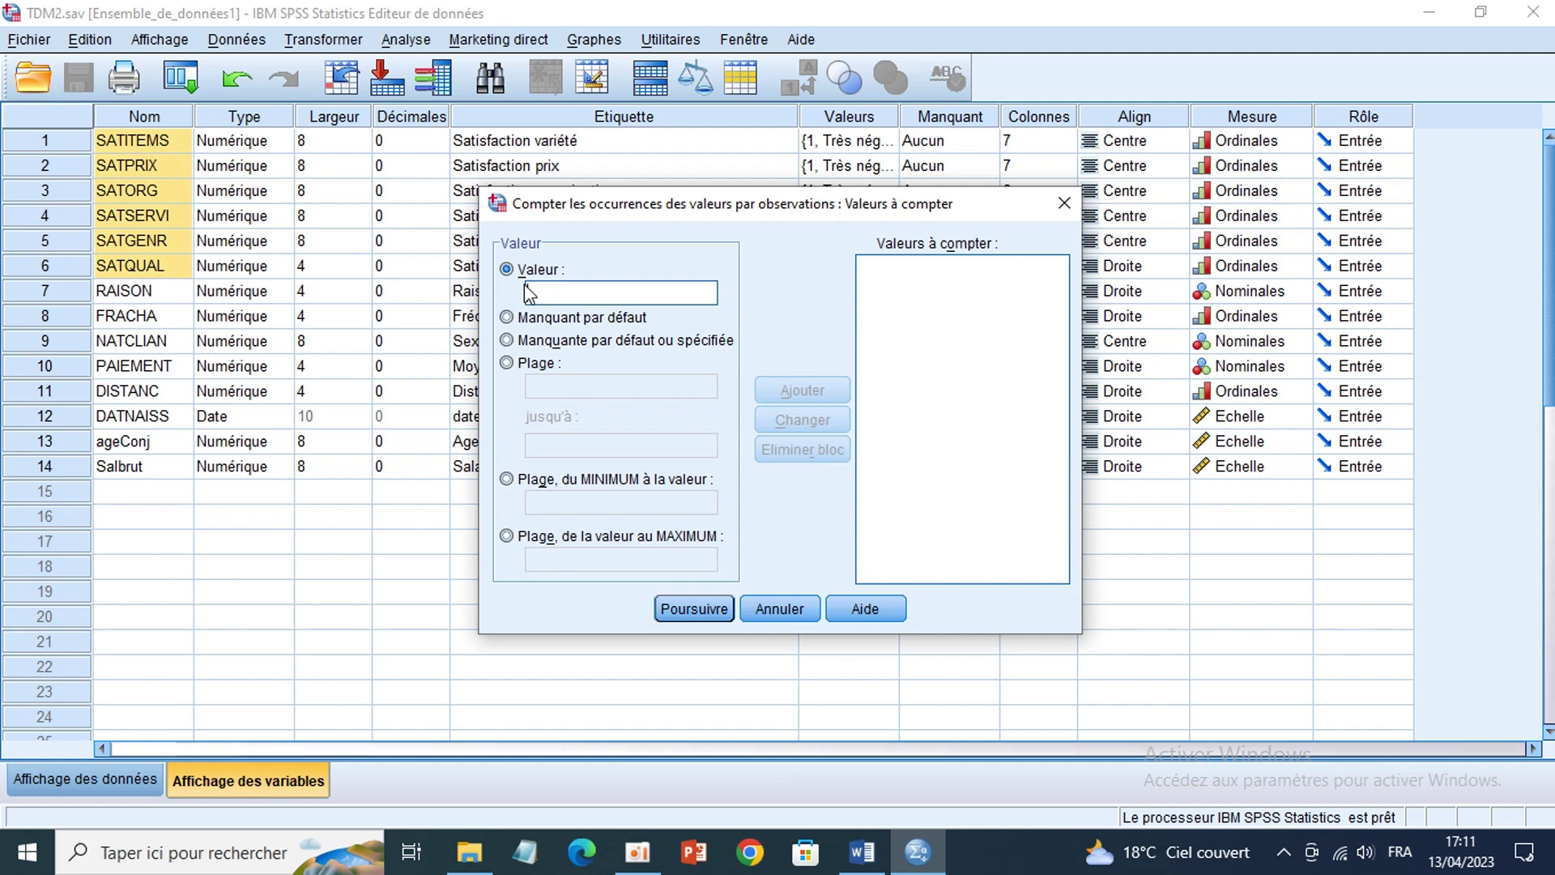
pyautogui.click(507, 341)
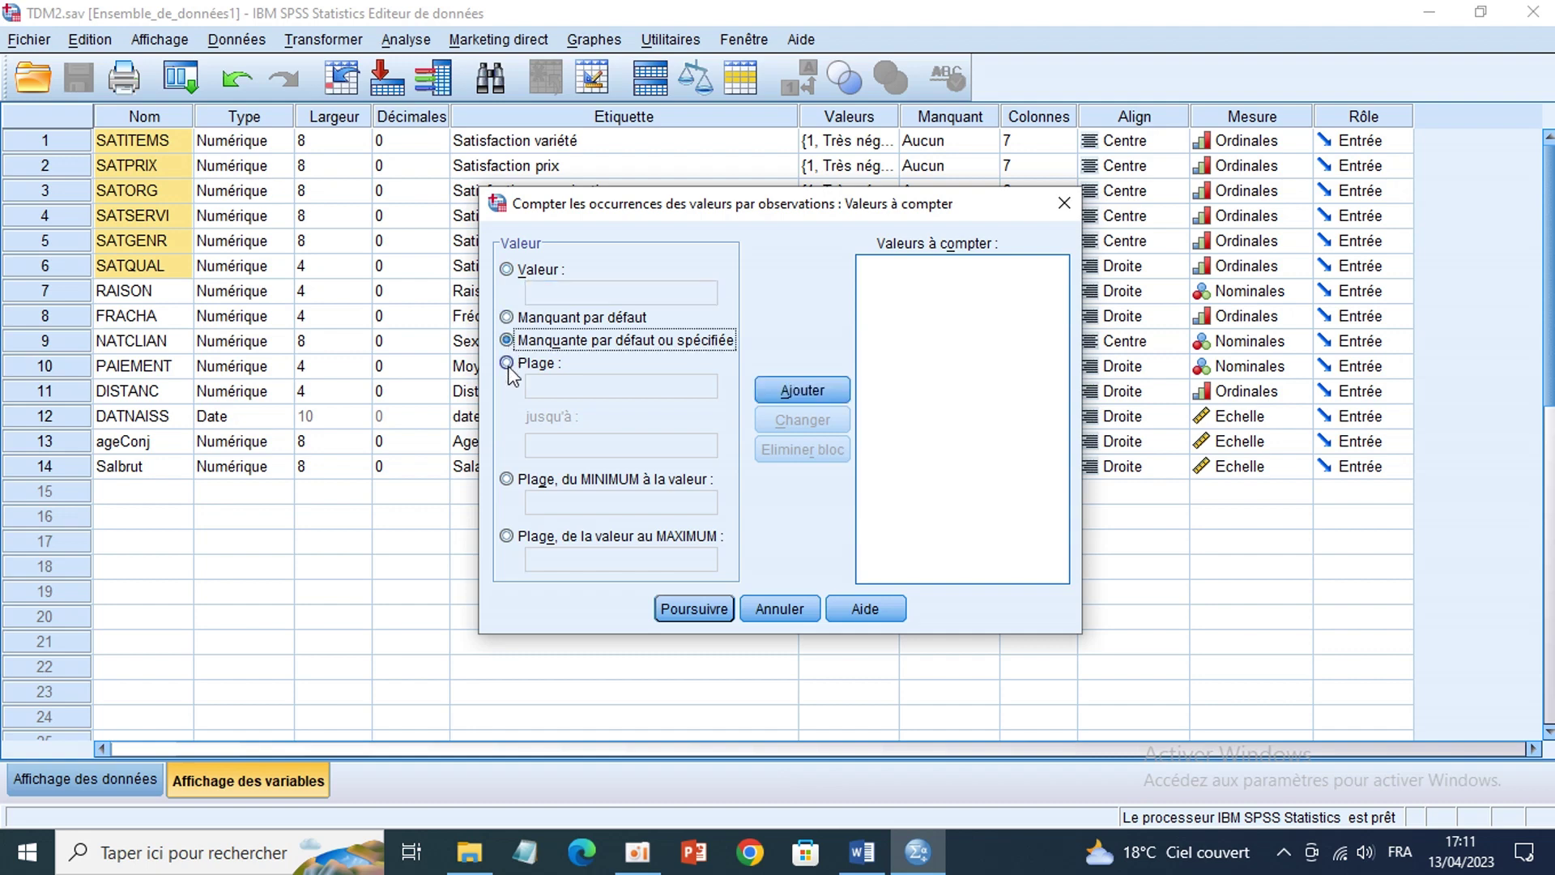
pyautogui.click(508, 364)
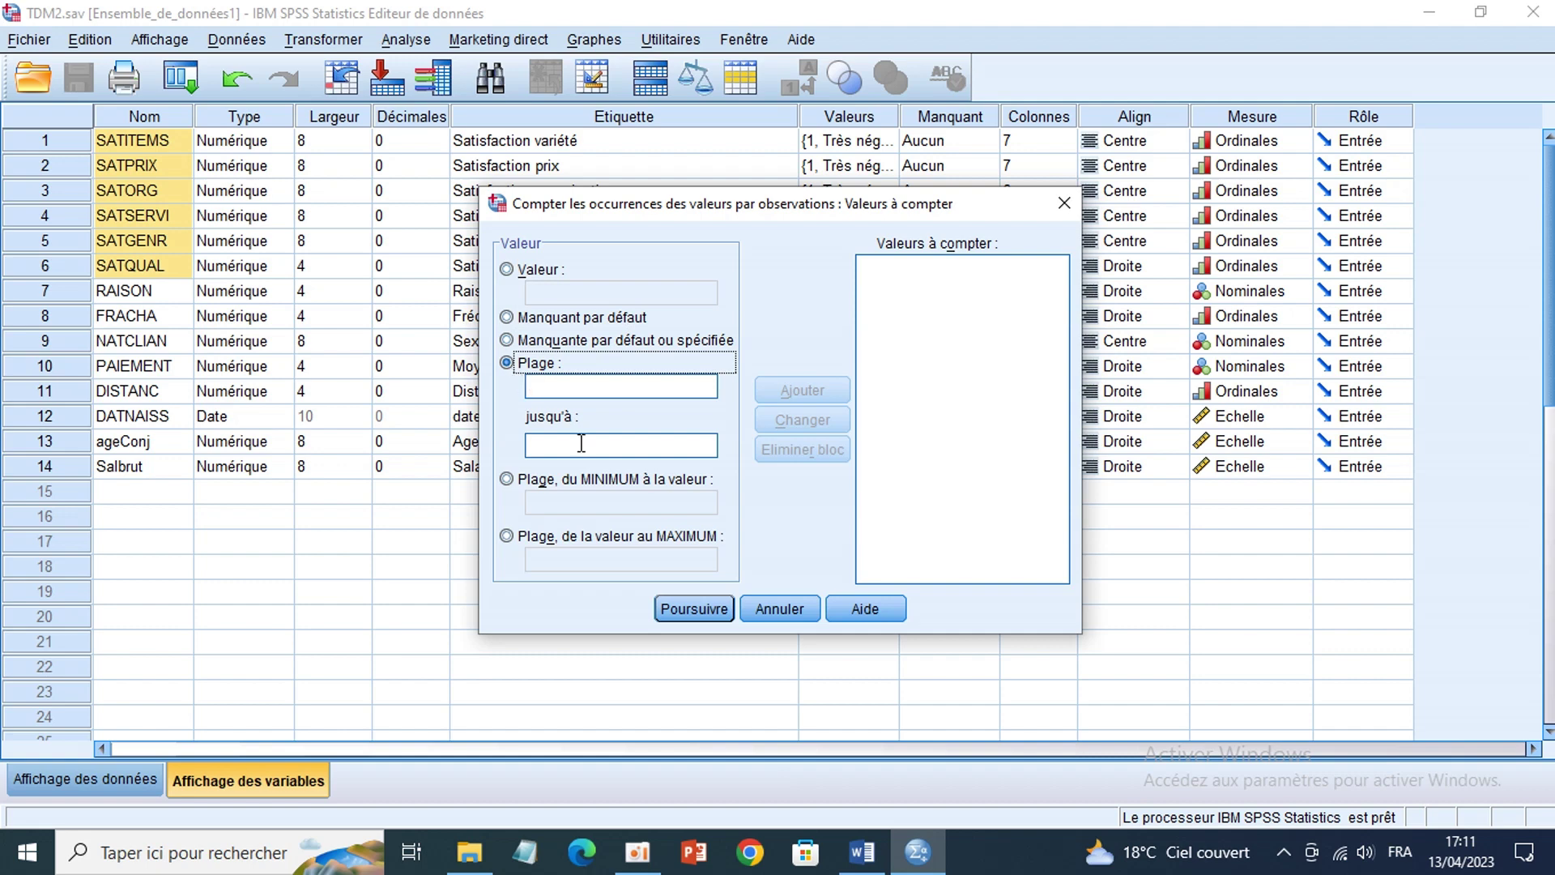
pyautogui.click(534, 480)
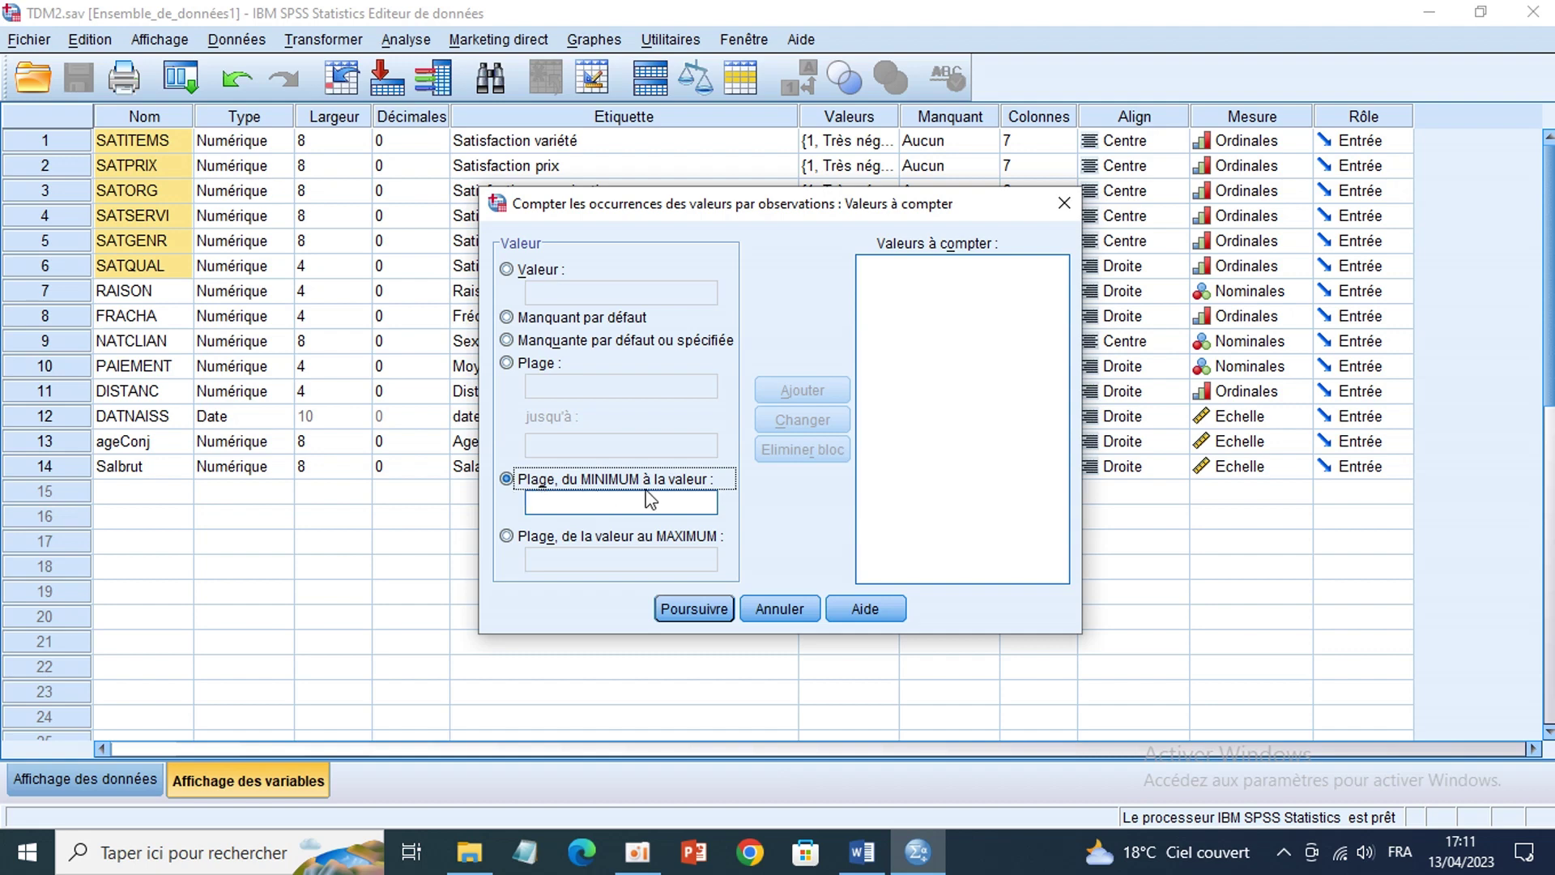
pyautogui.click(558, 541)
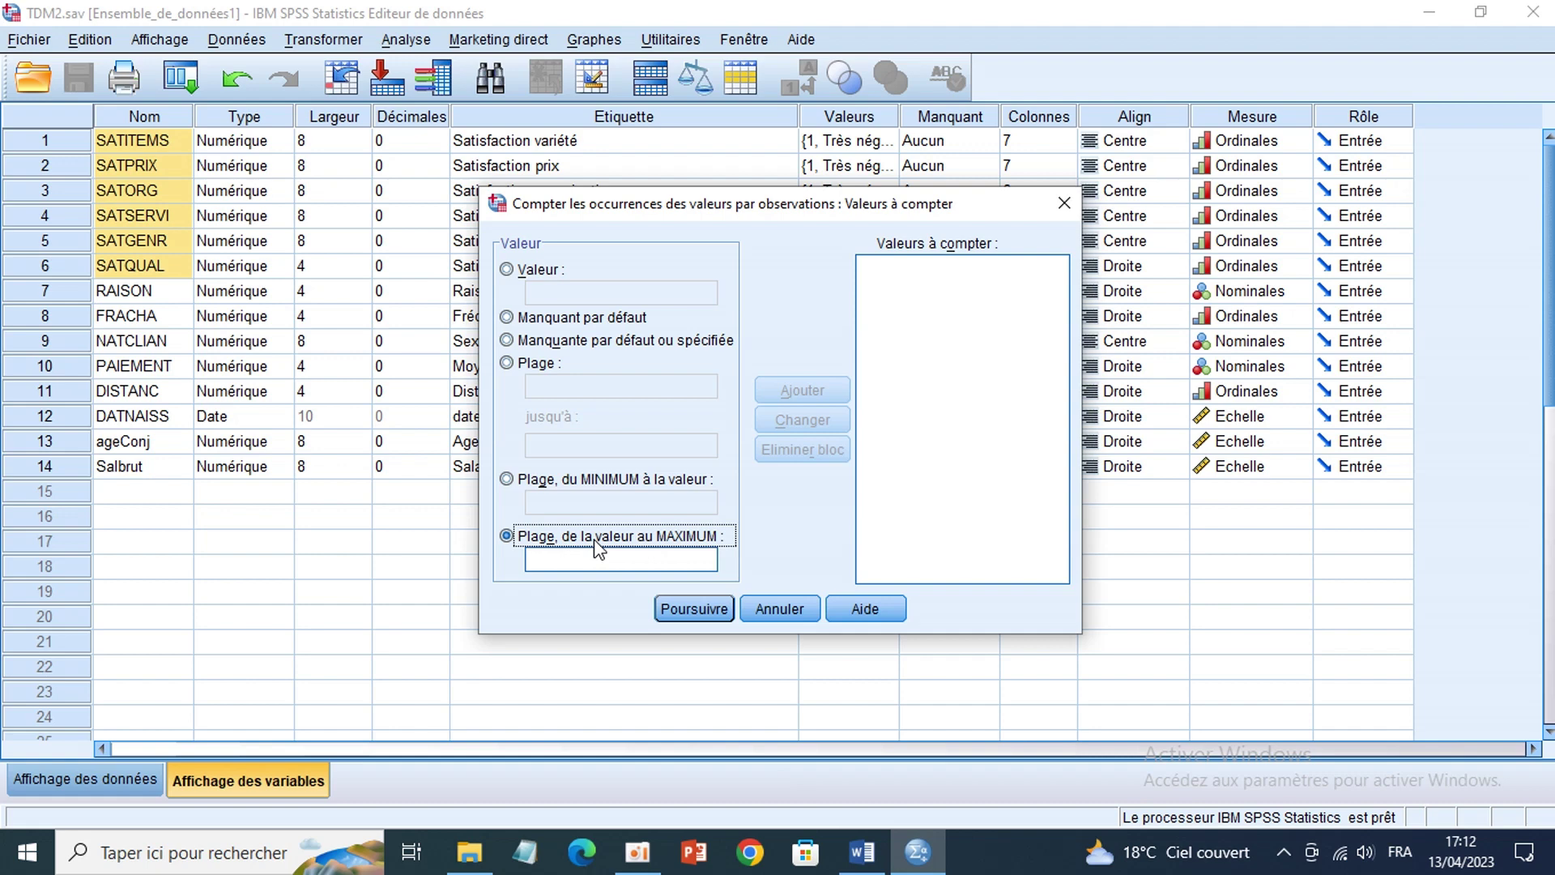
pyautogui.click(548, 481)
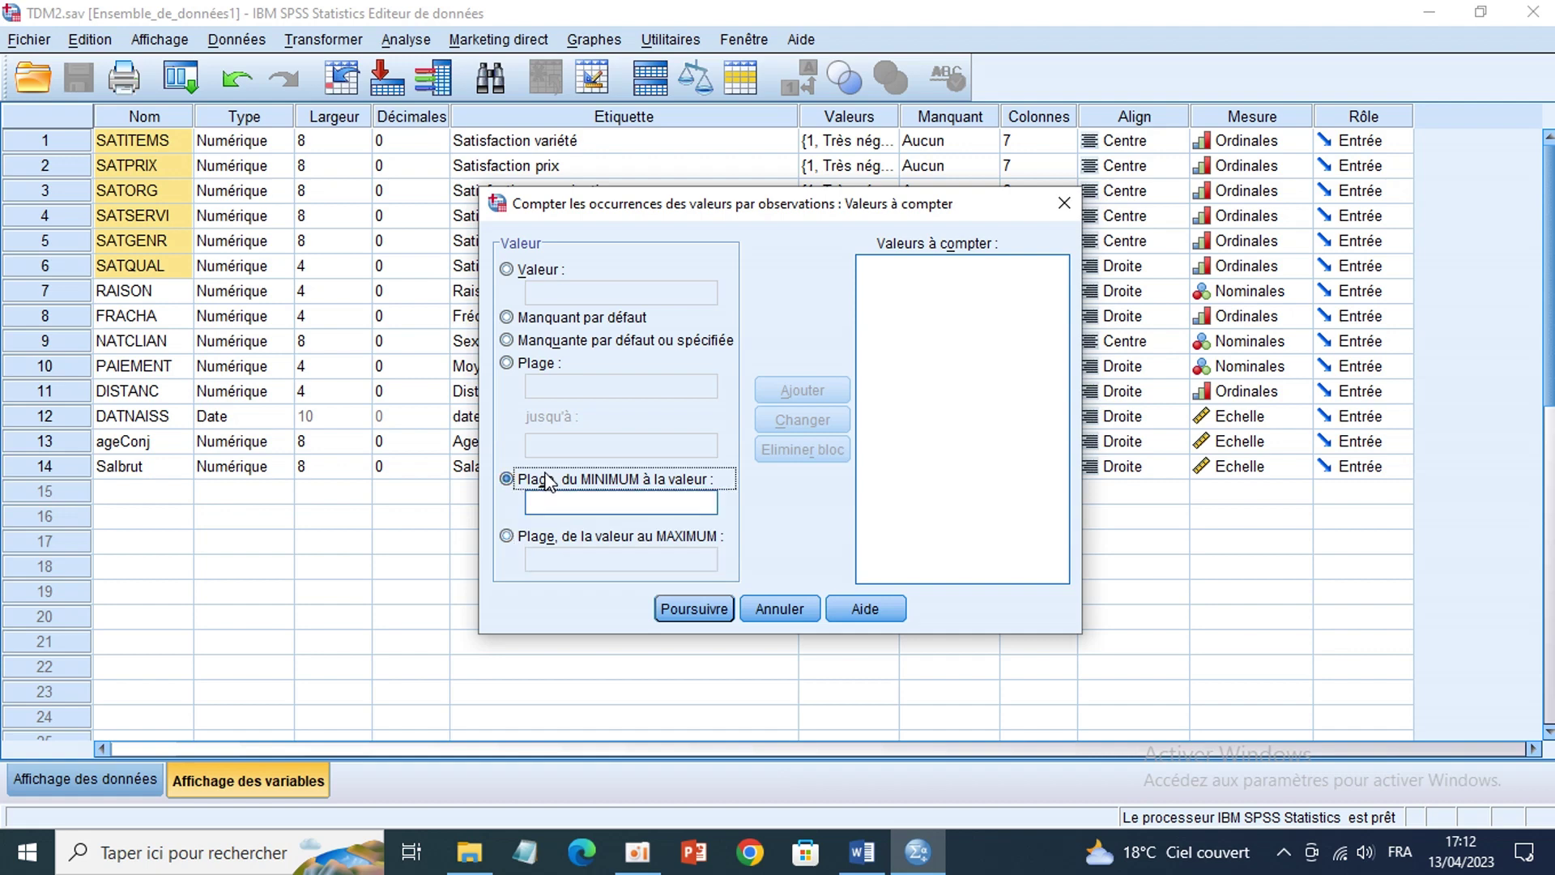
pyautogui.click(626, 501)
pyautogui.write('5')
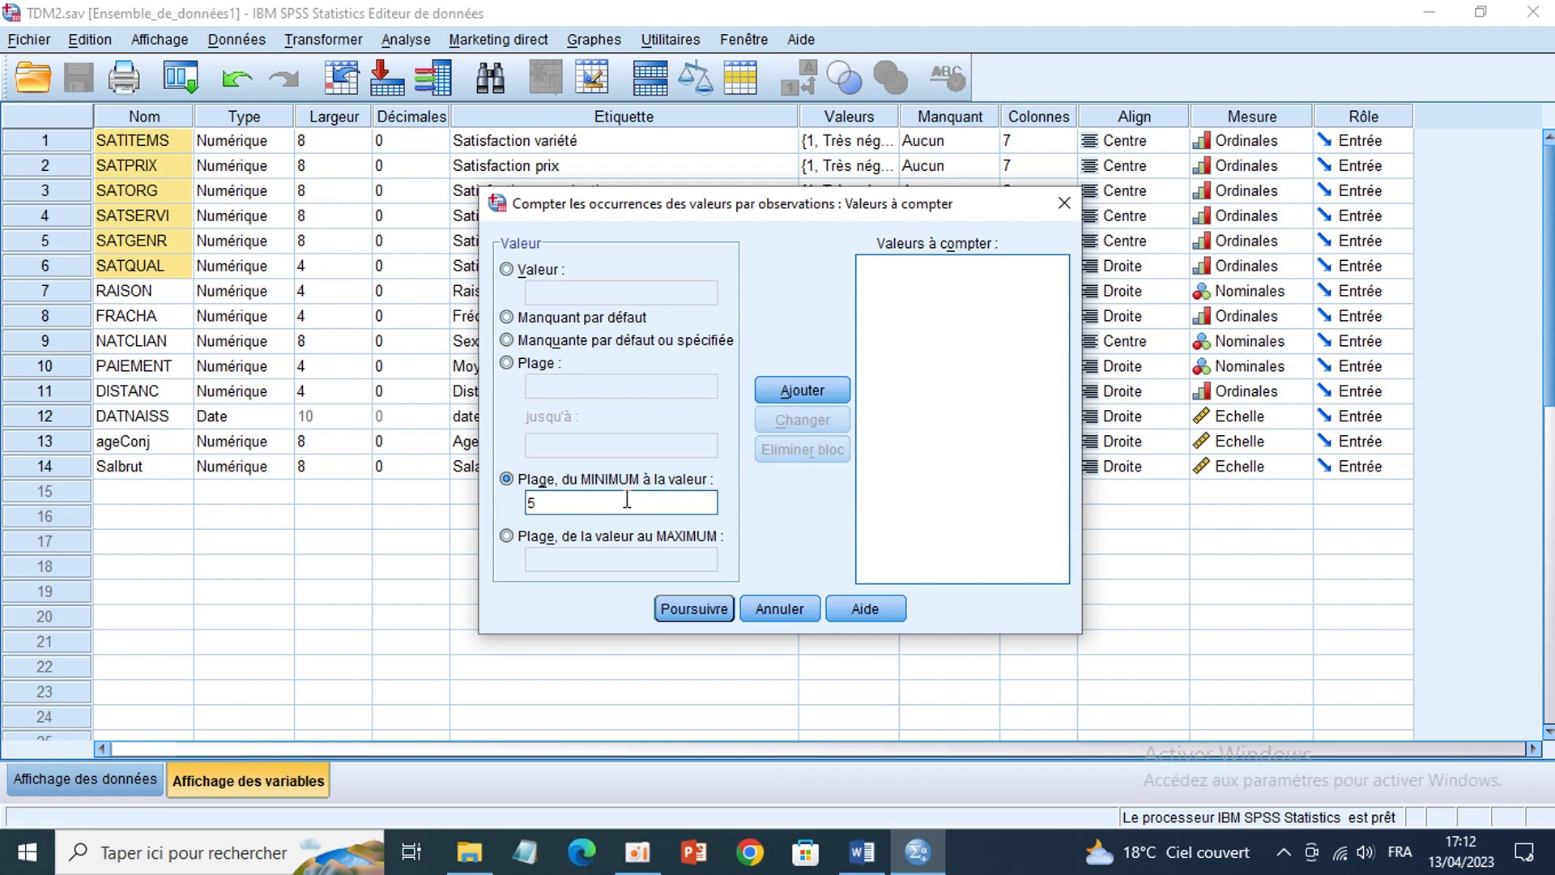
pyautogui.press('BackSpace')
pyautogui.write('6')
pyautogui.press('BackSpace')
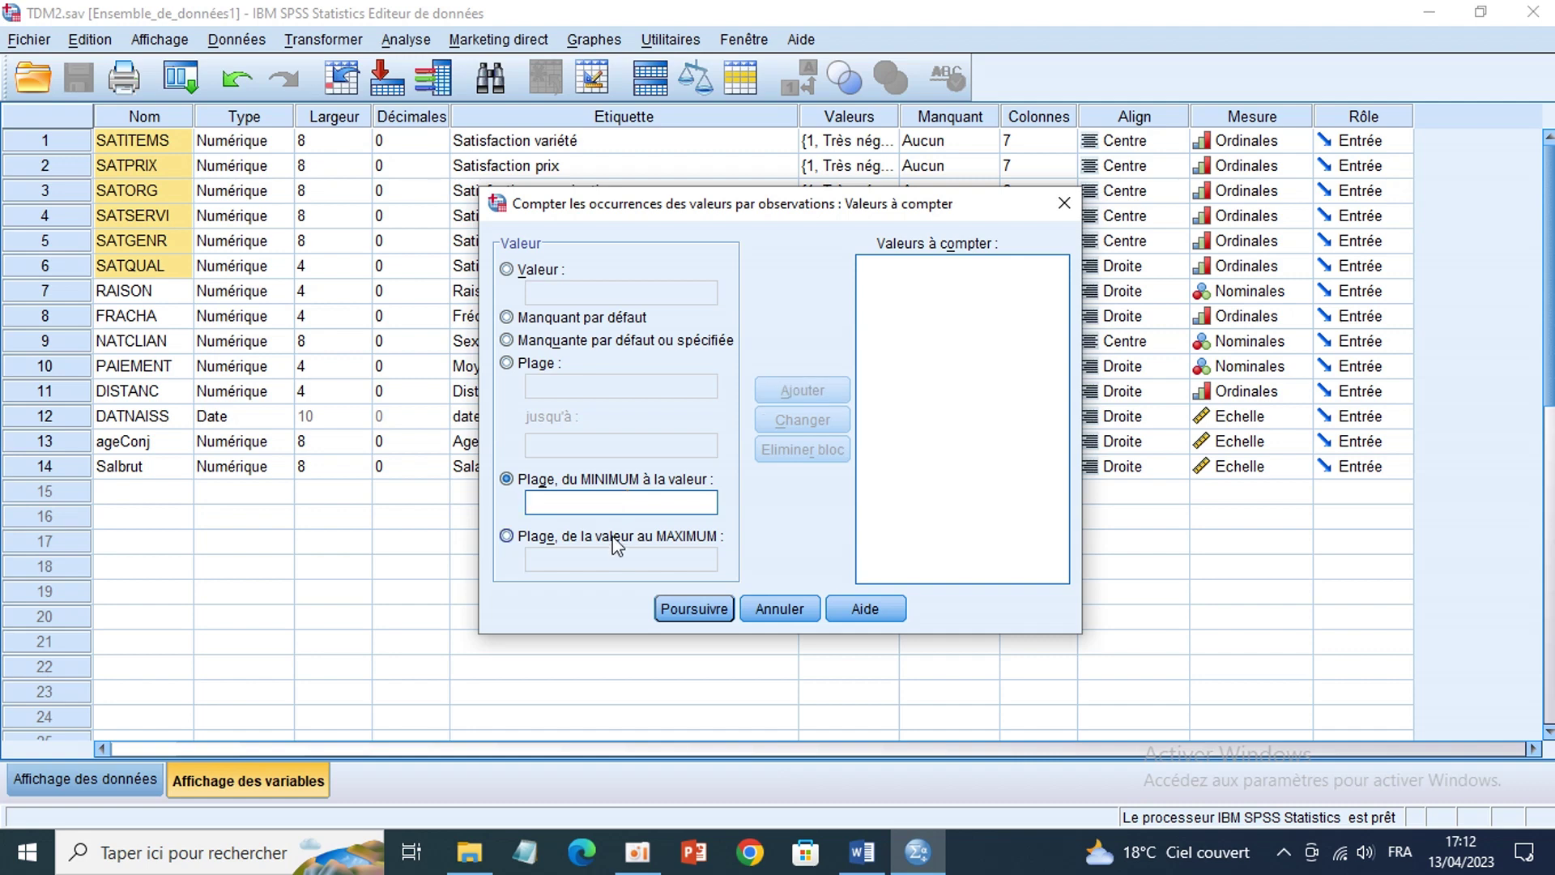
# Step: Choose the range from a value through MAXIMUM, try 6 as its lower limit and clear the entry
pyautogui.click(613, 538)
pyautogui.click(614, 561)
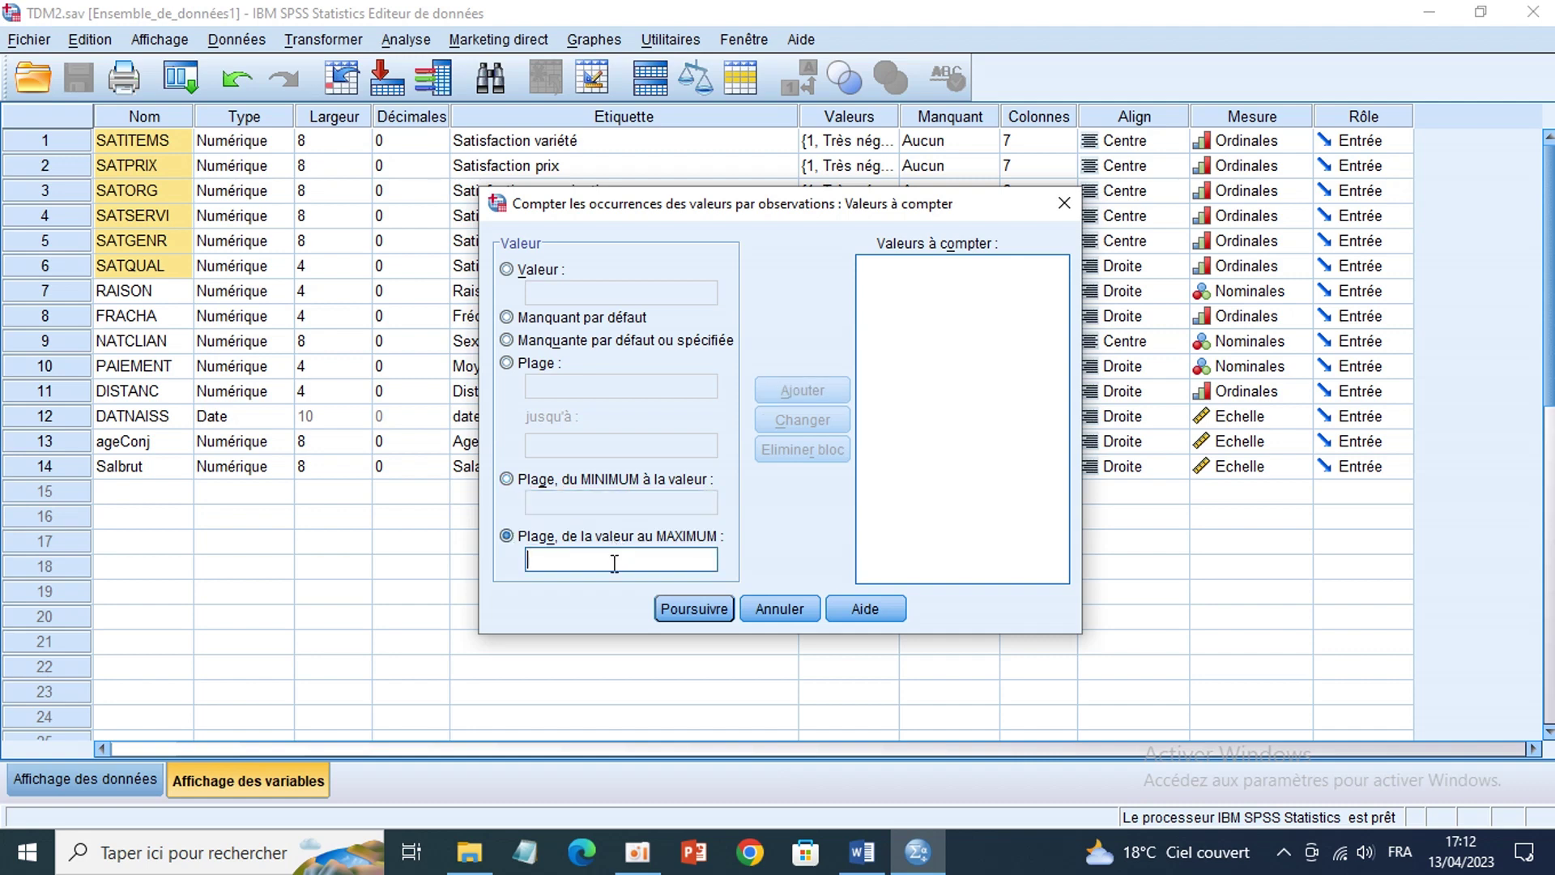
pyautogui.write('6')
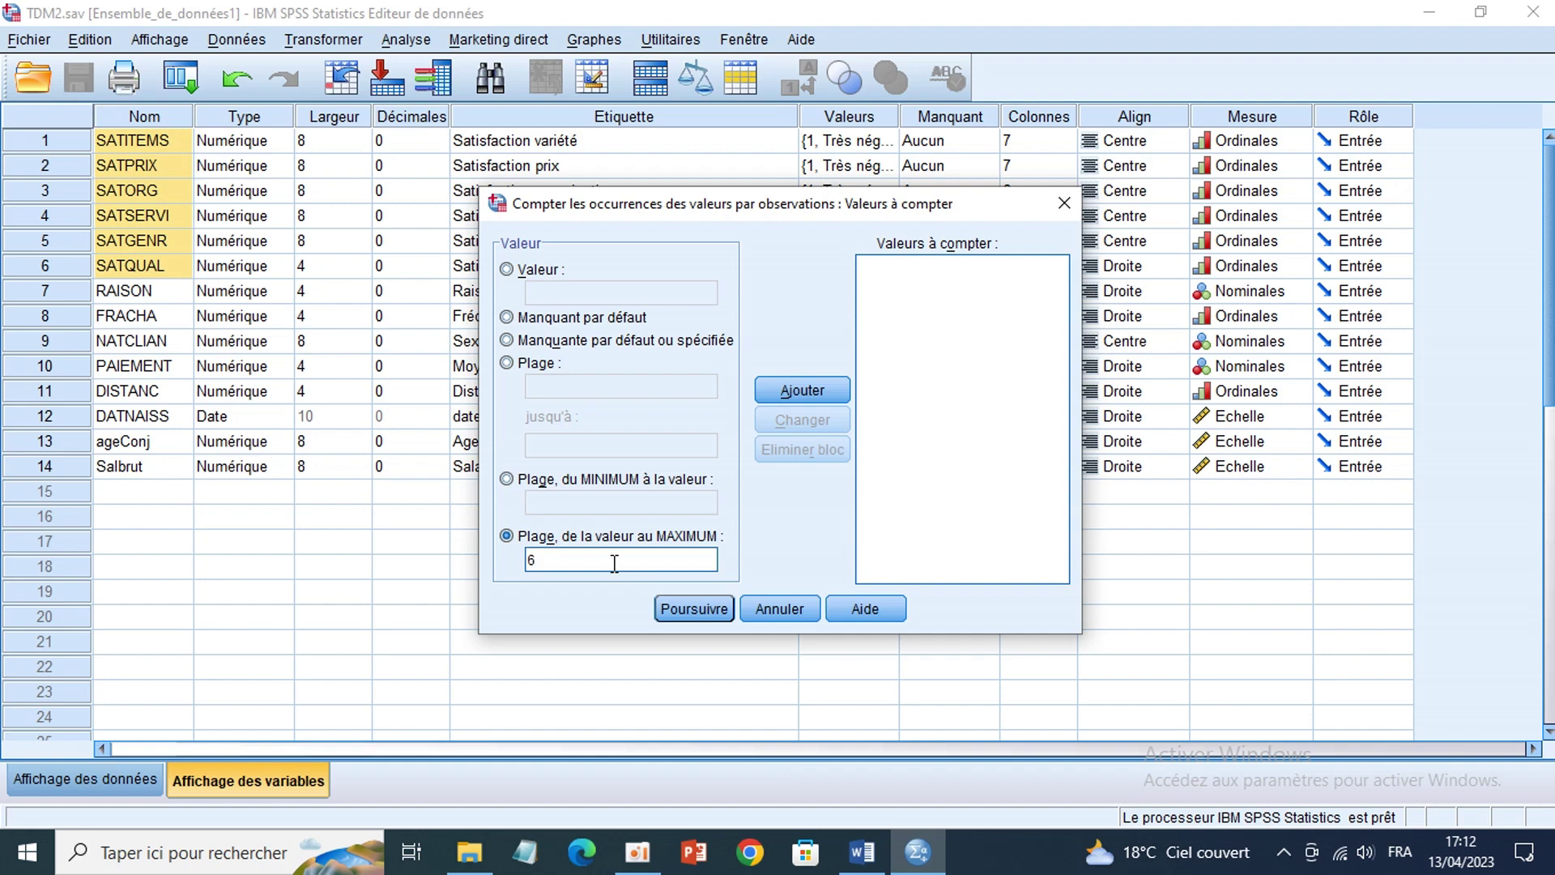
pyautogui.press('BackSpace')
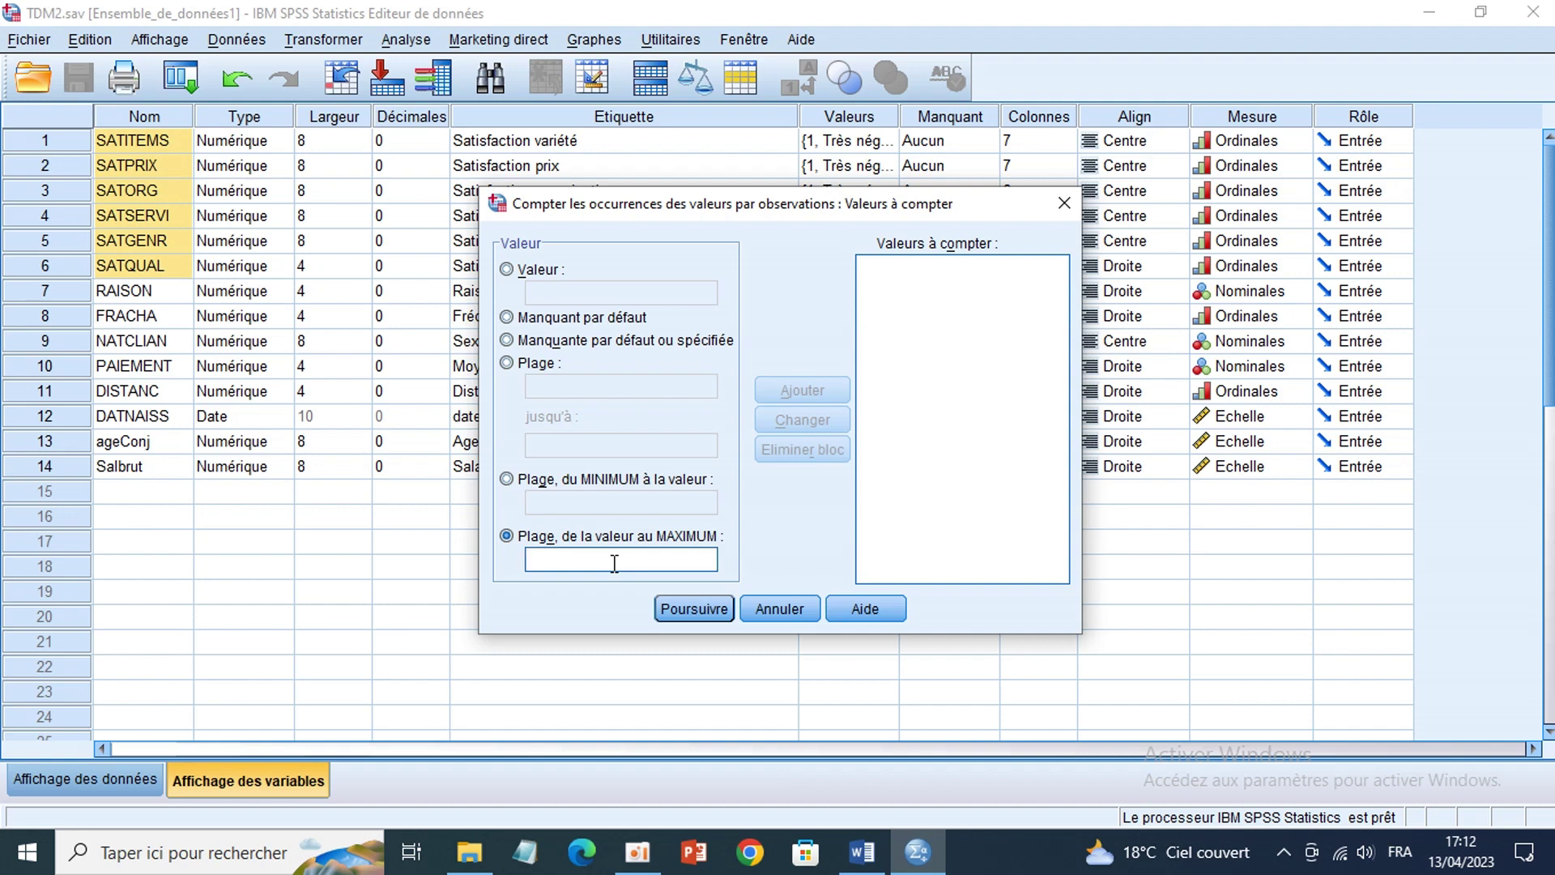
# Step: Check the comparison sign in question 2 of the Word document and return to SPSS
pyautogui.click(850, 867)
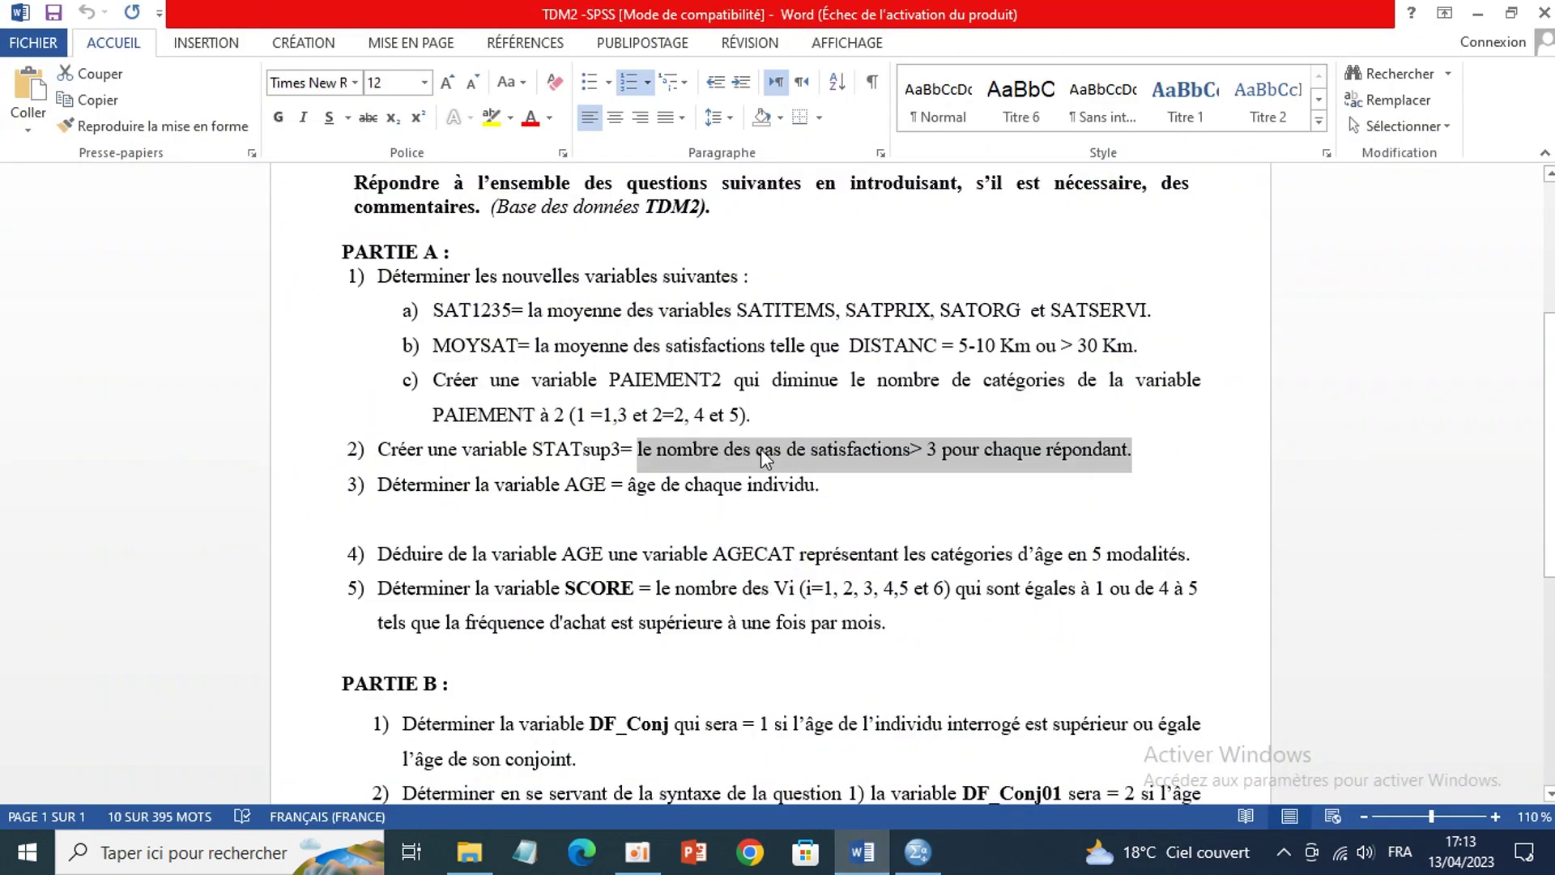
pyautogui.click(915, 448)
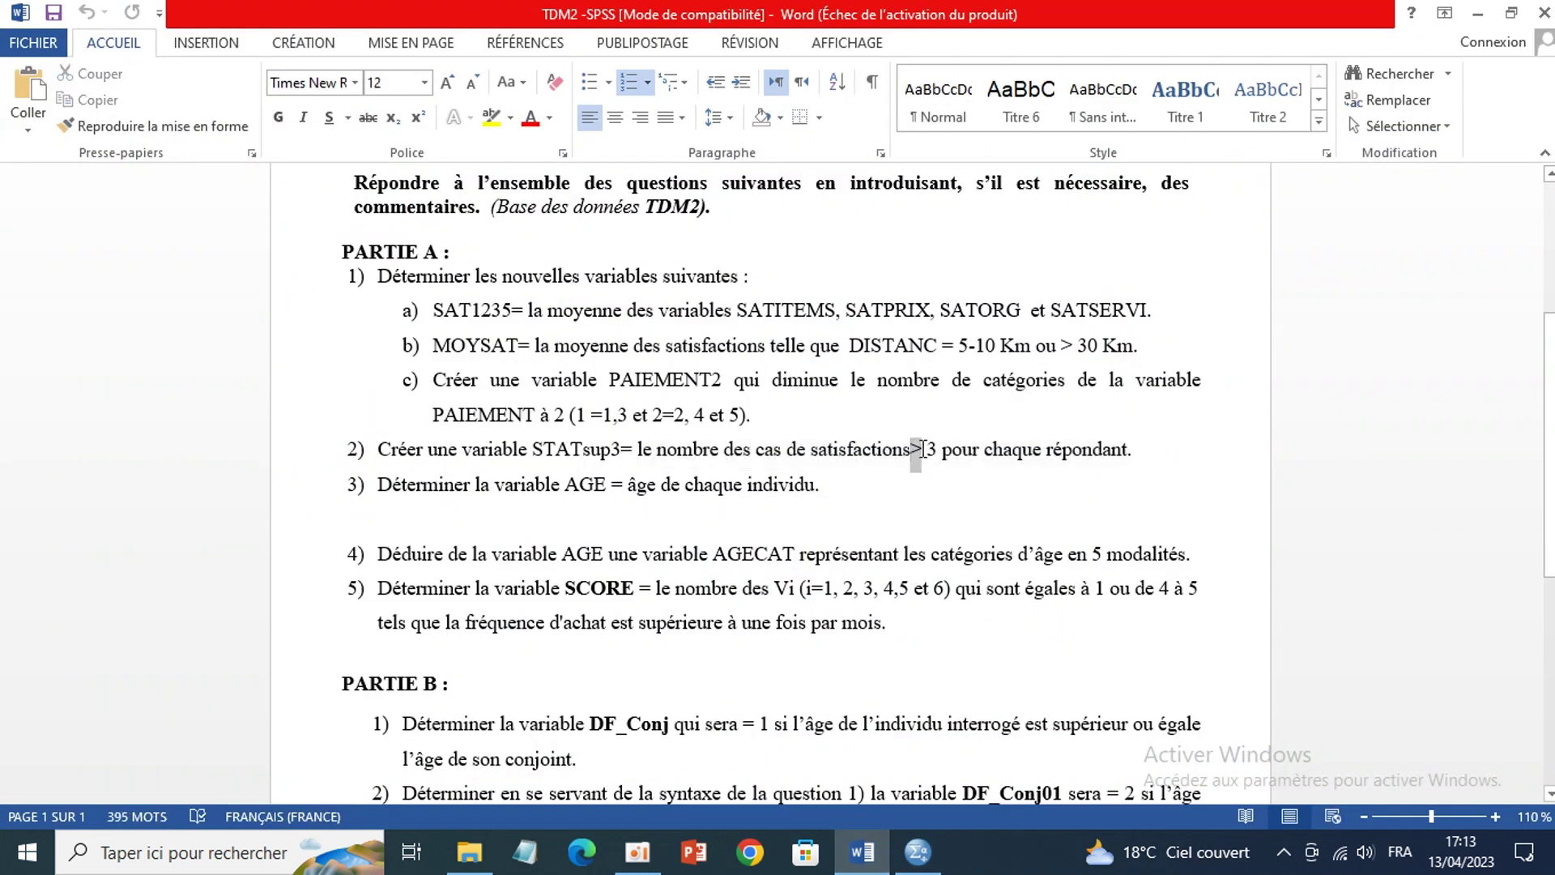
pyautogui.moveTo(922, 449); pyautogui.dragTo(923, 451)
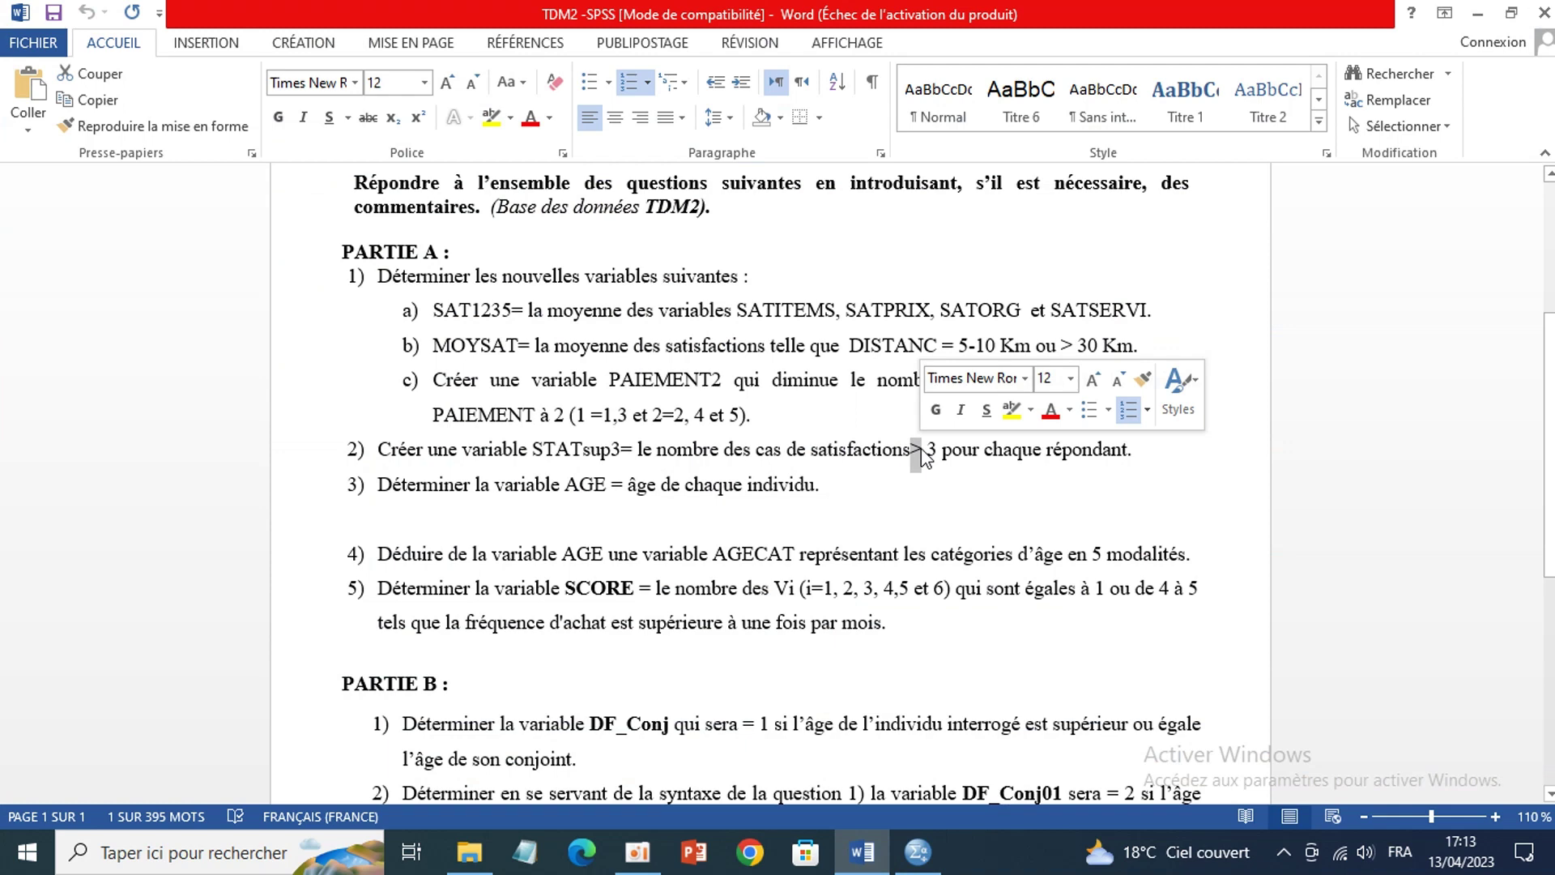
pyautogui.click(917, 852)
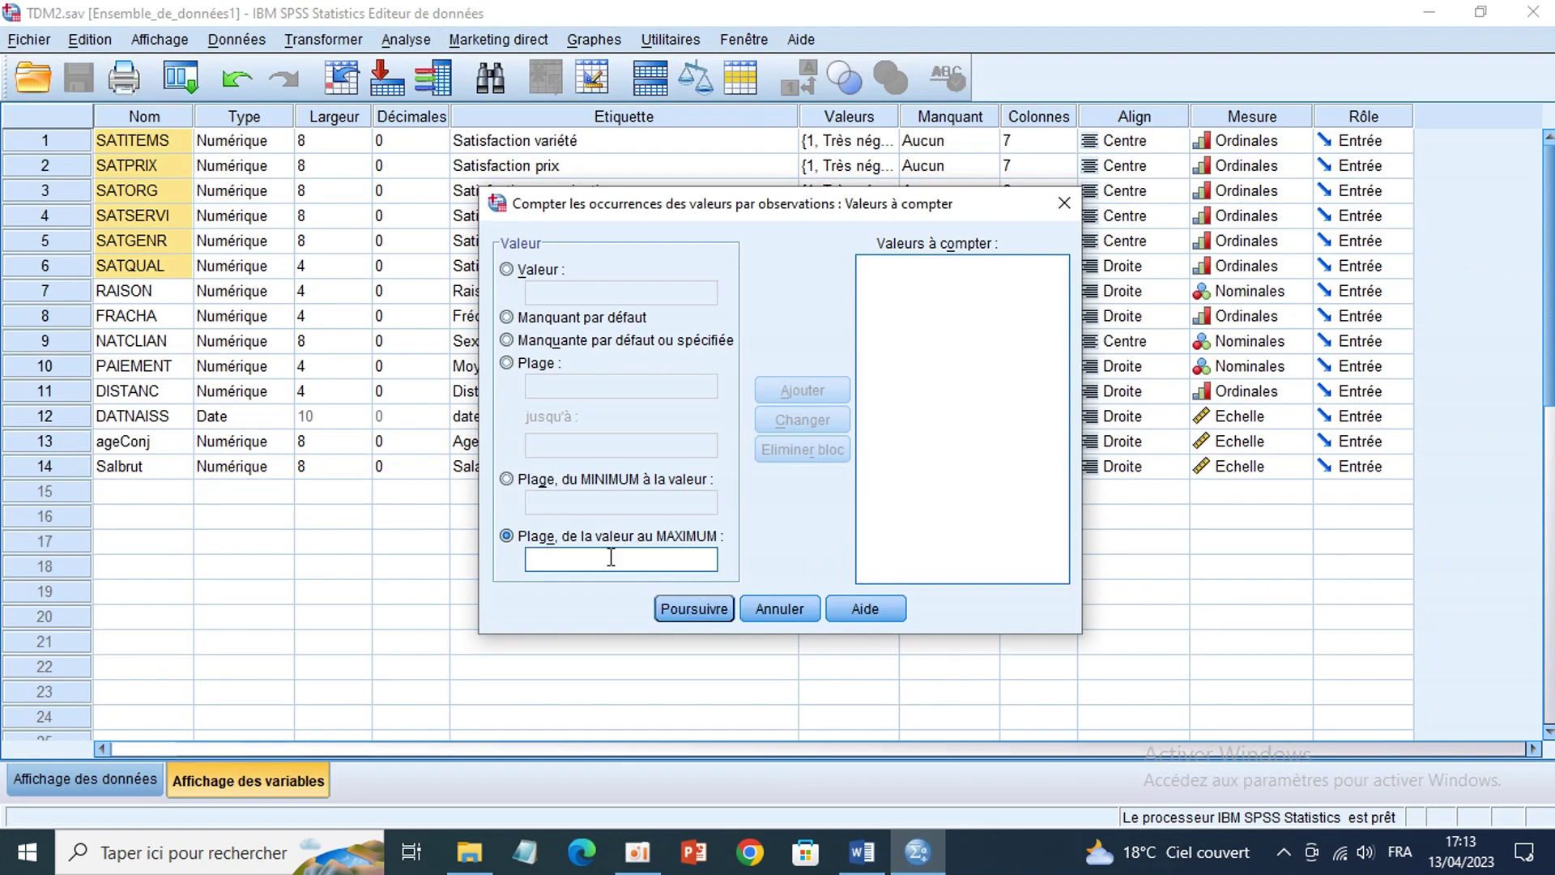
# Step: Add the range from 4 through MAXIMUM to the values to count and accept the definition
pyautogui.write('3')
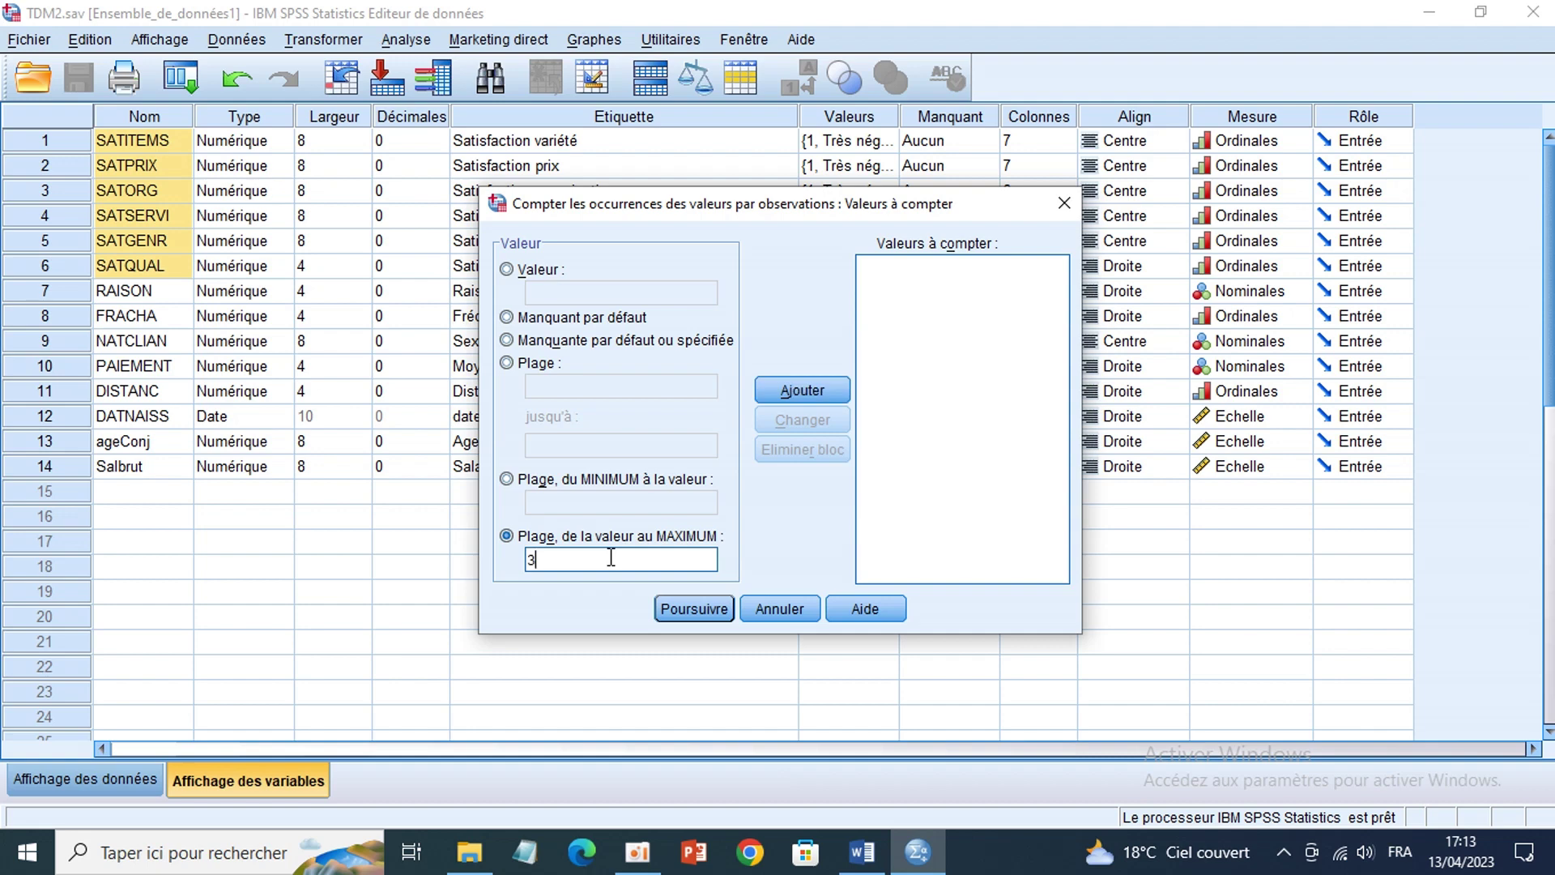
pyautogui.press('BackSpace')
pyautogui.write('4')
pyautogui.click(785, 394)
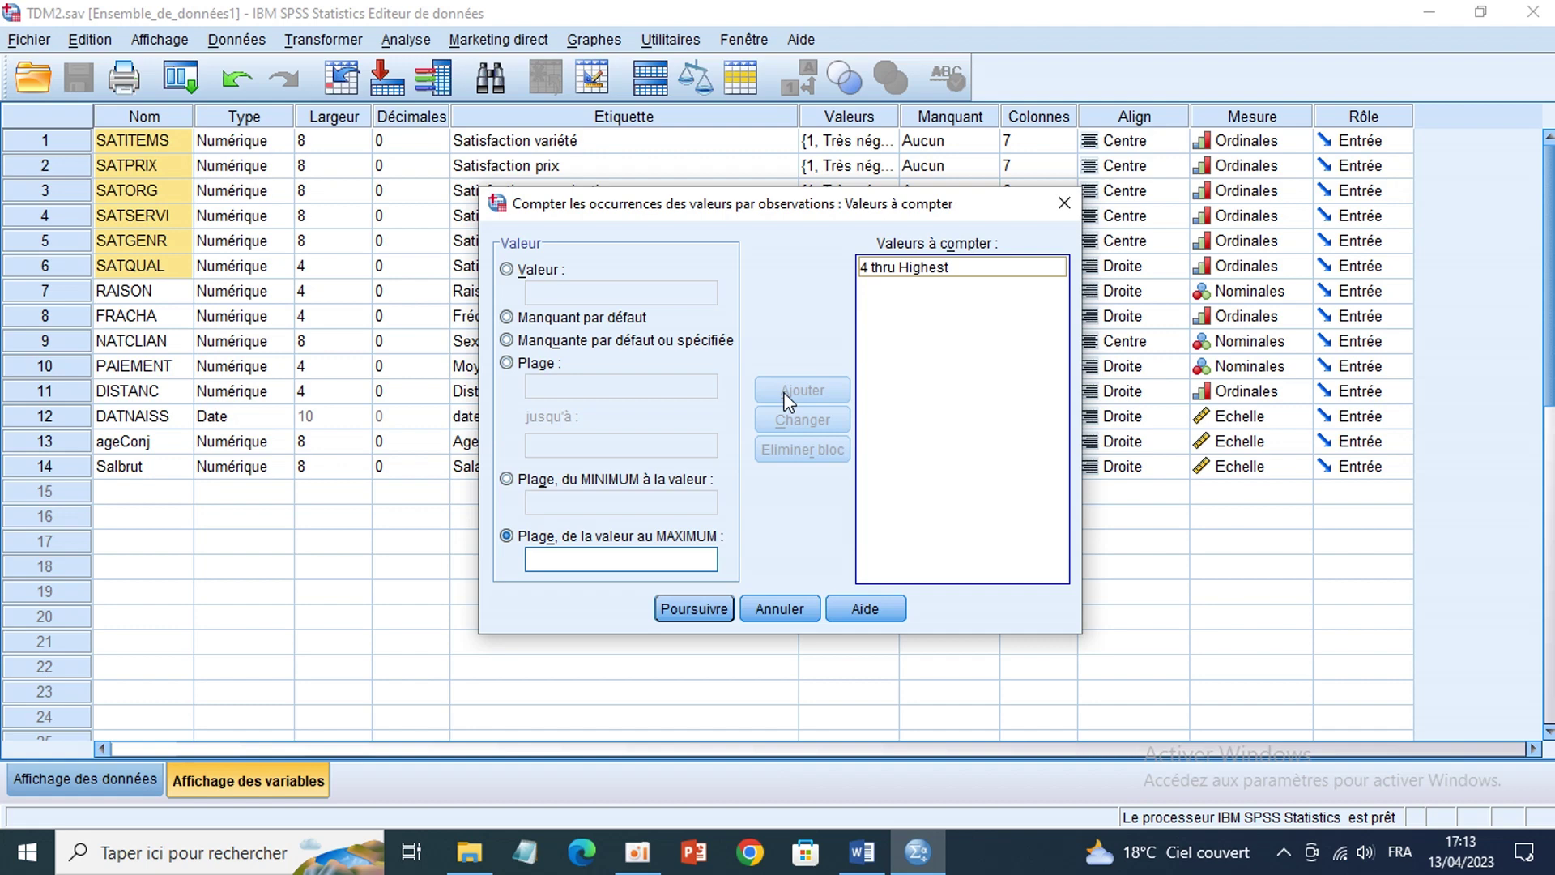
pyautogui.click(697, 609)
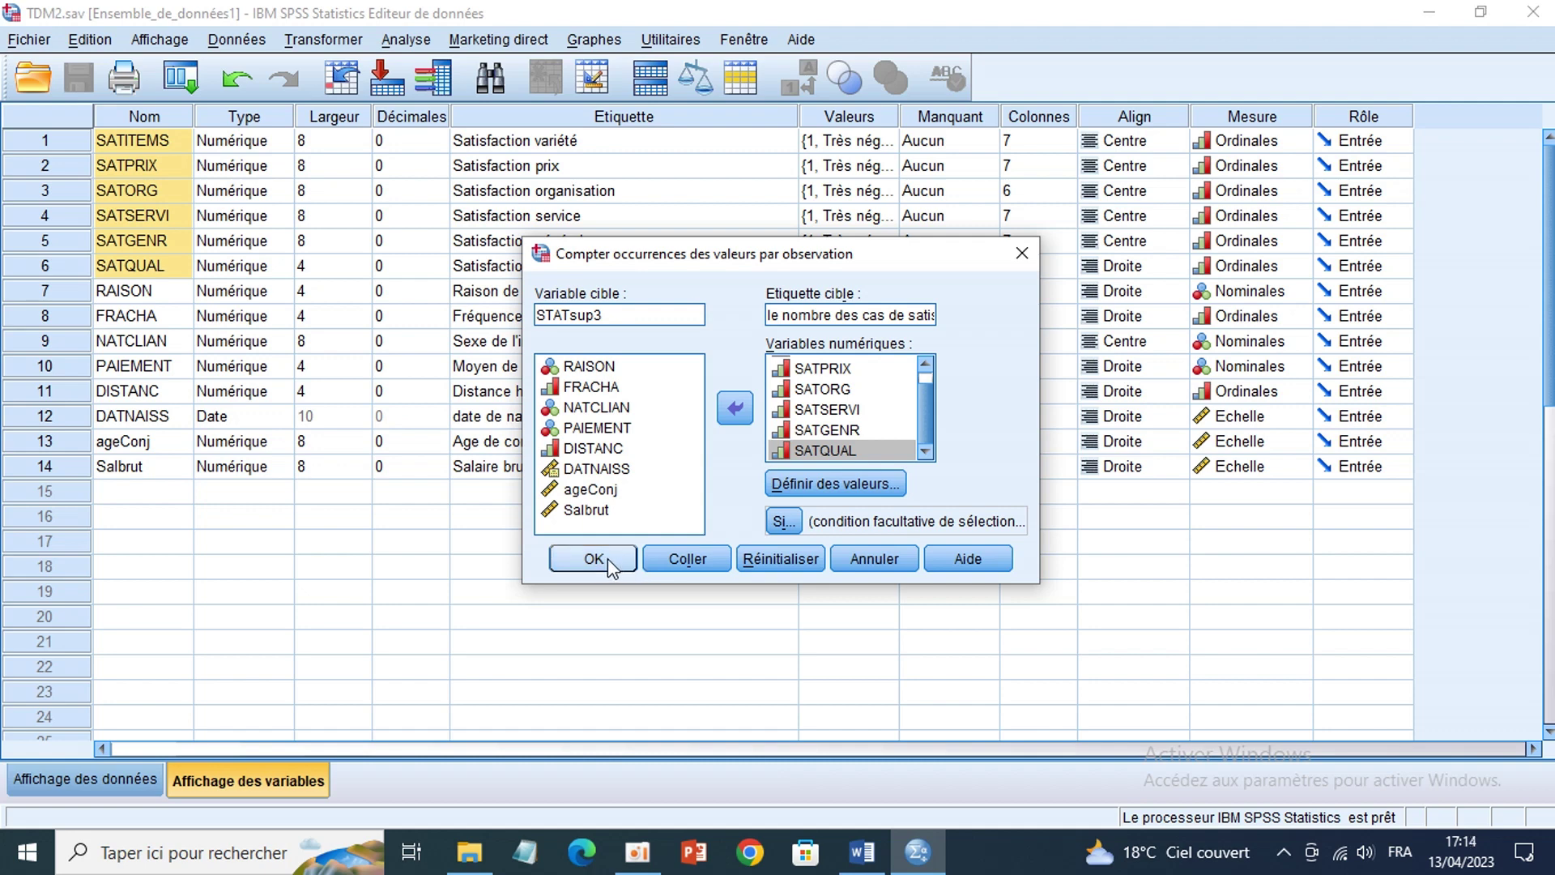
# Step: Paste the STATsup3 count as syntax, check the data file's variable list and return to the syntax
pyautogui.click(670, 565)
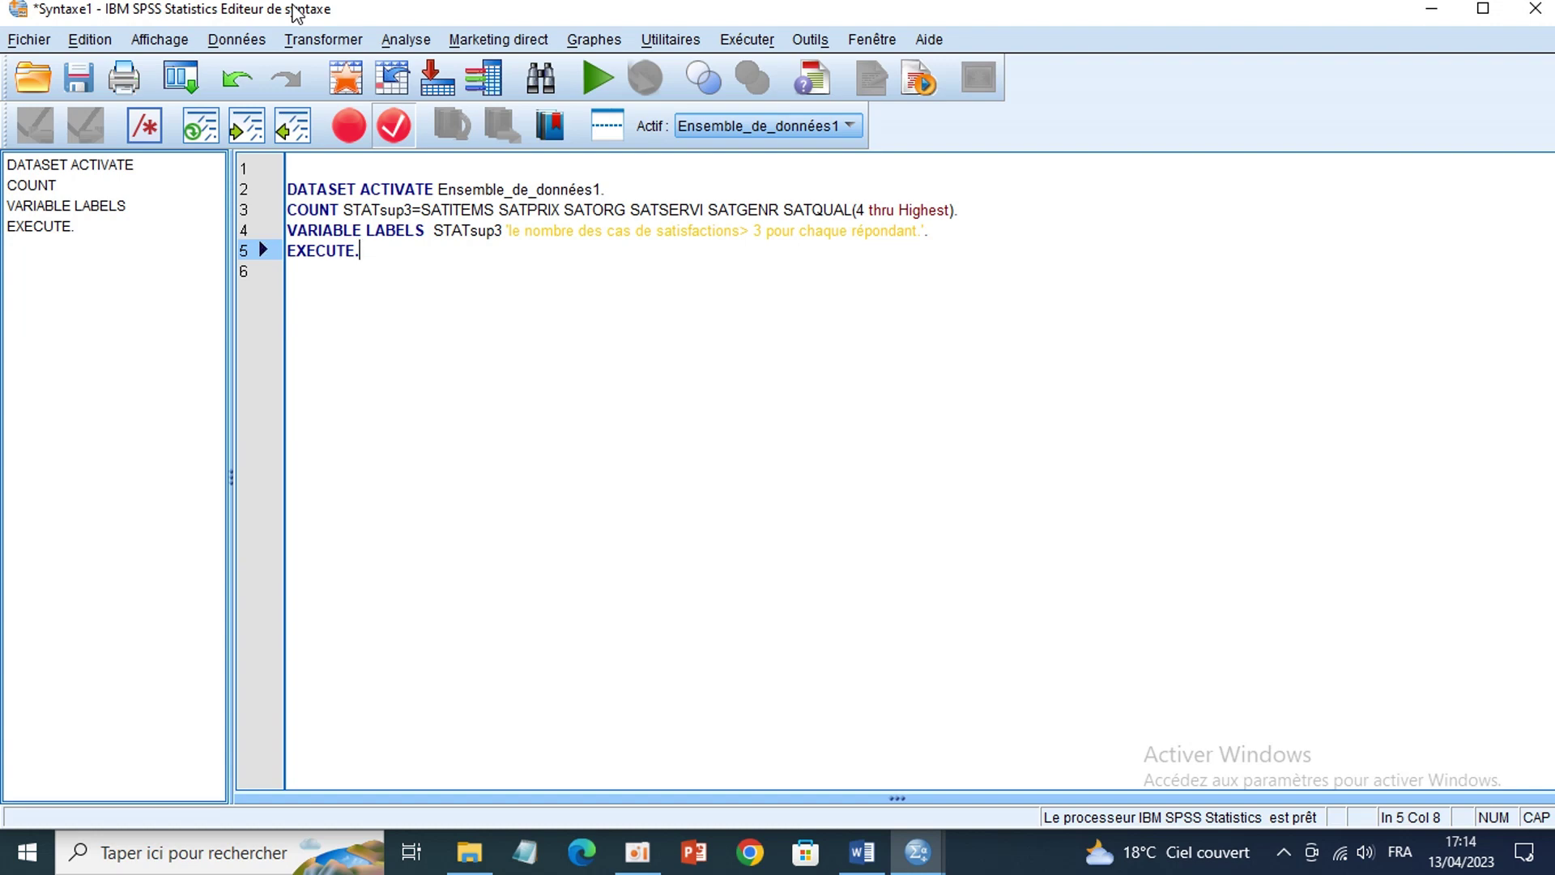
pyautogui.click(1431, 10)
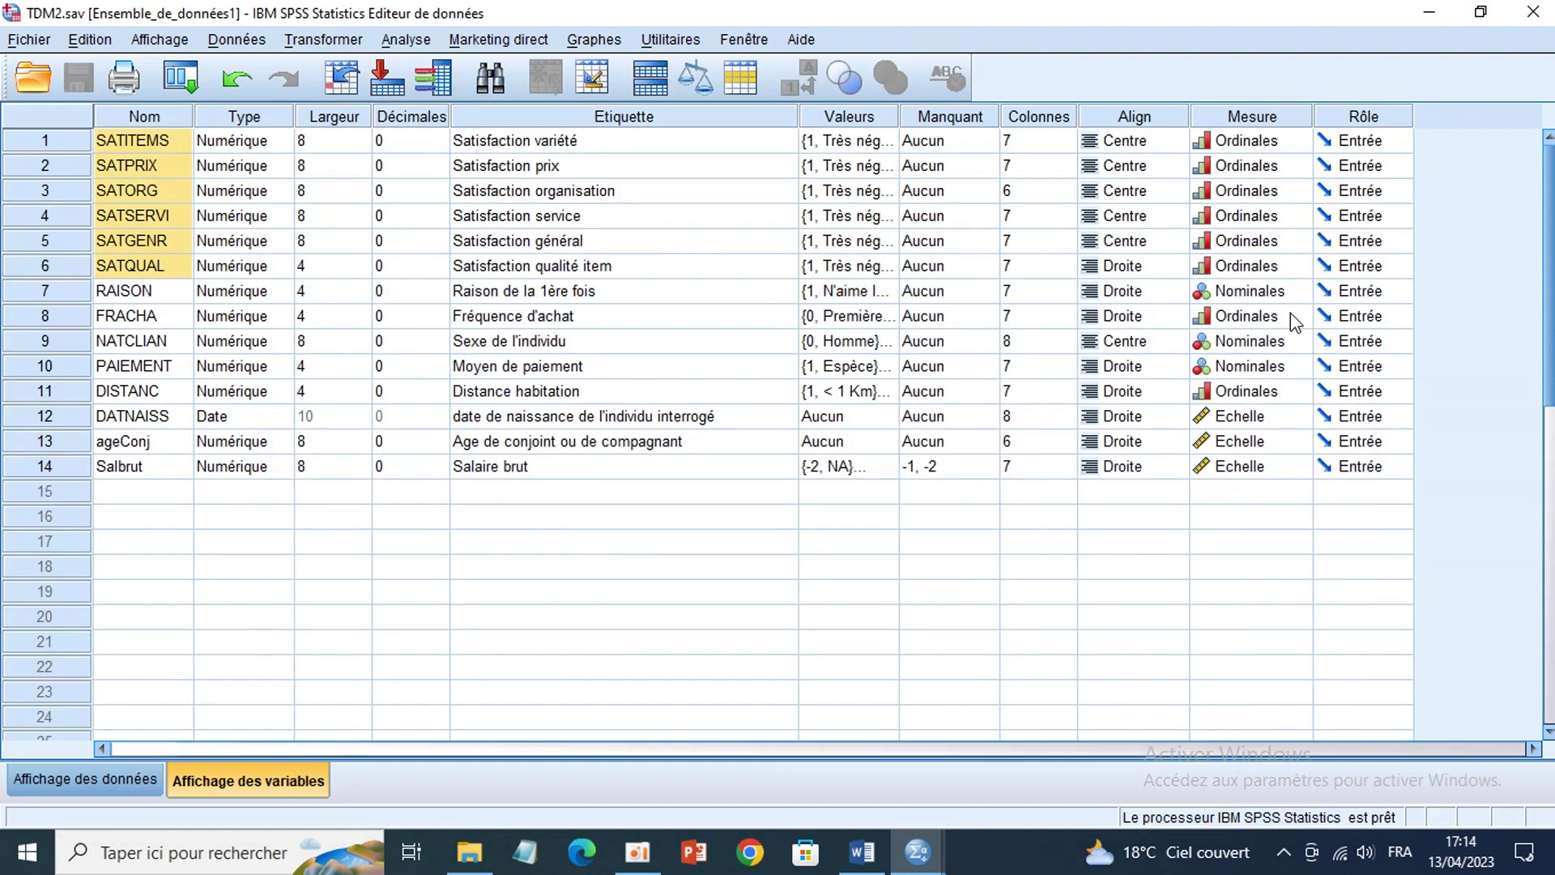
pyautogui.click(137, 497)
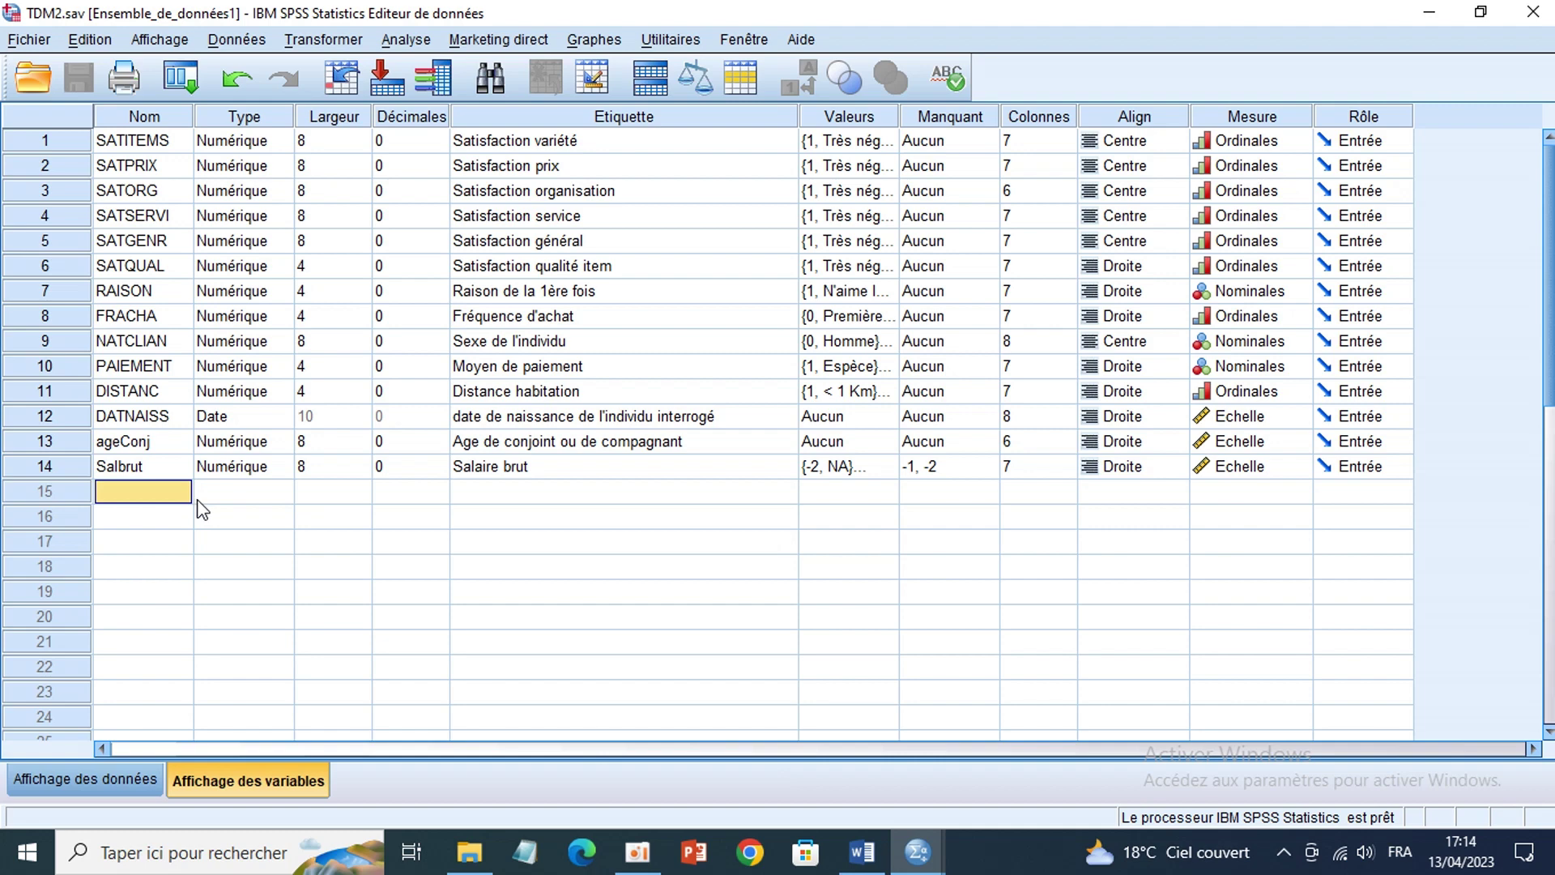
pyautogui.click(917, 862)
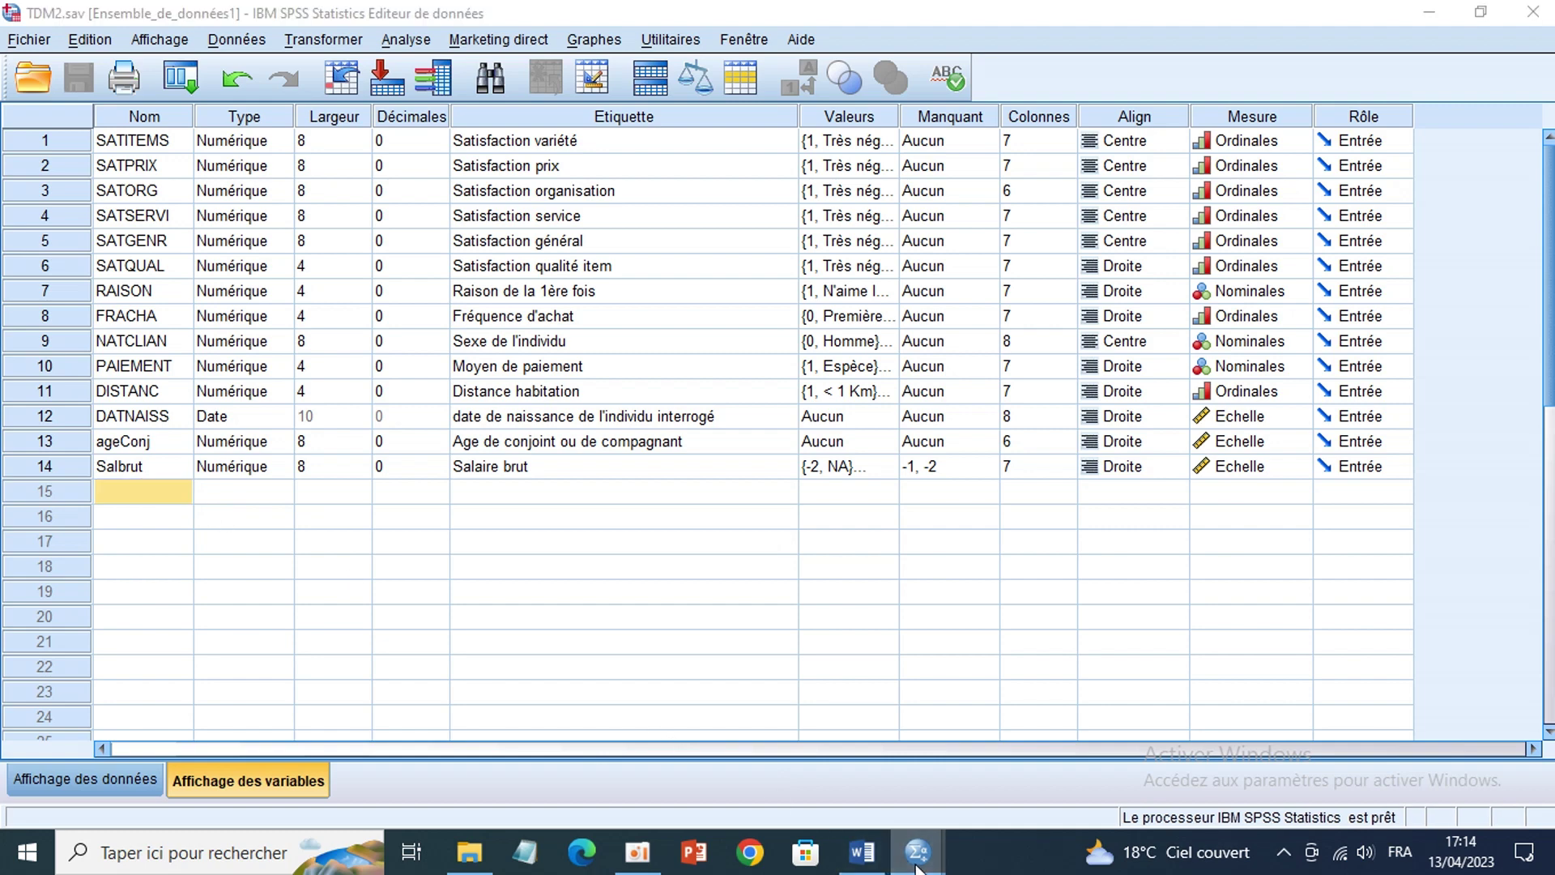
pyautogui.click(1040, 745)
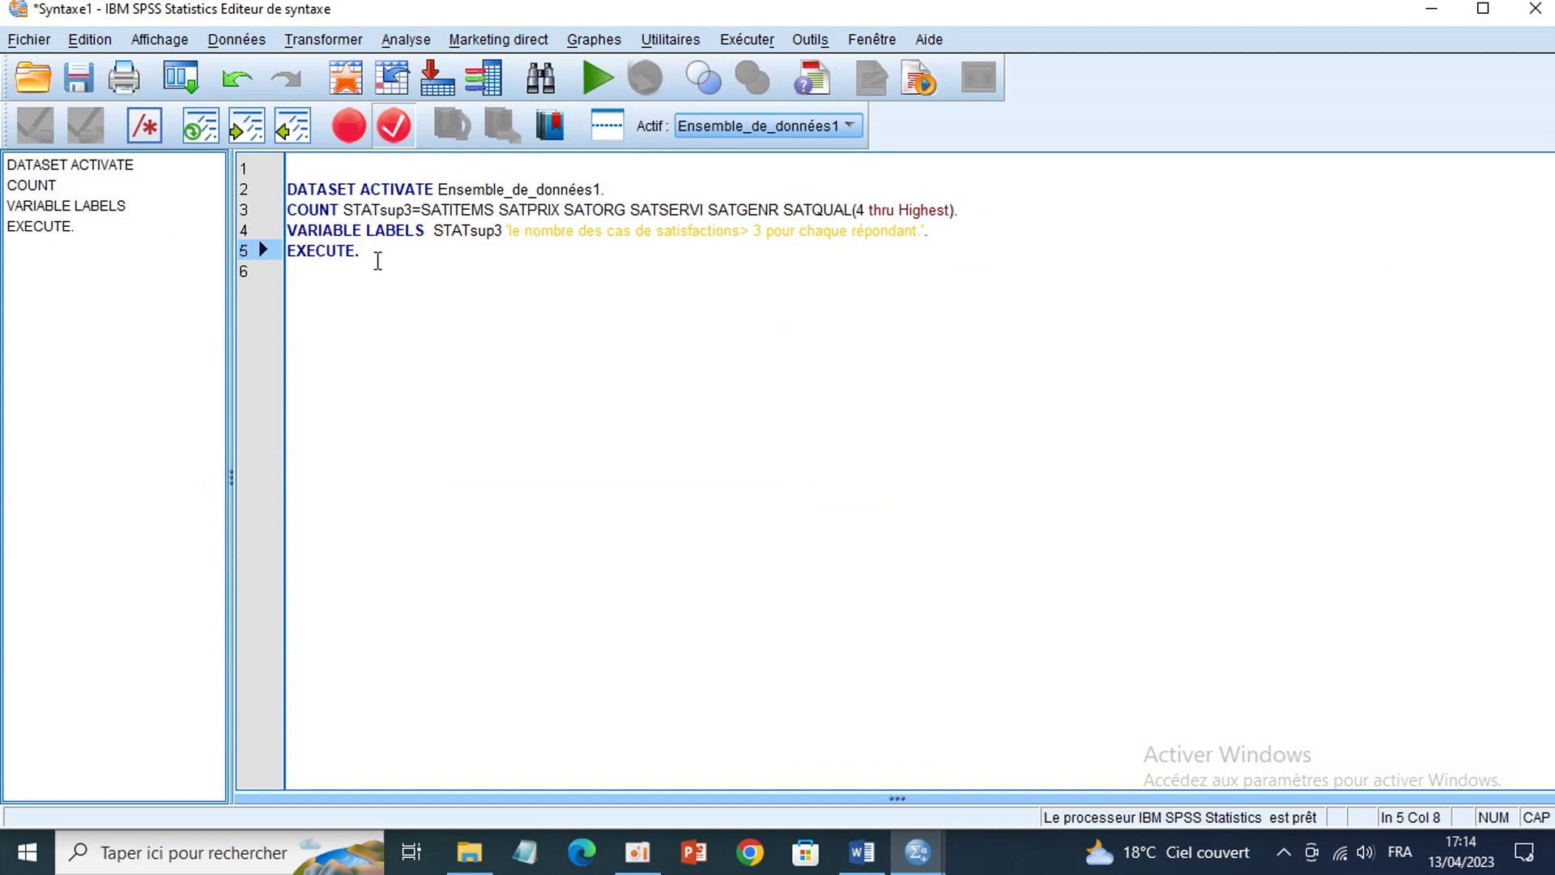
# Step: Run the complete STATsup3 syntax and check the new variable in the TDM2.sav variable list
pyautogui.moveTo(377, 260); pyautogui.dragTo(275, 183)
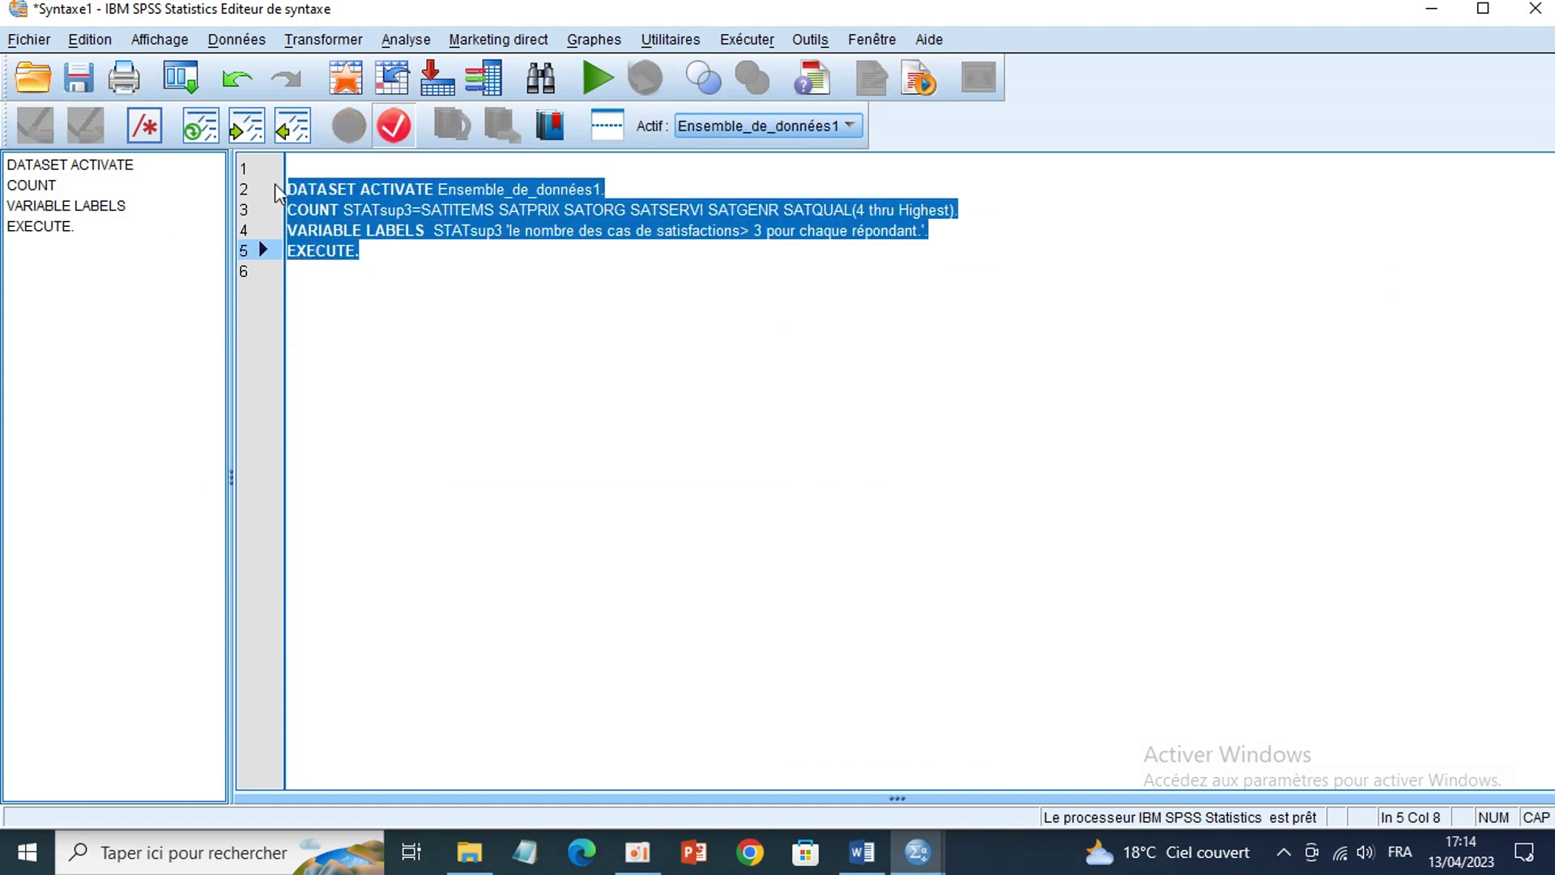
pyautogui.click(603, 89)
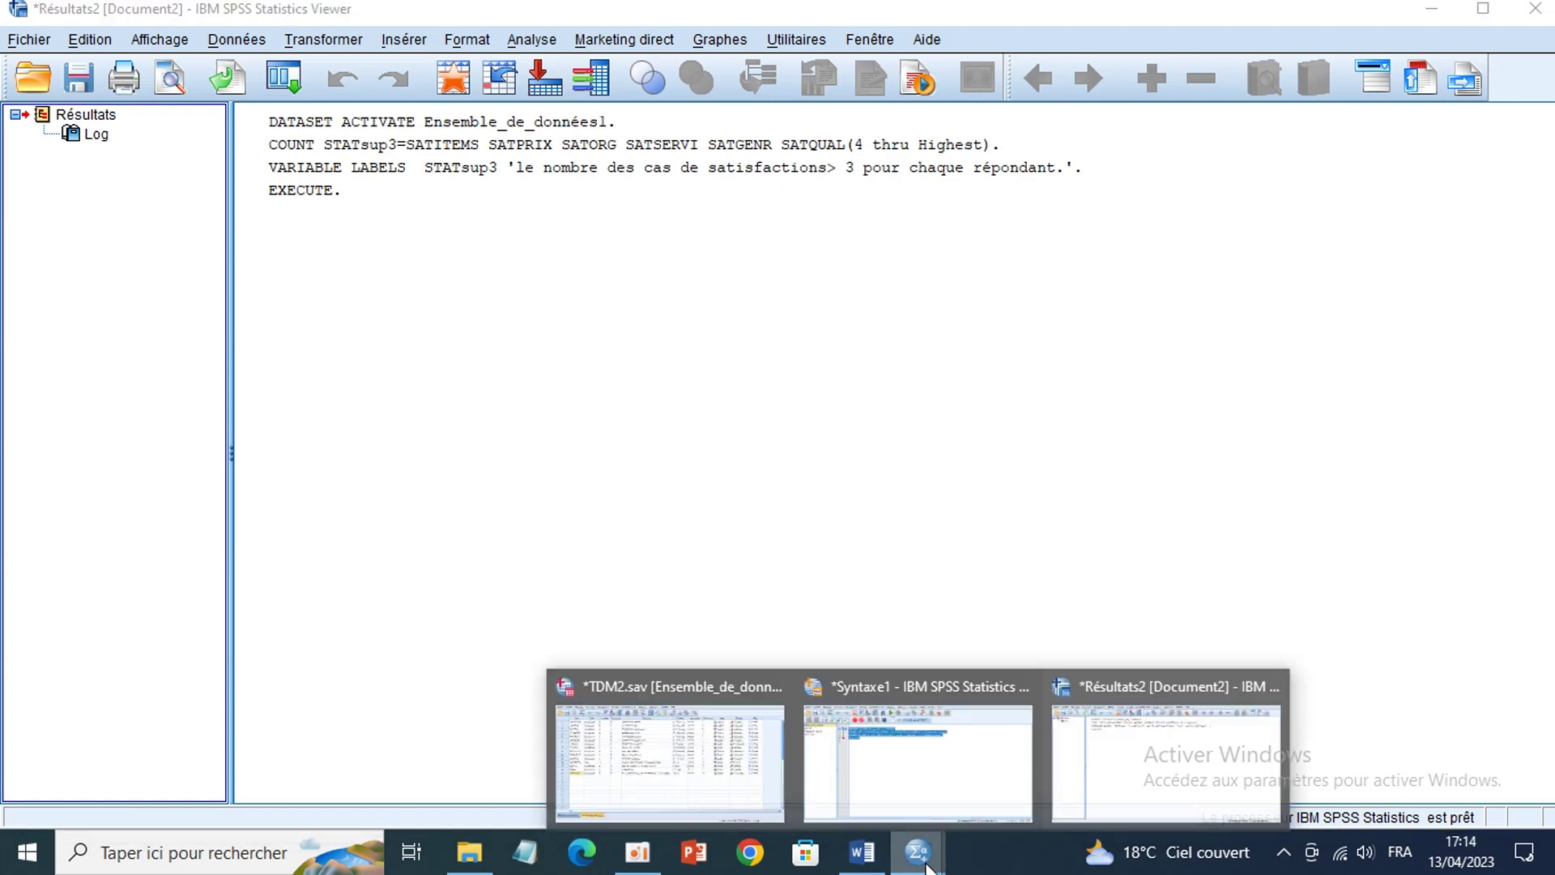
pyautogui.click(697, 779)
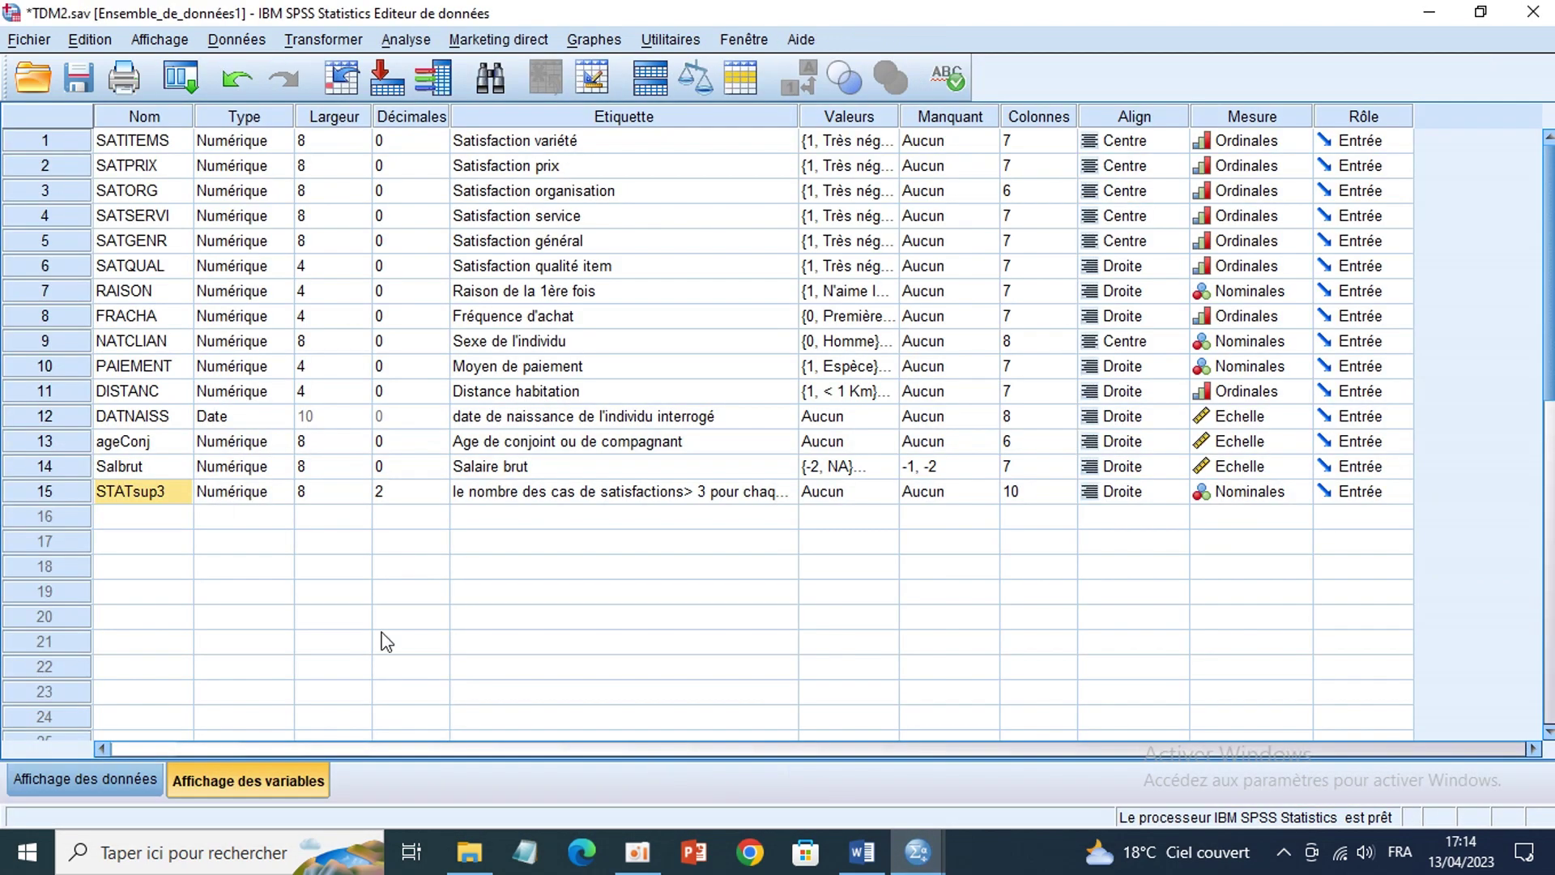
pyautogui.click(172, 494)
# Step: Review the STATsup3 syntax and switch to Word to read the AGE definition in question 3
pyautogui.click(918, 850)
pyautogui.click(903, 770)
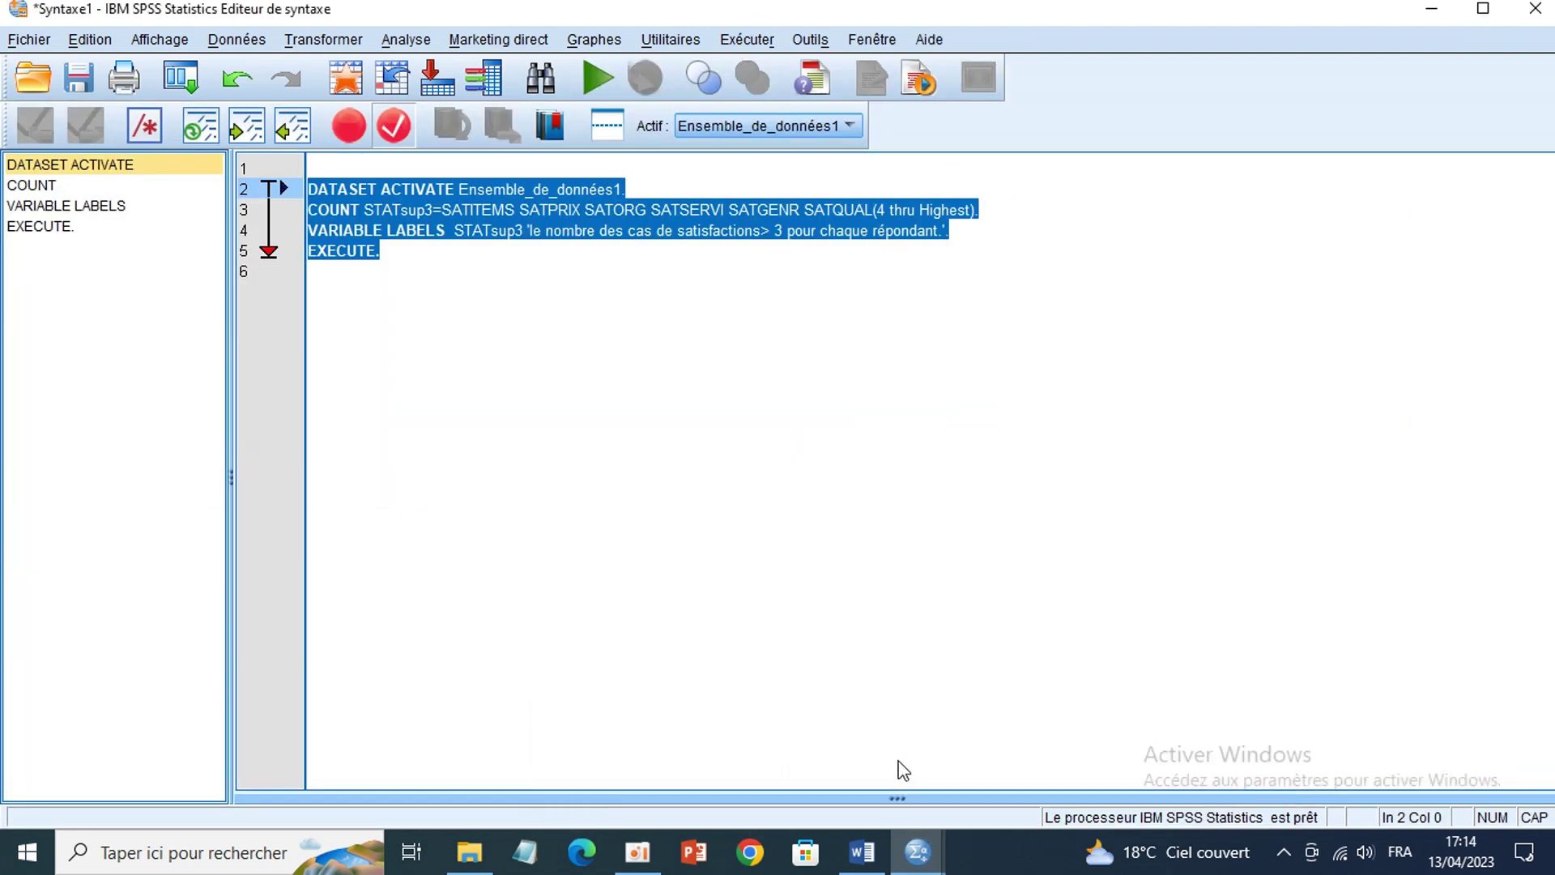
pyautogui.click(401, 256)
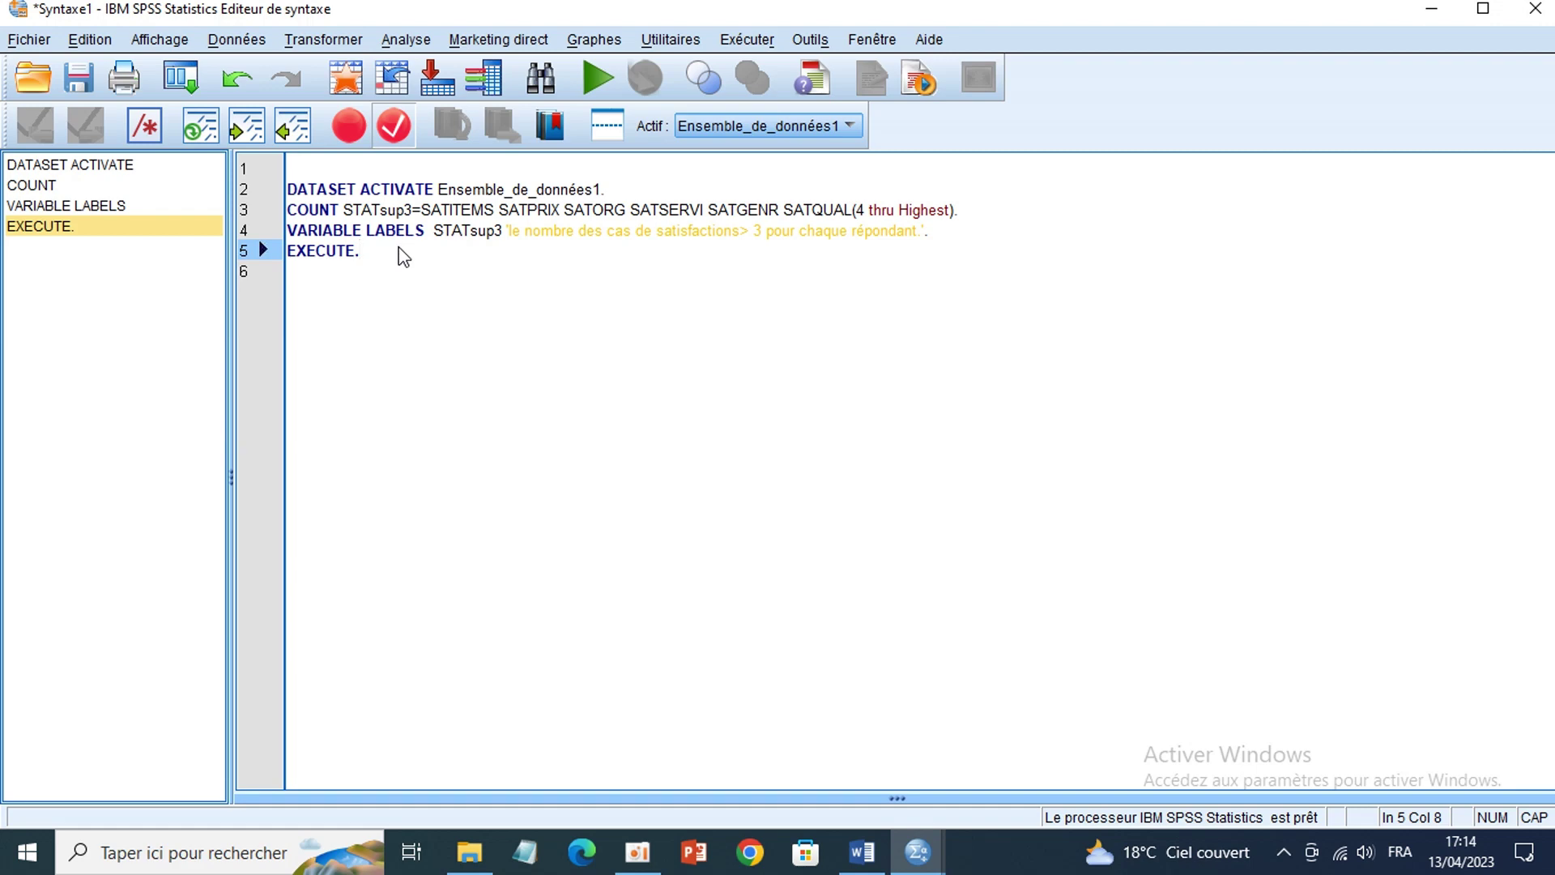
pyautogui.hotkey('alt', 'Tab')
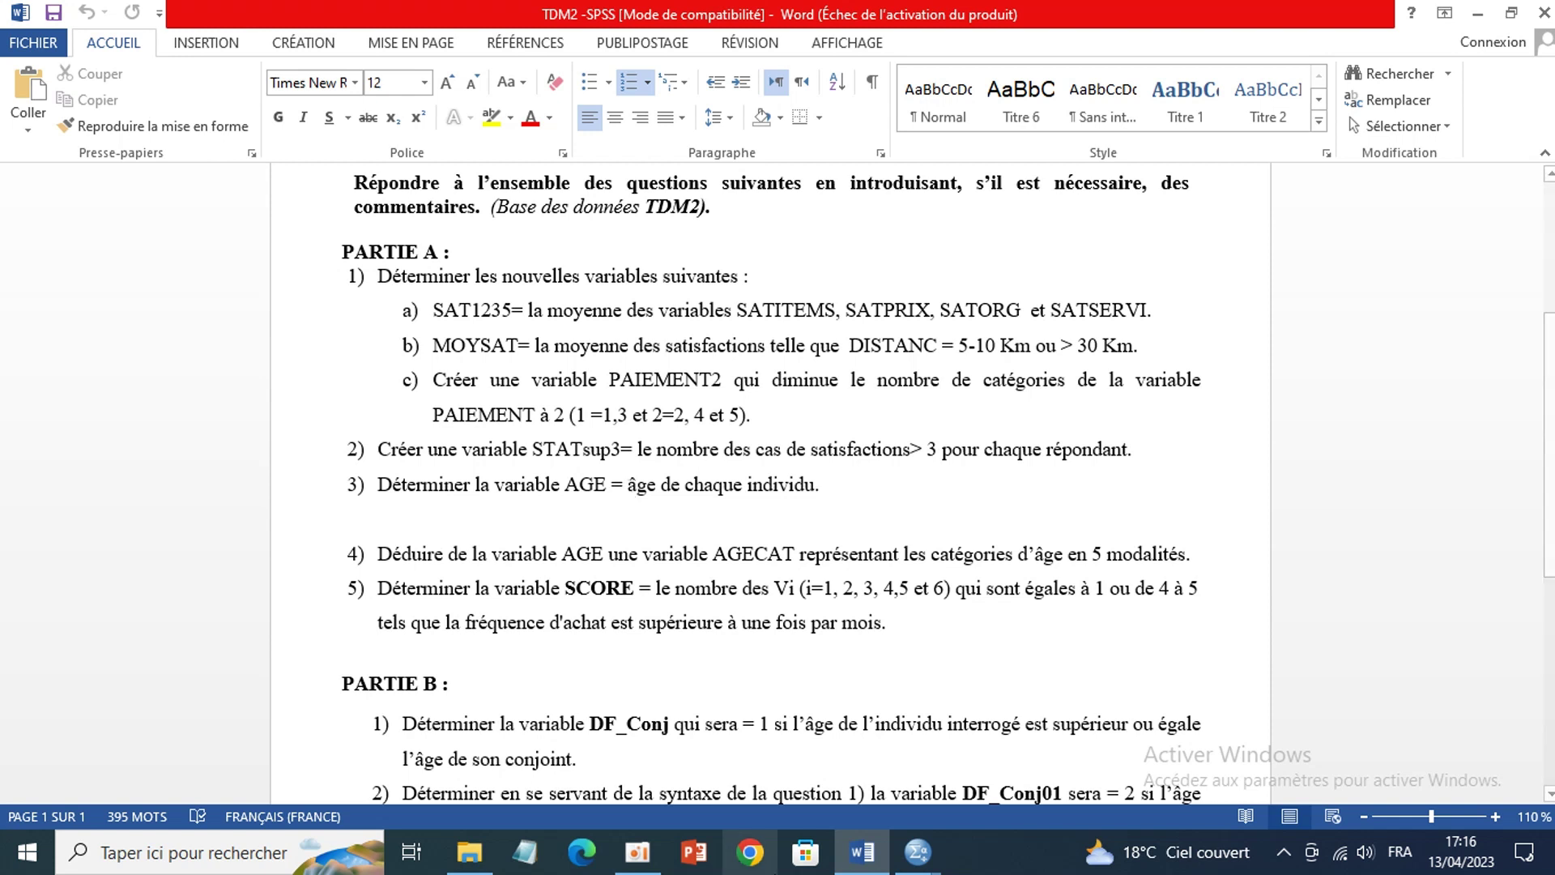
# Step: Switch to TDM2.sav in SPSS and set the Date and Time Wizard to calculate the number of time units between two dates
pyautogui.moveTo(933, 868)
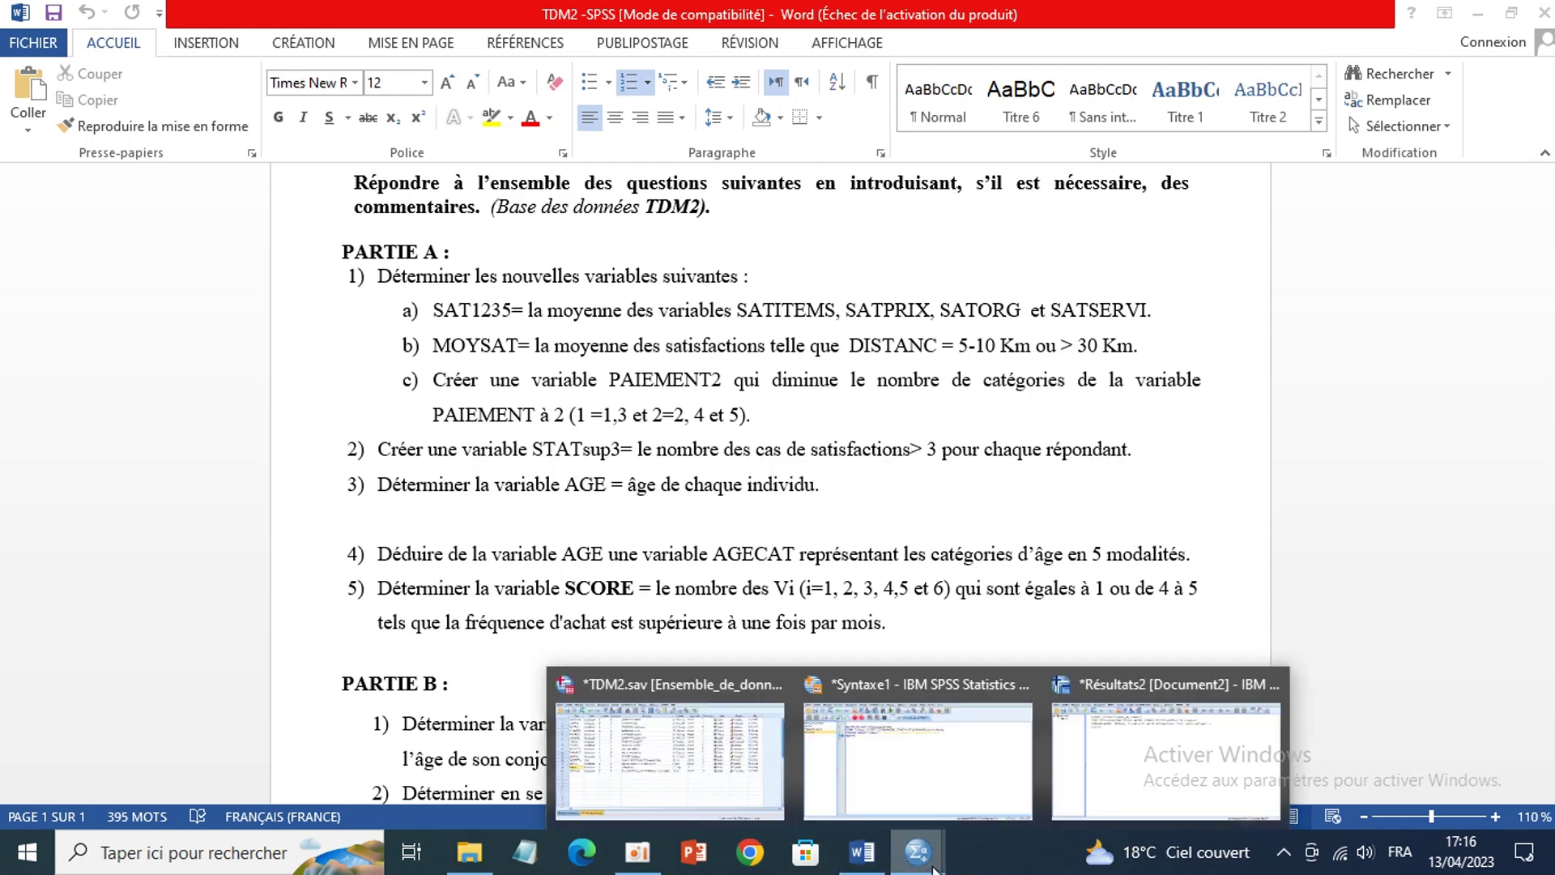
pyautogui.click(755, 792)
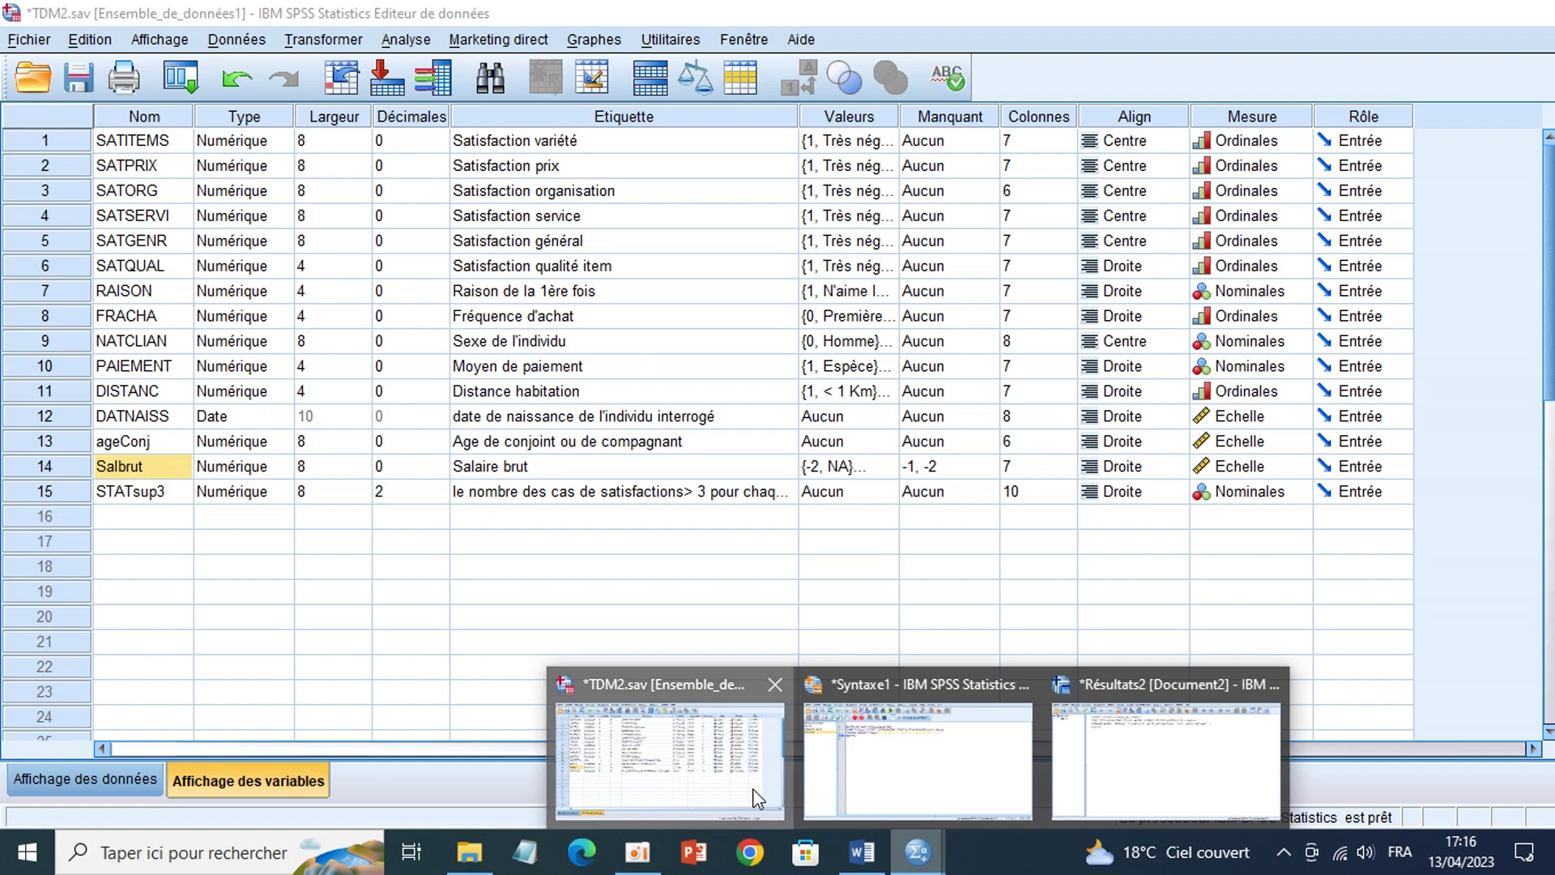
pyautogui.click(753, 797)
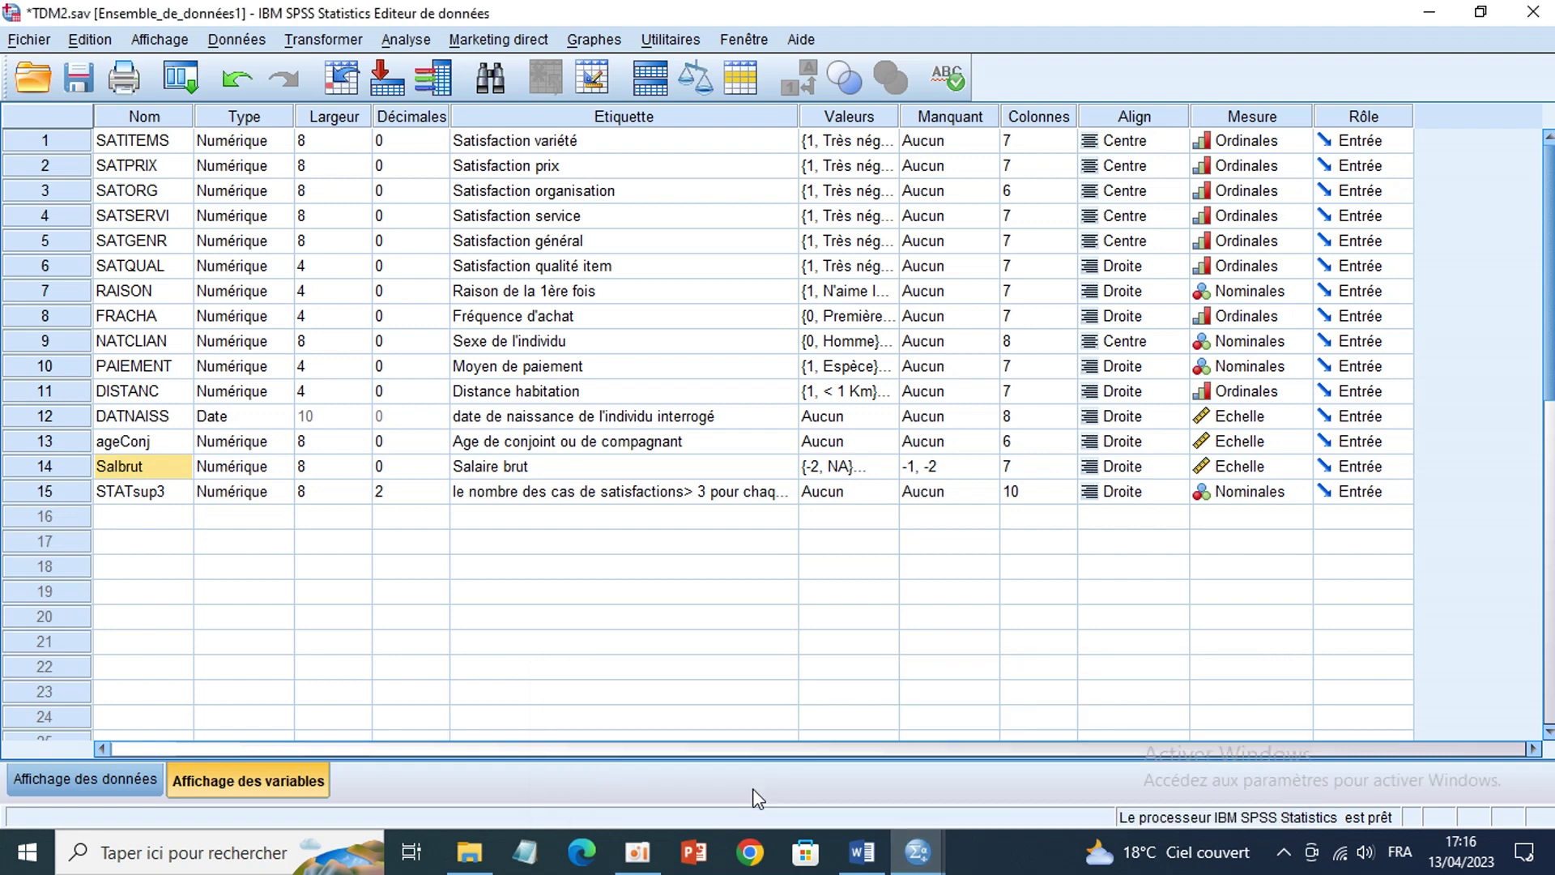
pyautogui.click(310, 45)
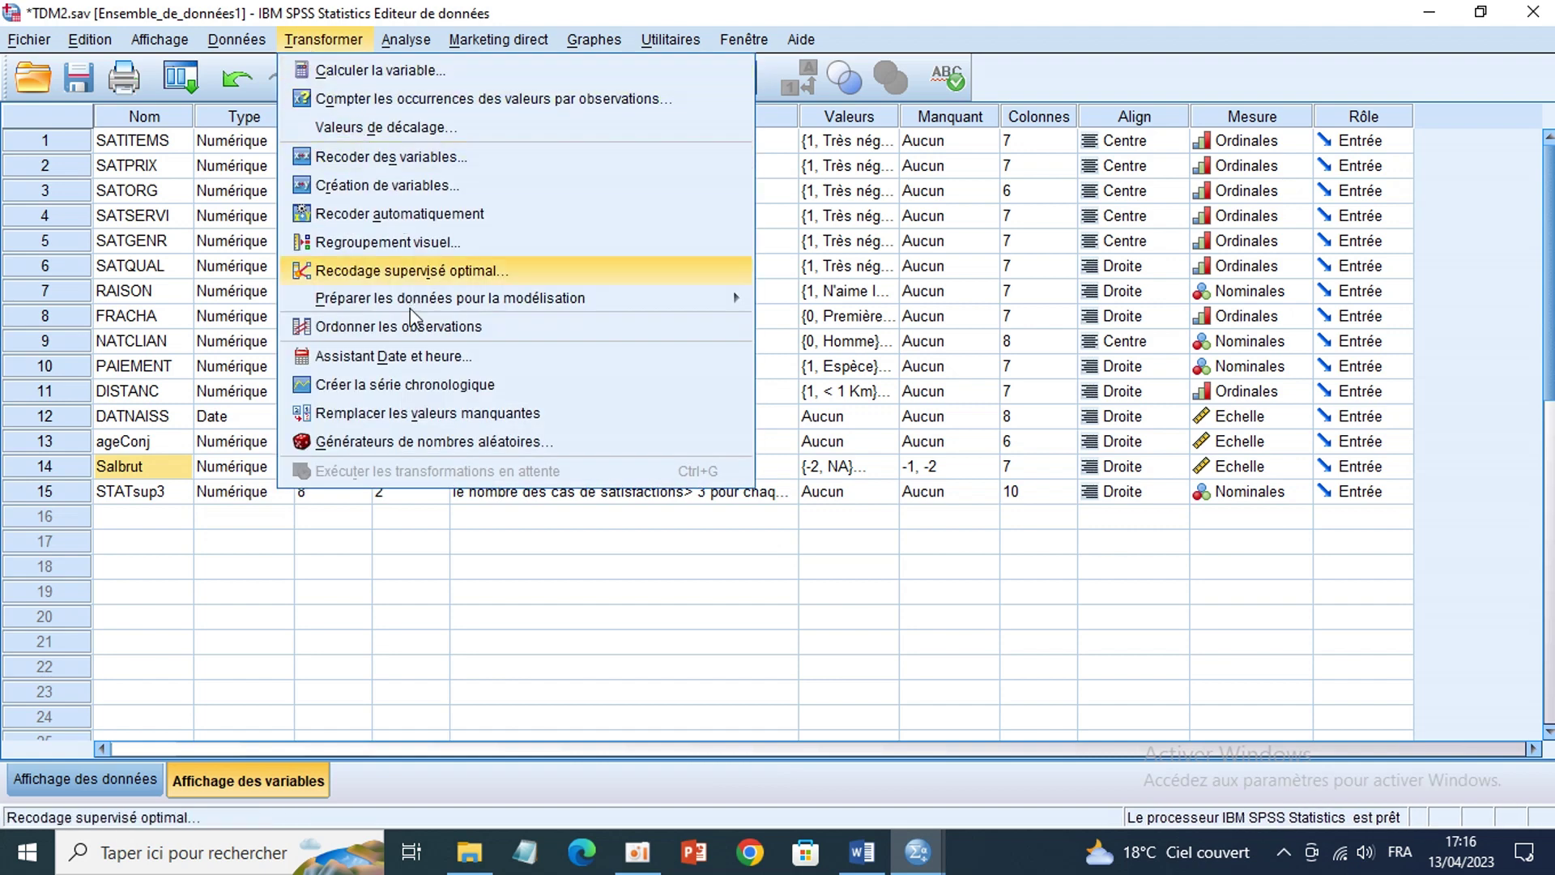
pyautogui.click(427, 361)
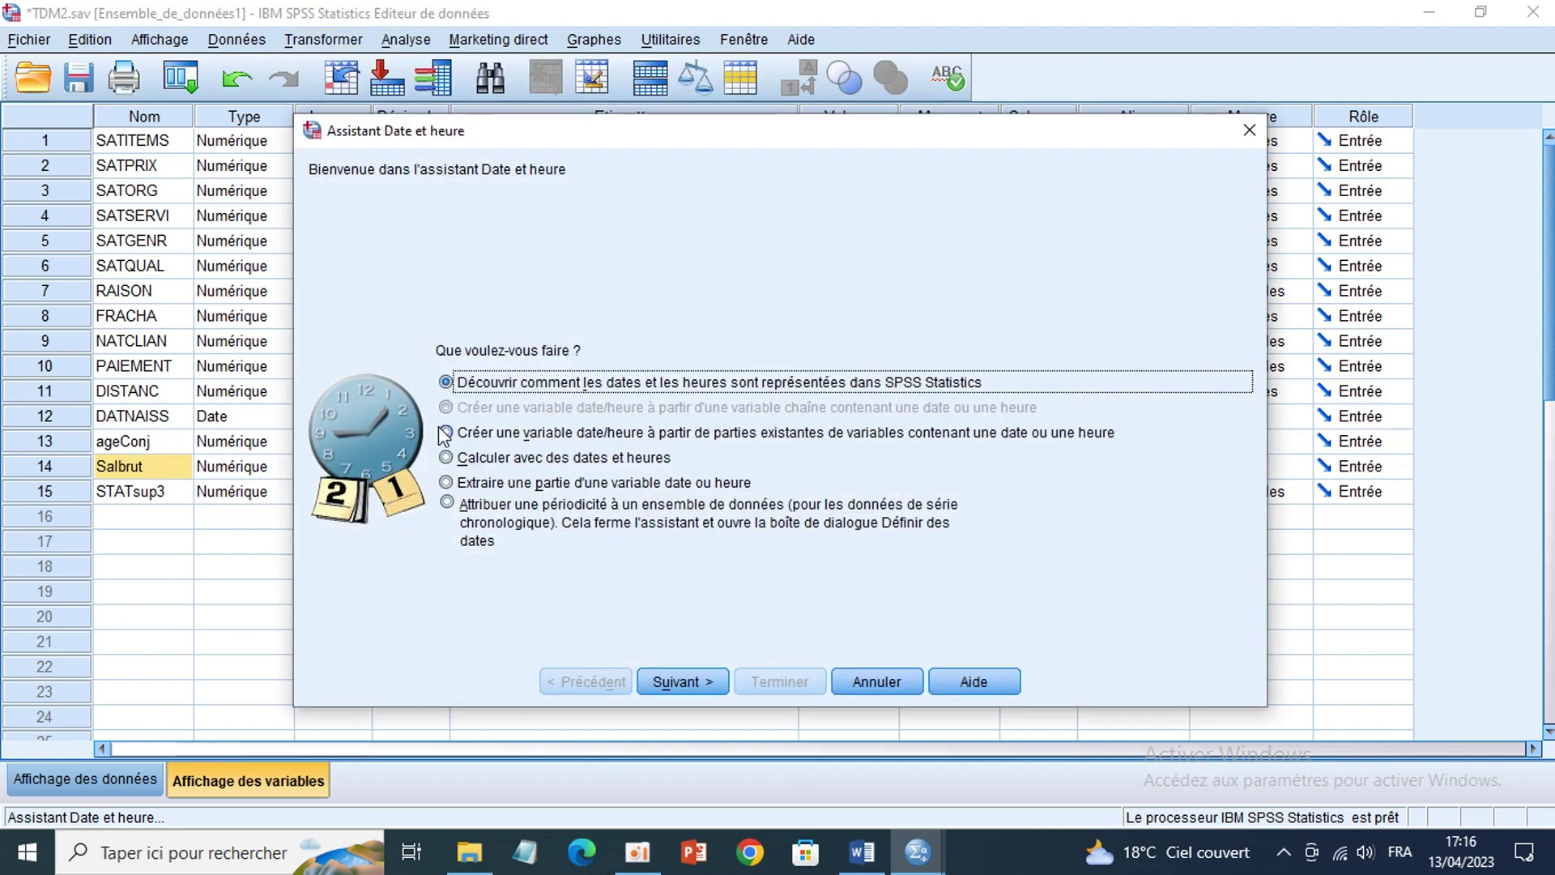
pyautogui.click(461, 458)
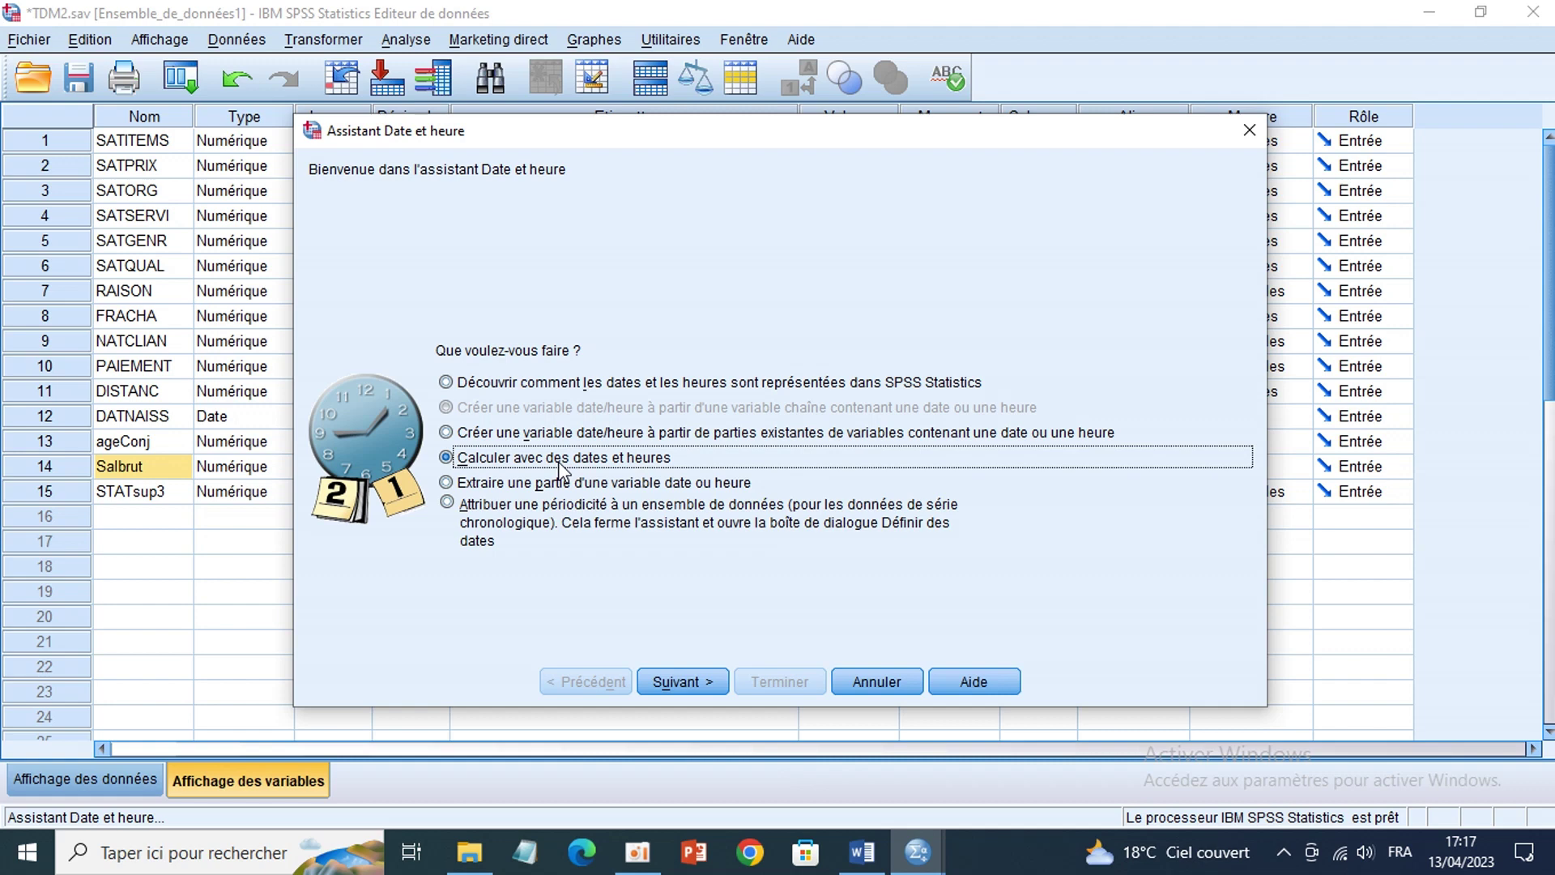
pyautogui.click(694, 683)
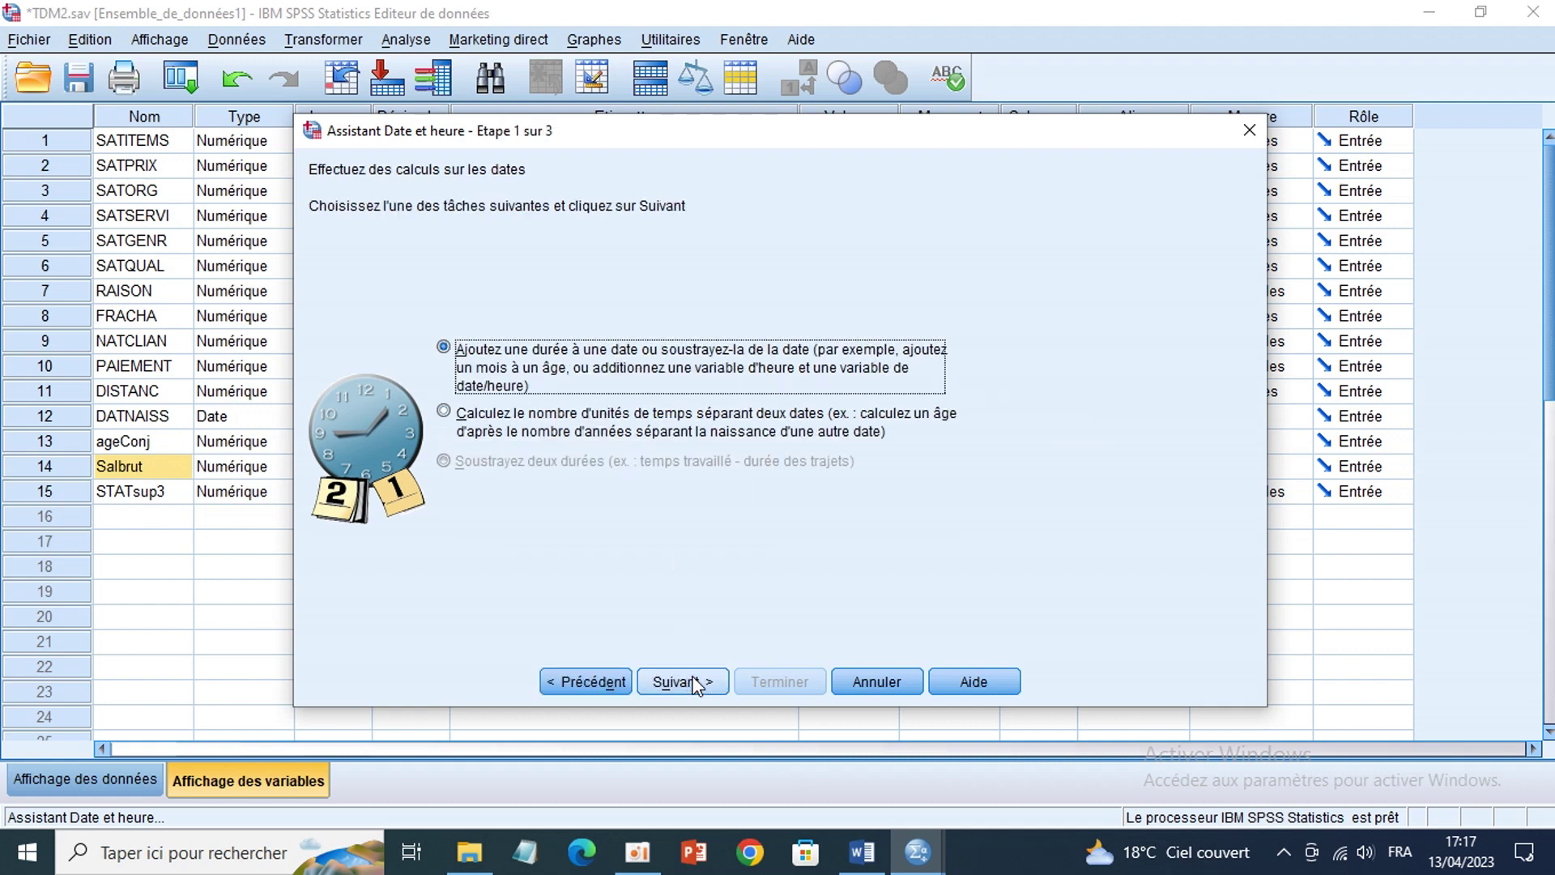
pyautogui.click(579, 429)
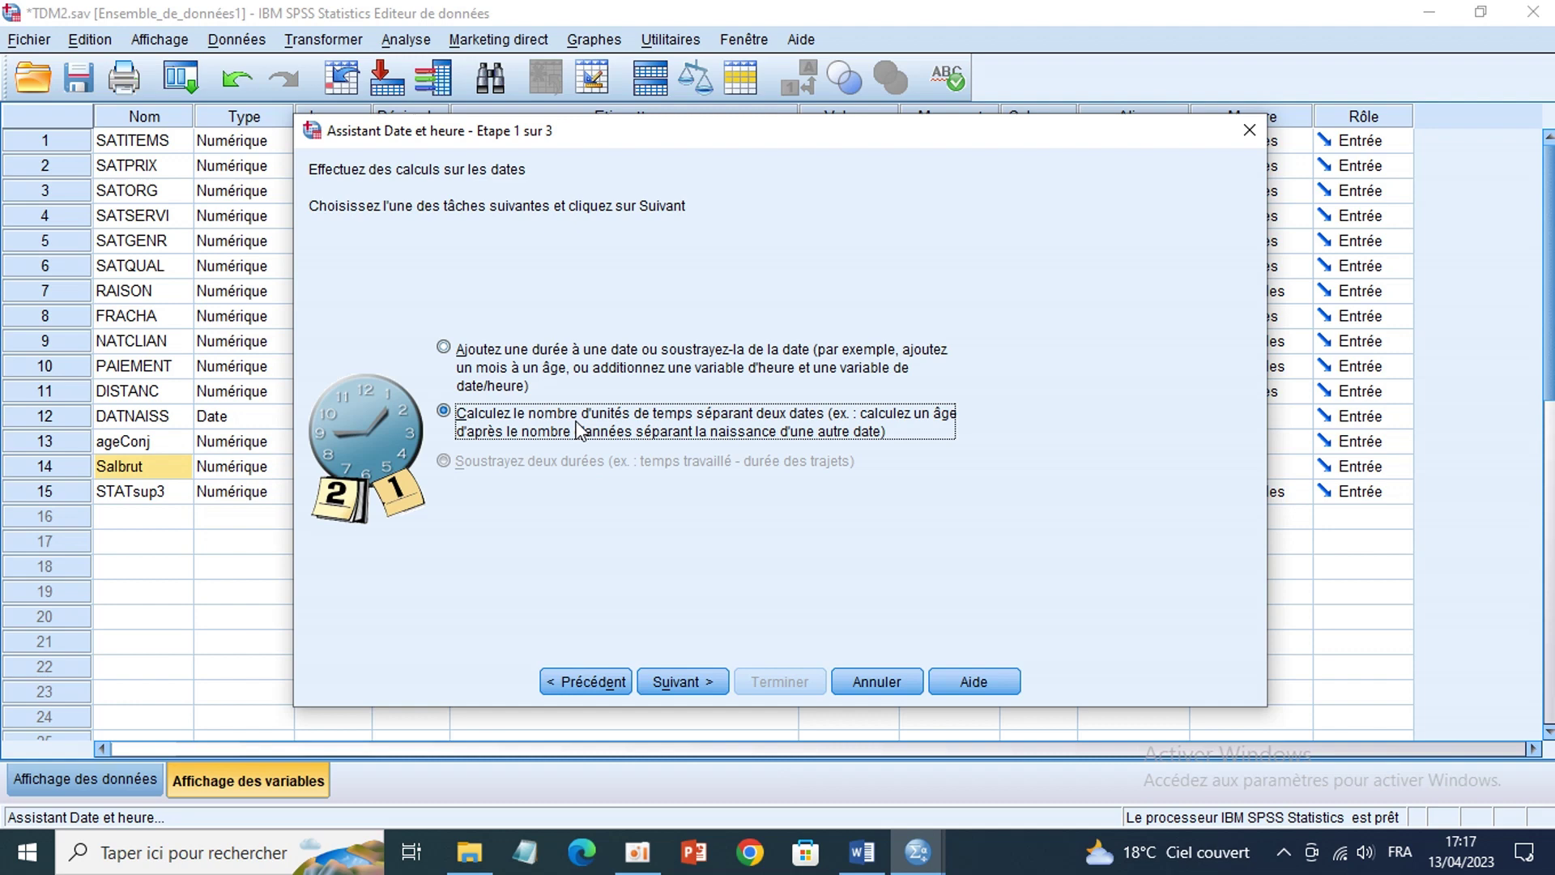
pyautogui.click(671, 682)
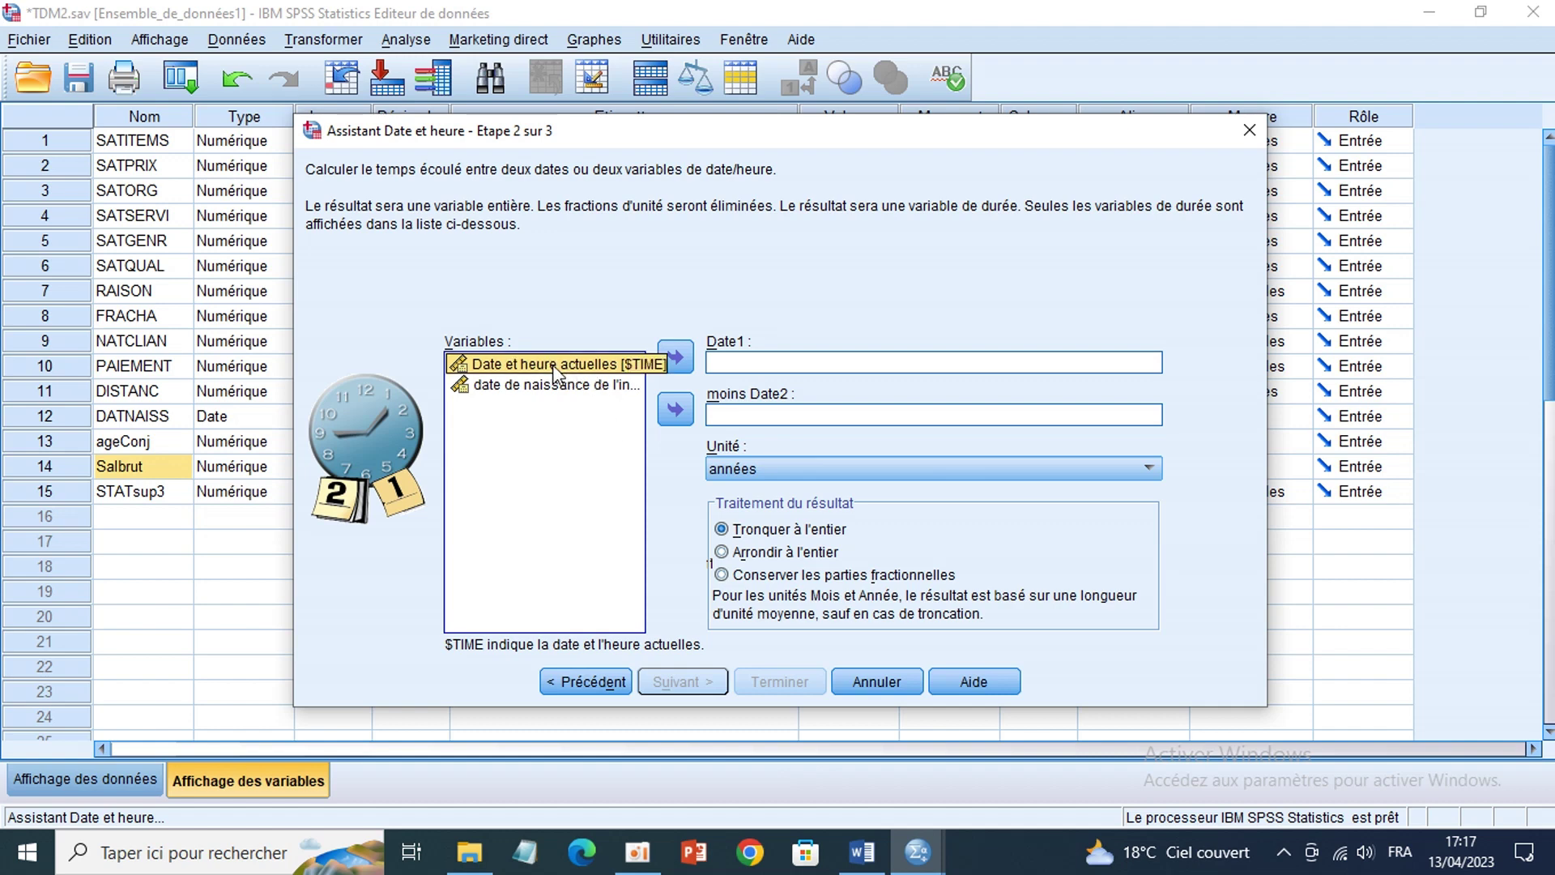
# Step: Set Date1 to the current date and time [$TIME] and the subtracted Date2 to DATNAISS
pyautogui.click(669, 371)
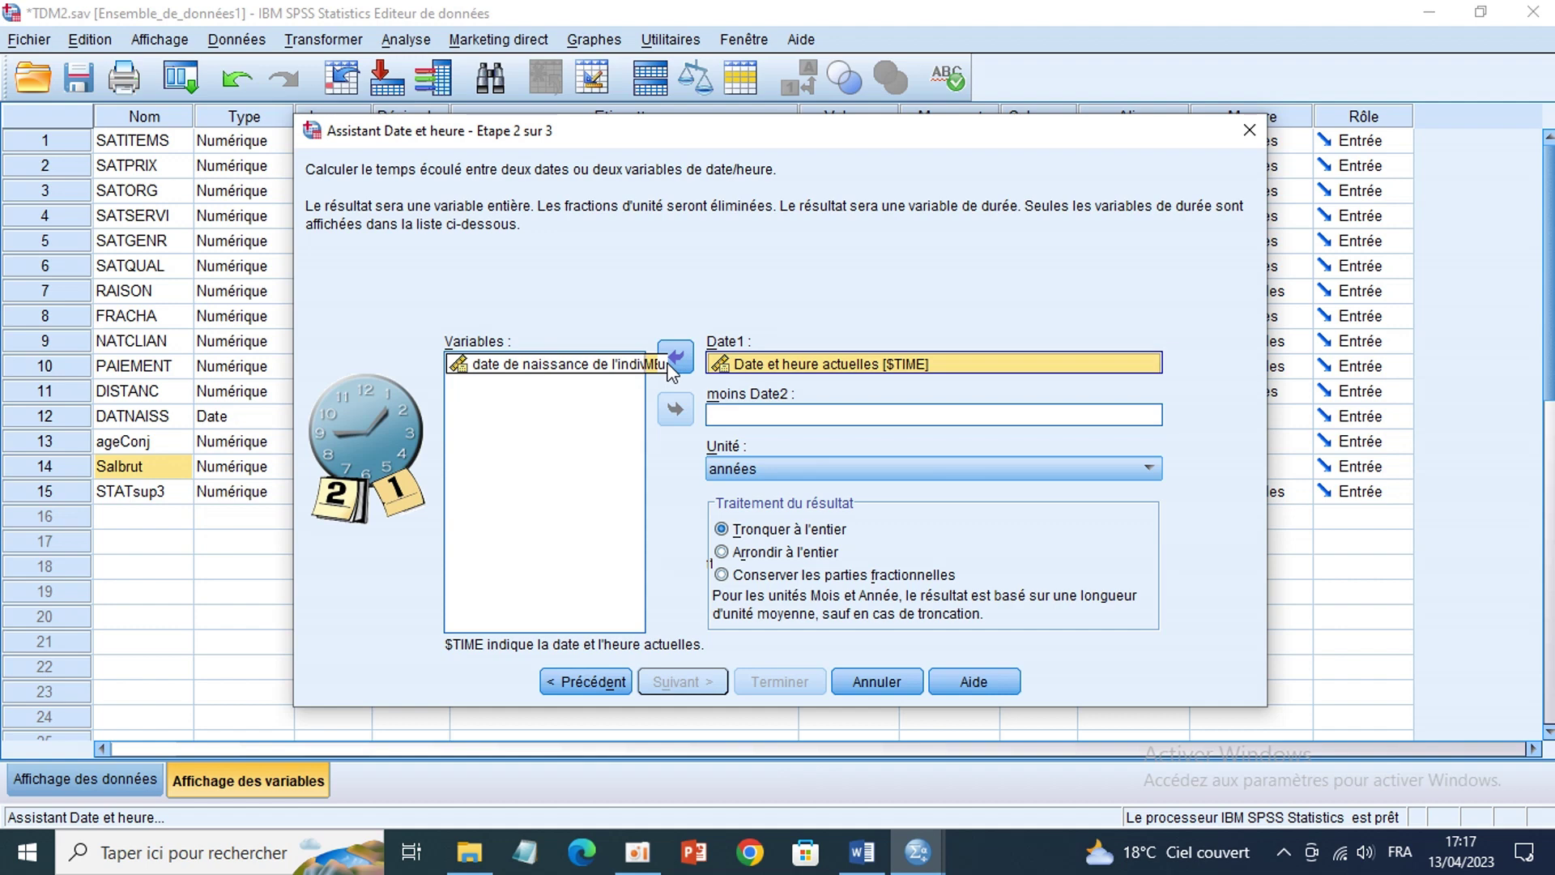
pyautogui.click(536, 371)
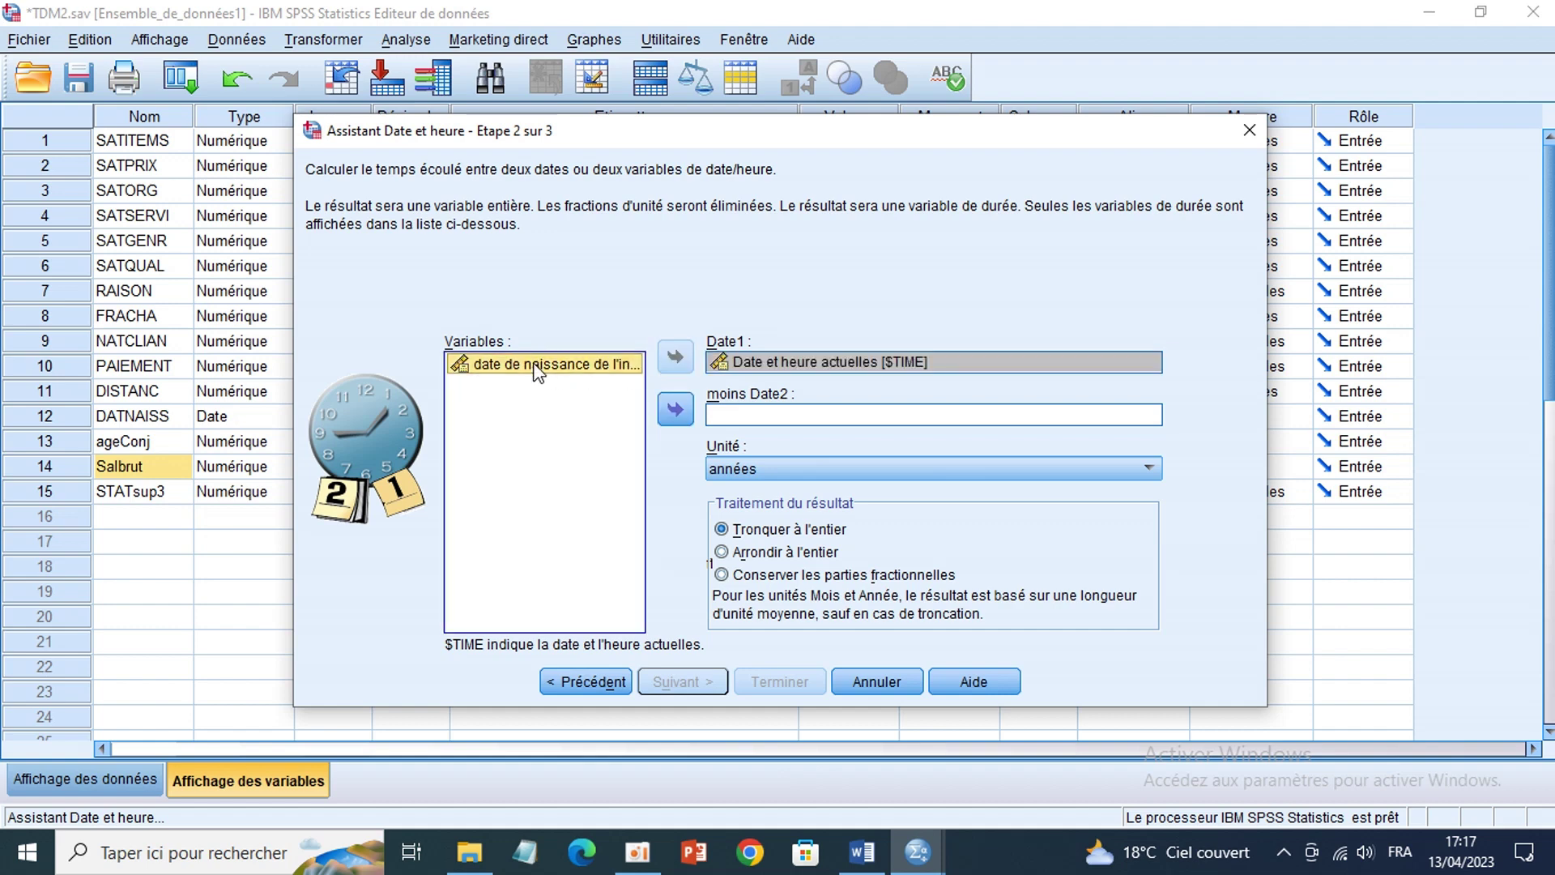
pyautogui.click(676, 410)
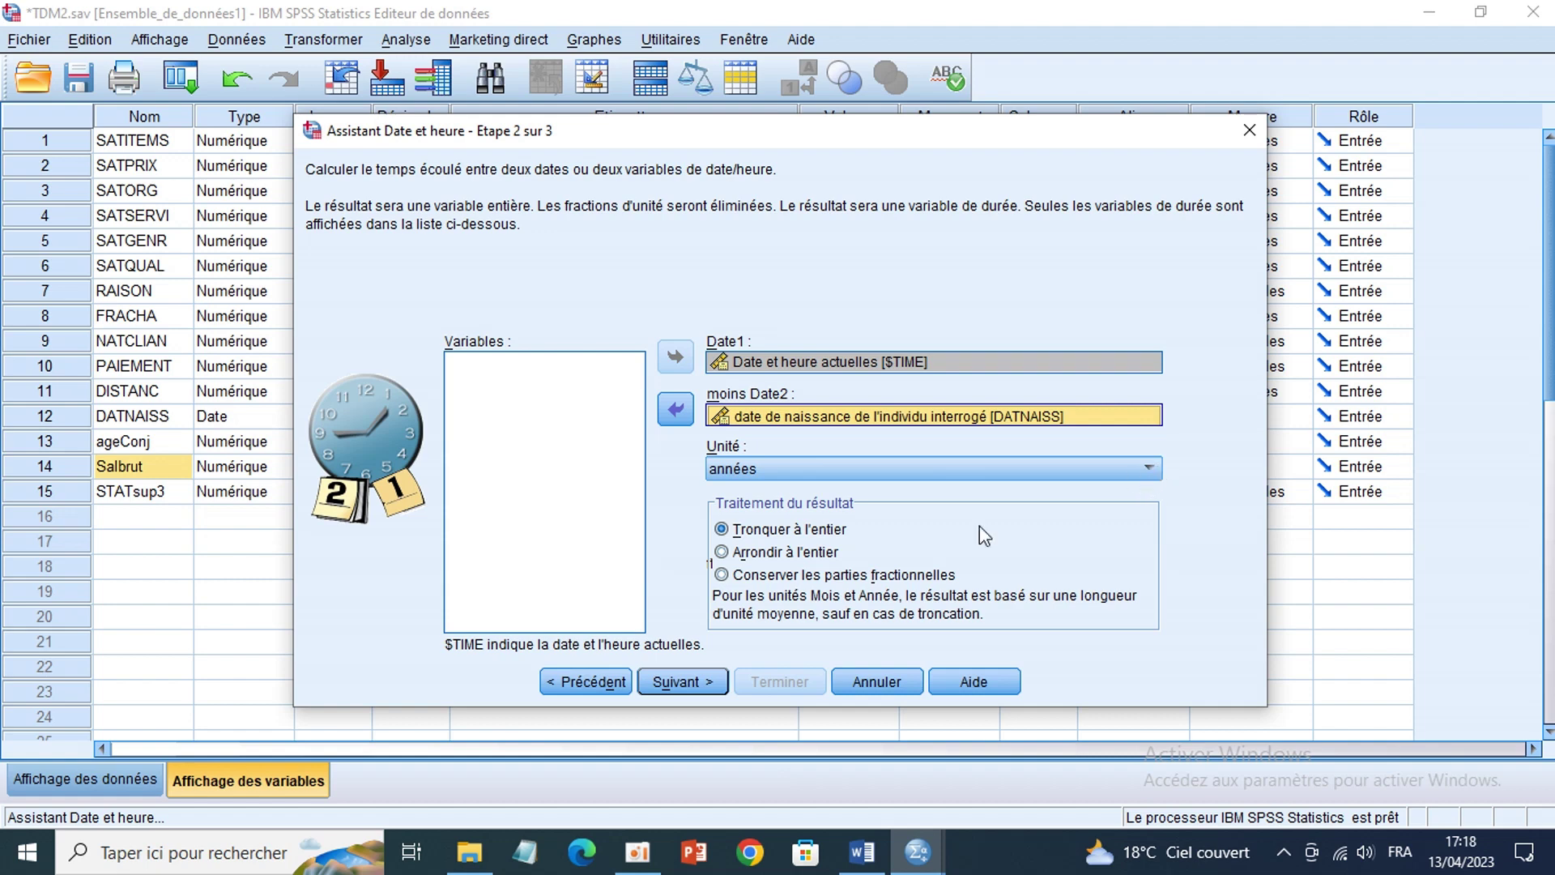
pyautogui.press('Tab')
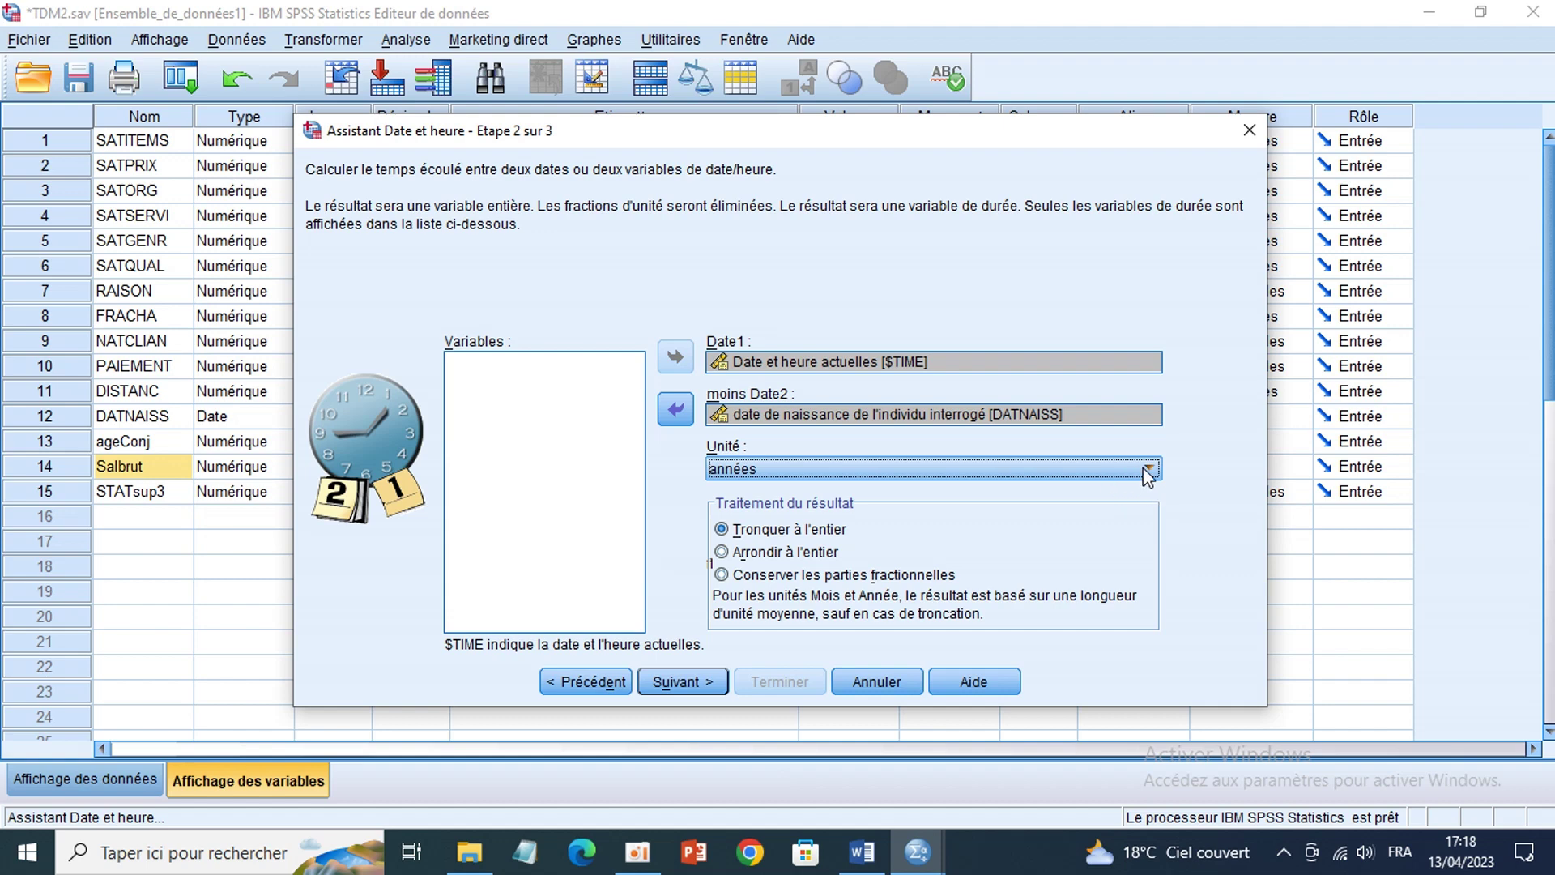
# Step: Try Secondes as the result unit, set it back to années and continue to the wizard's final stage
pyautogui.click(1145, 469)
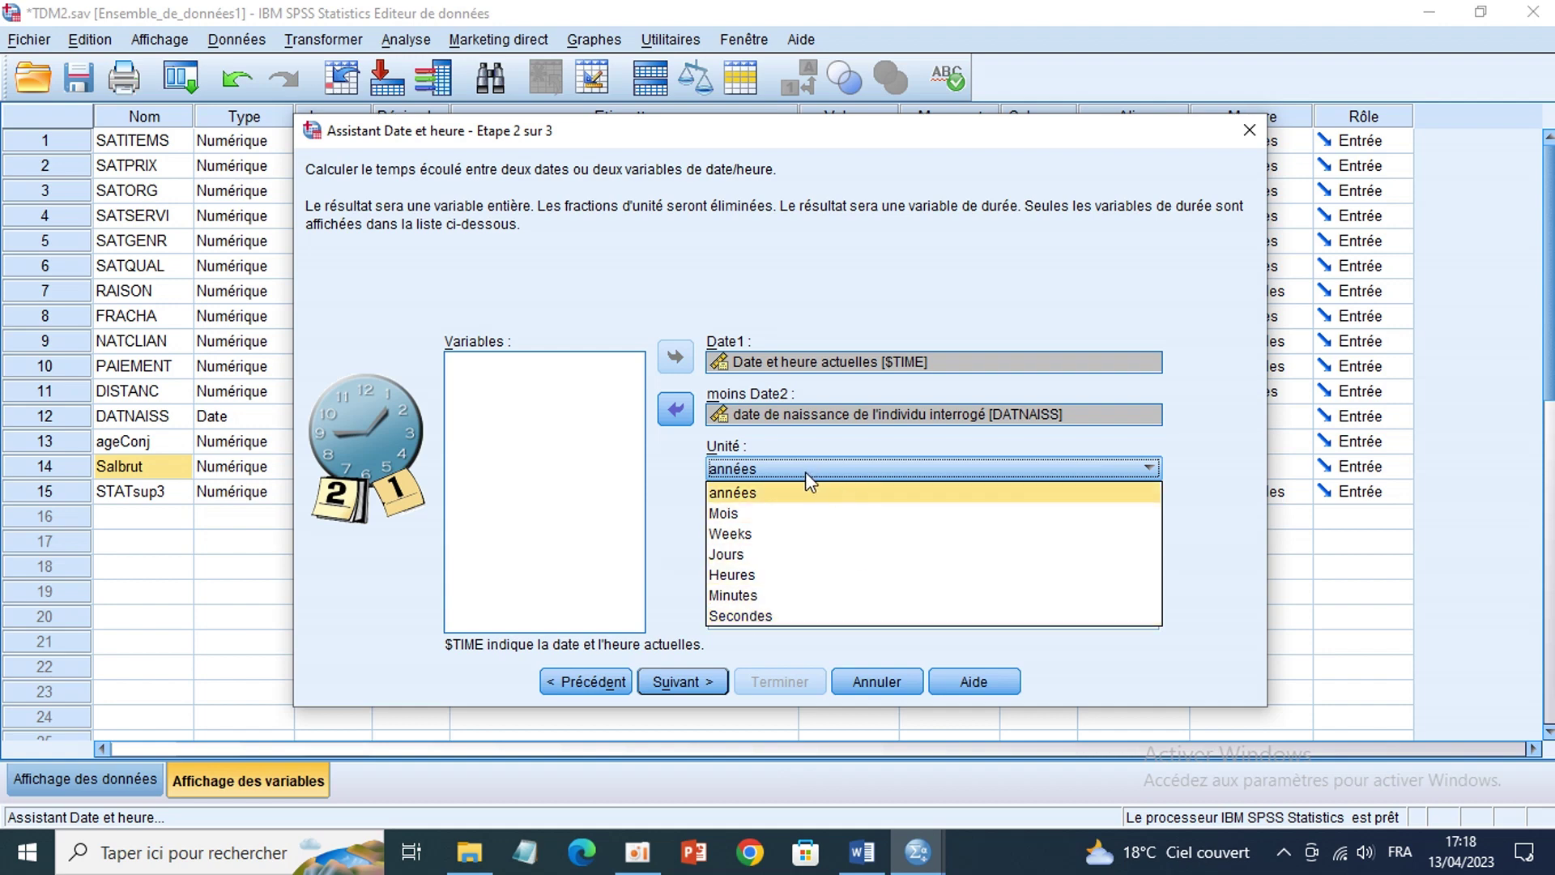
pyautogui.click(769, 615)
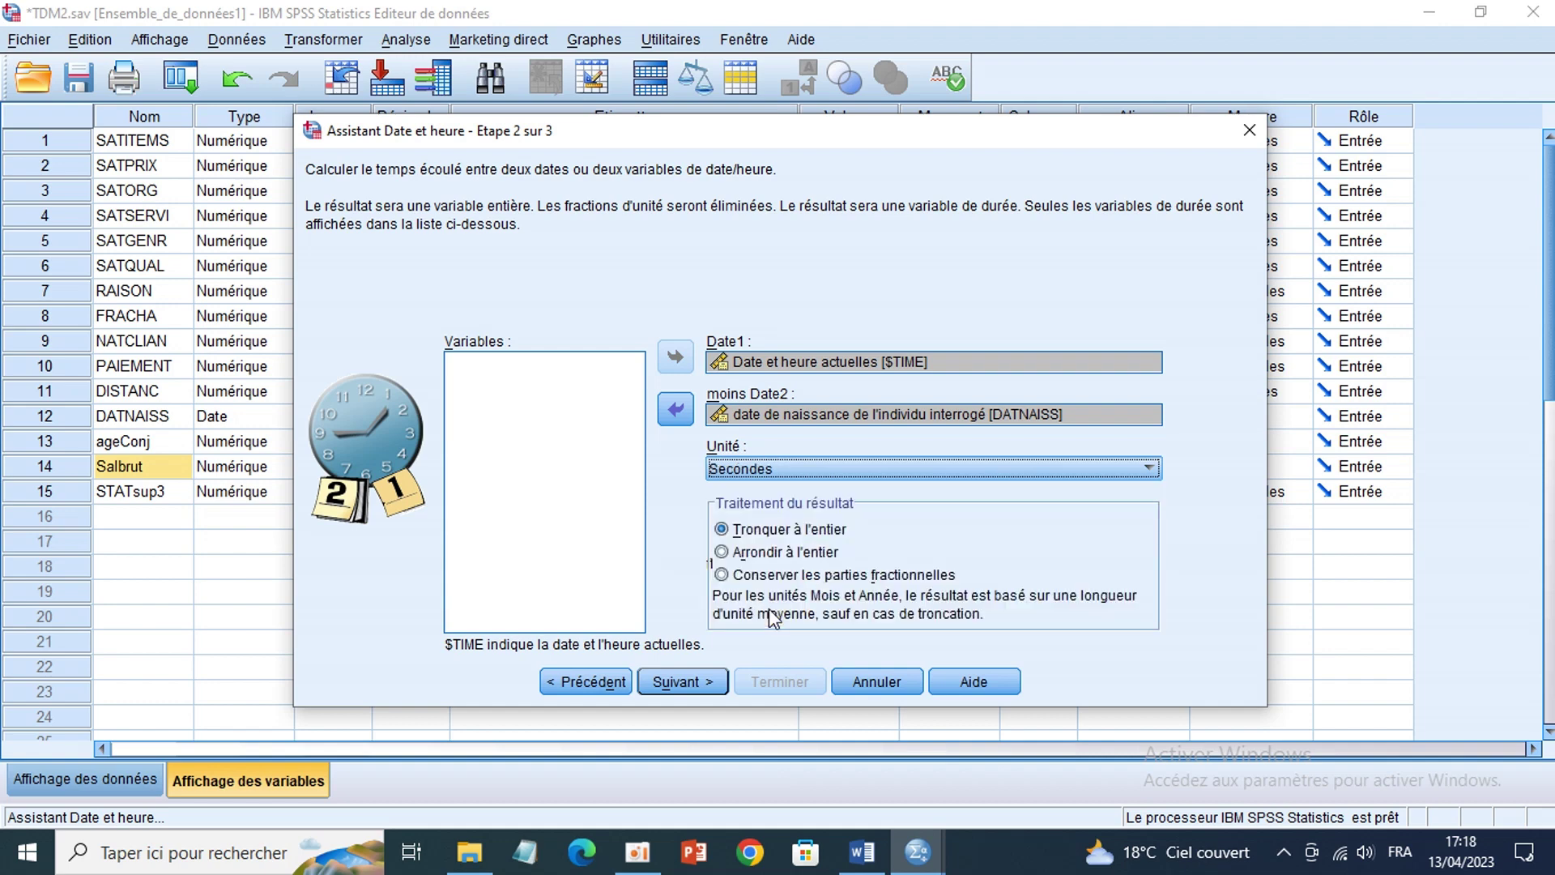
pyautogui.click(1127, 471)
pyautogui.click(771, 494)
pyautogui.click(683, 689)
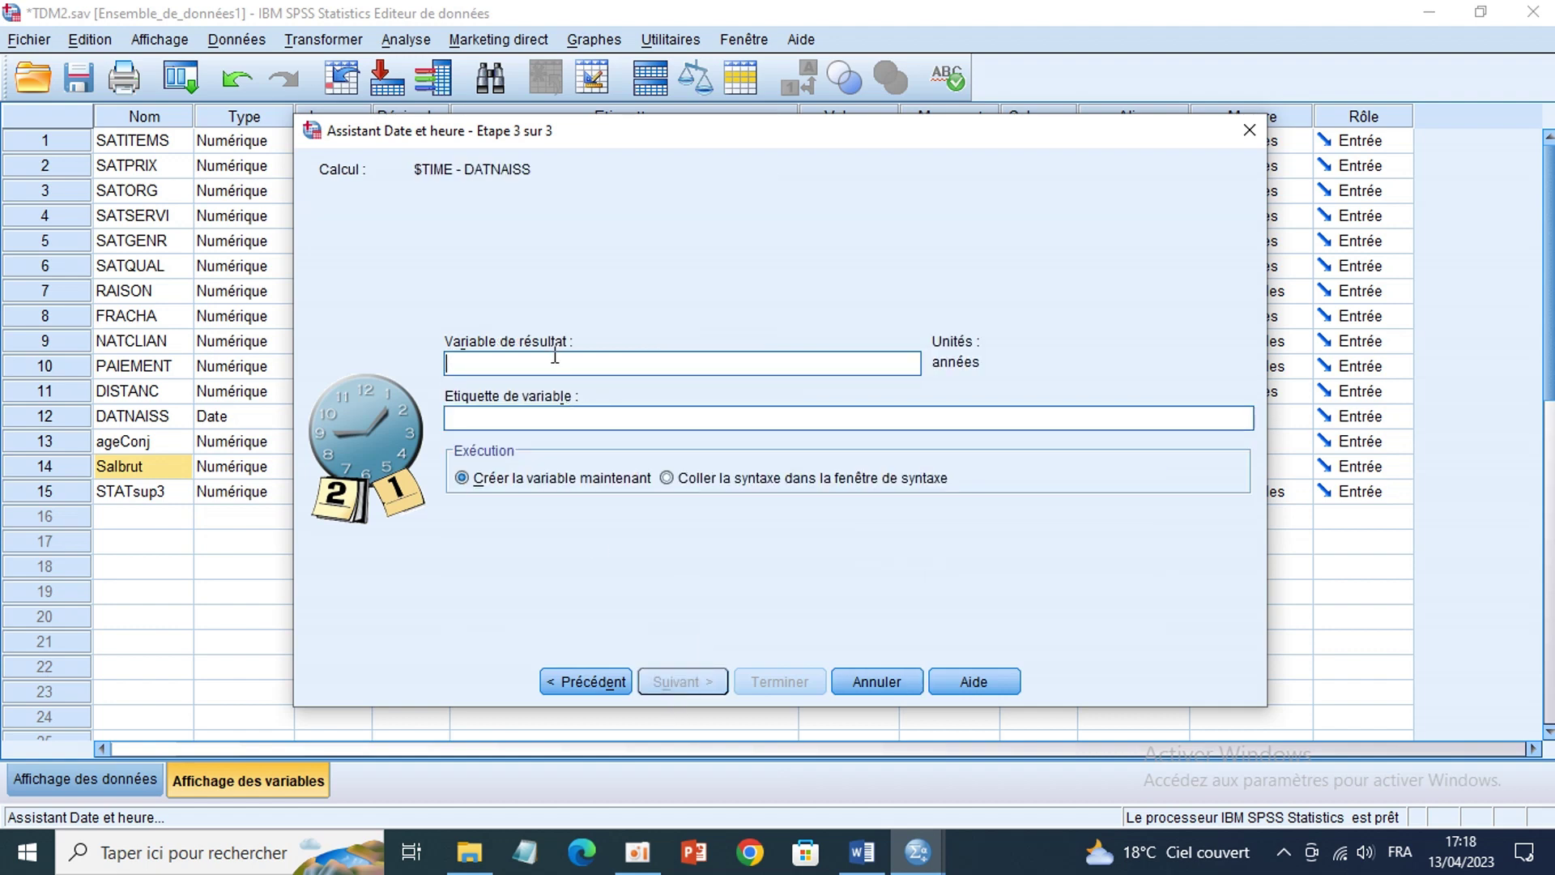
# Step: Name the result variable AGE
pyautogui.write('A')
pyautogui.press('BackSpace')
pyautogui.write('AG')
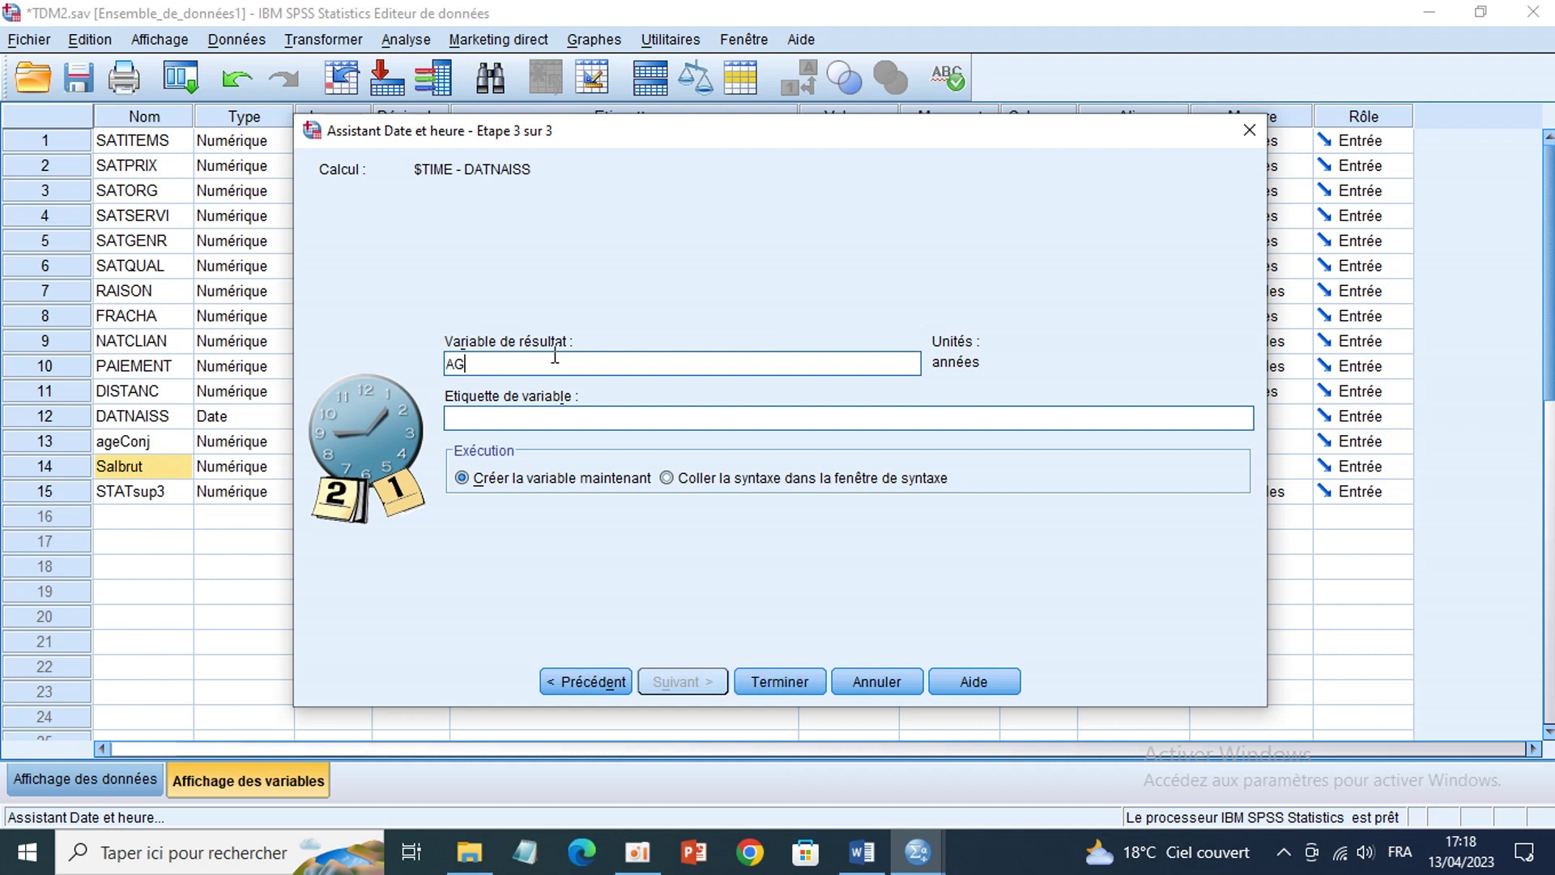
pyautogui.write('E')
# Step: Label AGE with "âge de chaque individu" copied from question 3 in Word and finish by pasting the calculation as syntax
pyautogui.click(558, 419)
pyautogui.click(862, 852)
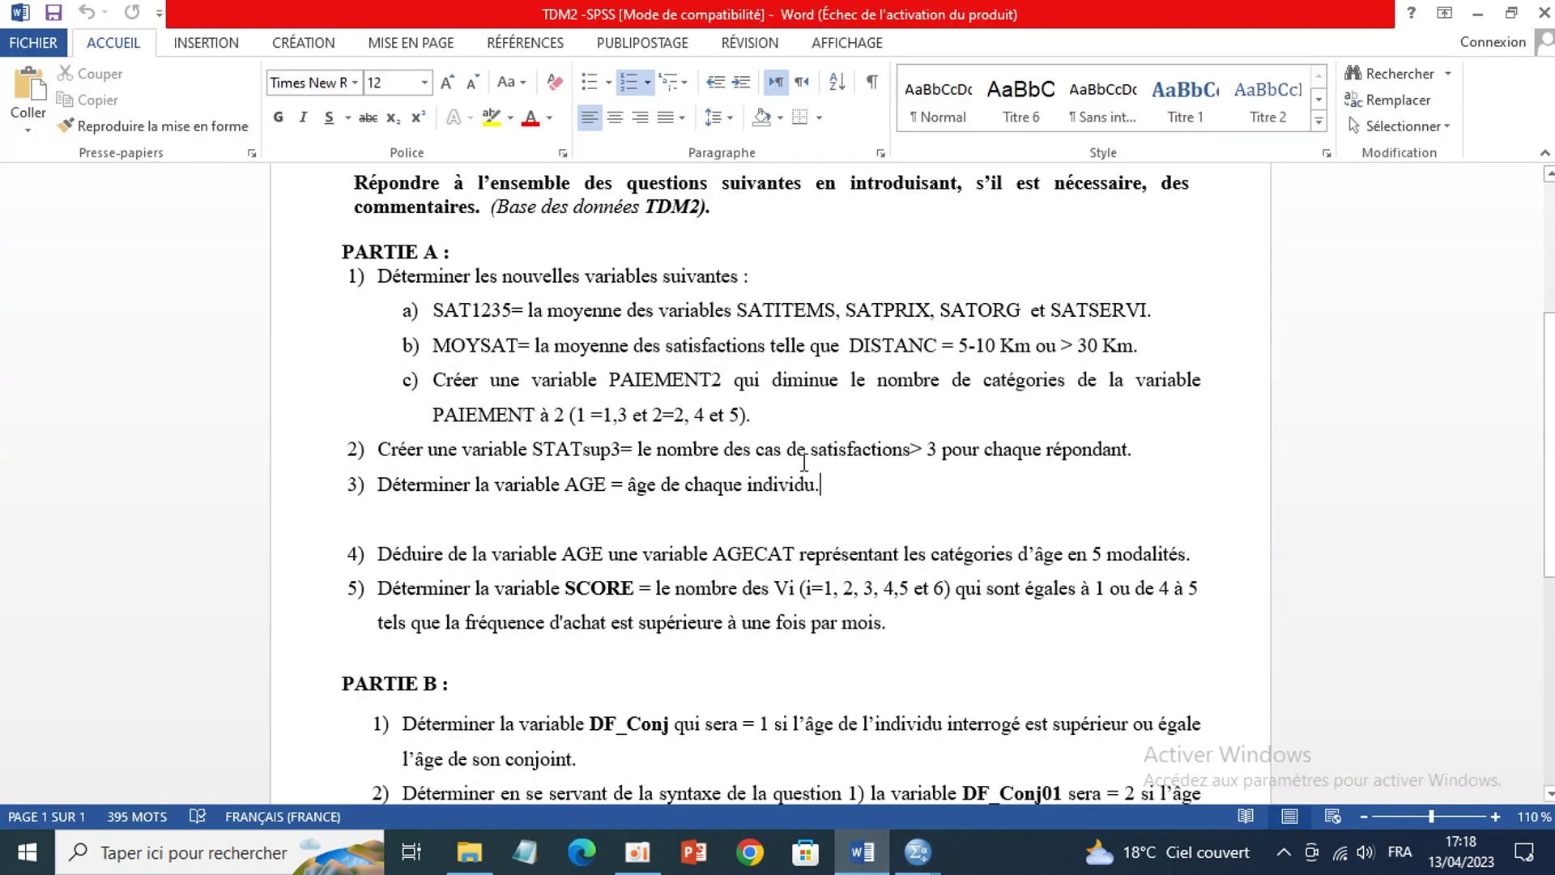
pyautogui.moveTo(637, 491); pyautogui.dragTo(800, 486)
pyautogui.hotkey('ctrl', 'c')
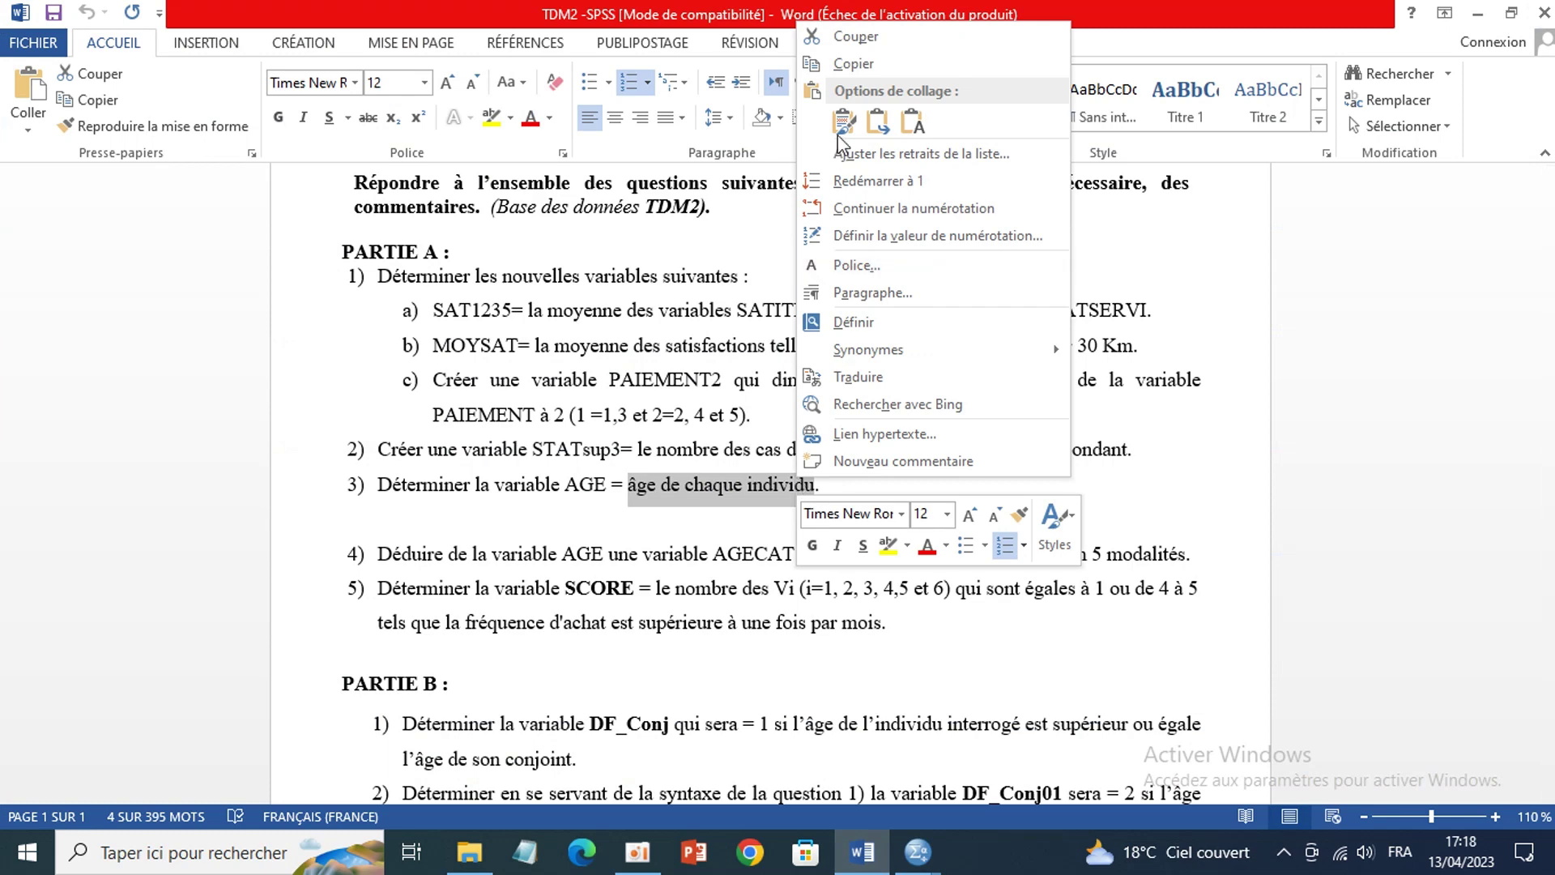
pyautogui.click(851, 65)
pyautogui.moveTo(918, 852)
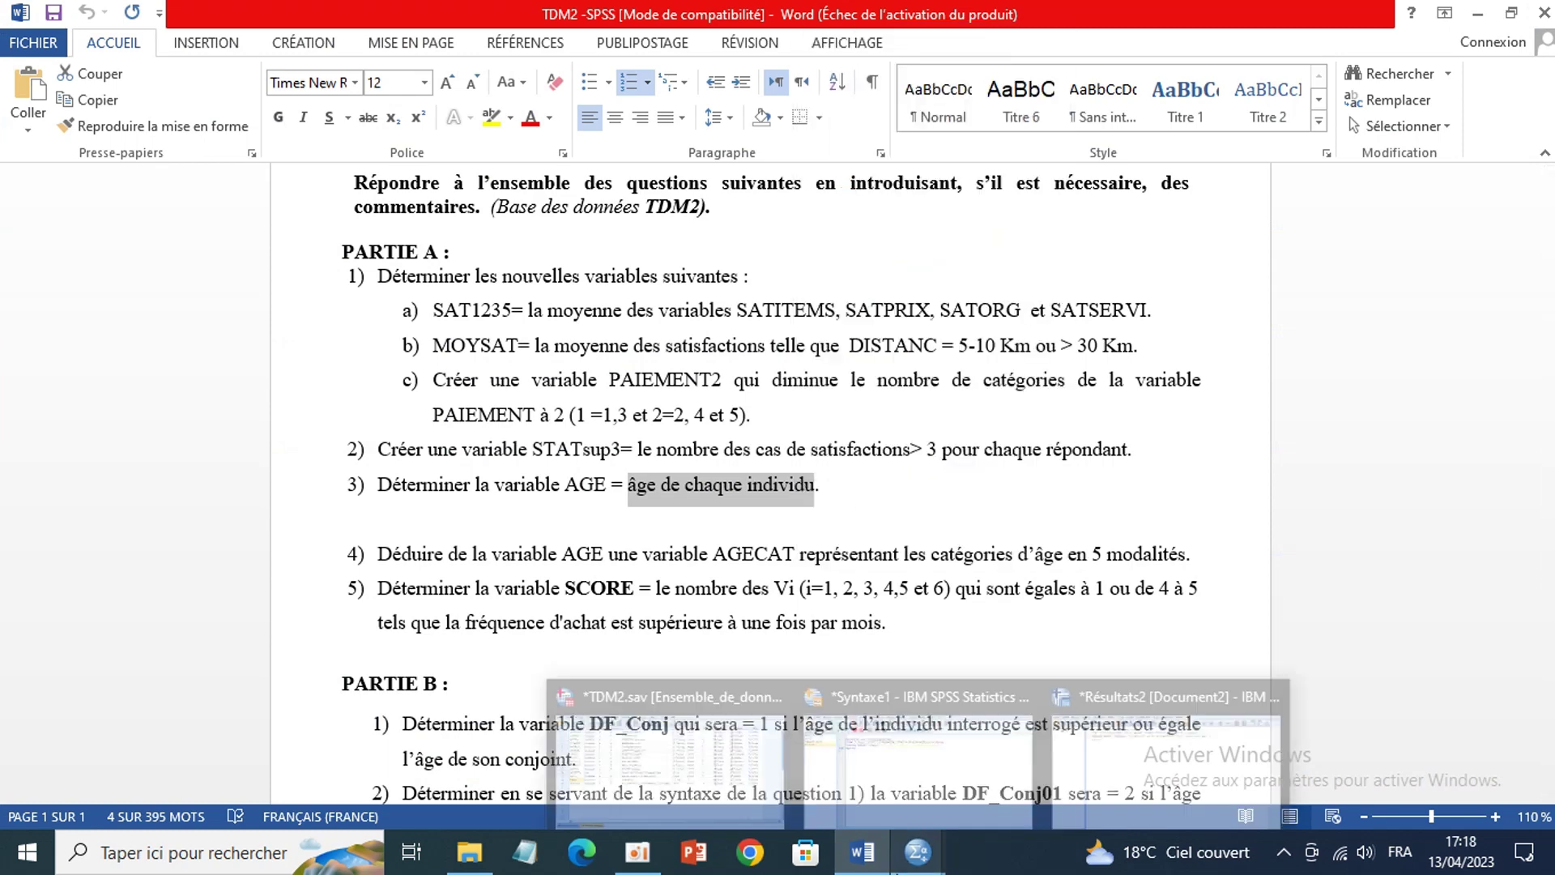
pyautogui.moveTo(996, 799)
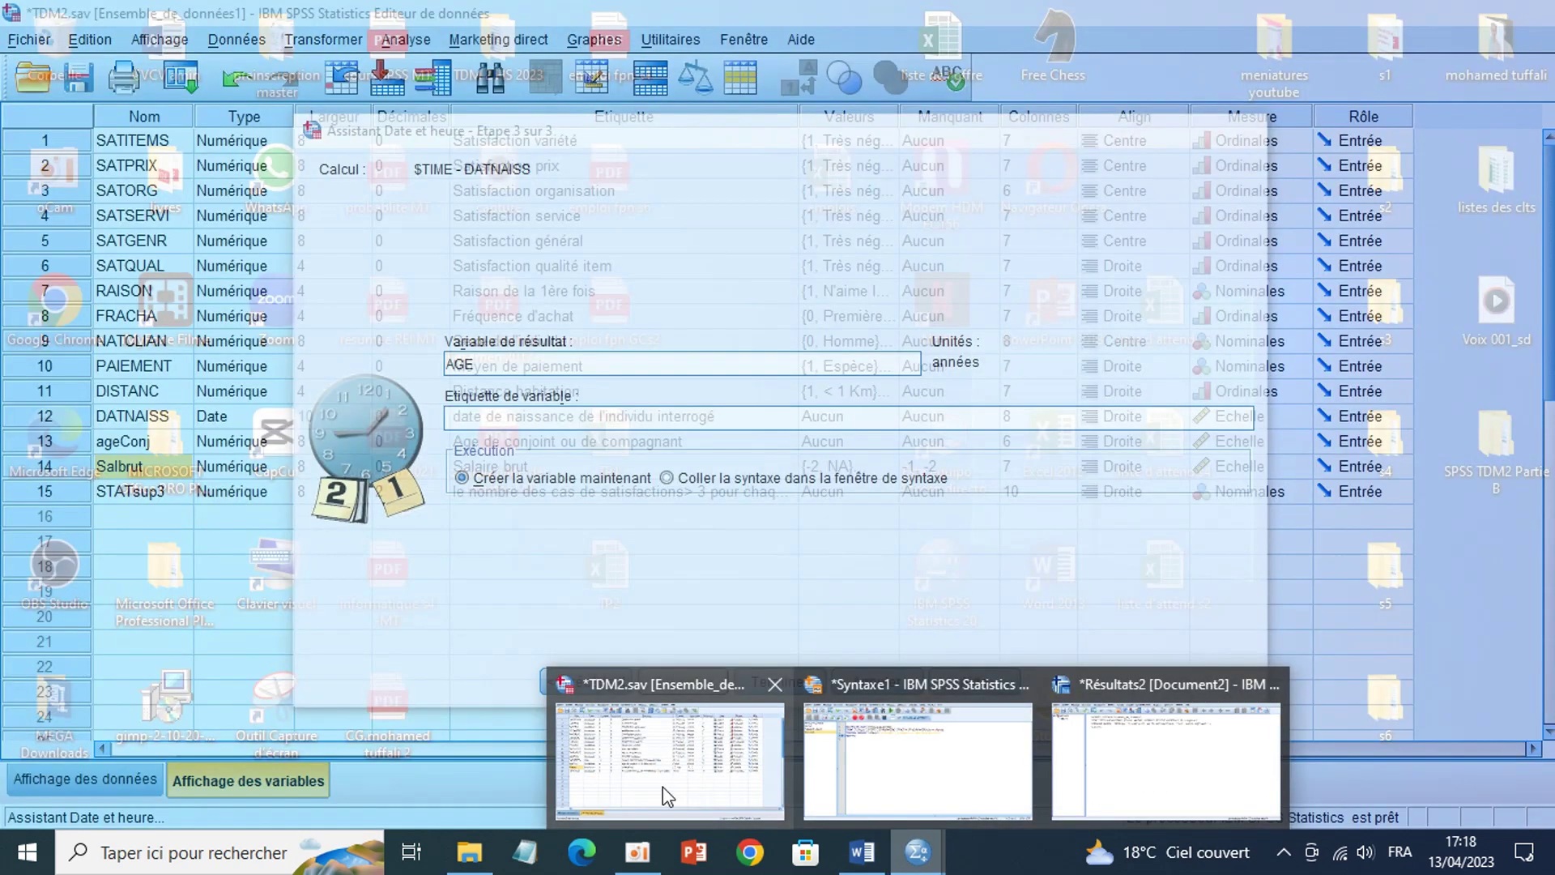
pyautogui.click(663, 785)
pyautogui.rightClick(578, 416)
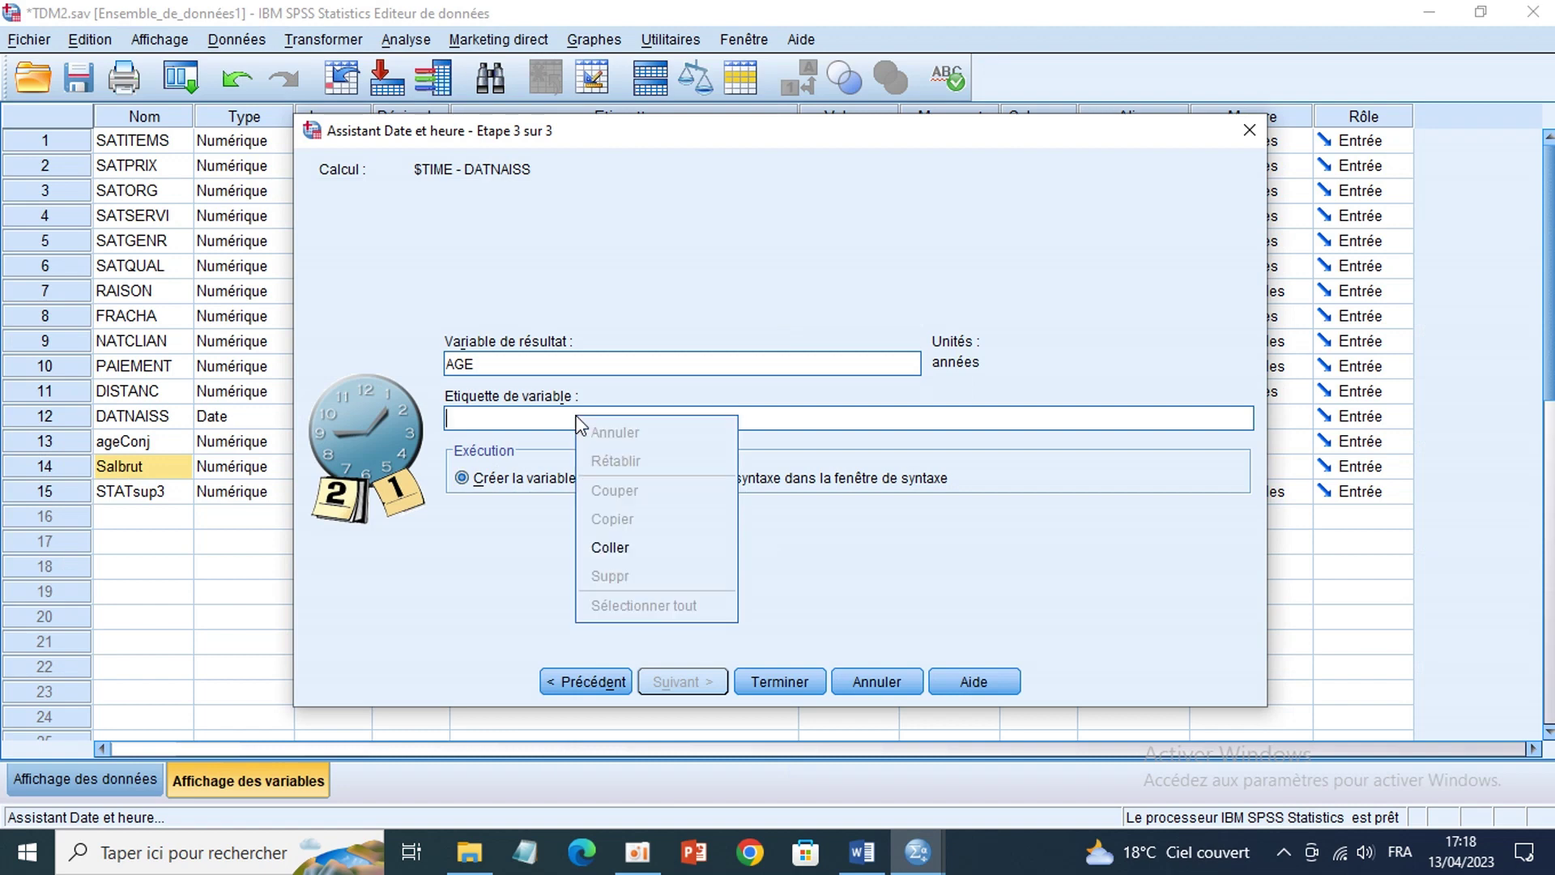
pyautogui.click(635, 541)
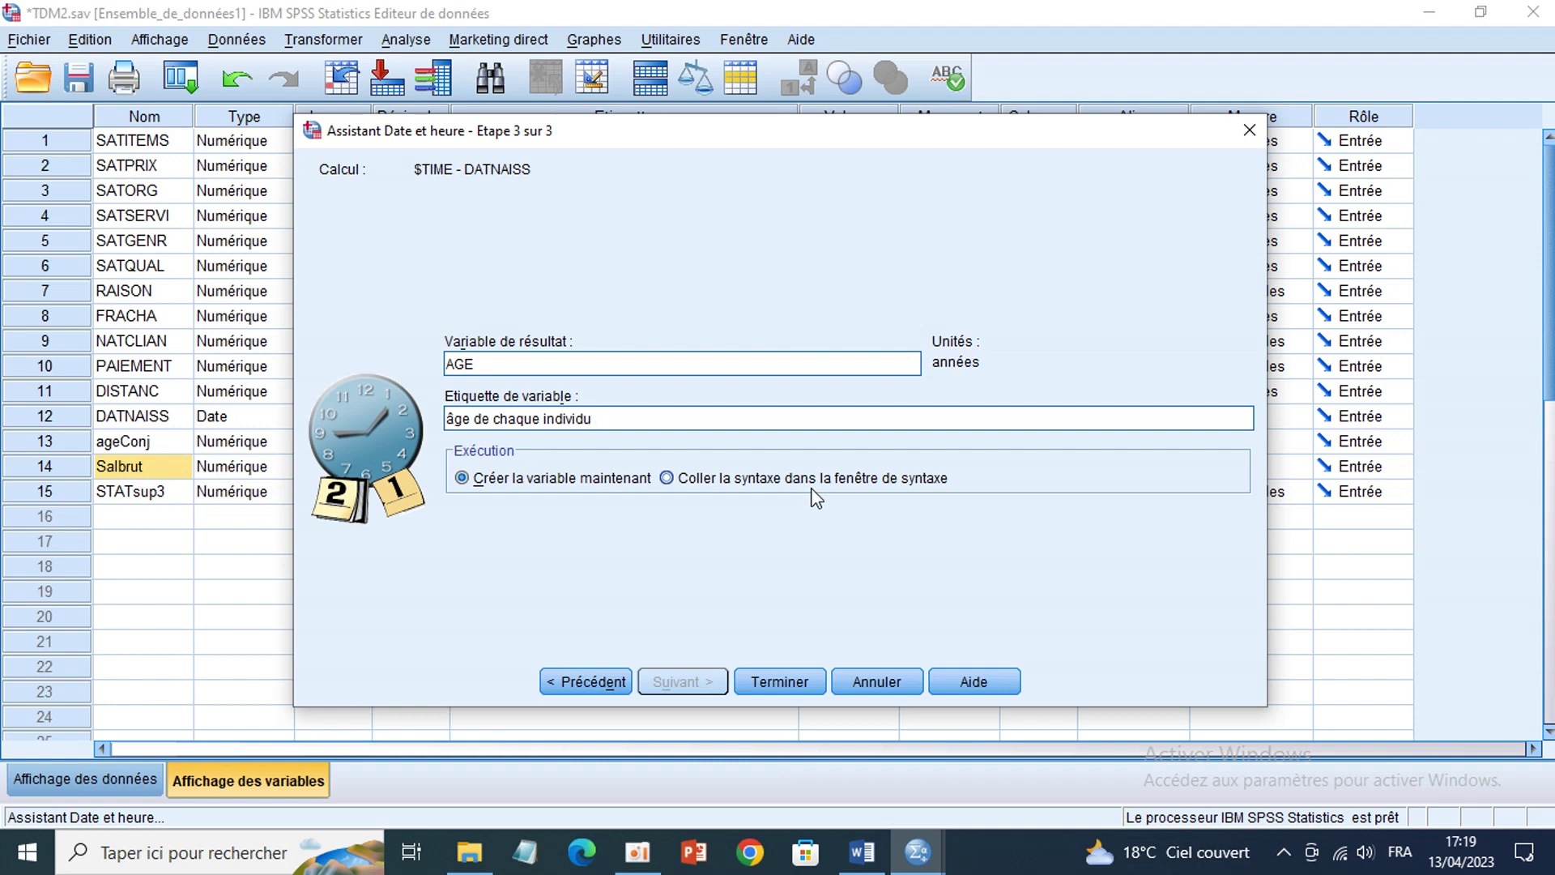
pyautogui.click(741, 491)
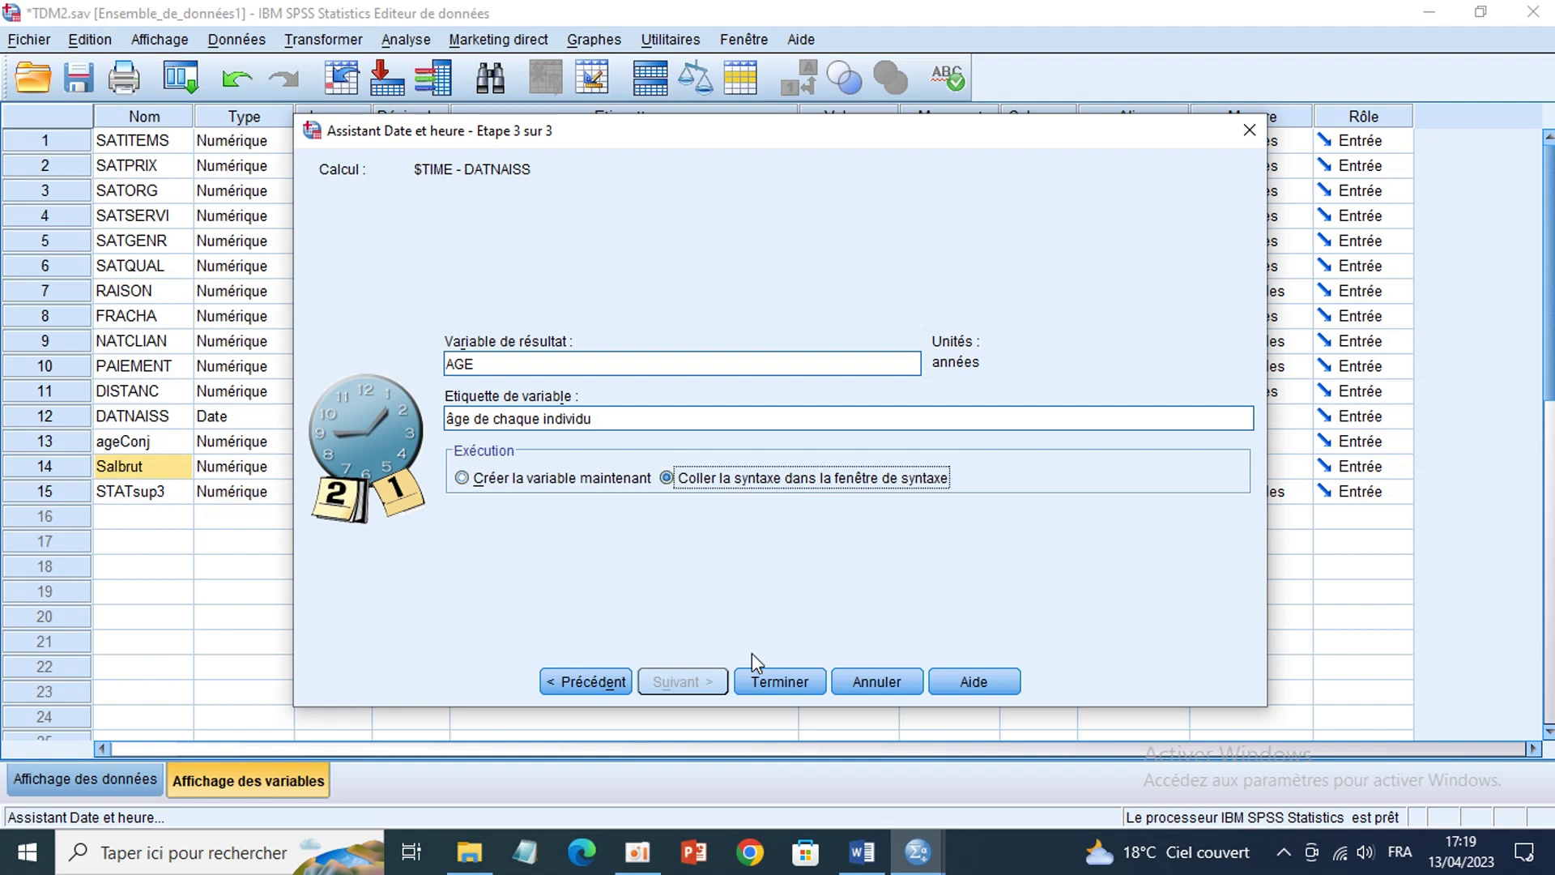
pyautogui.click(774, 680)
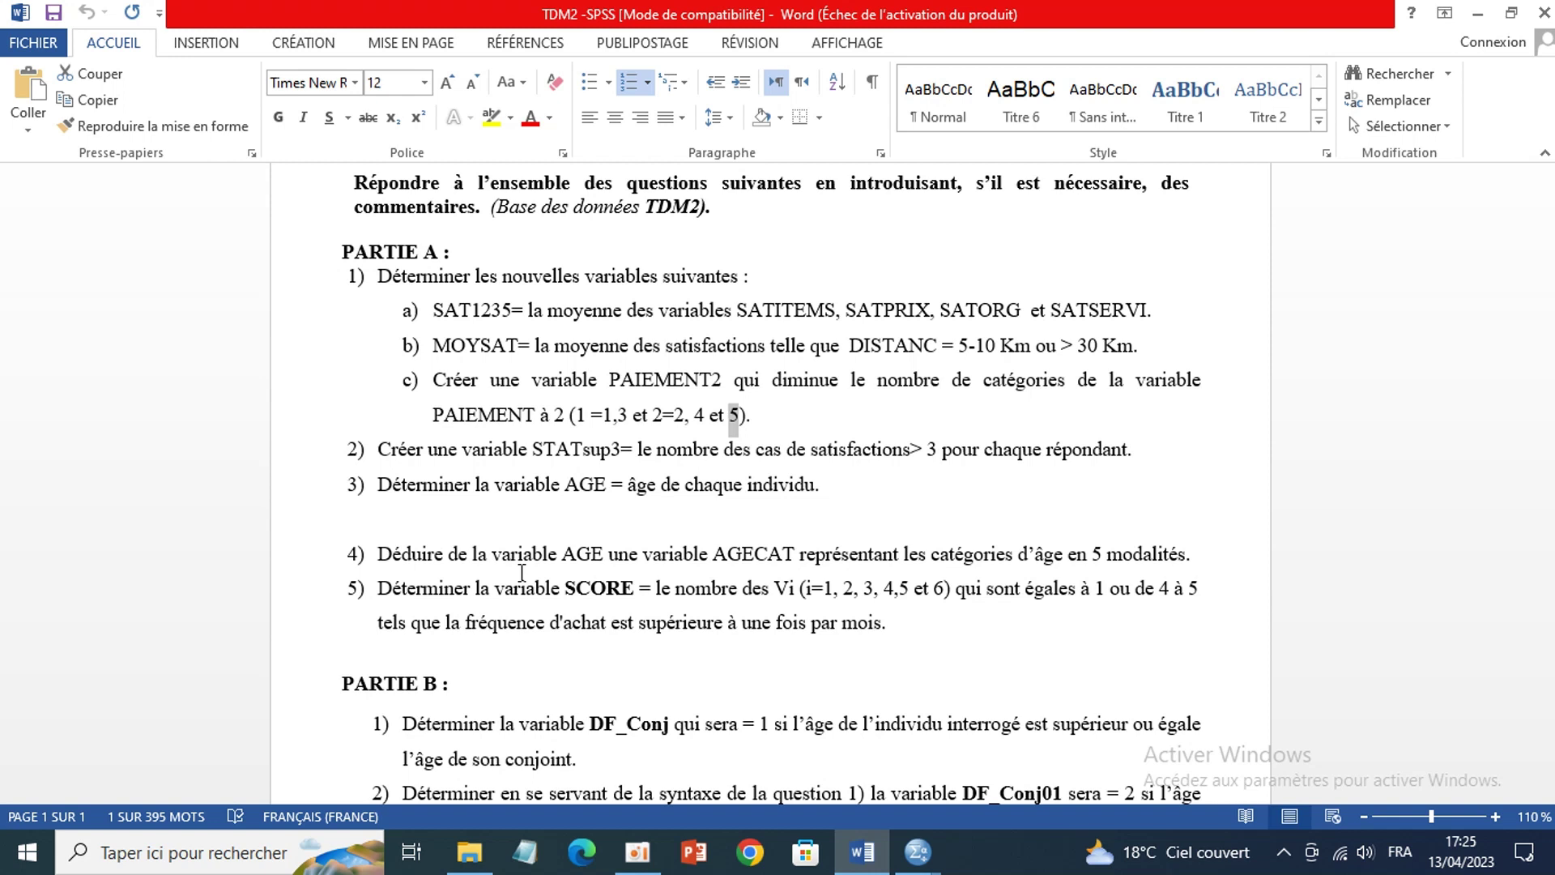
# Step: Copy the variable name AGECAT from question 4 in the Word document
pyautogui.doubleClick(746, 553)
pyautogui.hotkey('ctrl', 'c')
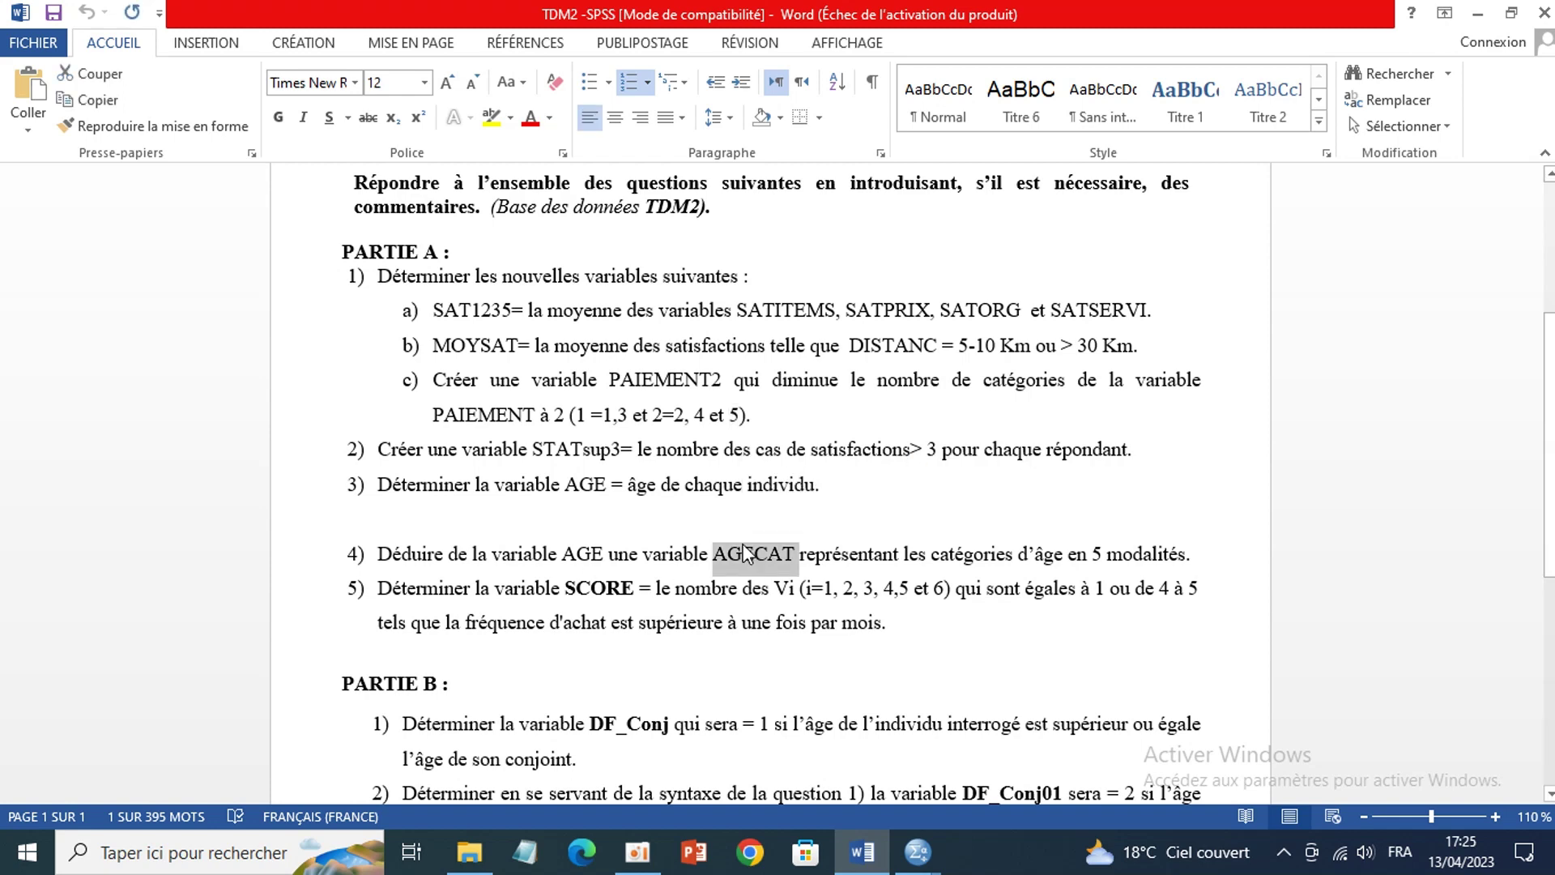
pyautogui.rightClick(746, 553)
pyautogui.click(830, 138)
# Step: Switch to TDM2.sav in SPSS, start Visual Binning and list its variables by name
pyautogui.moveTo(923, 863)
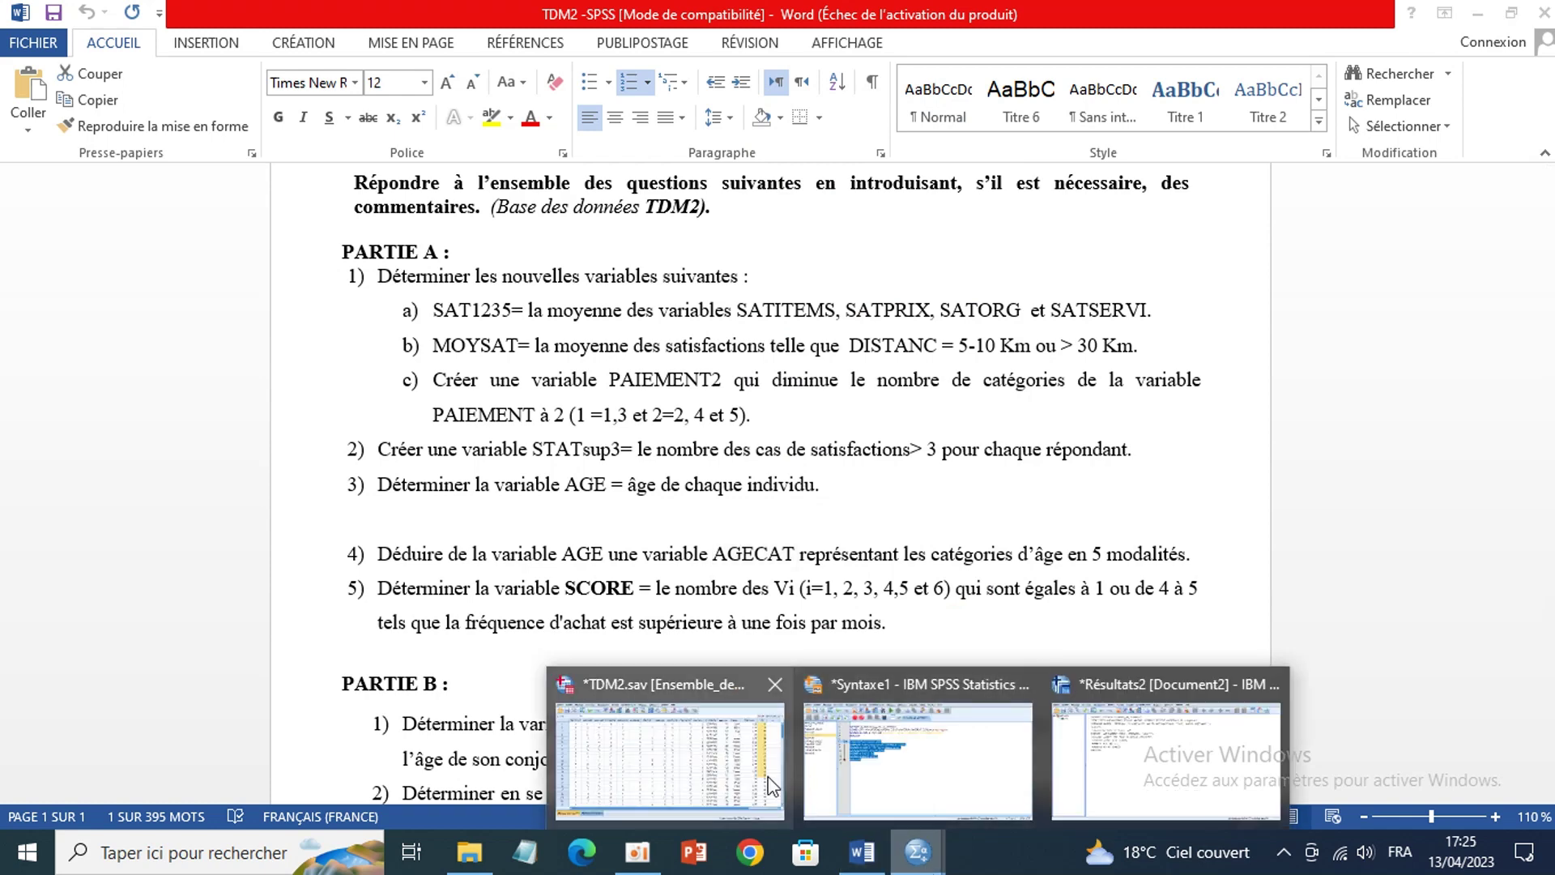
pyautogui.click(697, 770)
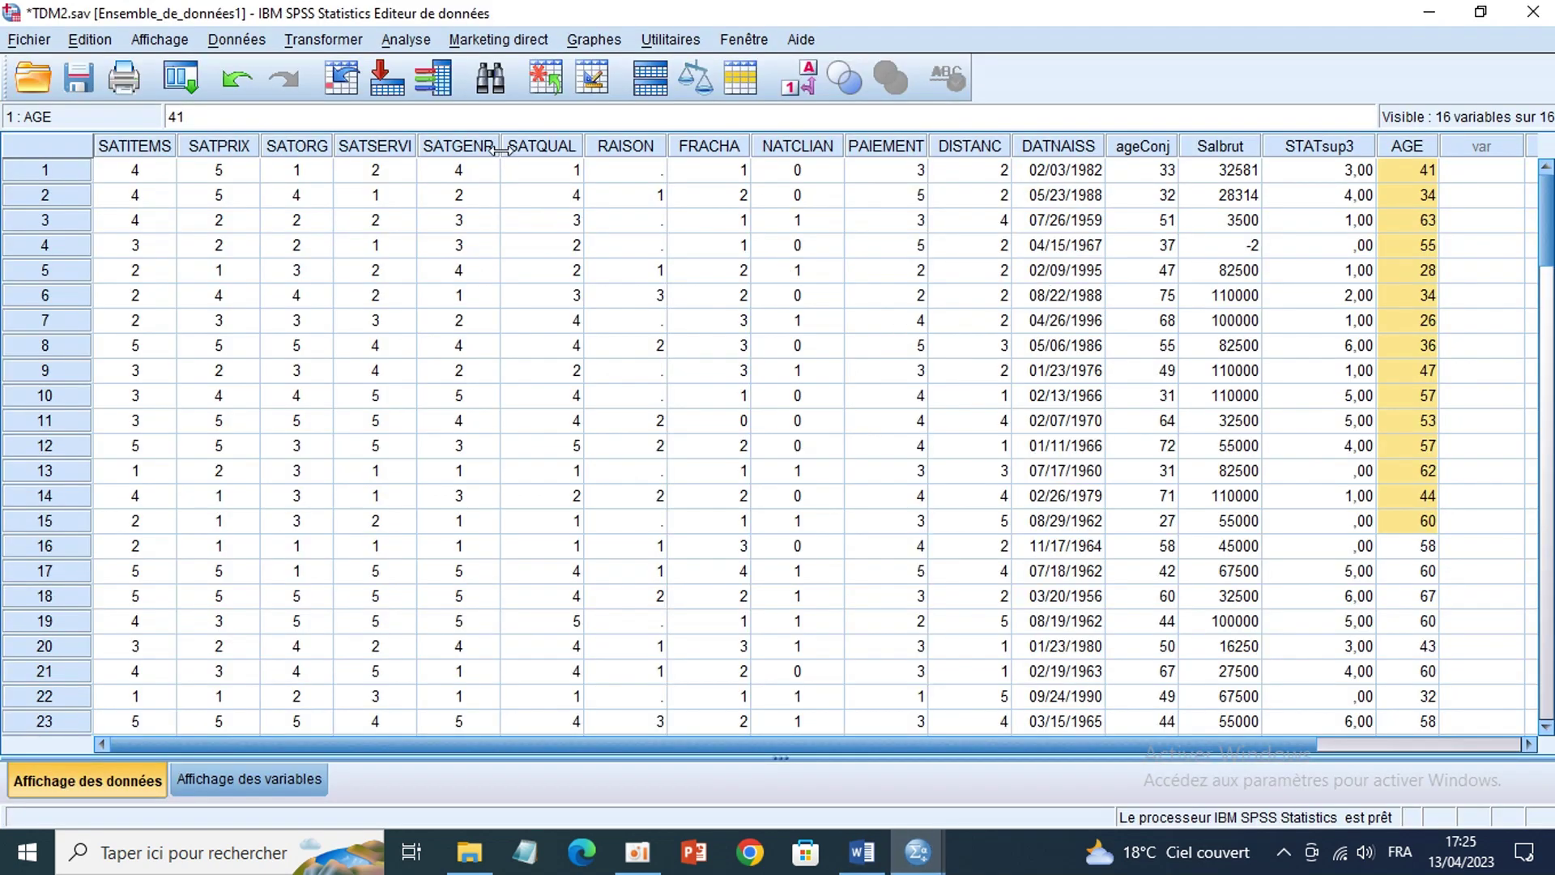
pyautogui.click(328, 42)
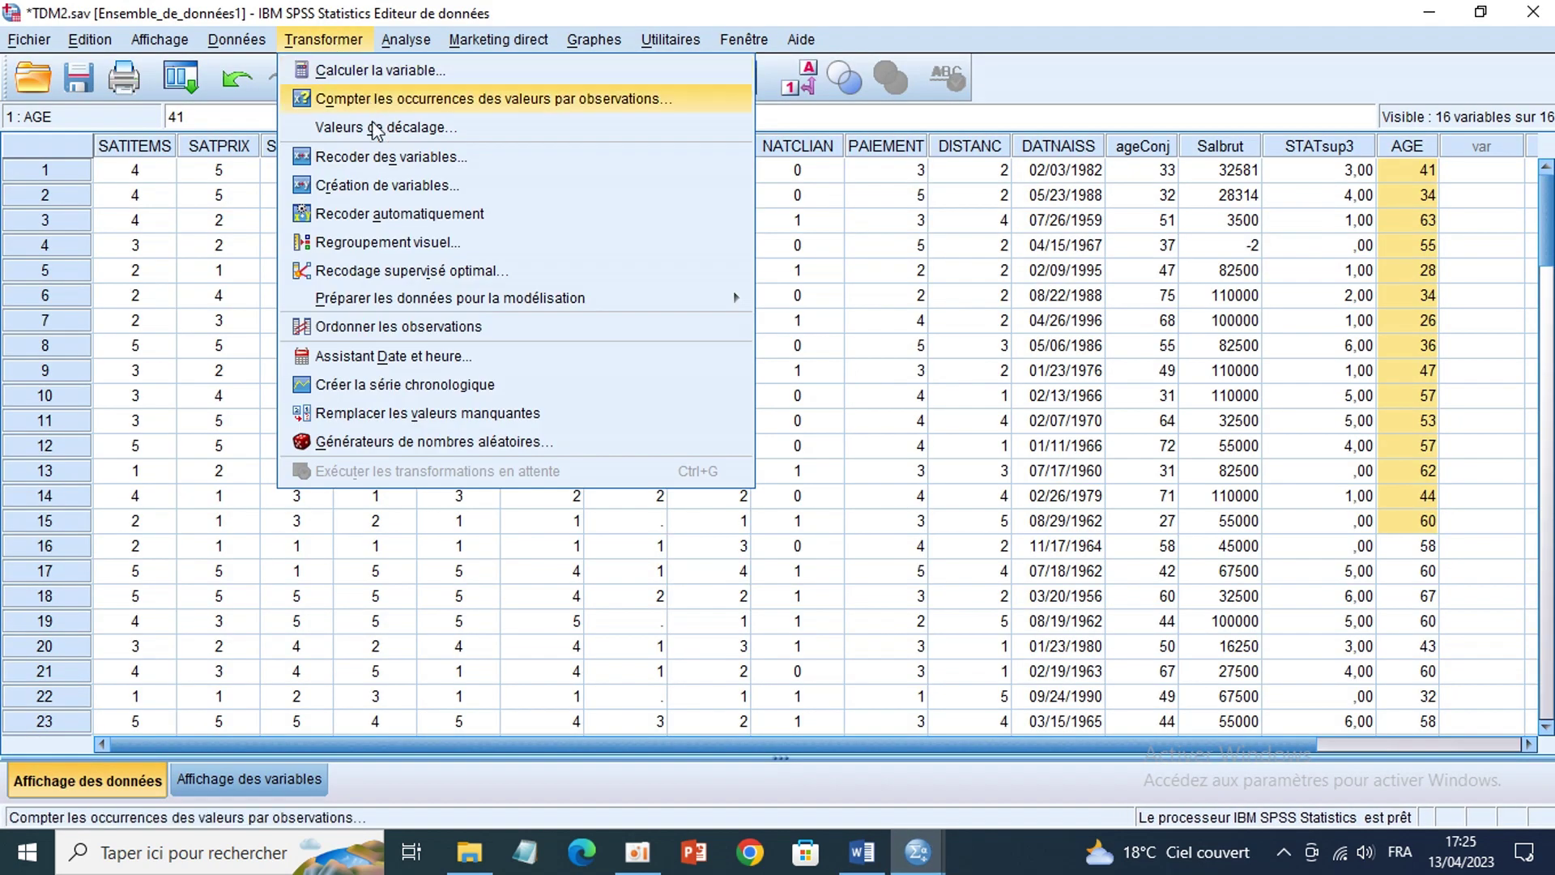
pyautogui.click(391, 238)
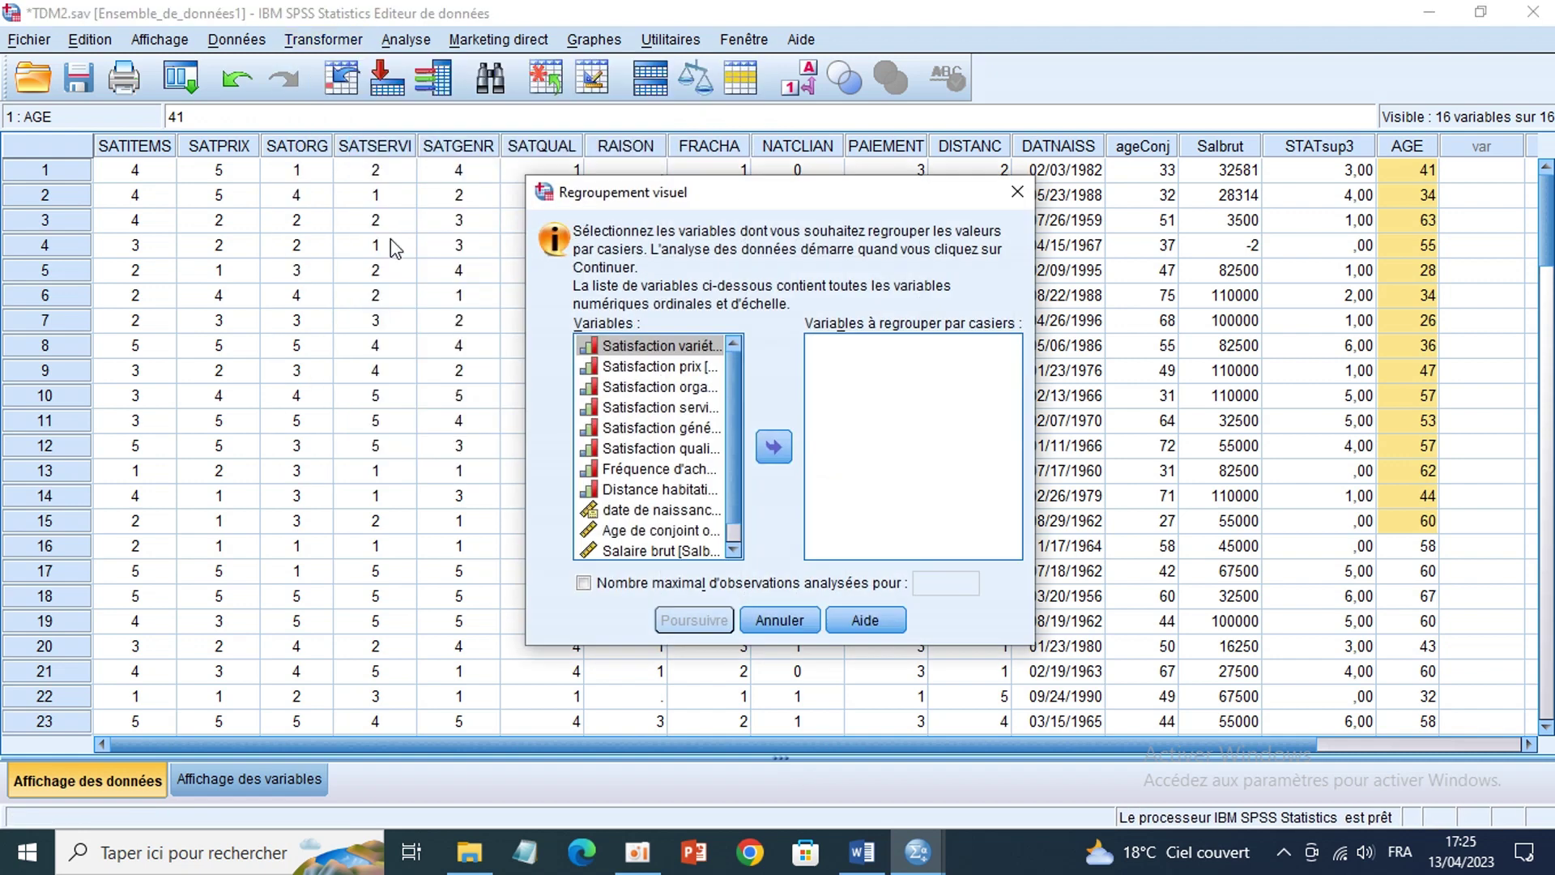
pyautogui.rightClick(690, 373)
pyautogui.click(701, 403)
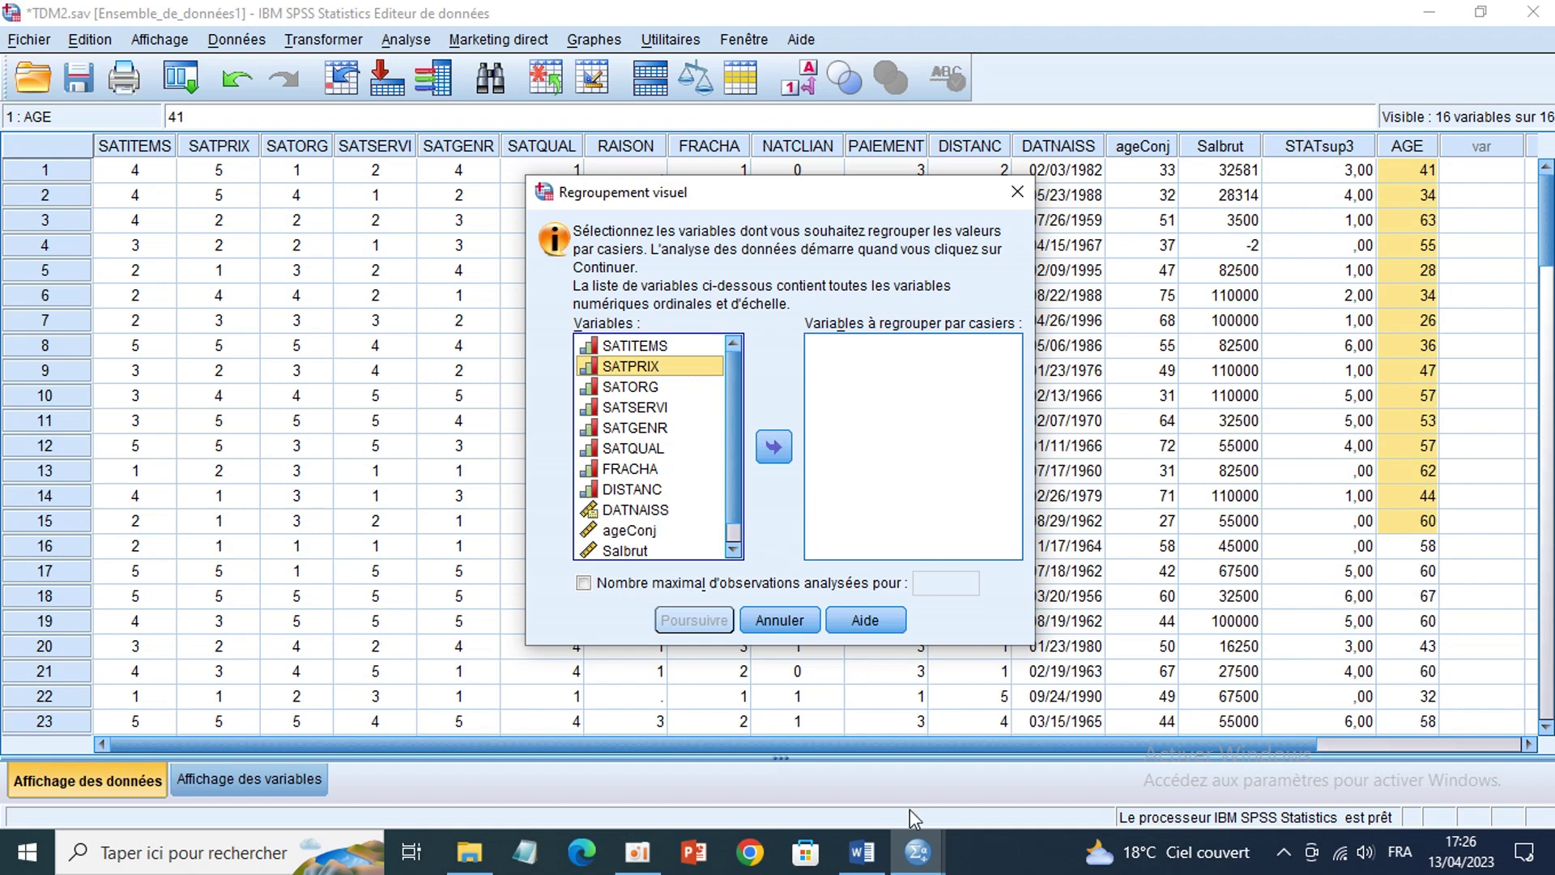
# Step: Check in Word's question 4 which variable AGECAT is derived from and return to the Visual Binning dialog in SPSS
pyautogui.click(848, 871)
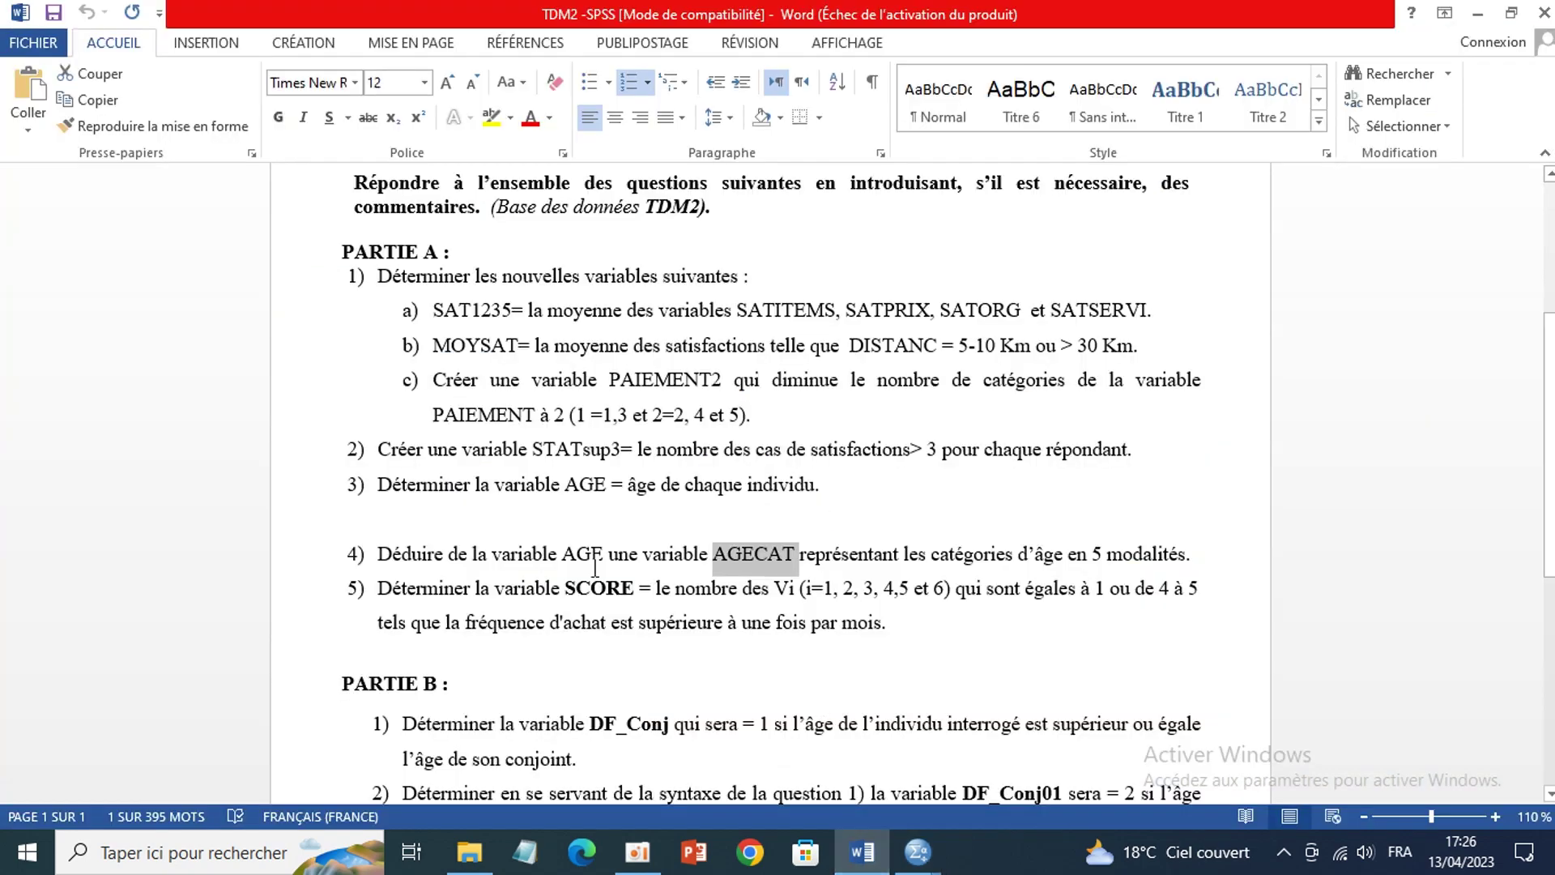
pyautogui.moveTo(564, 559); pyautogui.dragTo(591, 559)
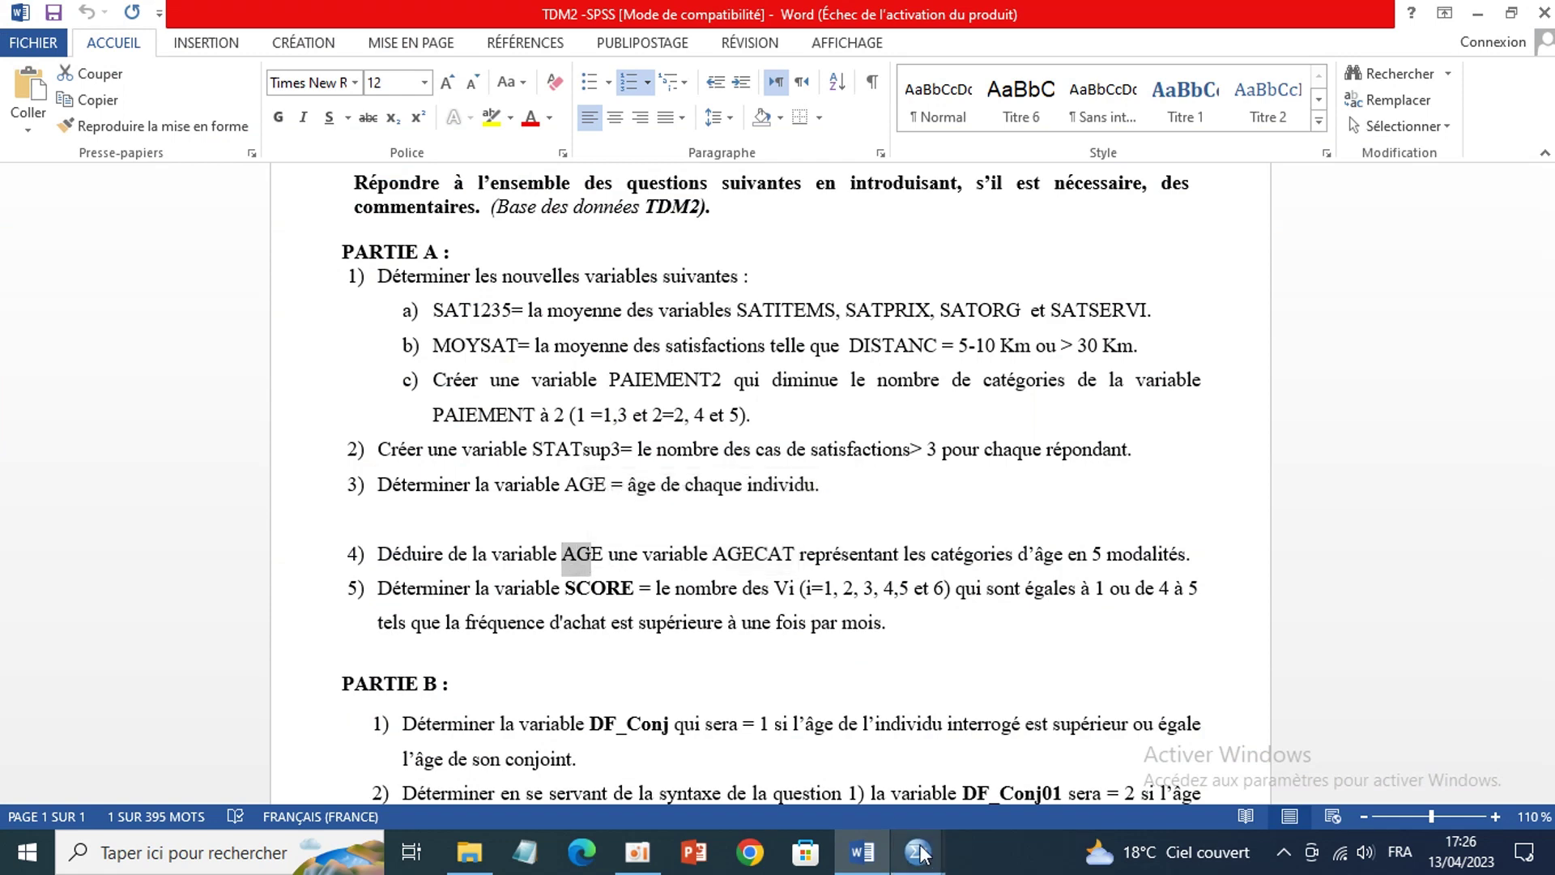
pyautogui.moveTo(917, 852)
pyautogui.moveTo(1147, 771)
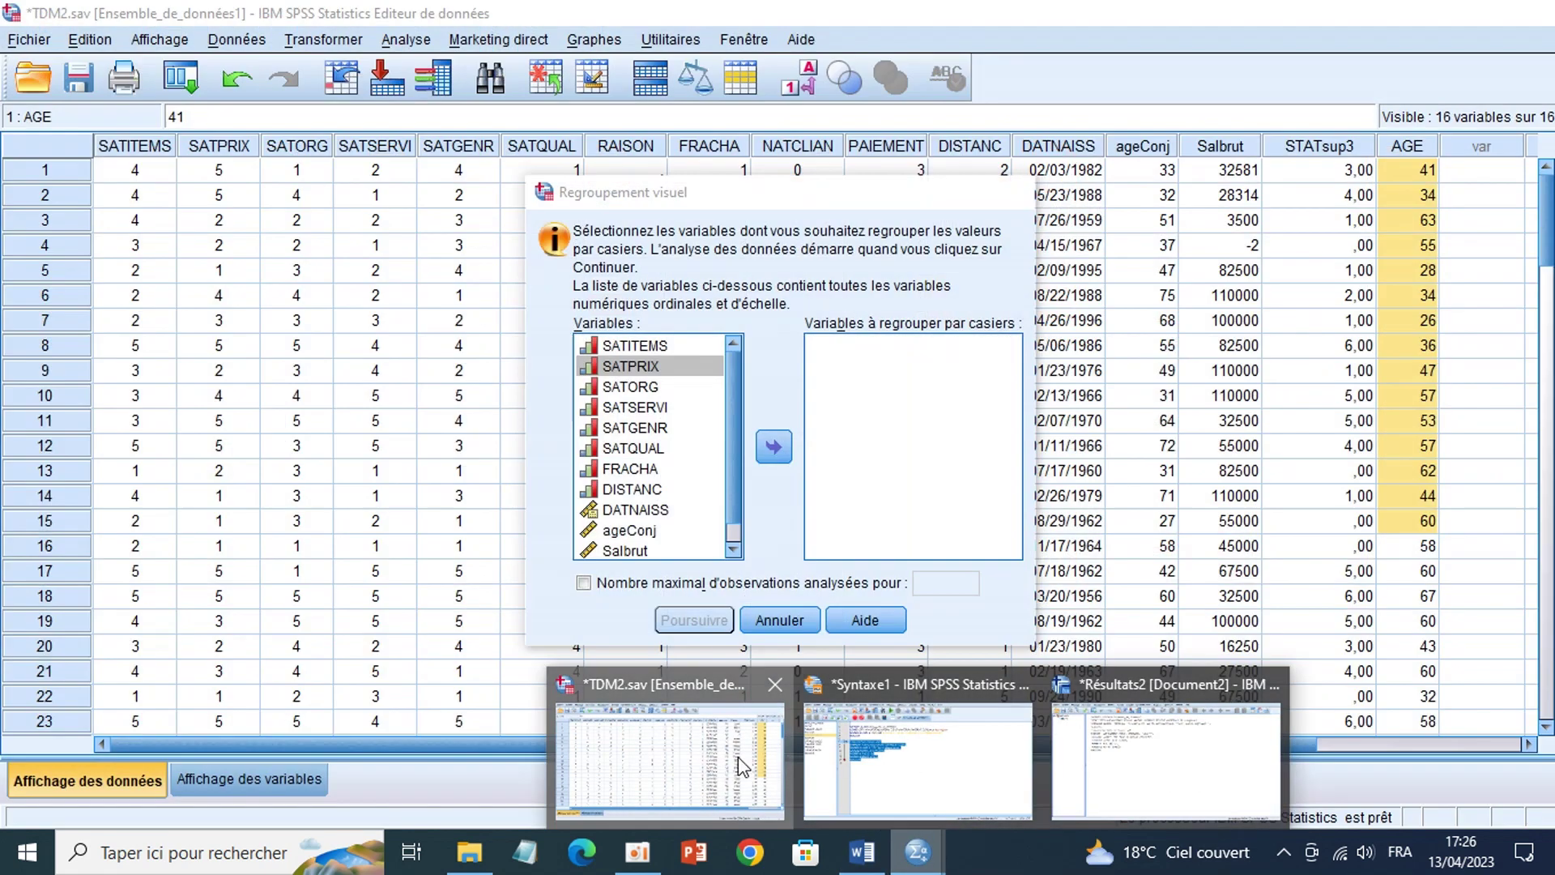
pyautogui.click(669, 757)
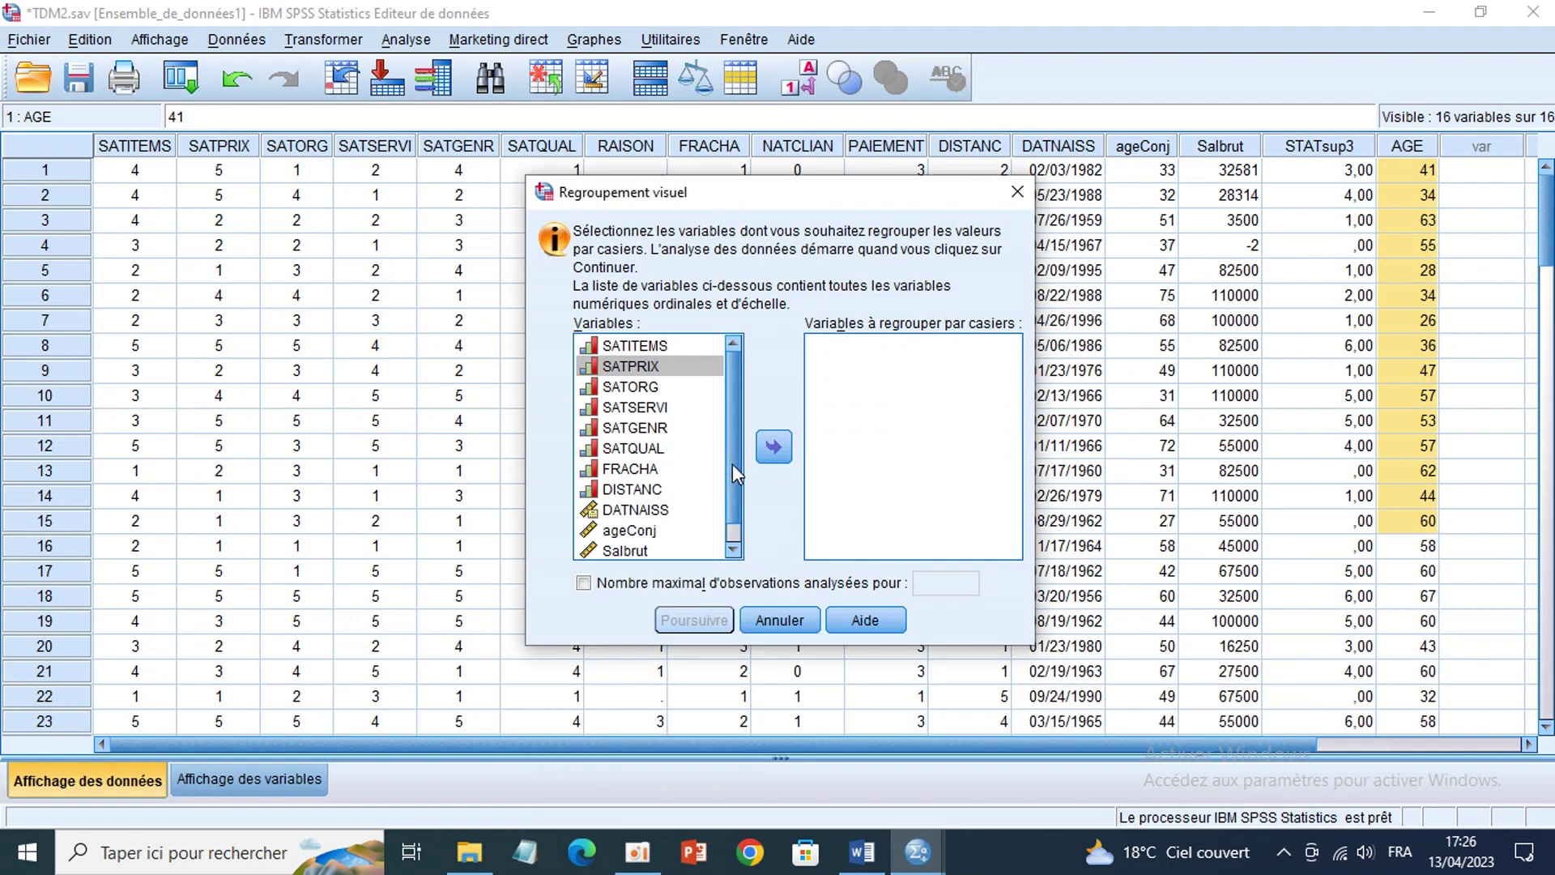
# Step: Choose AGE as the variable to bin and continue to the binning settings
pyautogui.scroll(-1, 732, 463)
pyautogui.doubleClick(645, 550)
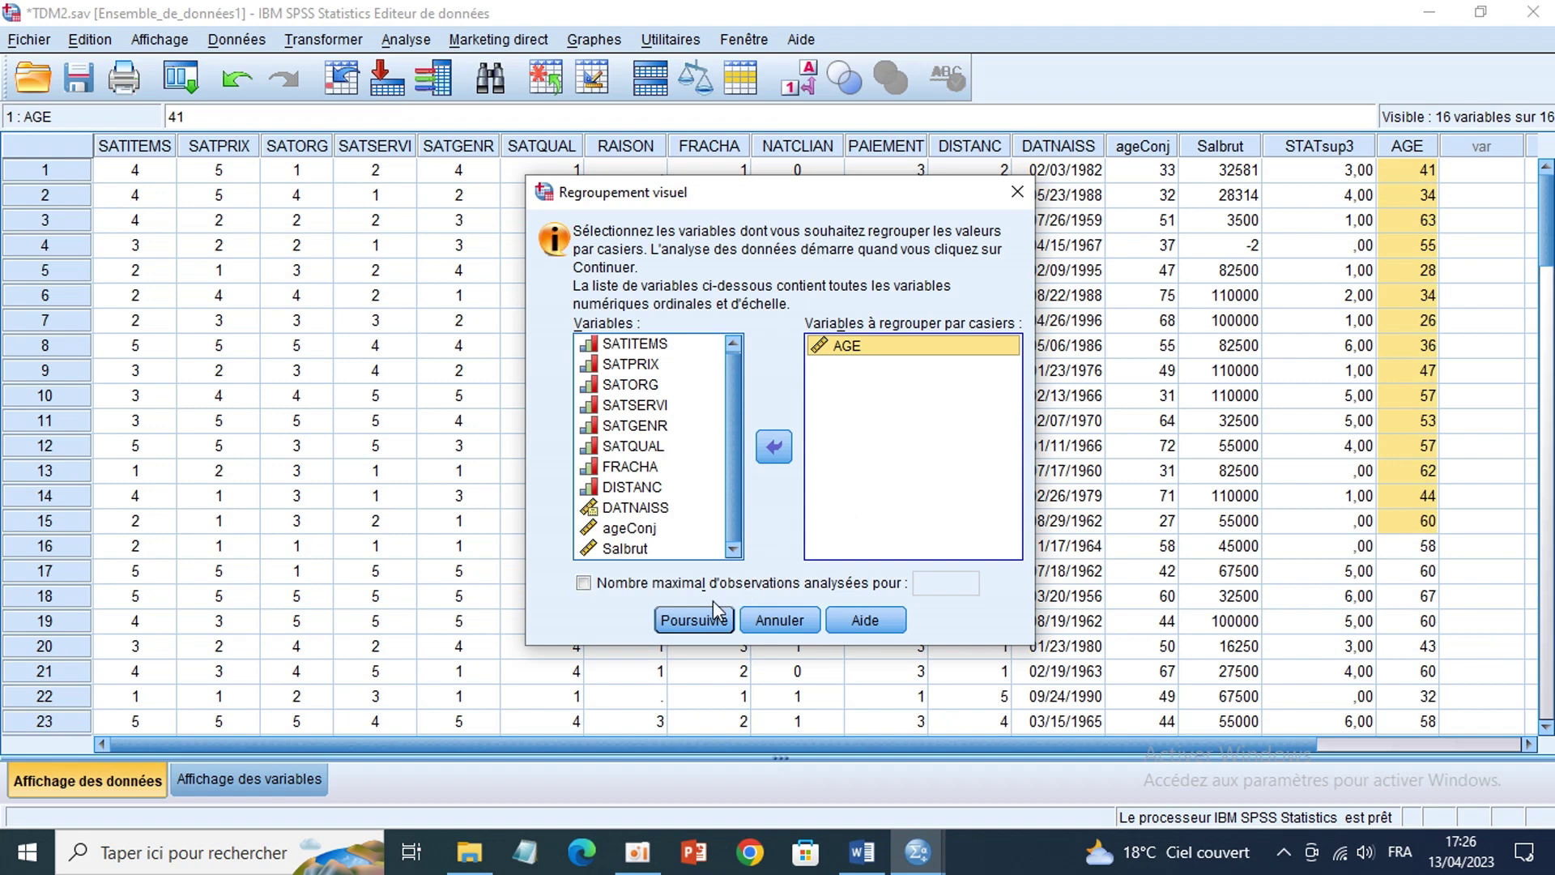
pyautogui.click(693, 619)
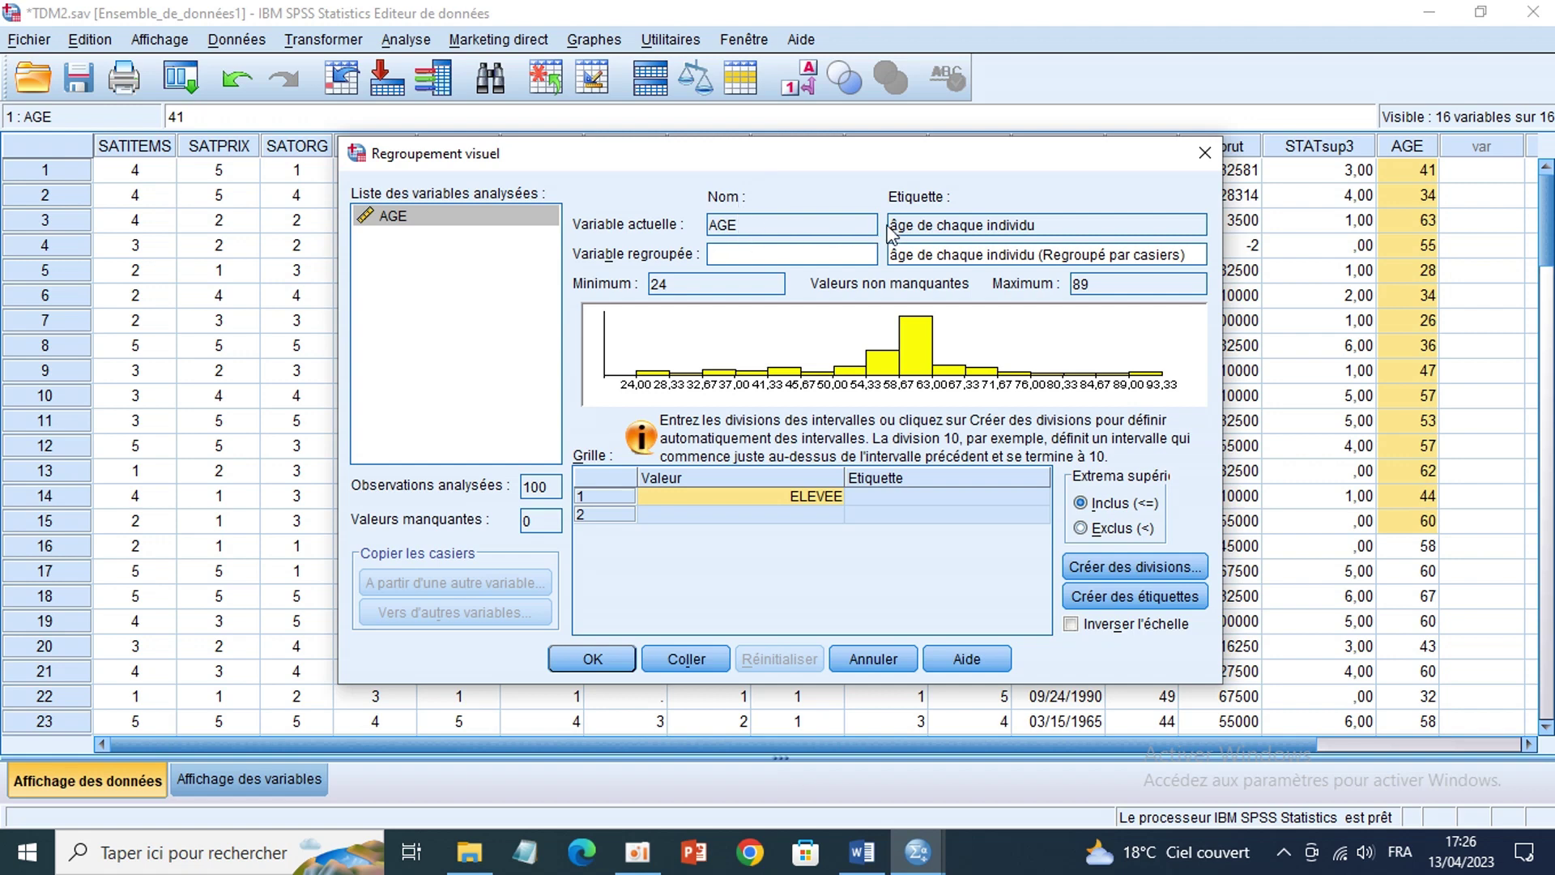
# Step: Name the binned variable AGECAT with the copied name and have the upper endpoints included (<=)
pyautogui.rightClick(800, 254)
pyautogui.click(843, 385)
pyautogui.click(1130, 531)
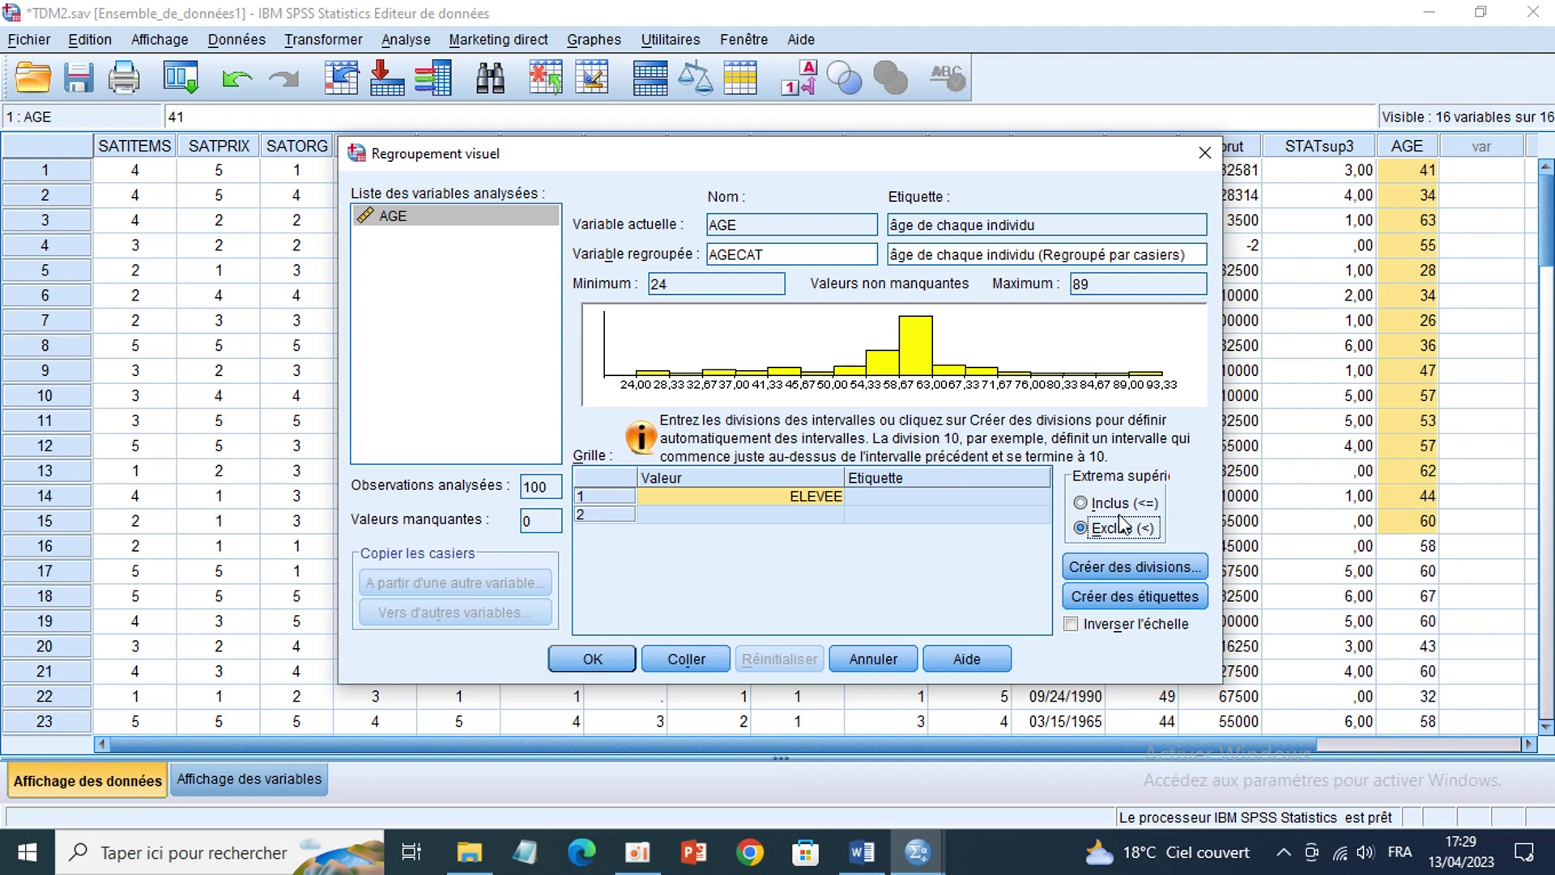
pyautogui.click(1116, 506)
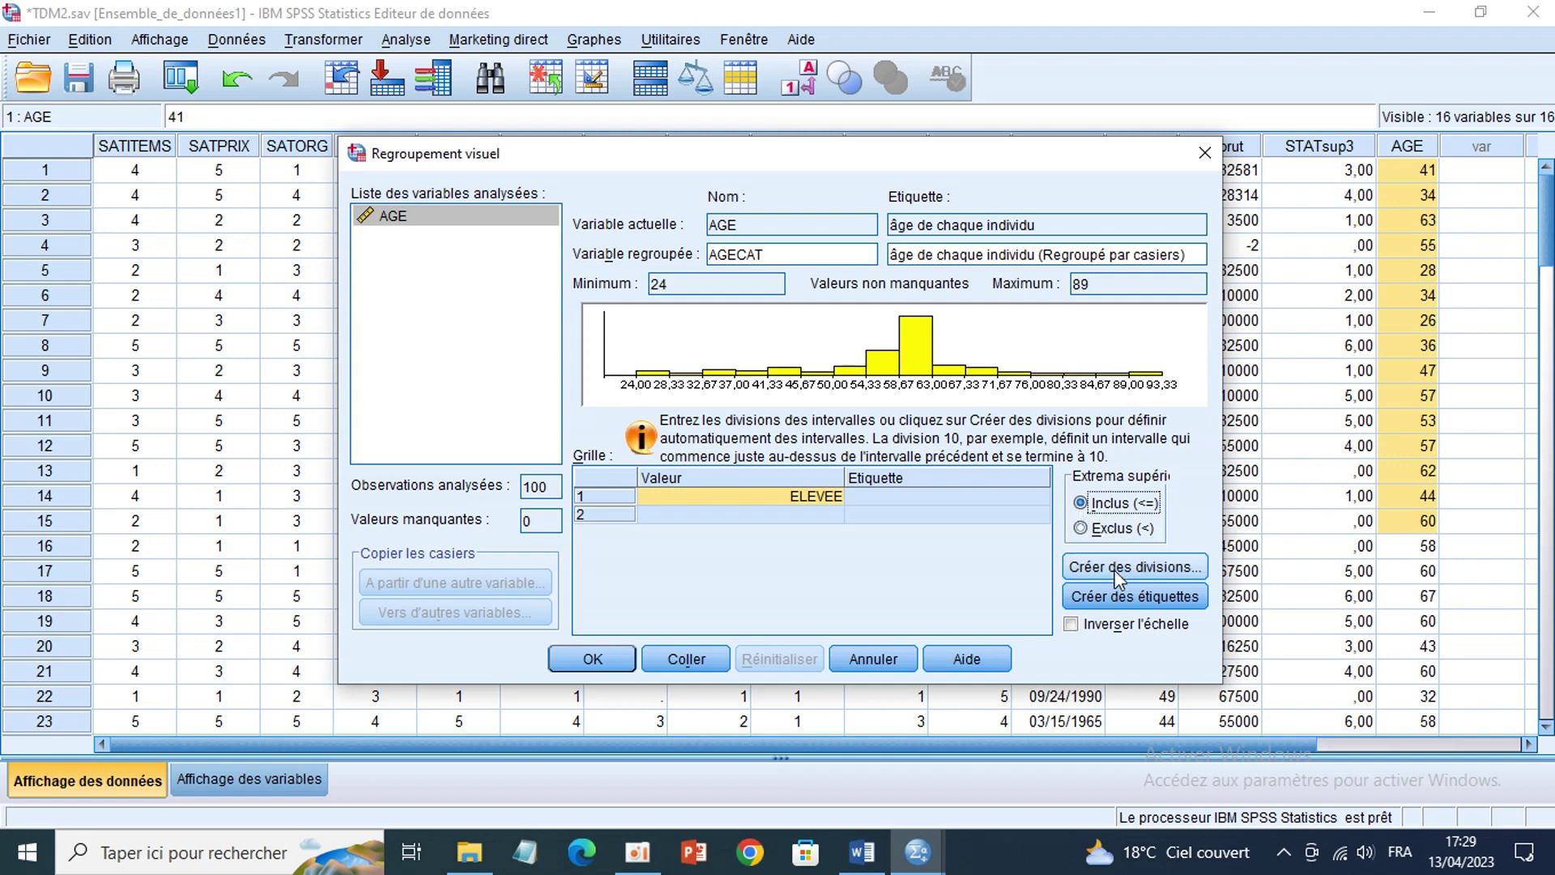
# Step: Start creating equal-width cutpoints for AGE and set the first cutpoint location to 24, the minimum age
pyautogui.click(1143, 570)
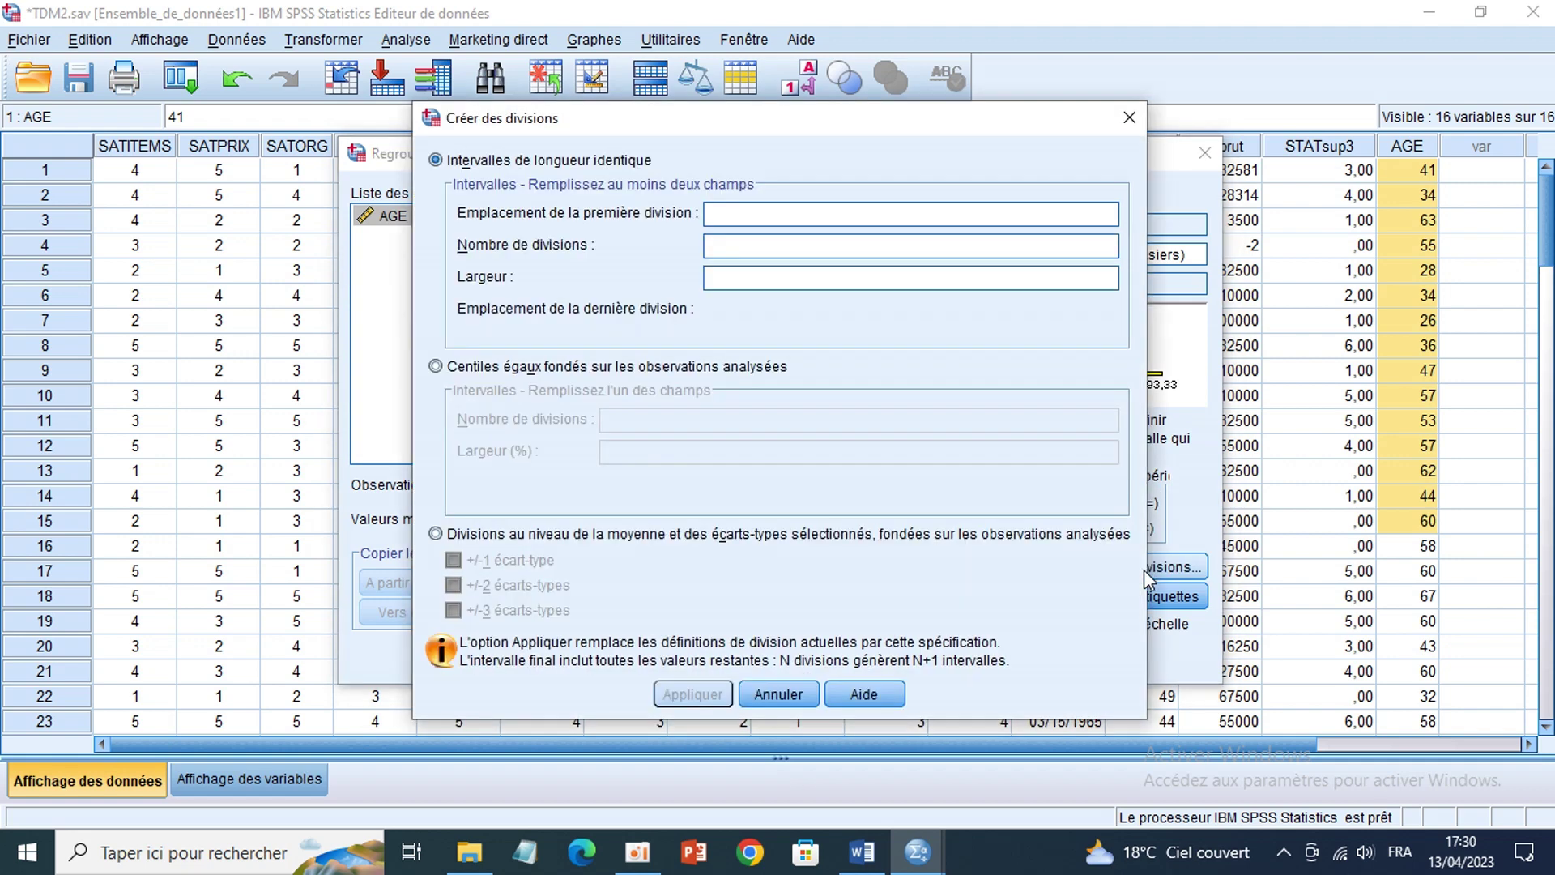
pyautogui.click(768, 216)
pyautogui.write('24')
pyautogui.moveTo(762, 122); pyautogui.dragTo(1198, 152)
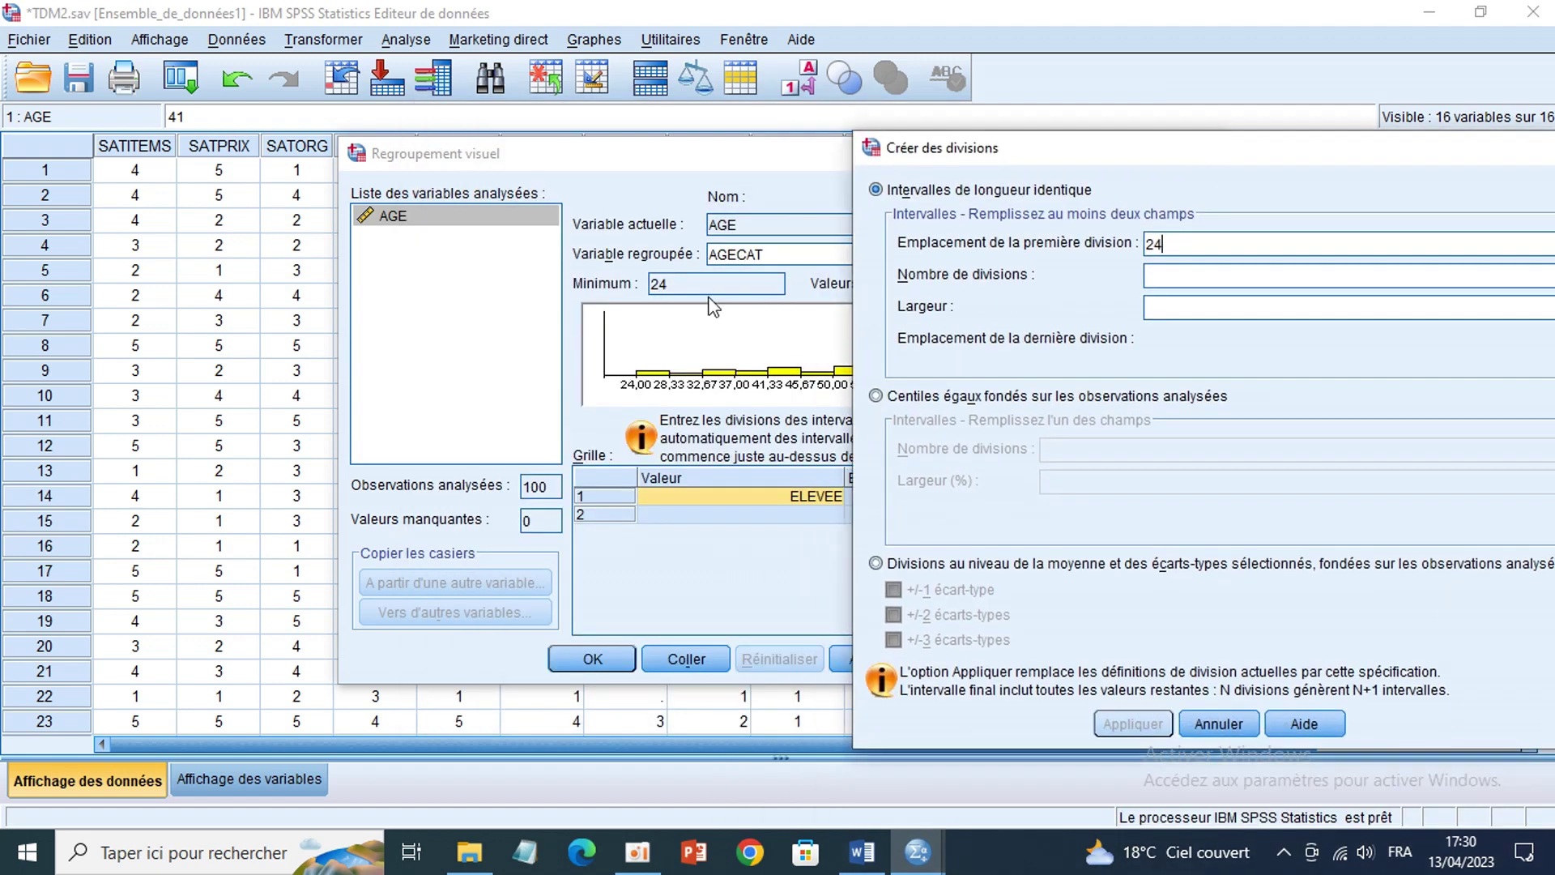
pyautogui.click(1213, 276)
pyautogui.moveTo(1219, 155); pyautogui.dragTo(1097, 152)
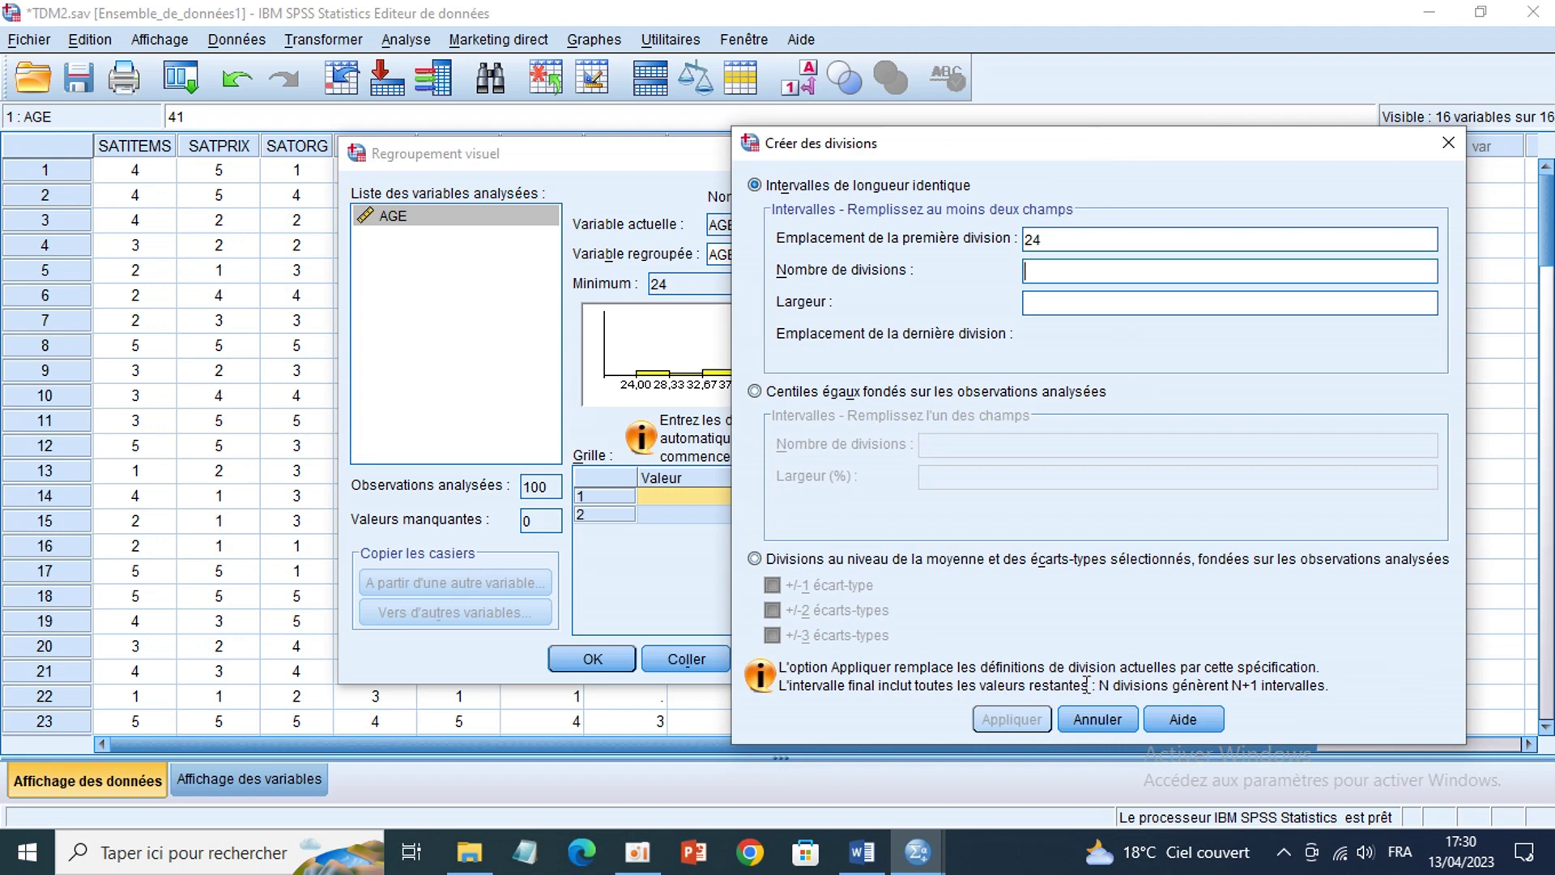
# Step: Check in Word's question 4 how many categories AGECAT needs and return to the cutpoint settings in SPSS
pyautogui.click(863, 850)
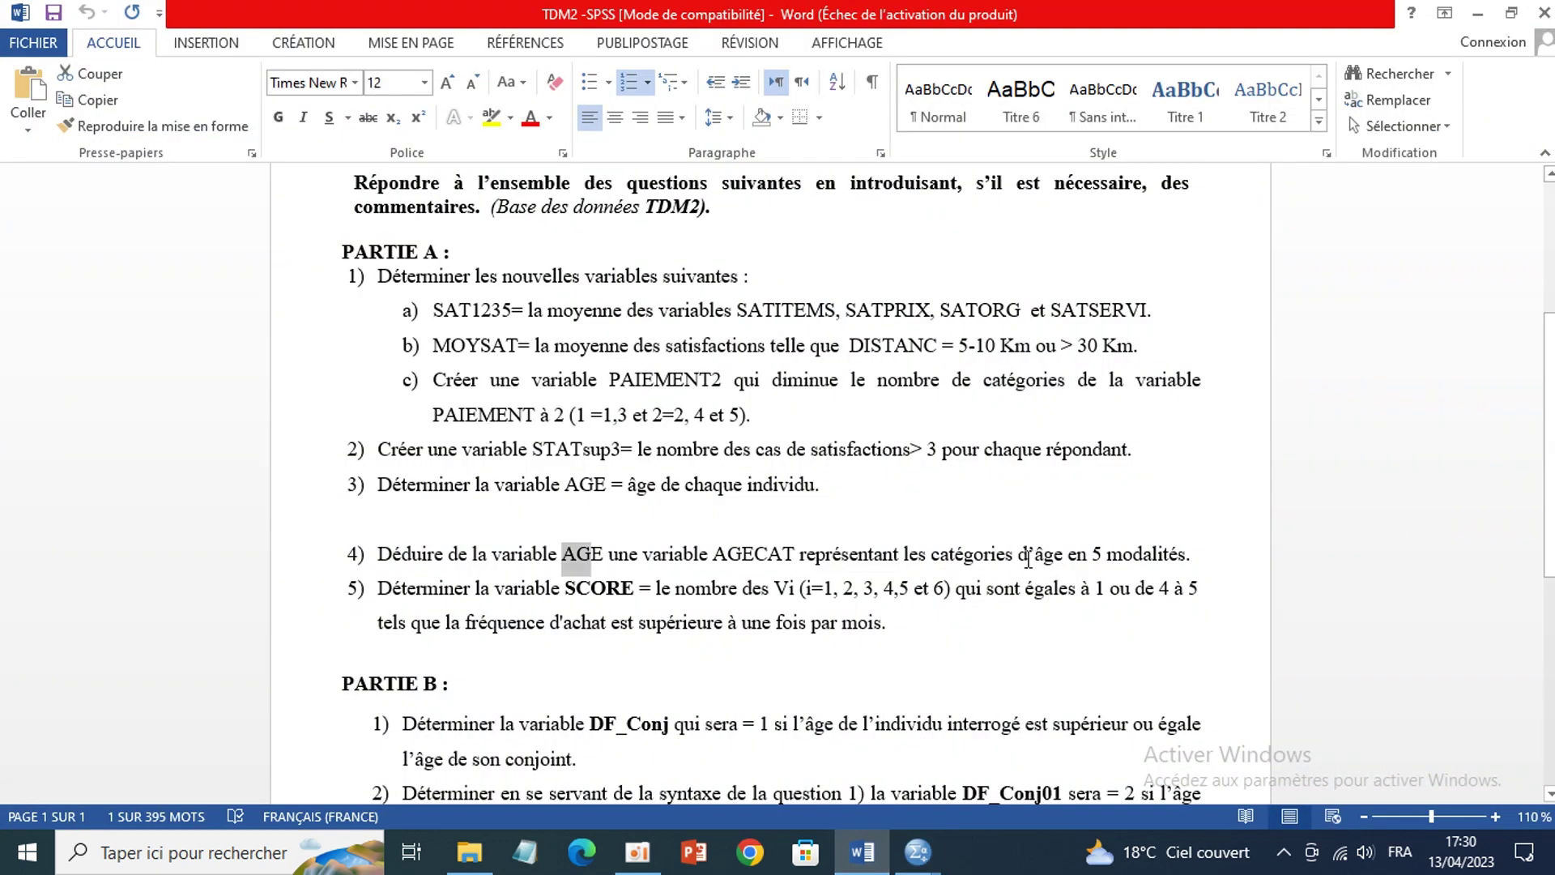
pyautogui.moveTo(1083, 559); pyautogui.dragTo(1186, 558)
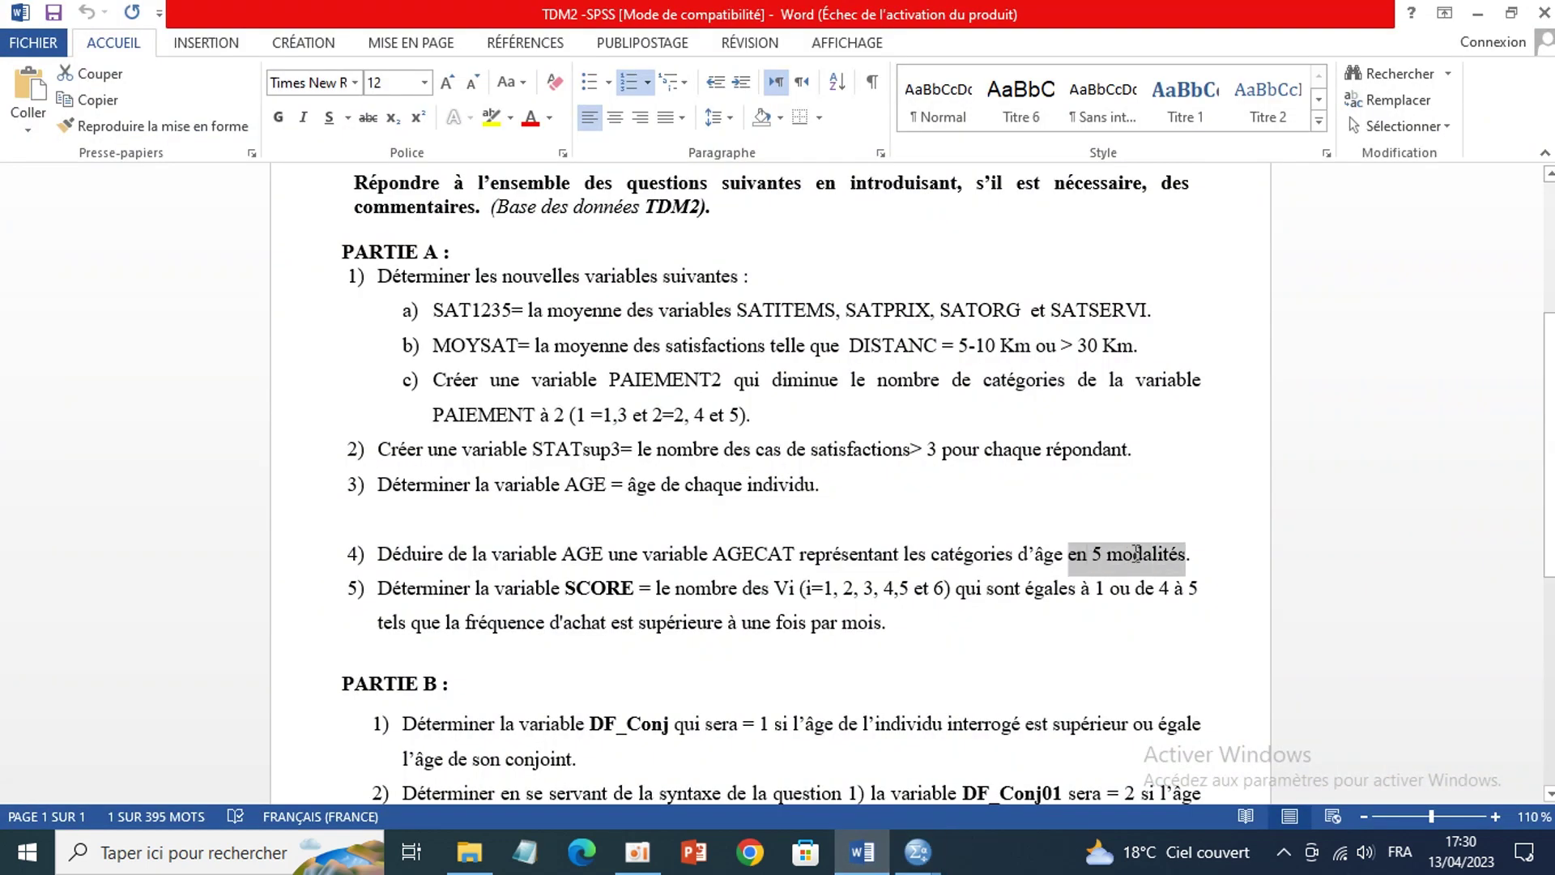
pyautogui.click(917, 851)
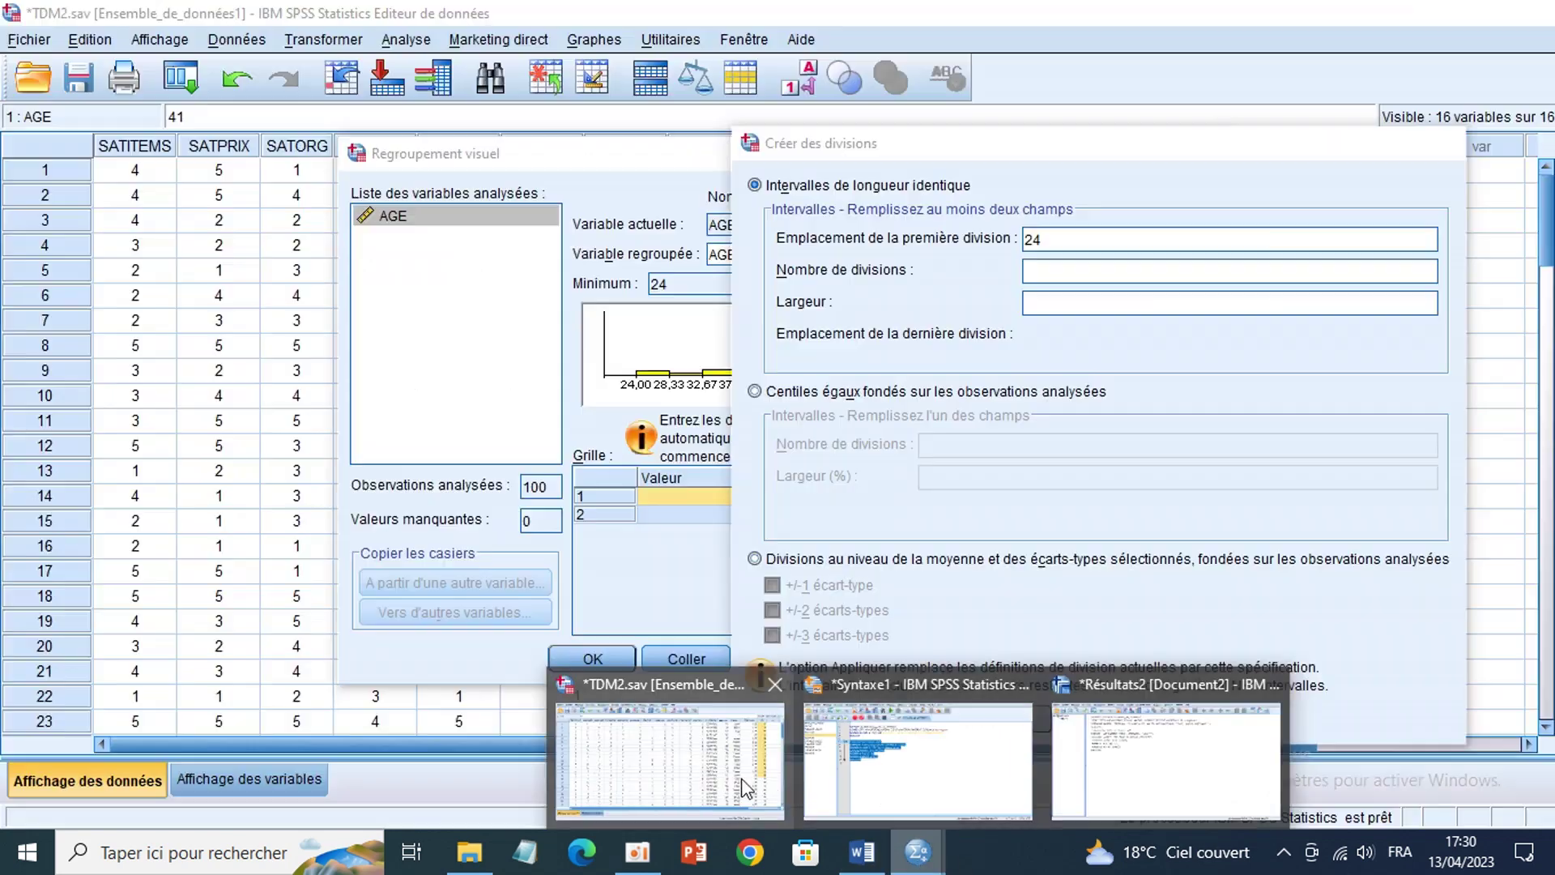
pyautogui.click(726, 770)
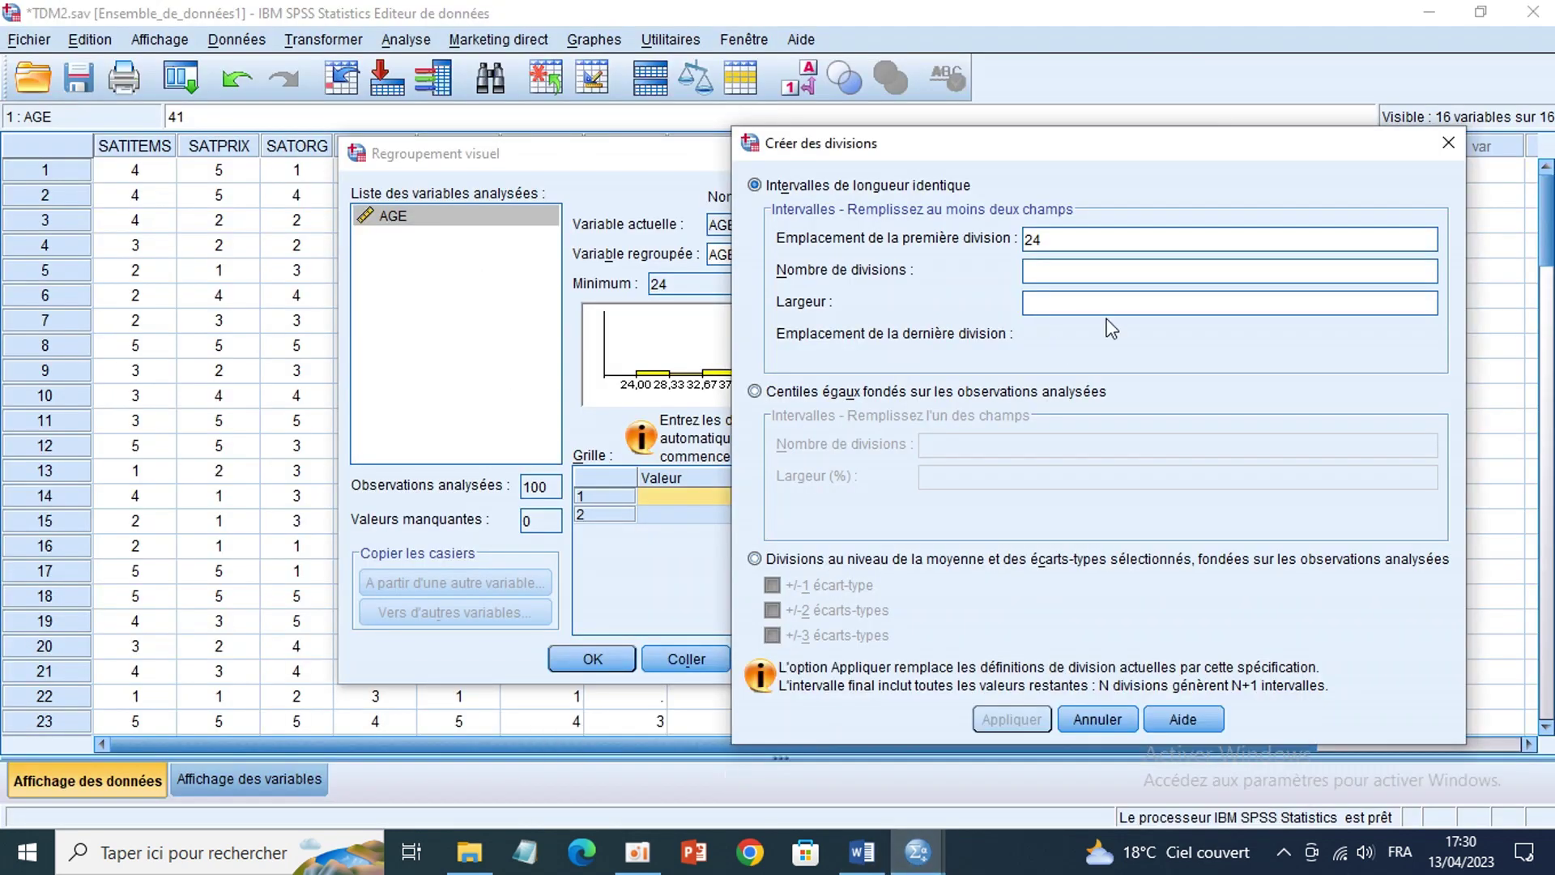
# Step: Set the number of cutpoints to 4, let the width be filled in as 16,250 and apply the cutpoints
pyautogui.click(1110, 273)
pyautogui.write('4')
pyautogui.click(1110, 305)
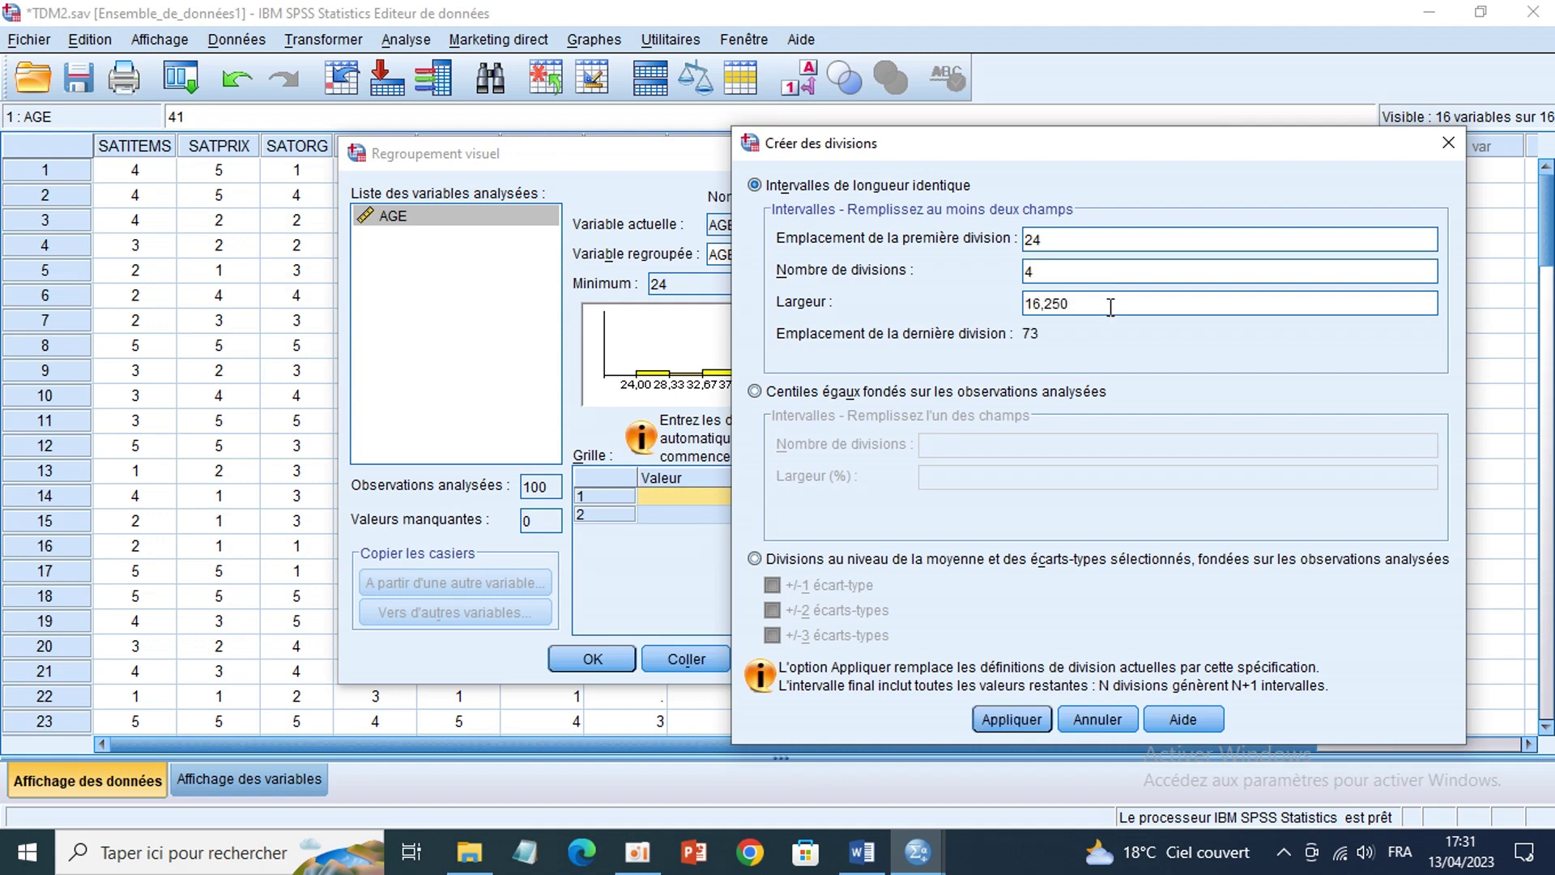
pyautogui.click(1011, 719)
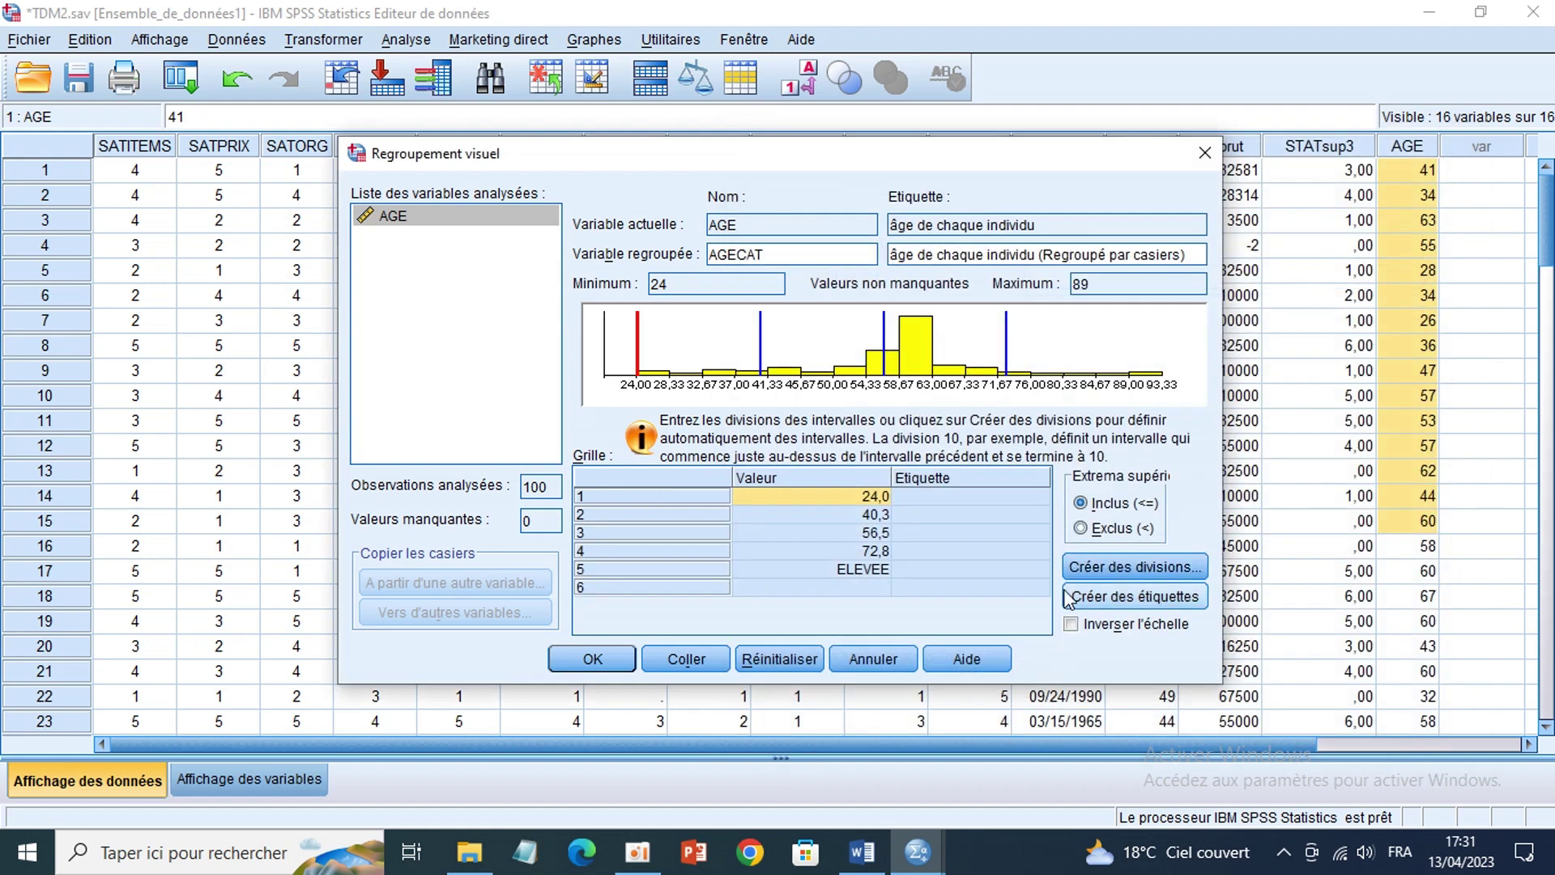
pyautogui.moveTo(950, 494); pyautogui.dragTo(954, 582)
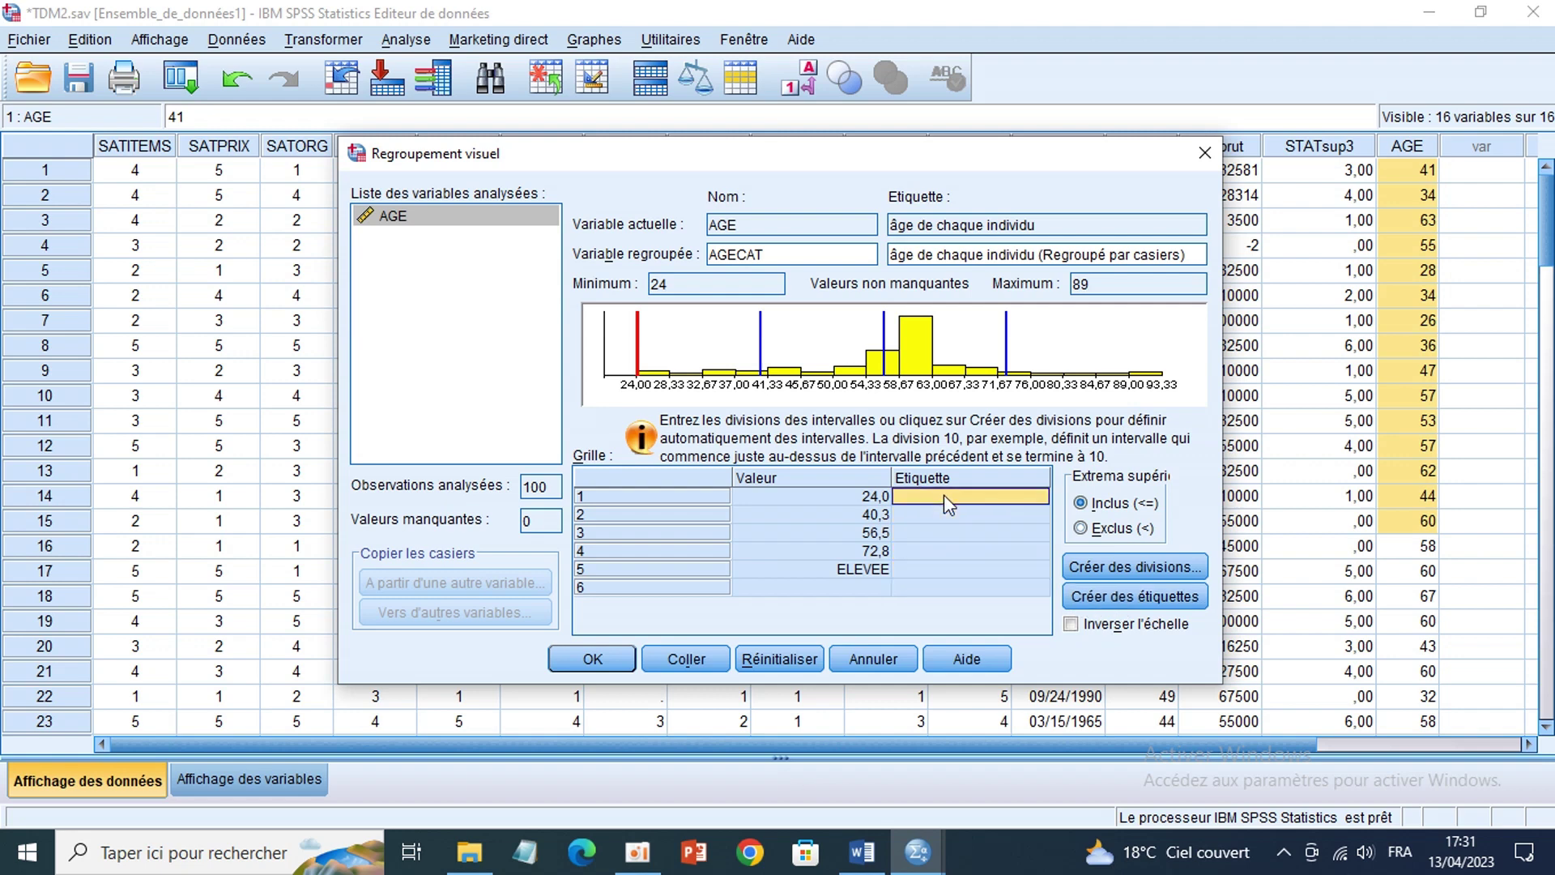
pyautogui.moveTo(944, 497); pyautogui.dragTo(954, 557)
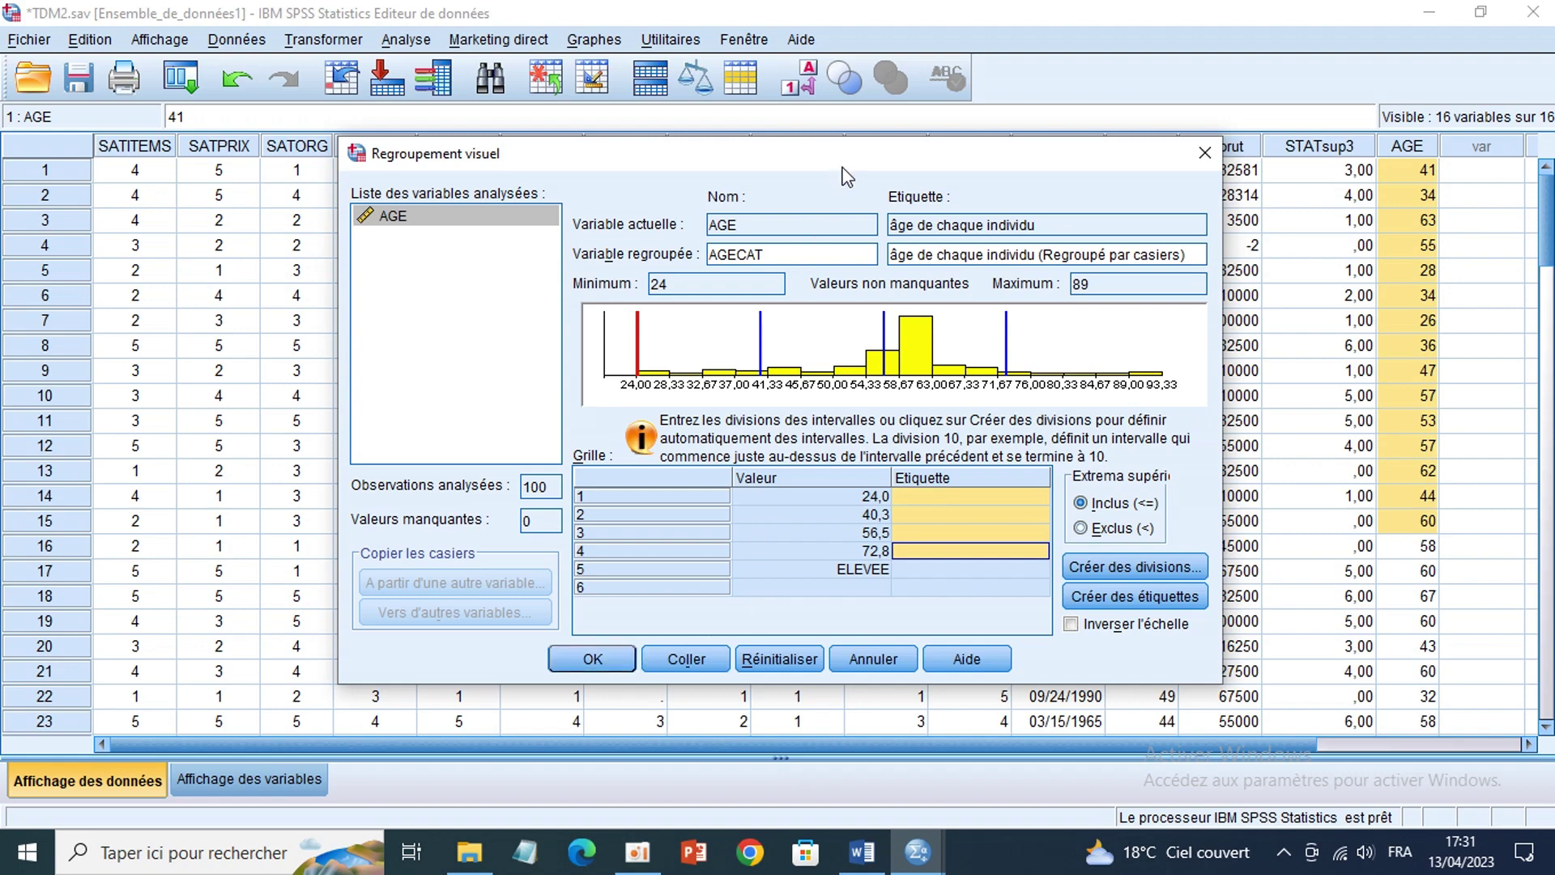
pyautogui.moveTo(834, 154); pyautogui.dragTo(510, 36)
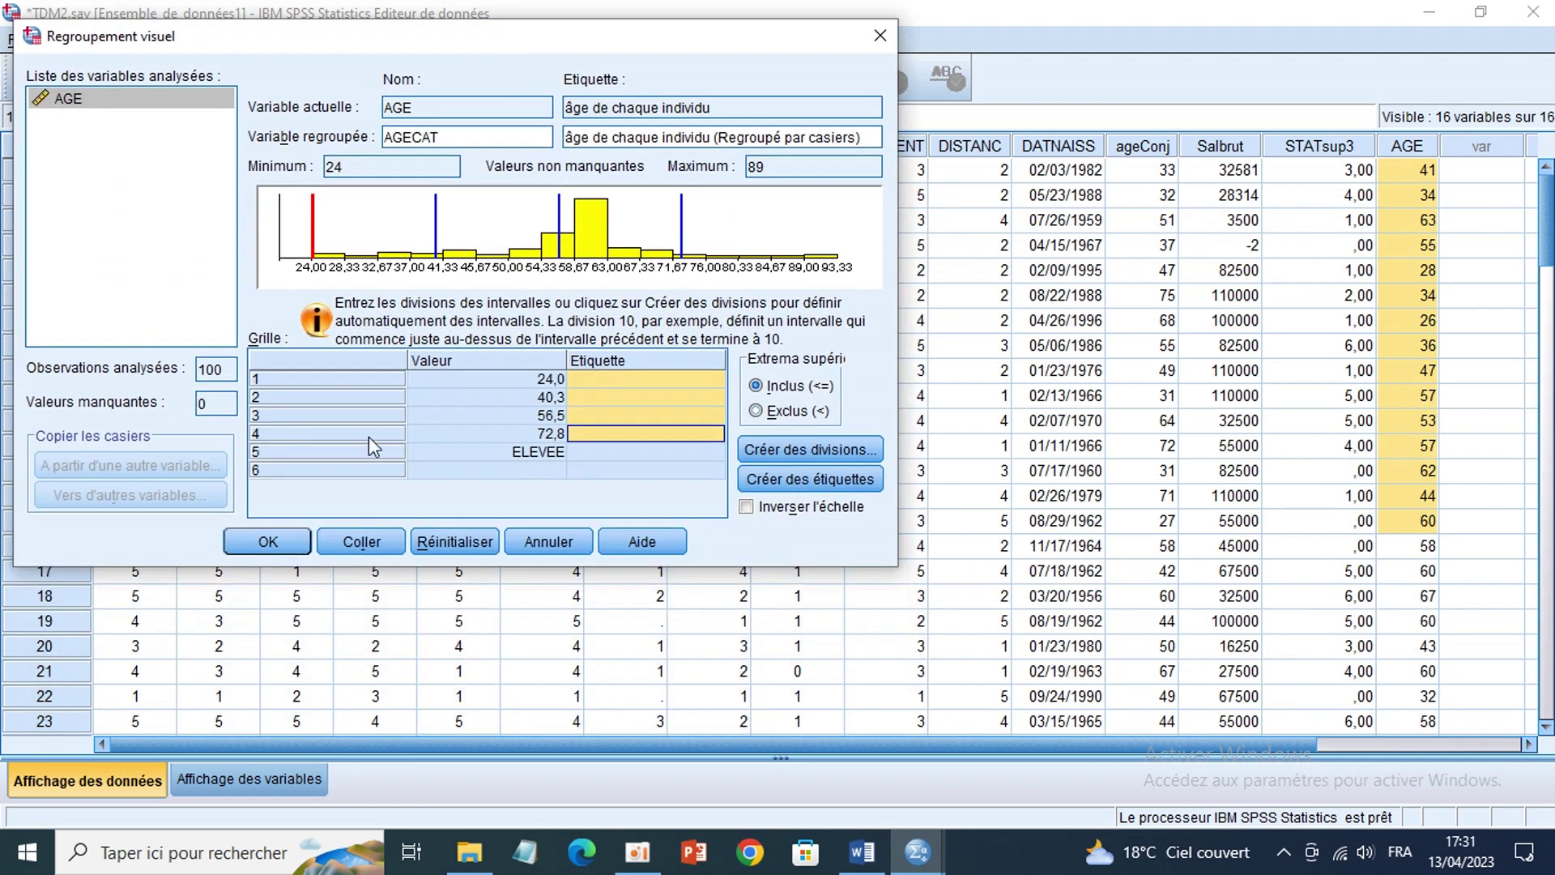
pyautogui.click(291, 779)
pyautogui.moveTo(720, 43); pyautogui.dragTo(1098, 70)
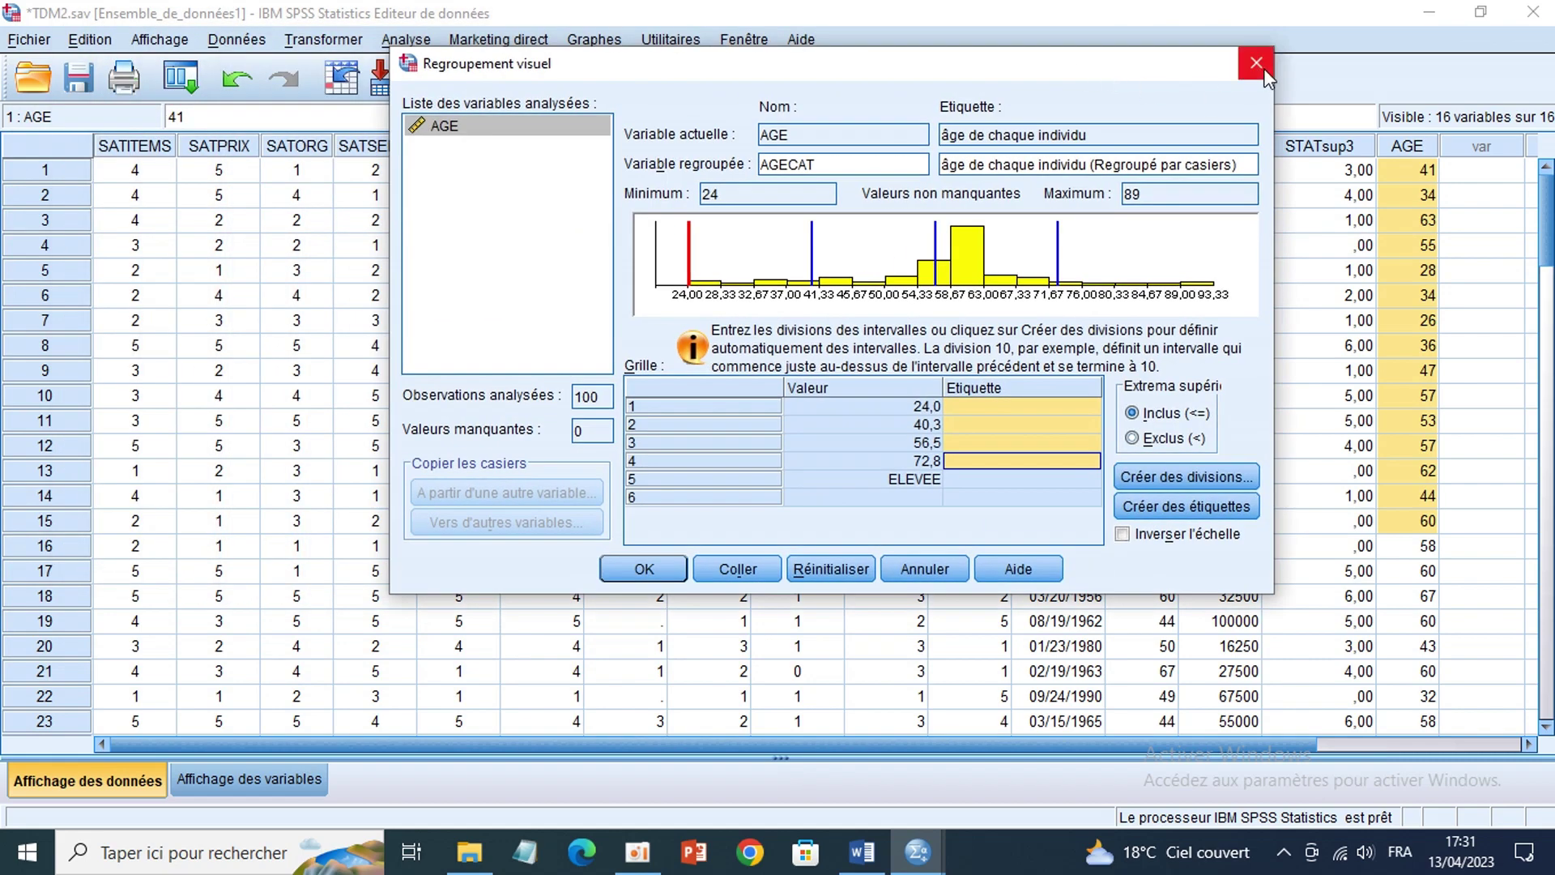
# Step: Generate the interval labels from <= 24 to 74+ automatically and run the binning to create AGECAT
pyautogui.click(1008, 407)
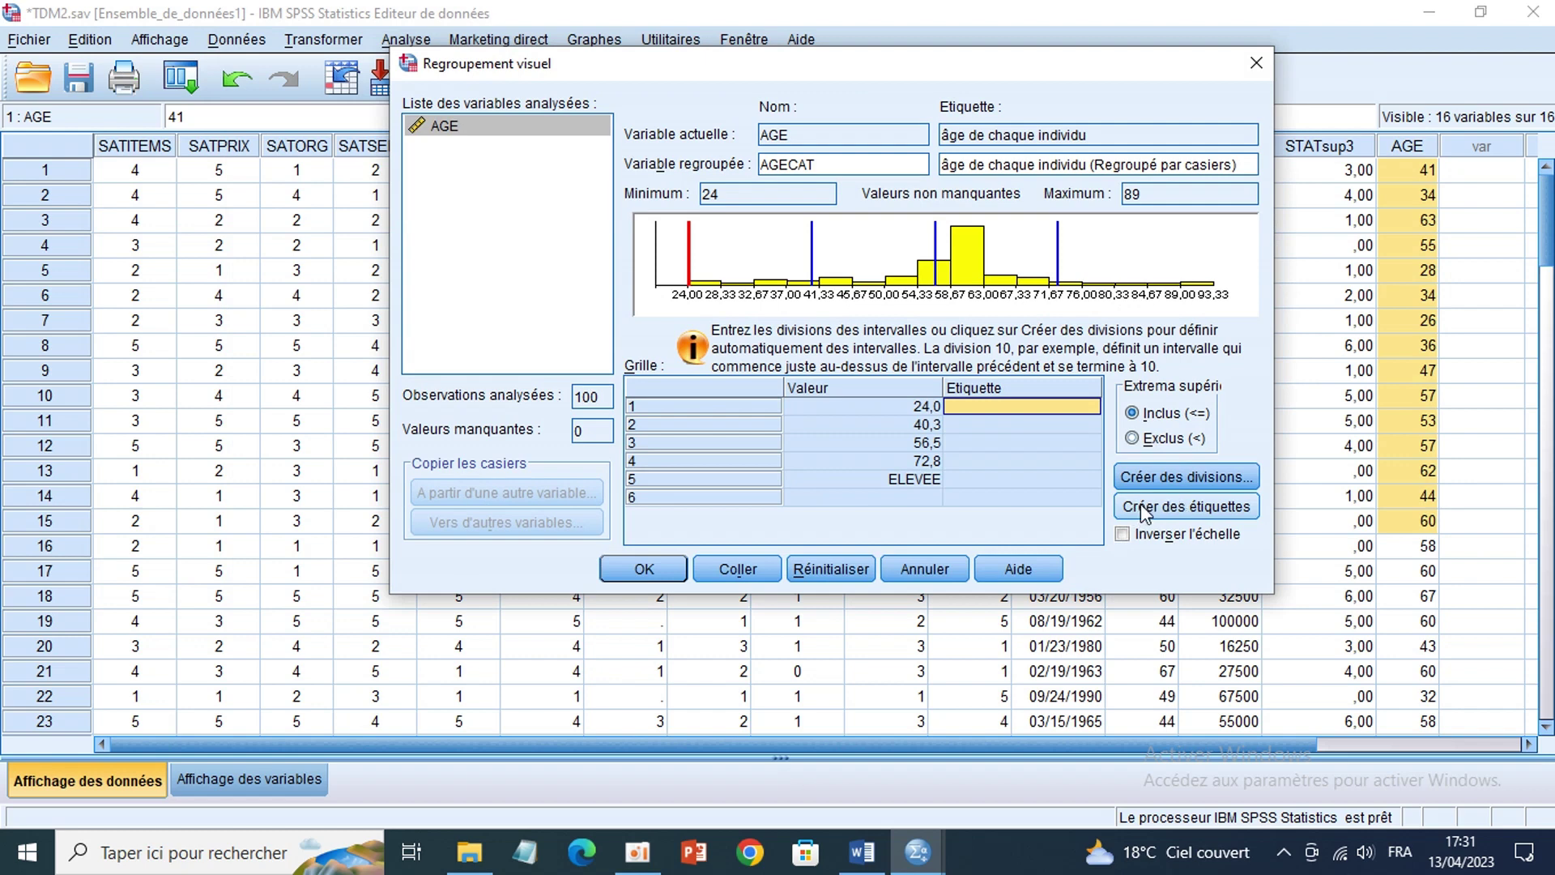
pyautogui.click(1207, 510)
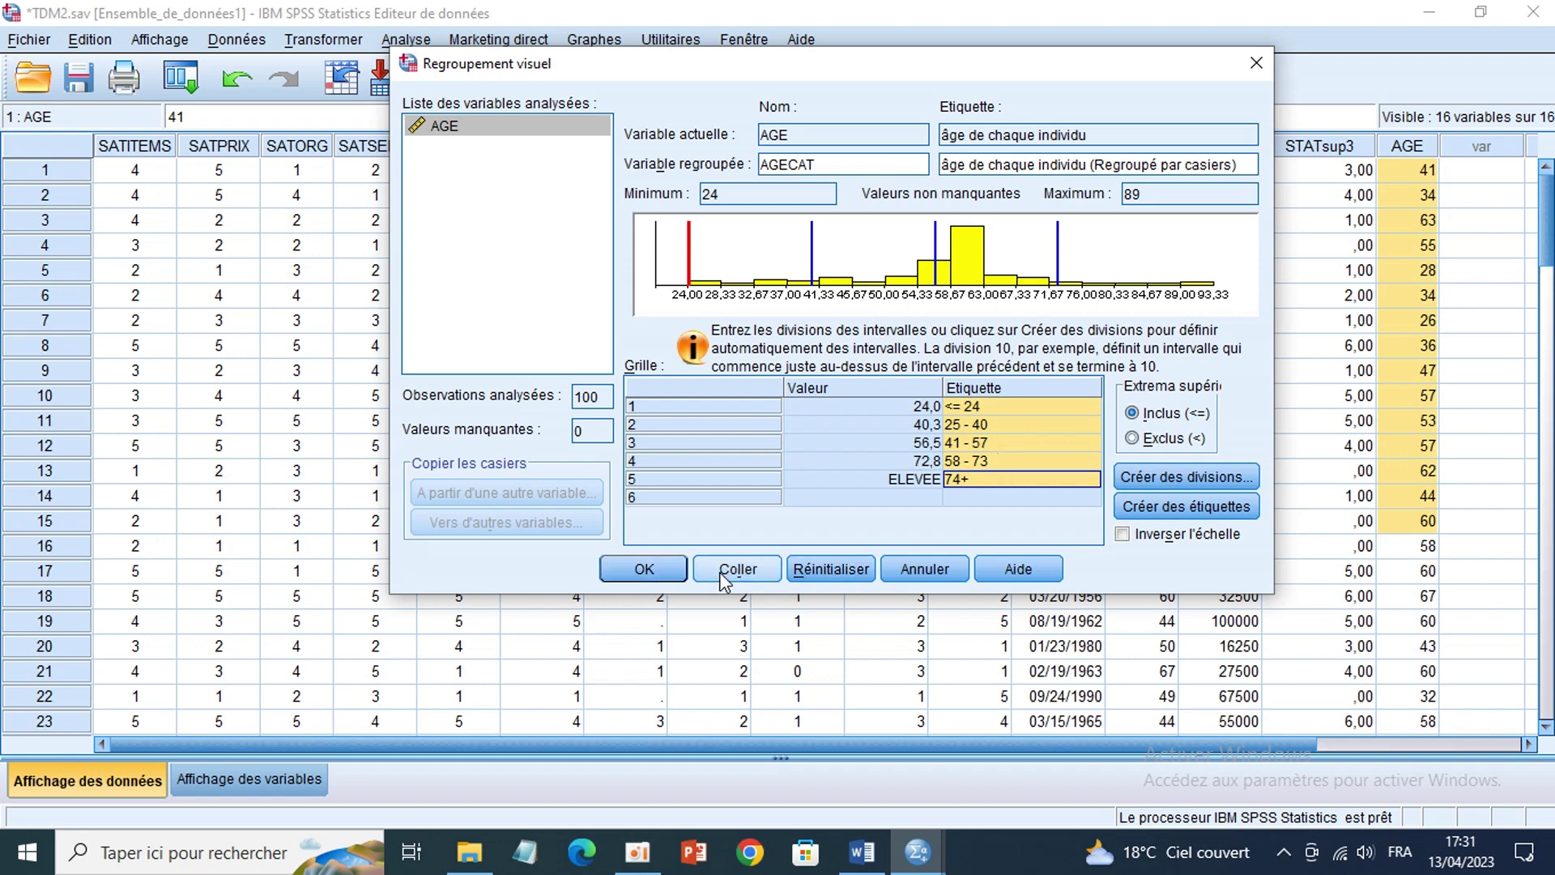
pyautogui.click(677, 573)
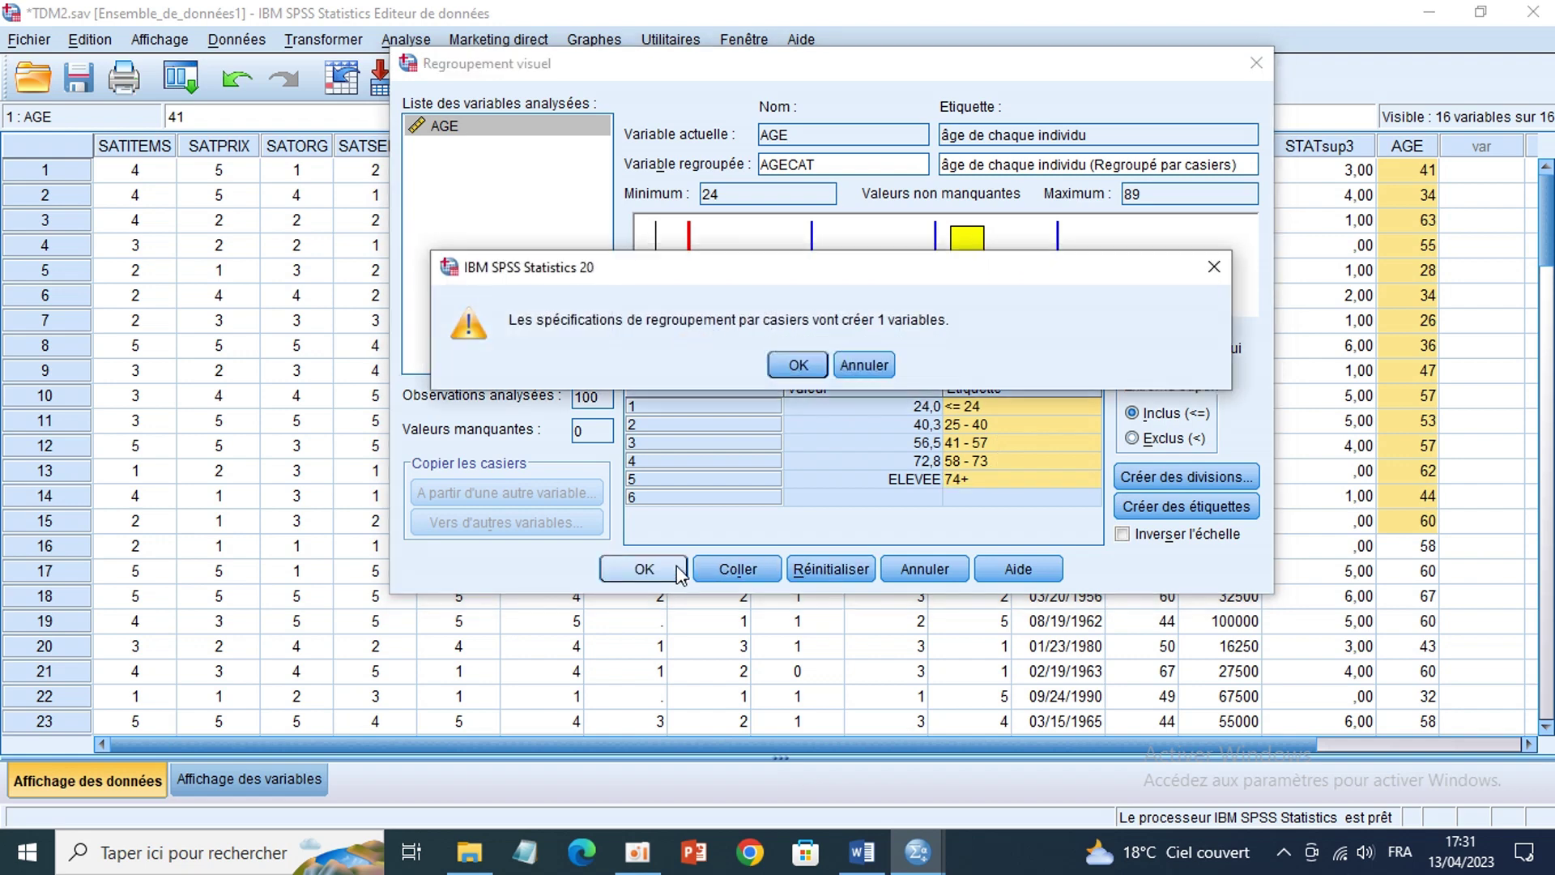
pyautogui.click(797, 363)
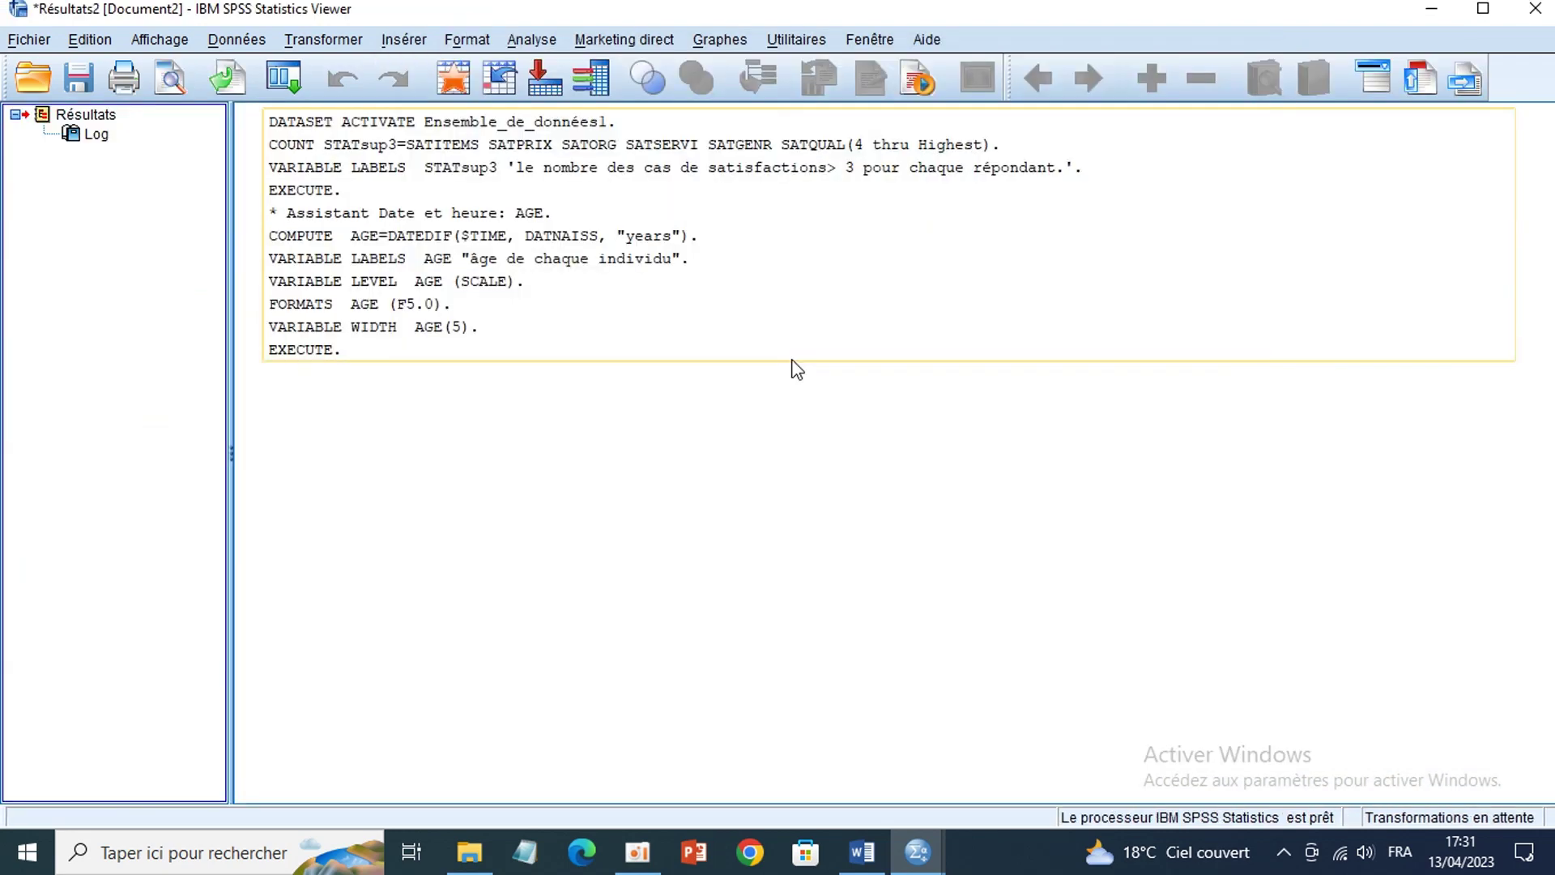
# Step: Return from the output to the dataset and examine the AGECAT codes and the value labels defined for them
pyautogui.click(1431, 9)
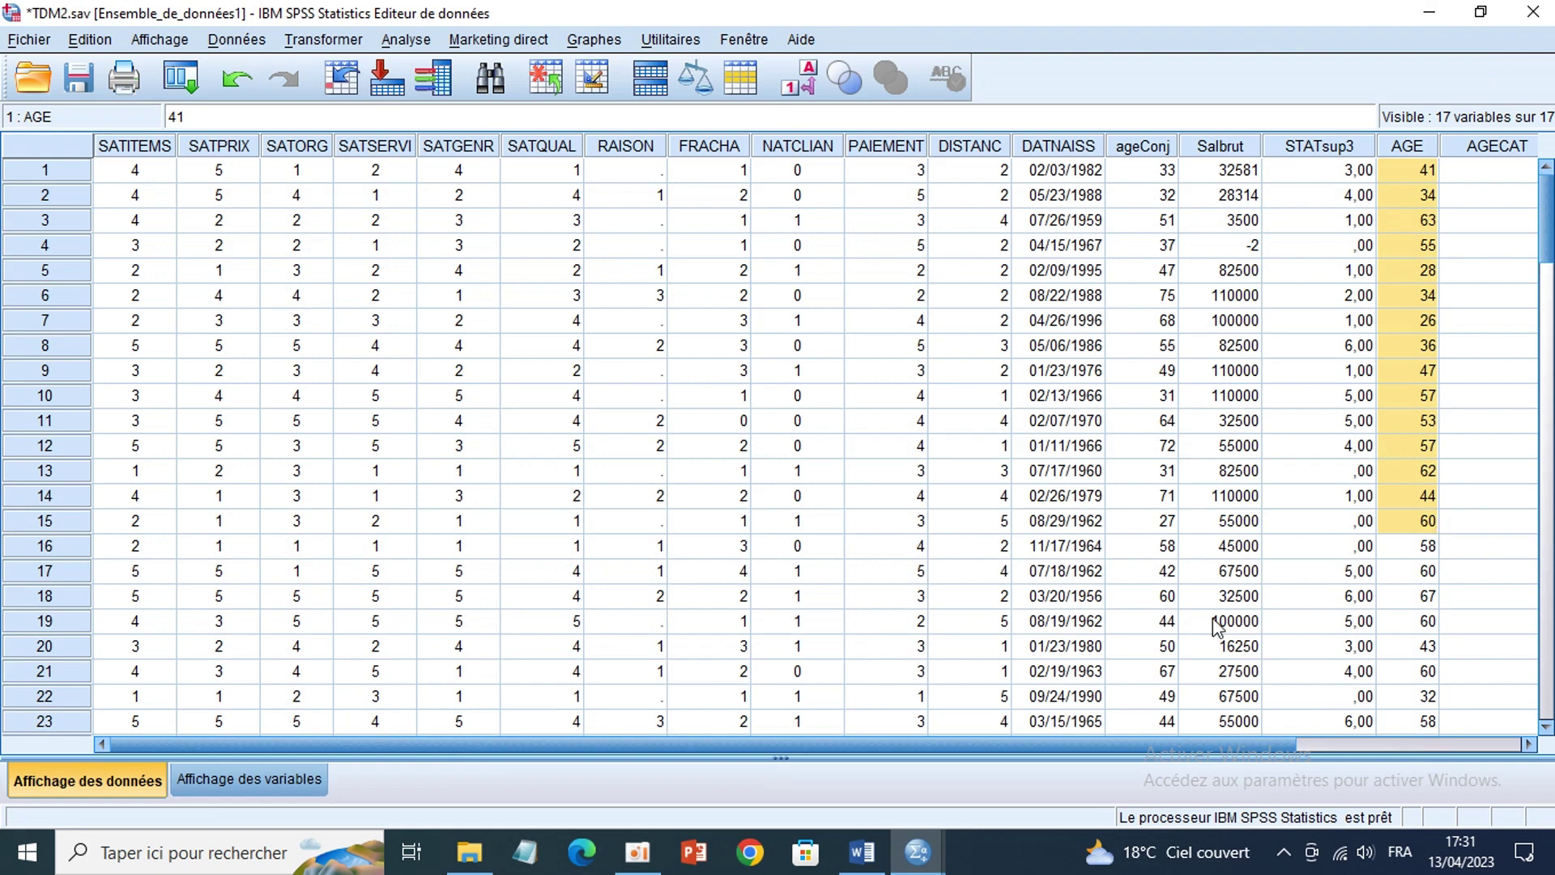
pyautogui.moveTo(292, 751); pyautogui.dragTo(347, 750)
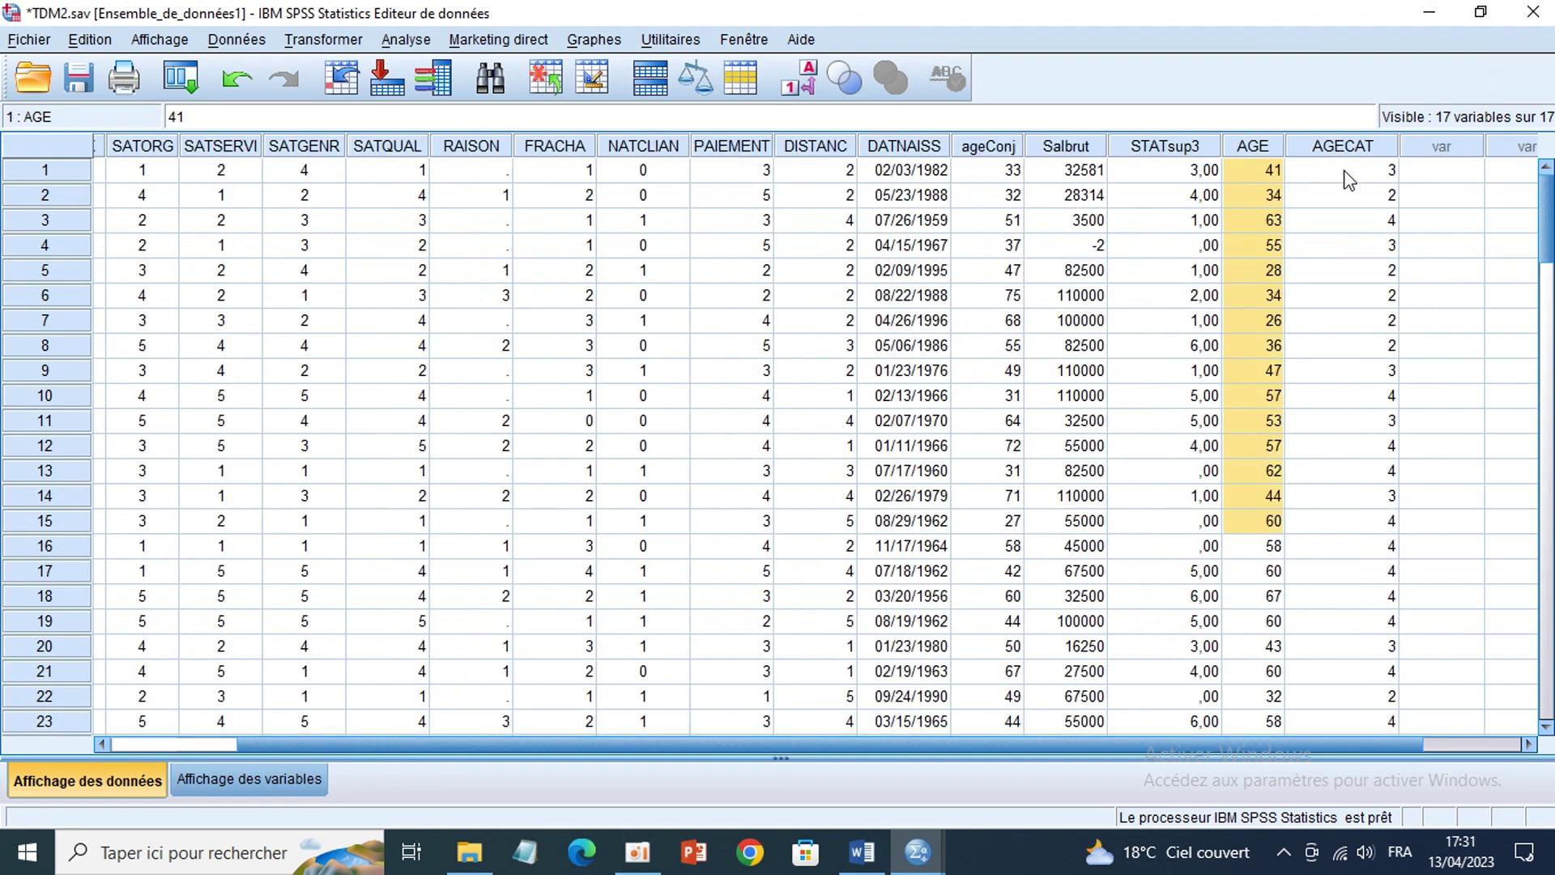
pyautogui.moveTo(1346, 172); pyautogui.dragTo(1348, 271)
pyautogui.click(273, 779)
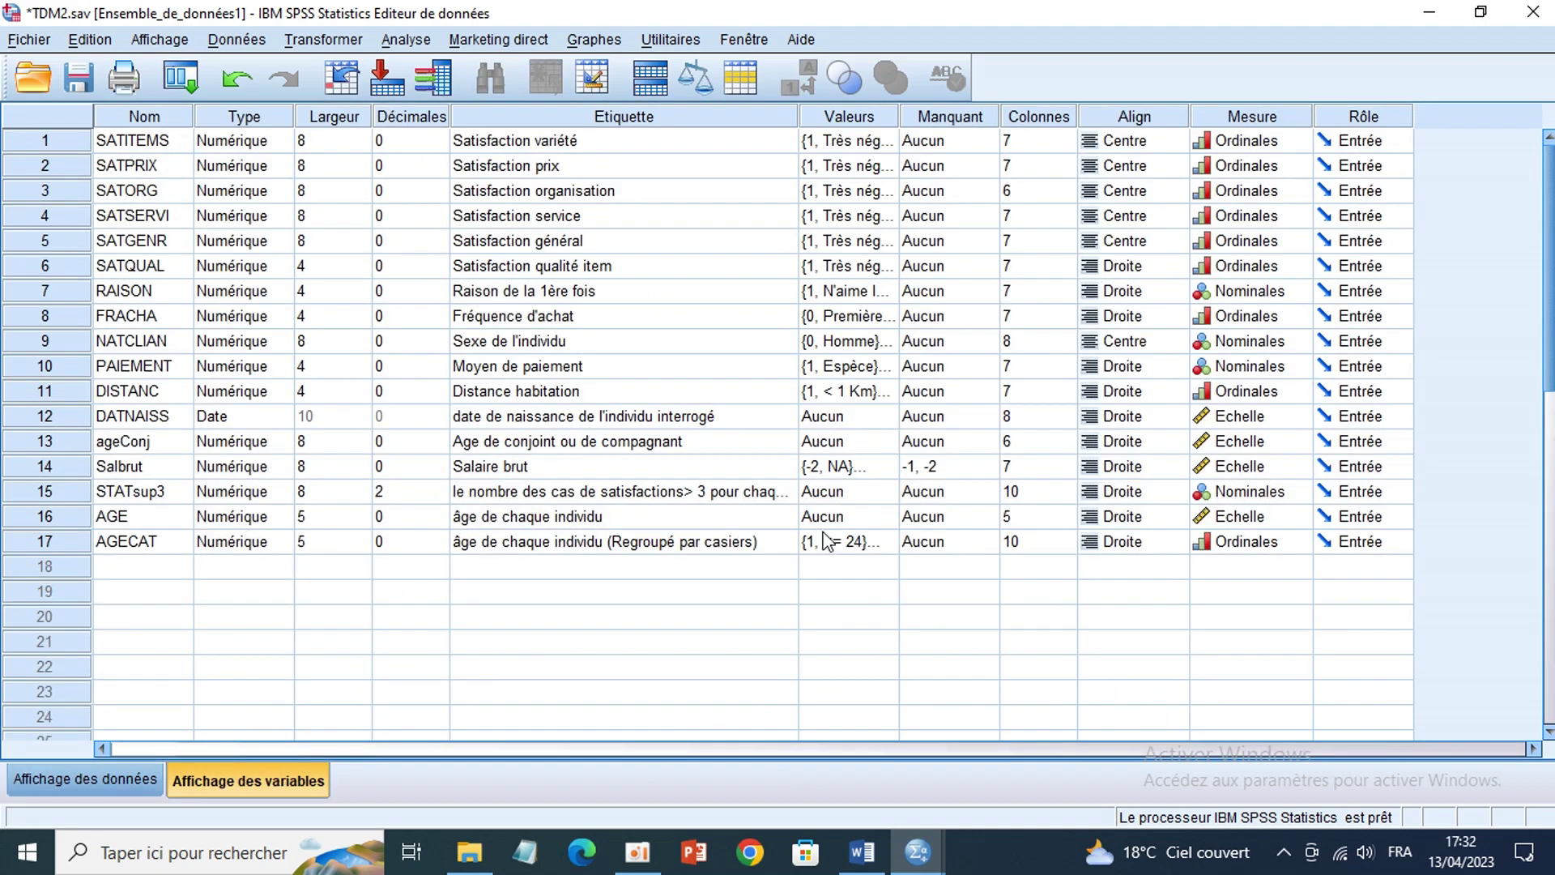
pyautogui.click(885, 543)
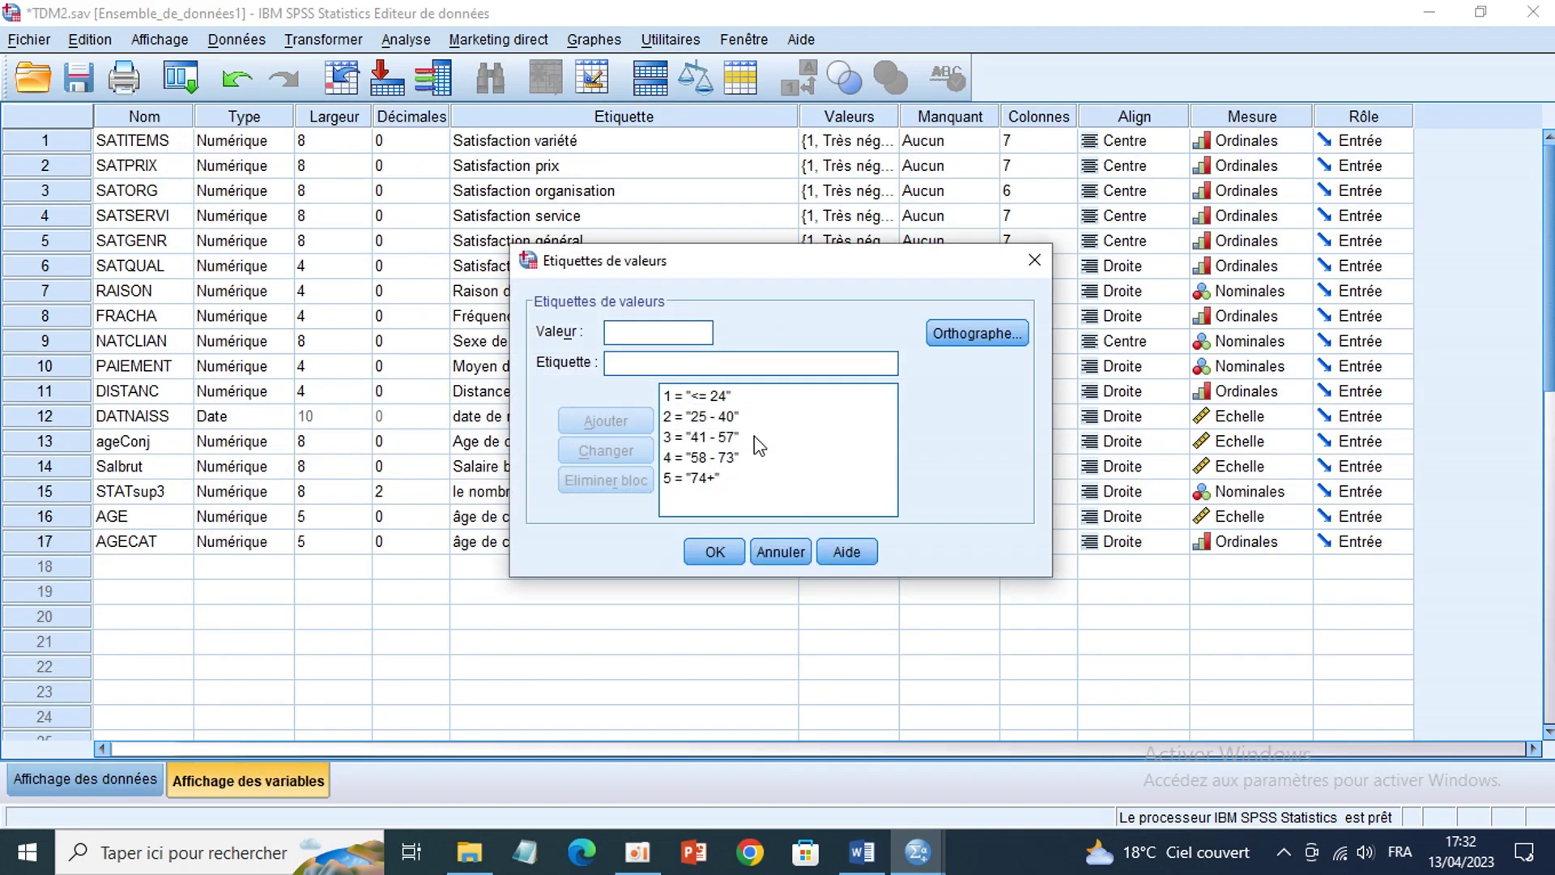
pyautogui.click(1034, 260)
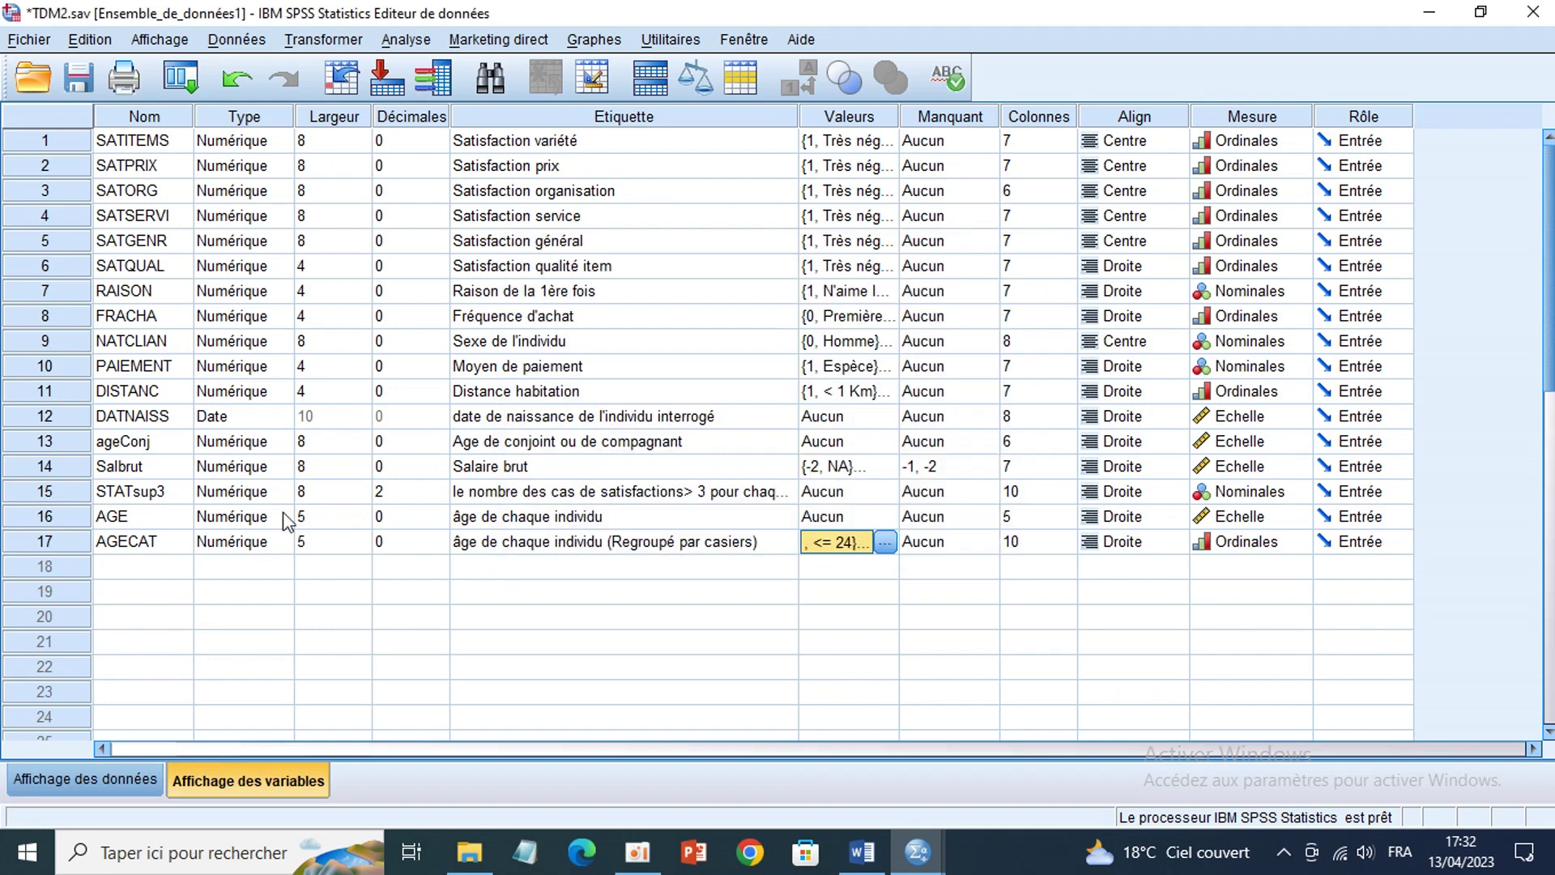
# Step: Locate AGE and AGECAT in the variable definitions and review the age range behind each AGECAT value label
pyautogui.click(117, 544)
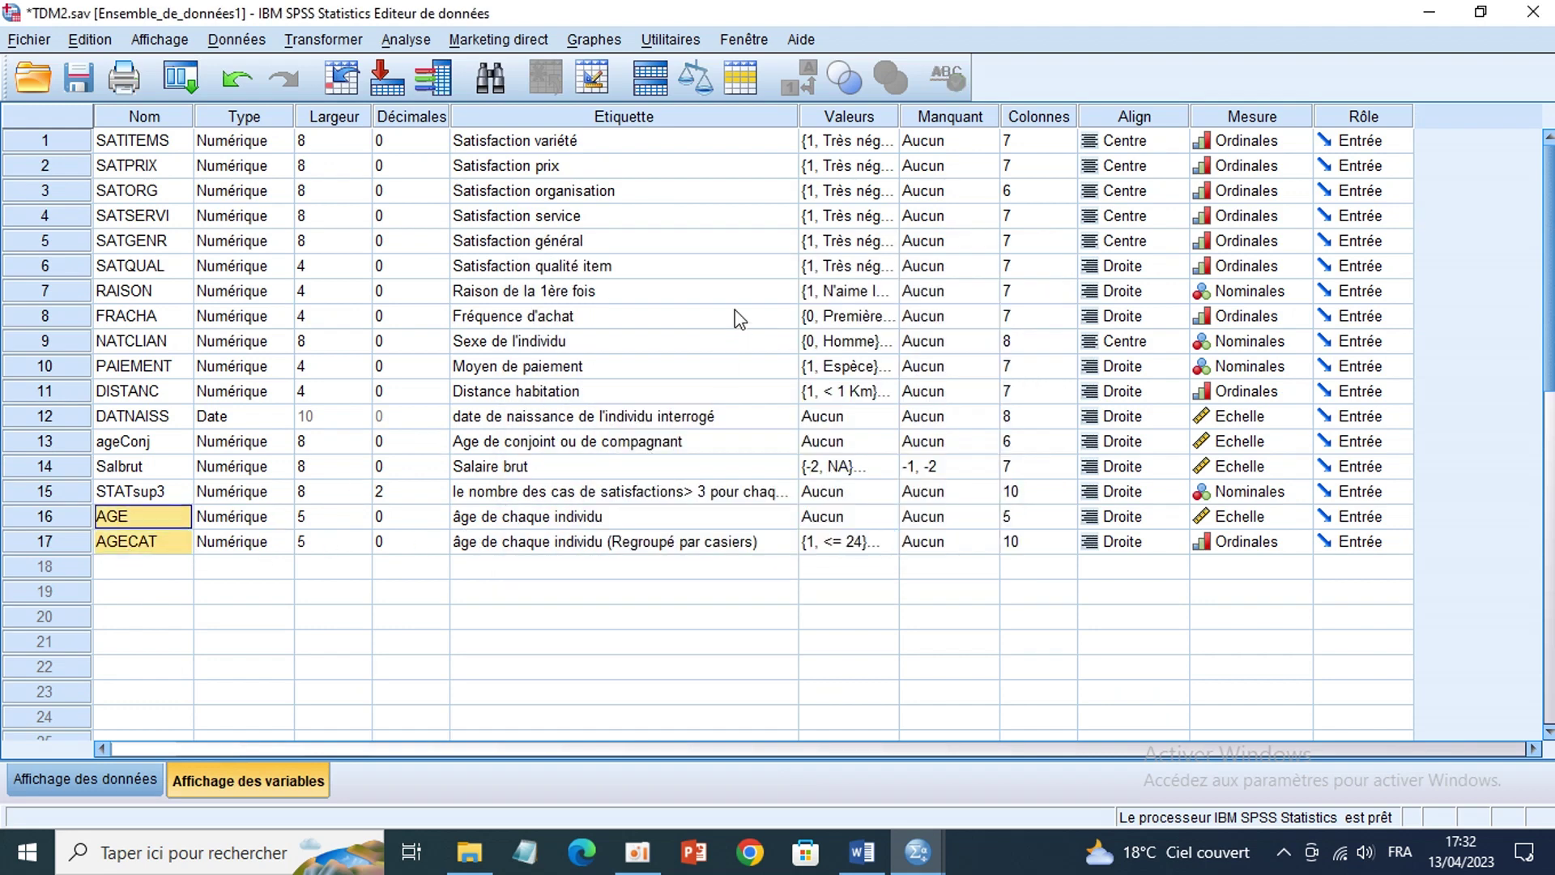
pyautogui.click(875, 541)
pyautogui.click(885, 541)
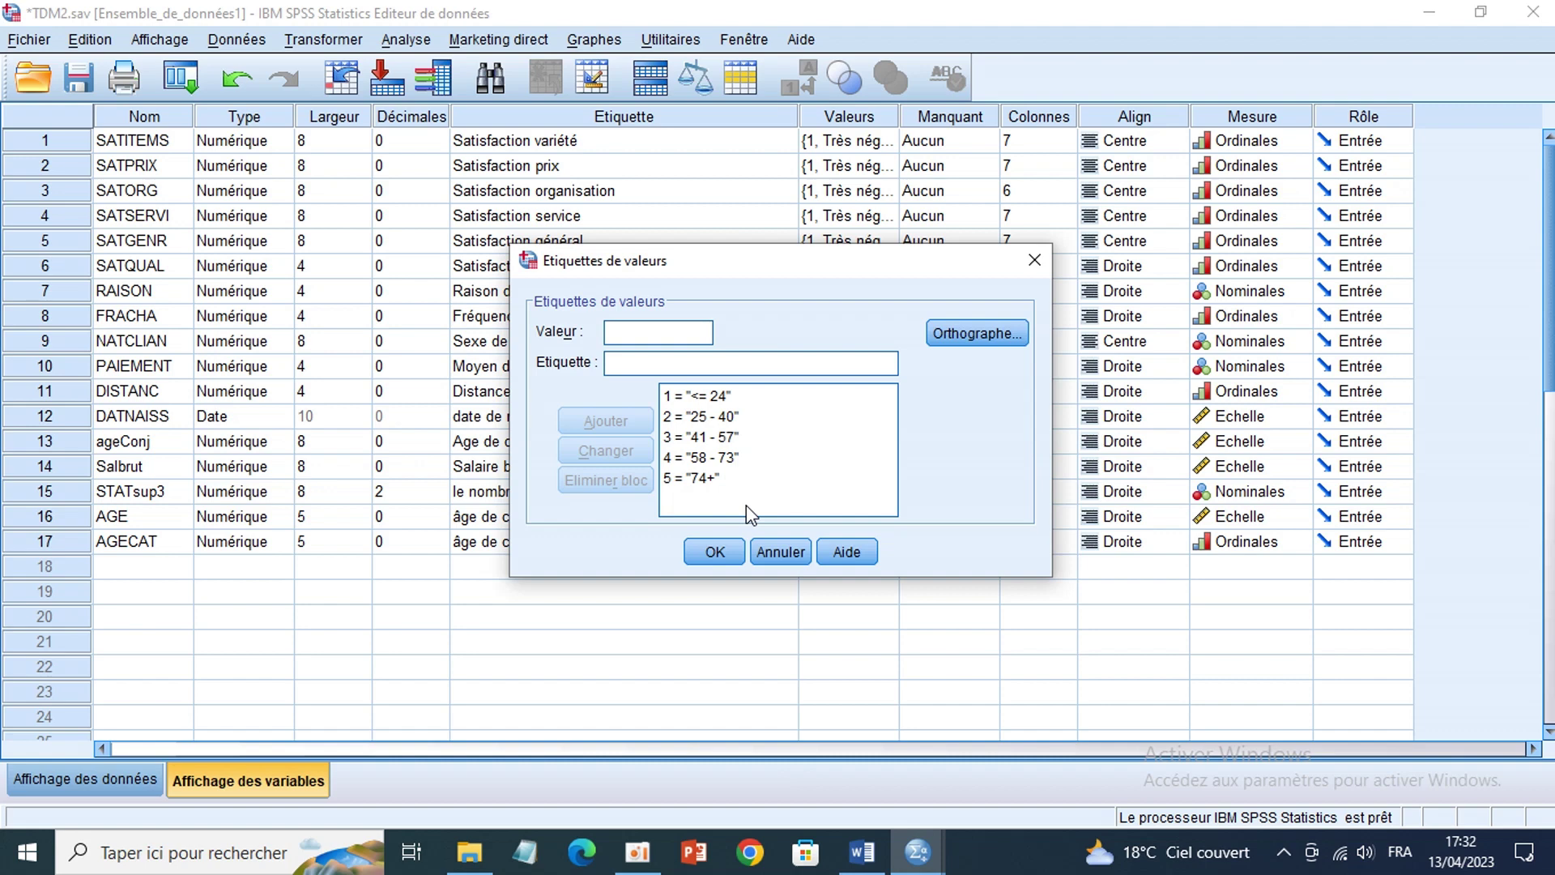
pyautogui.click(1034, 260)
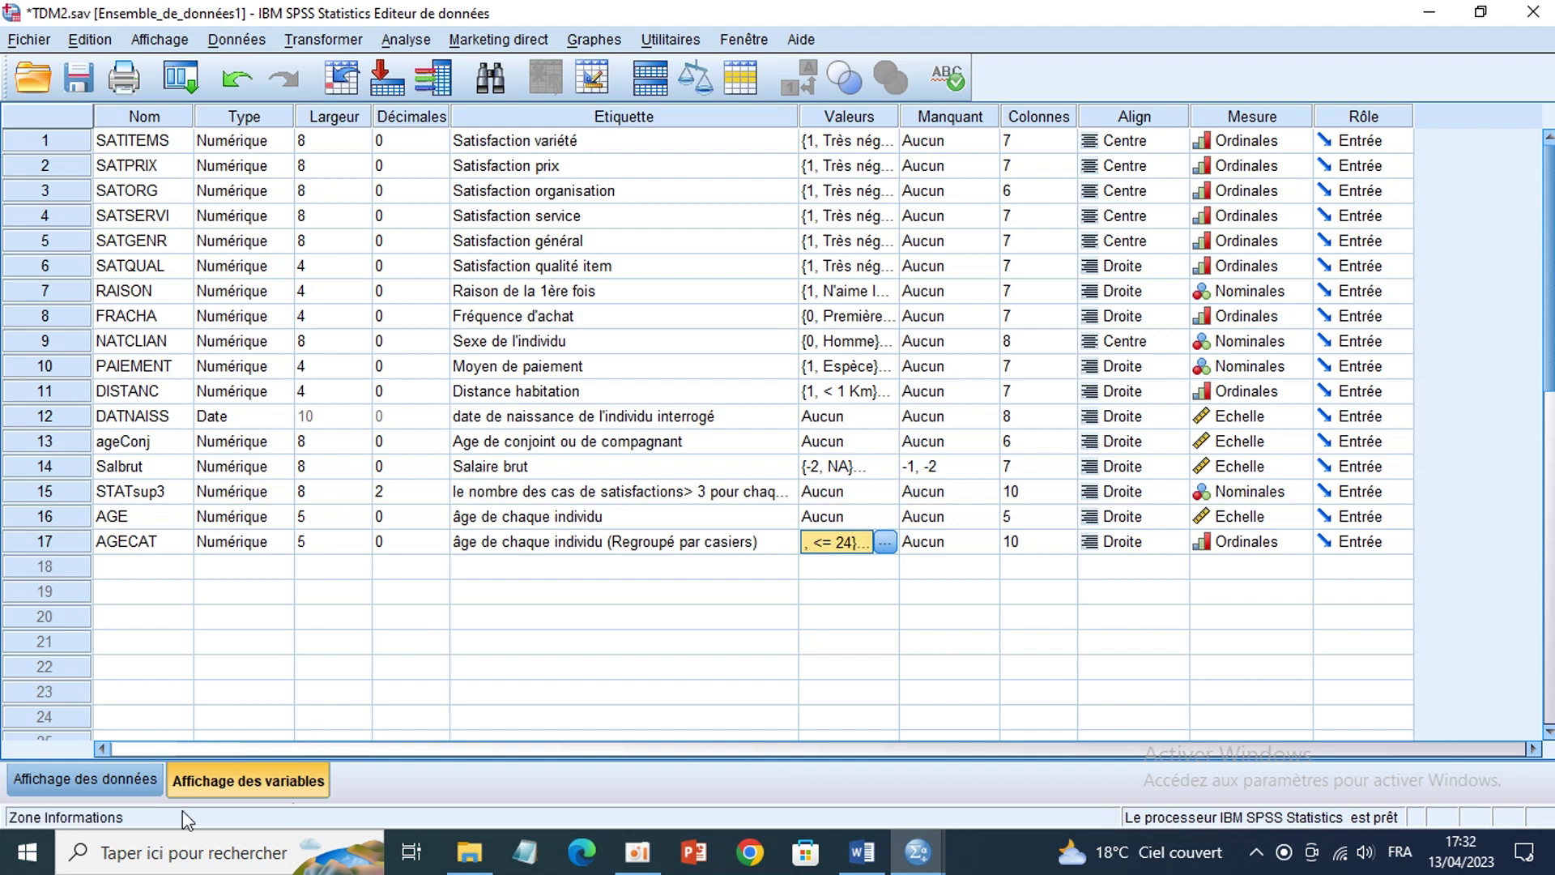
# Step: Compare the AGECAT codes of the first six cases in the data with the age ranges in the value labels
pyautogui.click(121, 786)
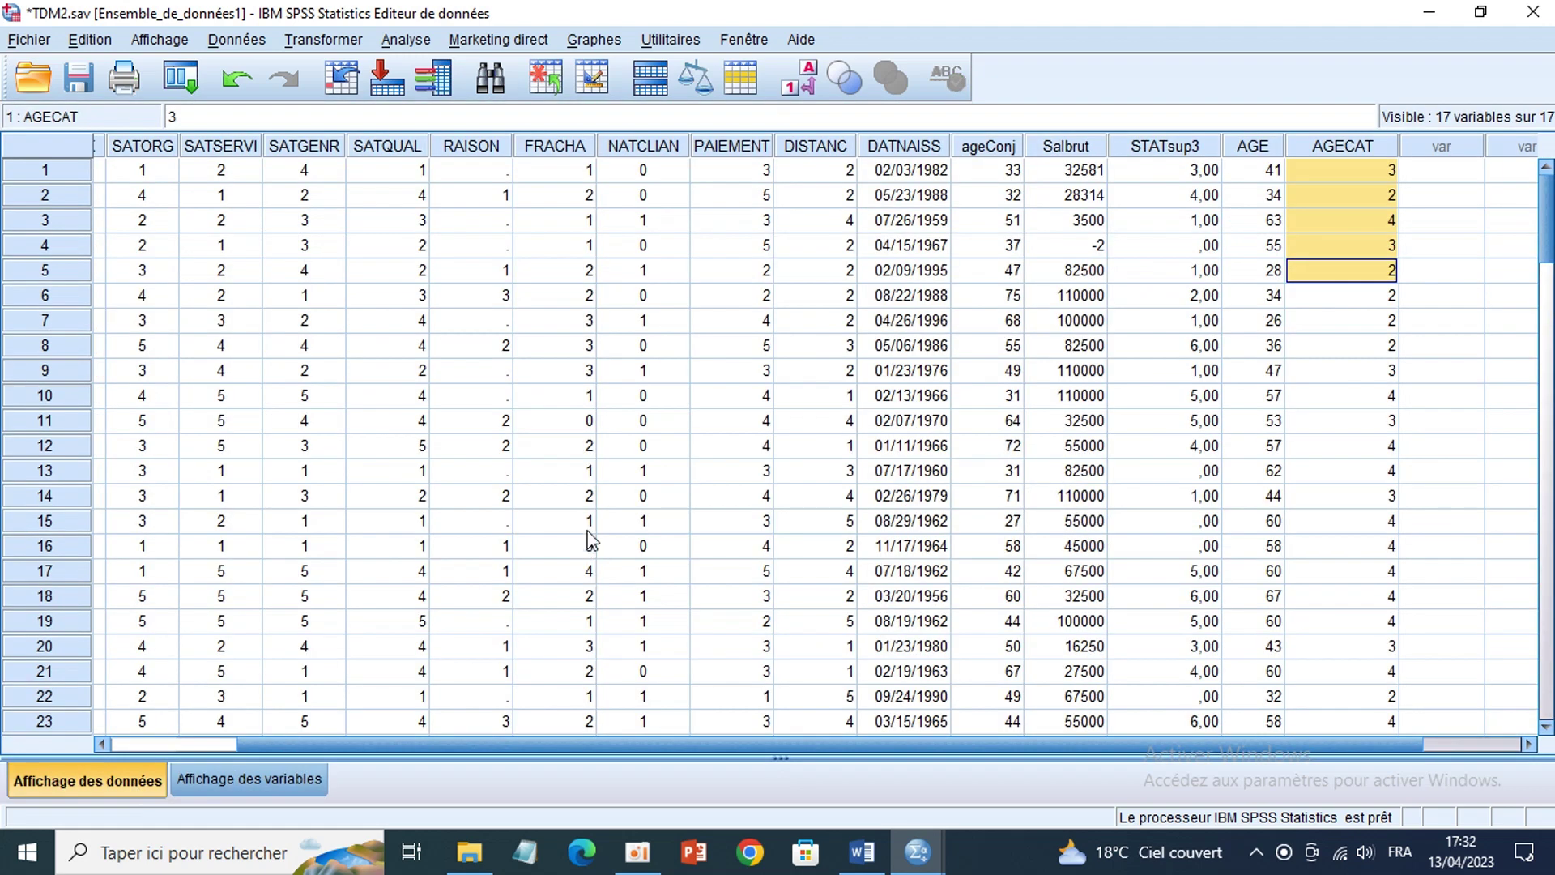
pyautogui.click(1330, 171)
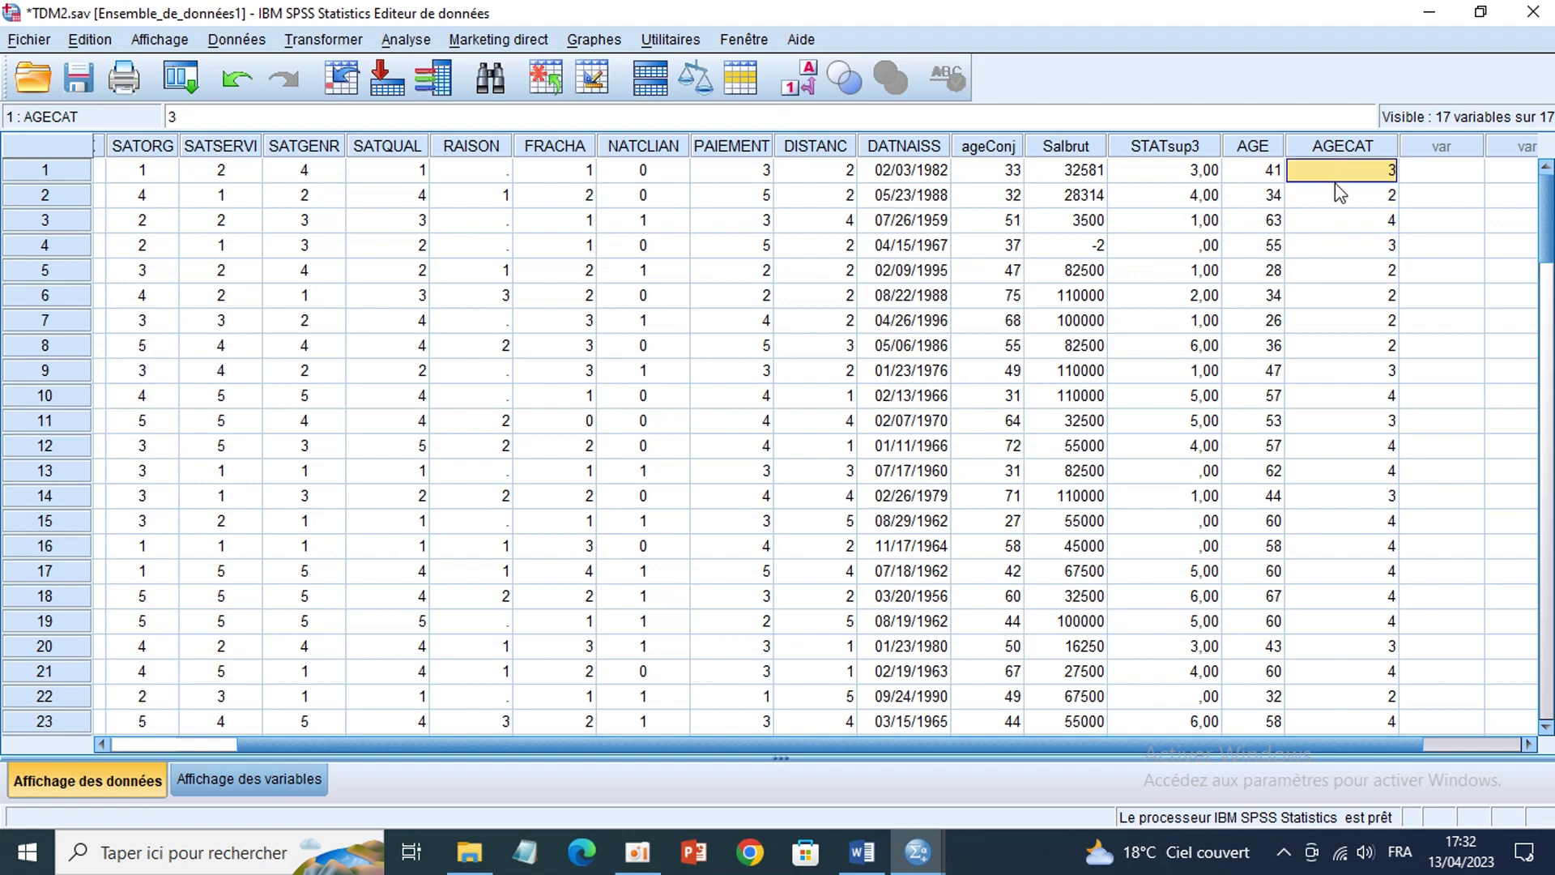
pyautogui.moveTo(1353, 176); pyautogui.dragTo(1354, 299)
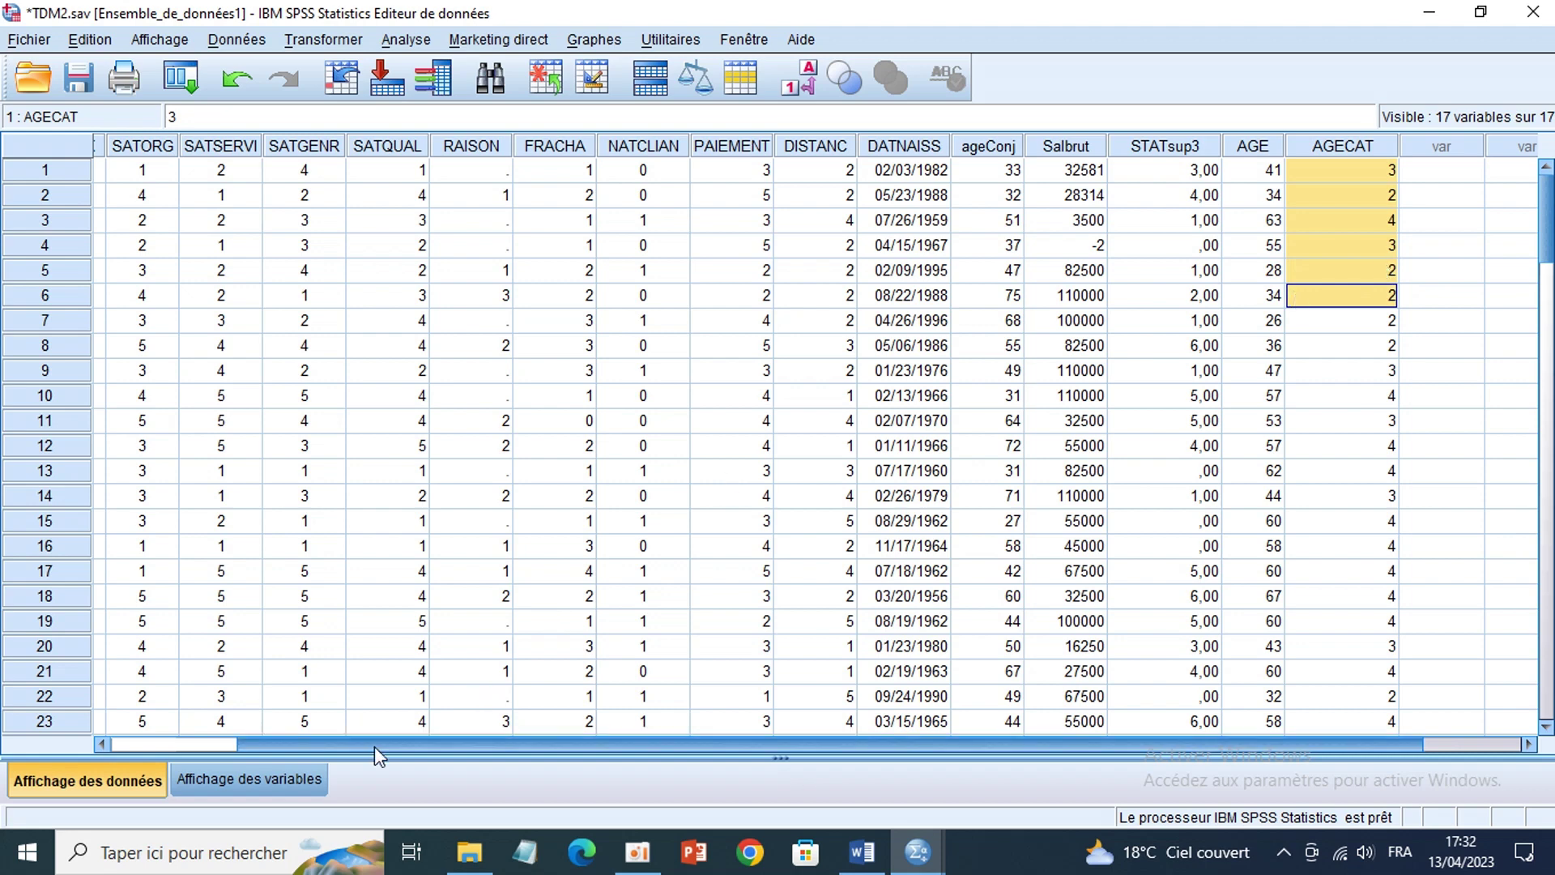
pyautogui.click(309, 780)
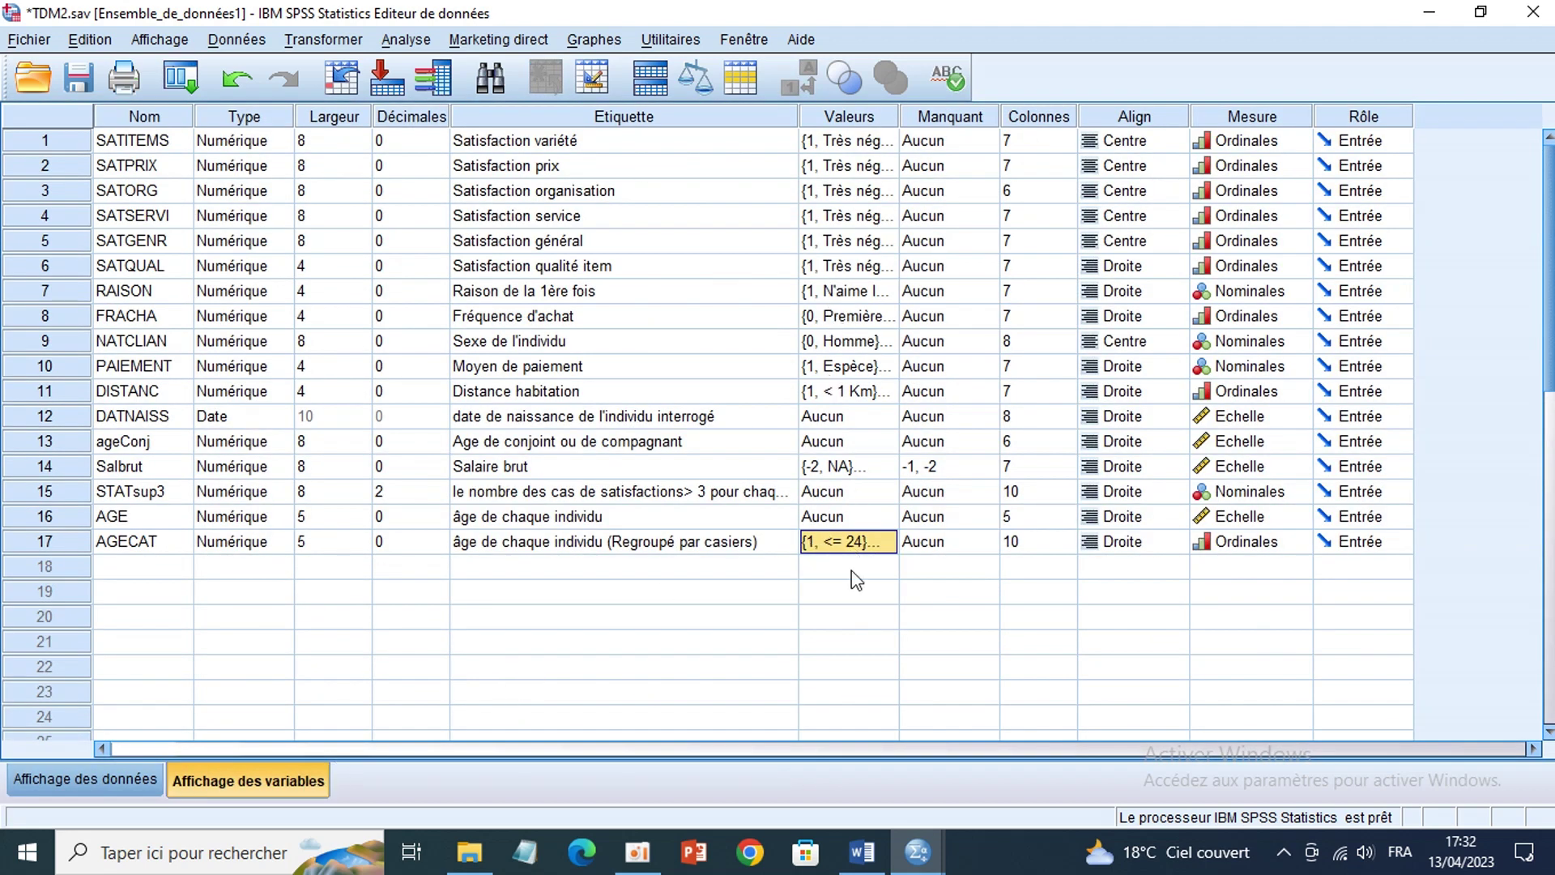
pyautogui.click(883, 544)
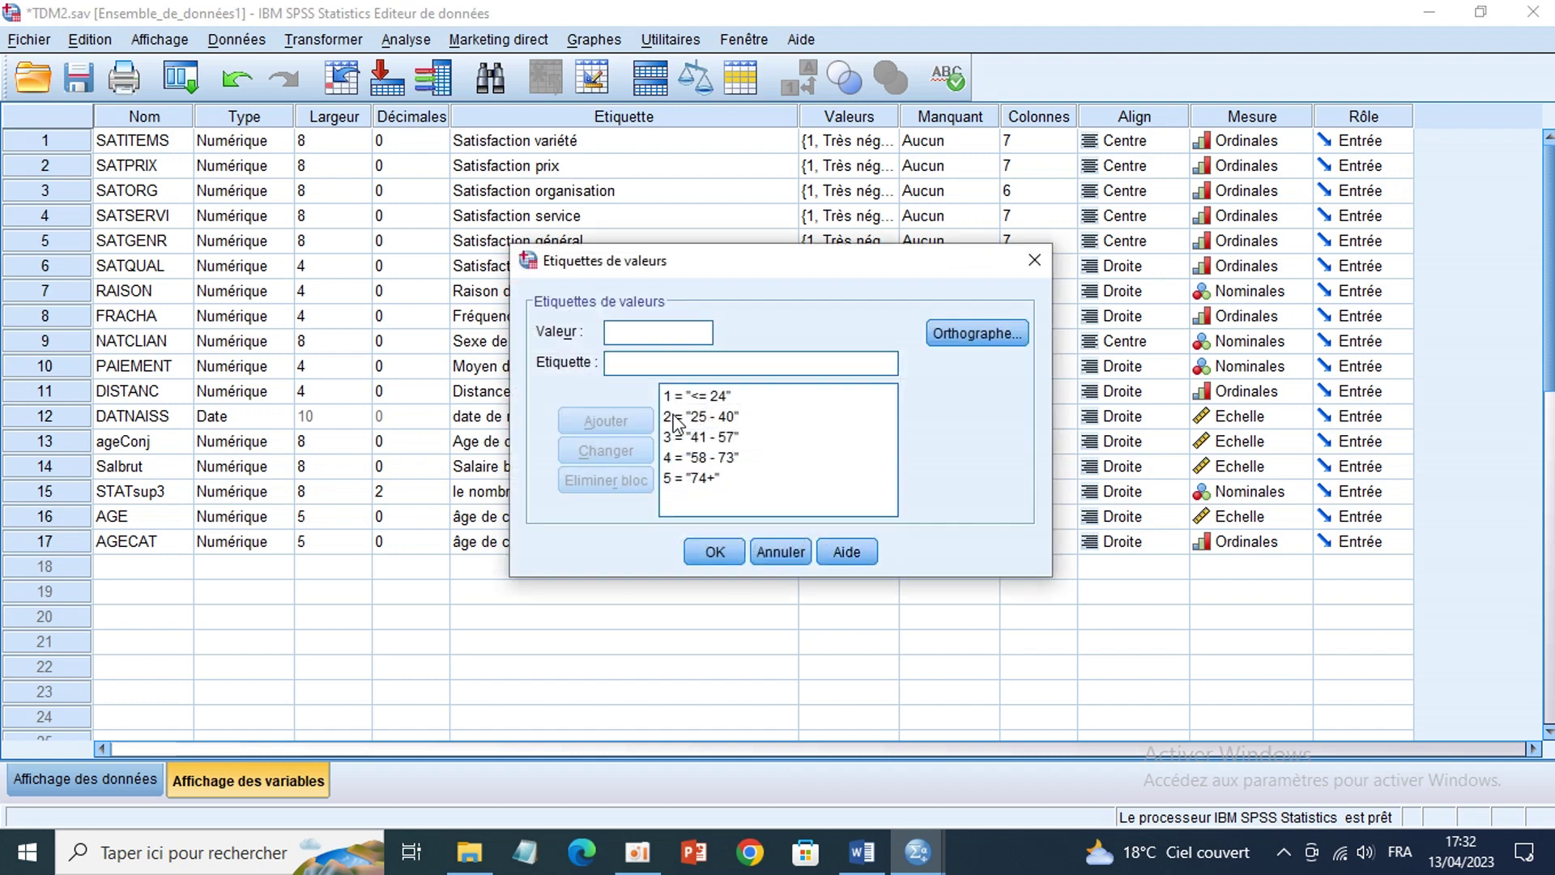
pyautogui.click(713, 468)
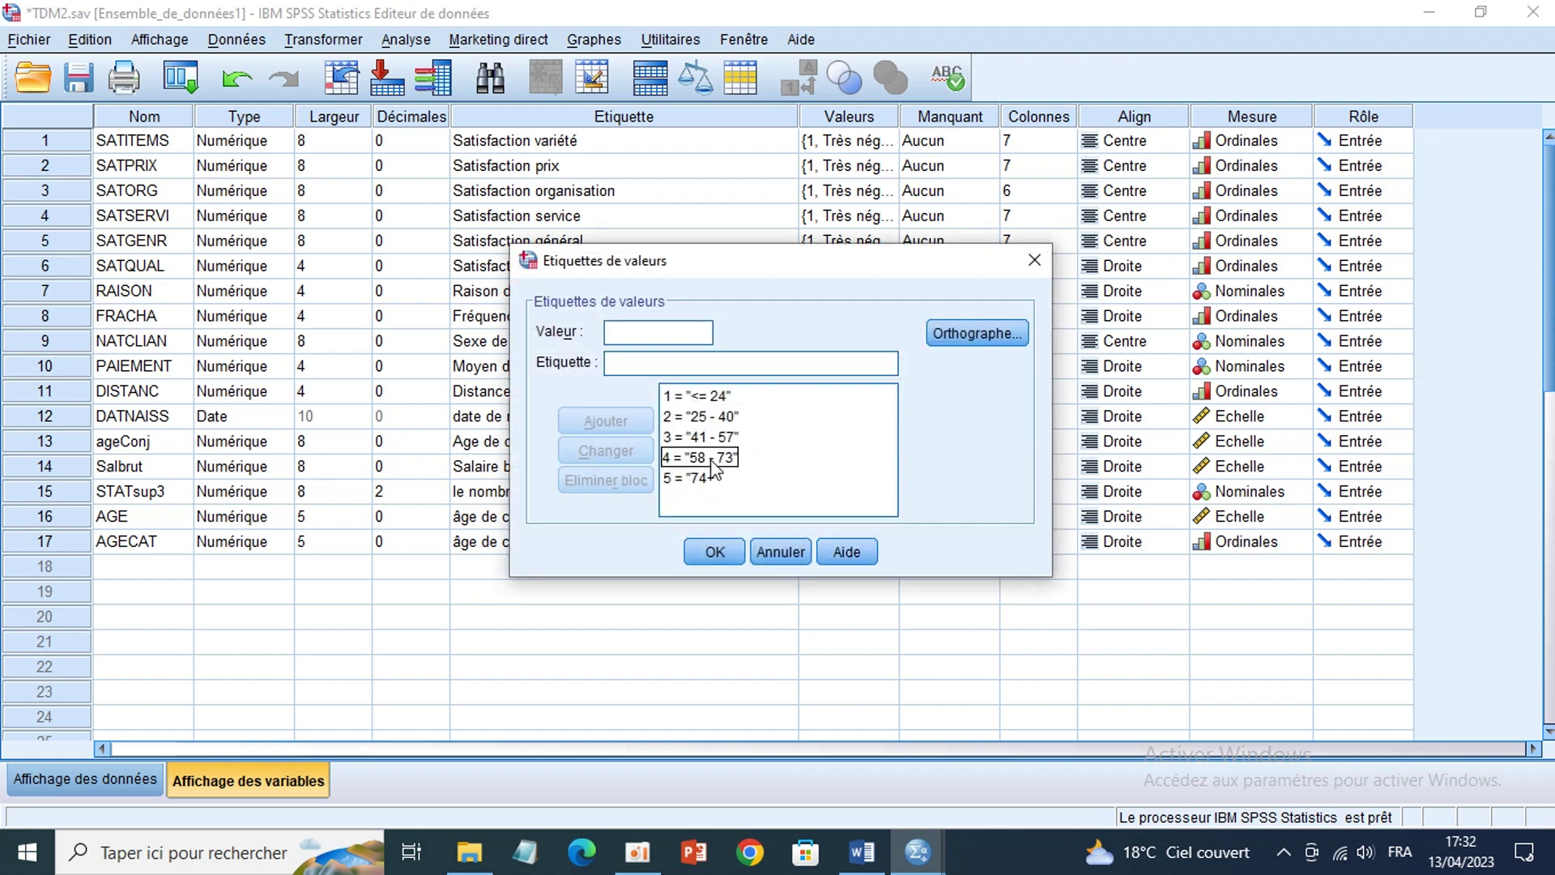
# Step: Review the label defined for AGECAT value 1 and close its value labels
pyautogui.click(716, 397)
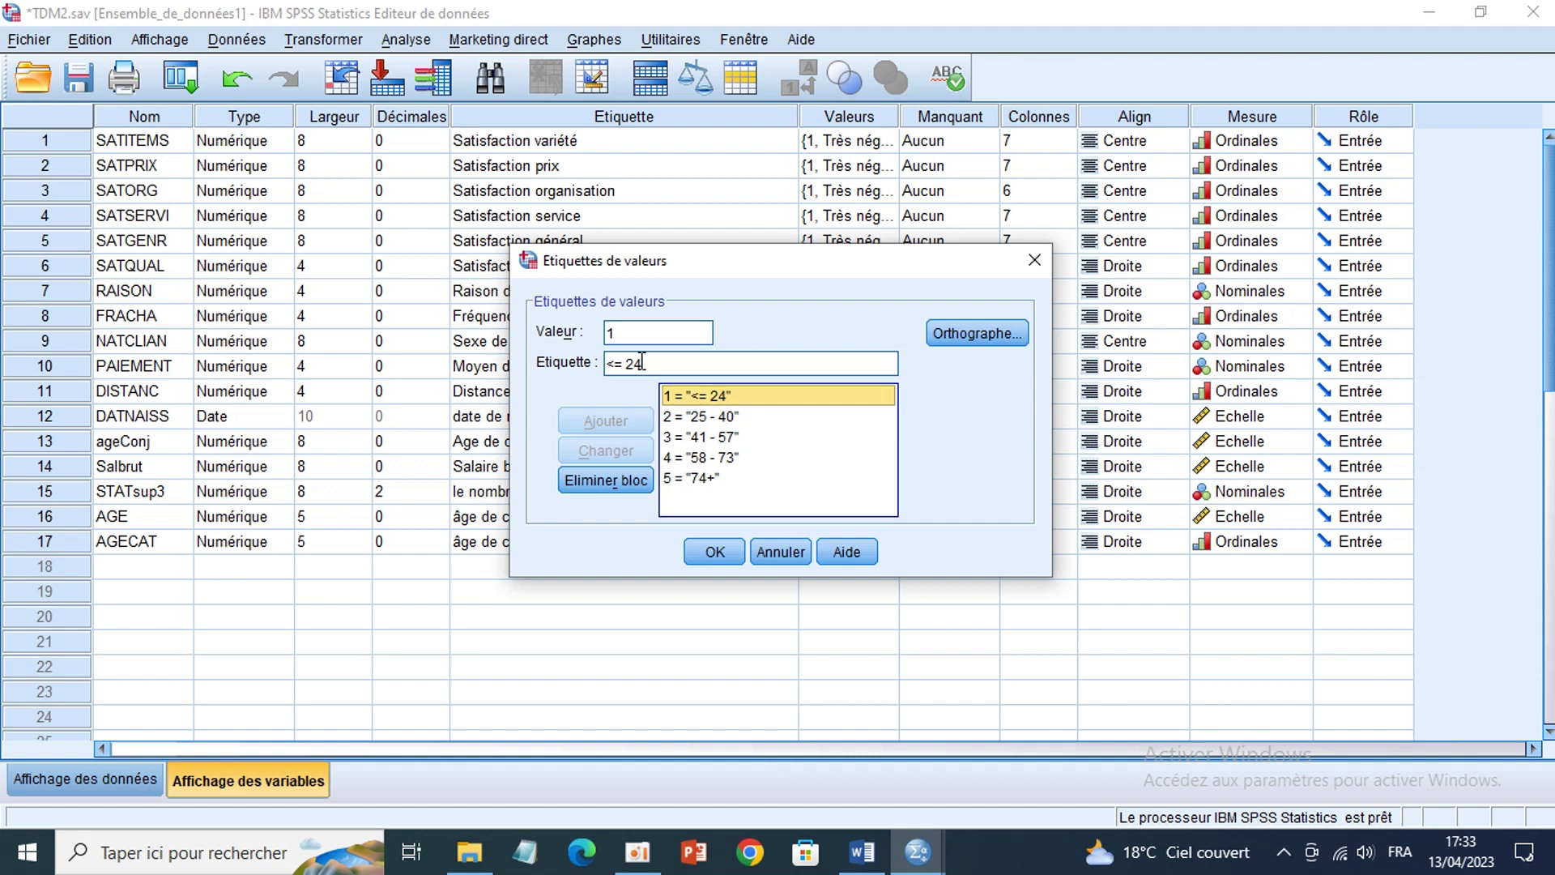
pyautogui.click(711, 397)
pyautogui.click(715, 550)
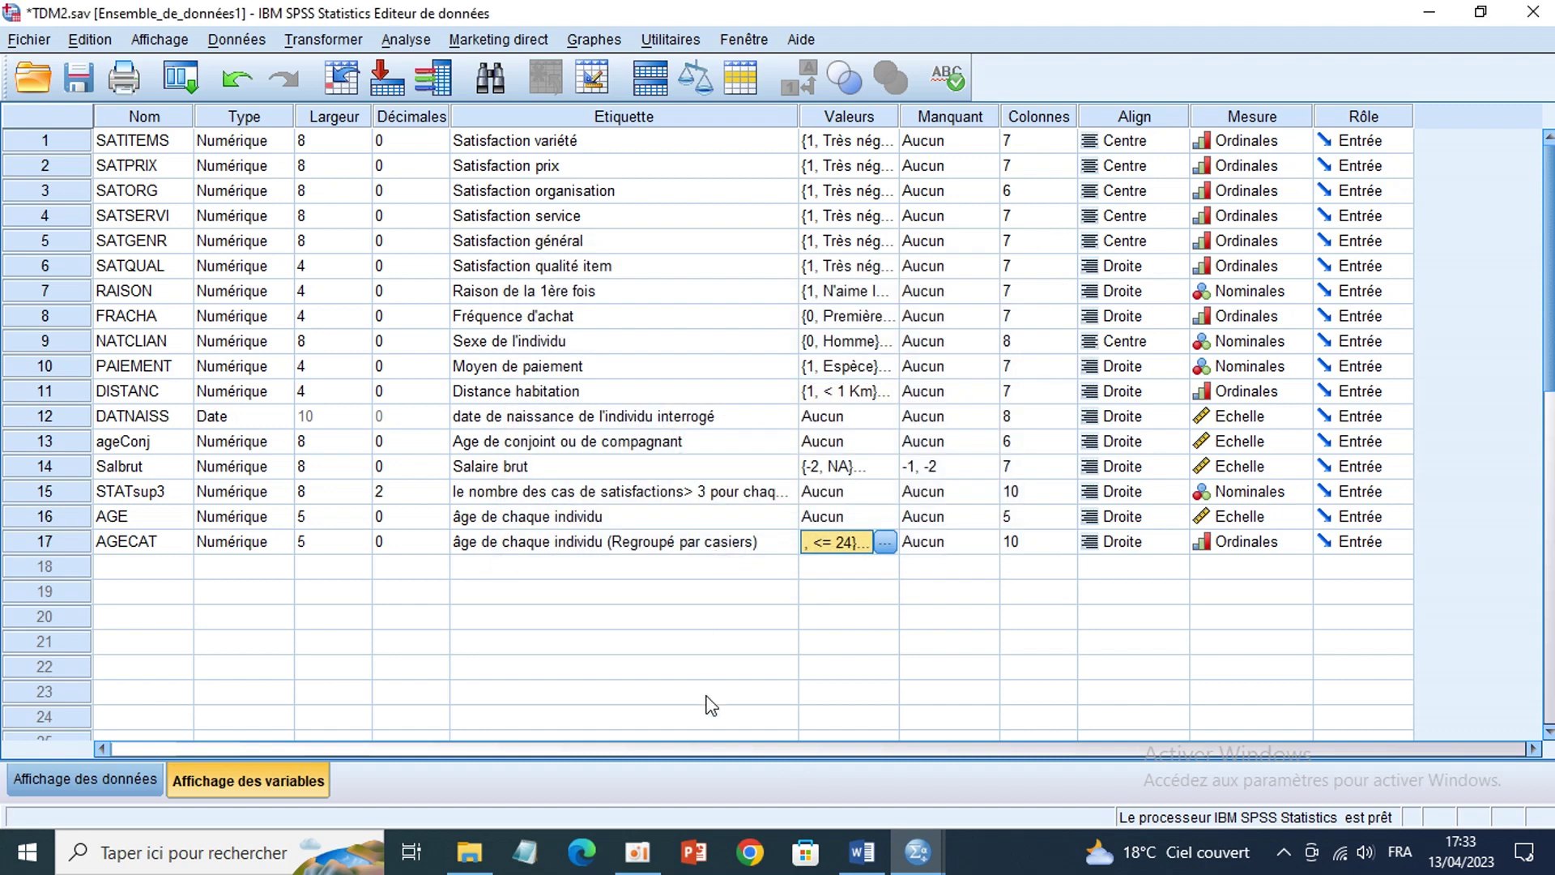
# Step: Switch to the Word assignment and read question 5 of Partie A, on determining the SCORE variable
pyautogui.click(873, 860)
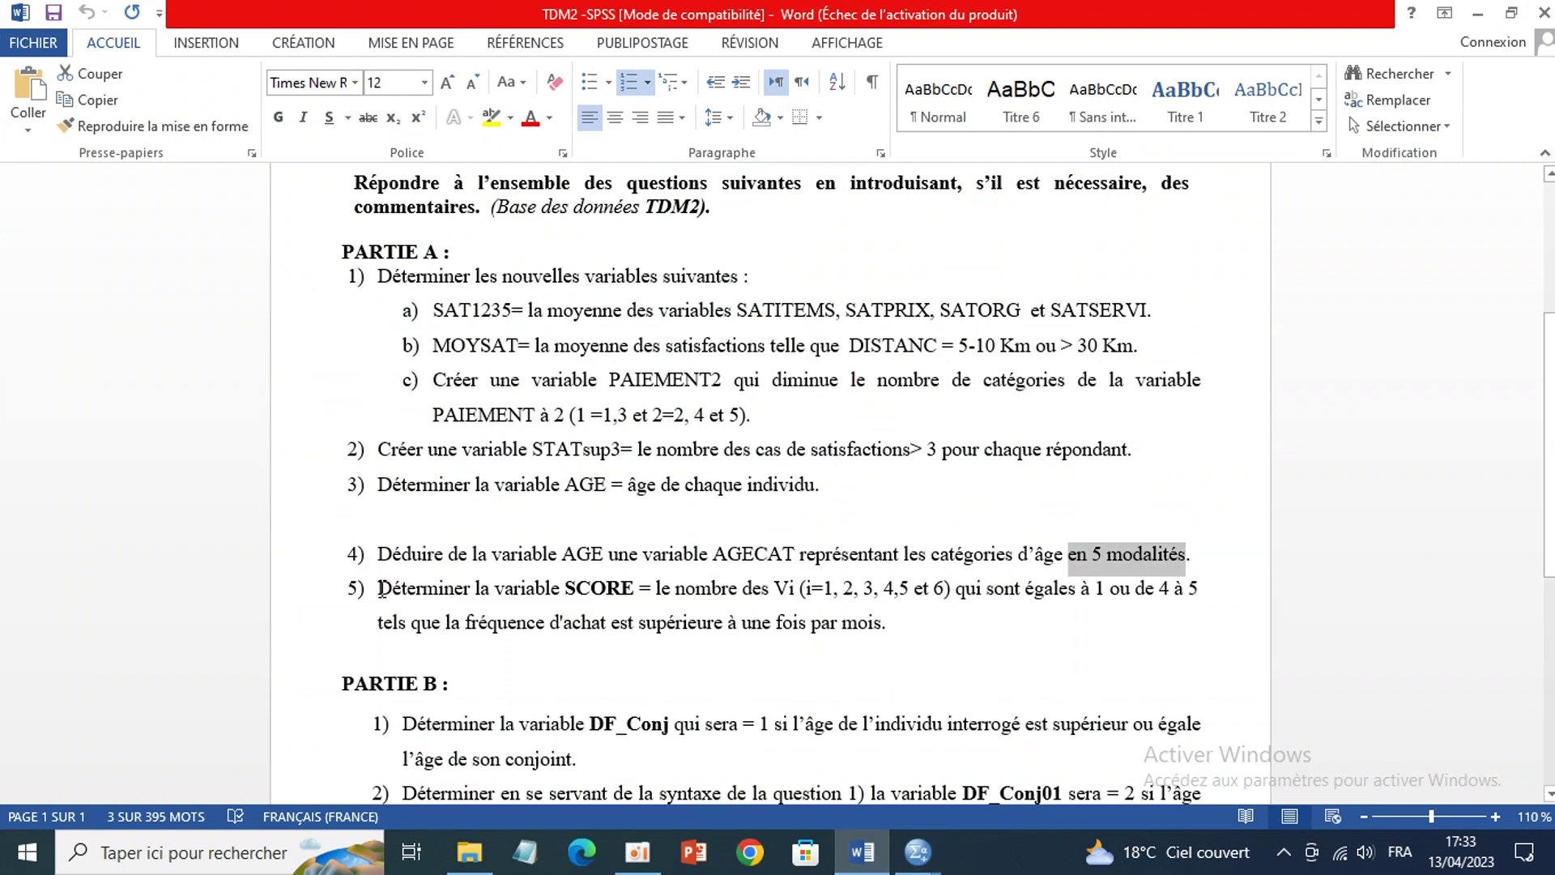
pyautogui.moveTo(377, 590); pyautogui.dragTo(775, 628)
pyautogui.click(437, 683)
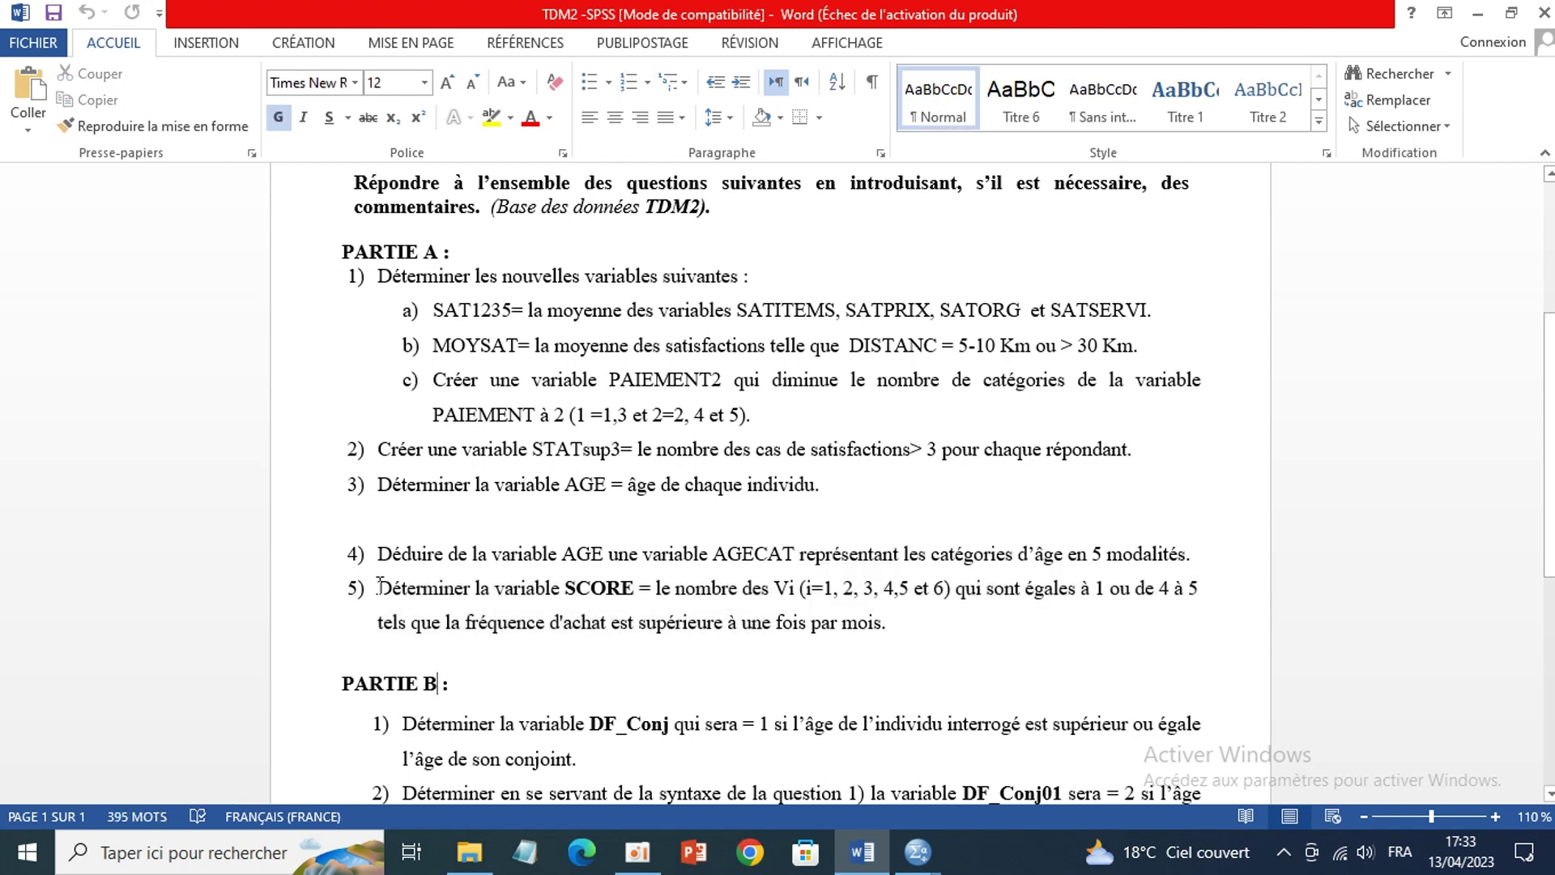
pyautogui.moveTo(377, 590); pyautogui.dragTo(482, 603)
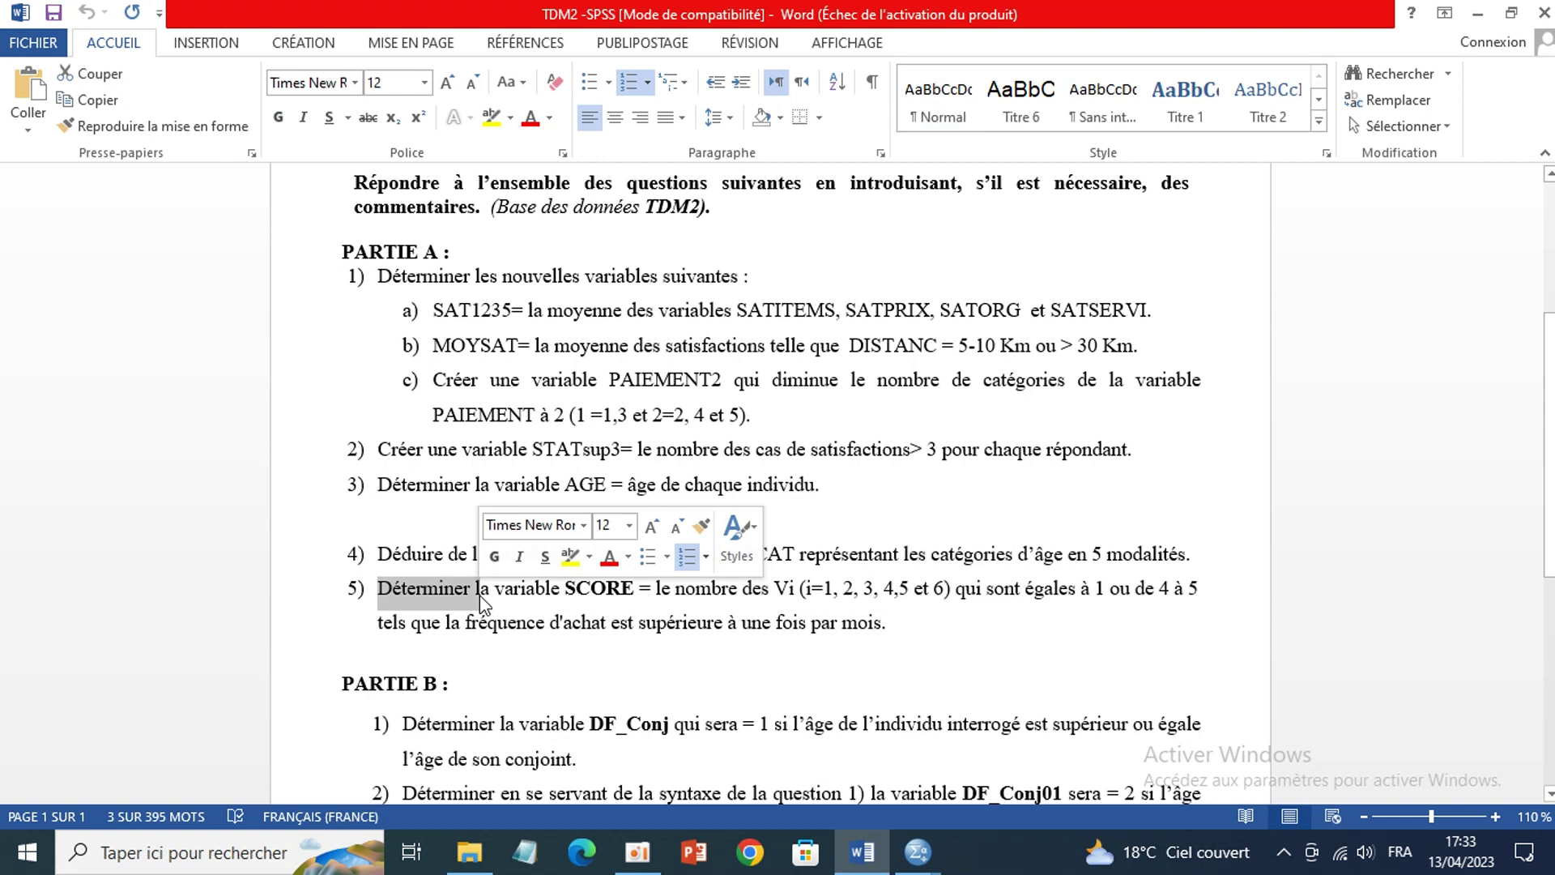
pyautogui.click(409, 599)
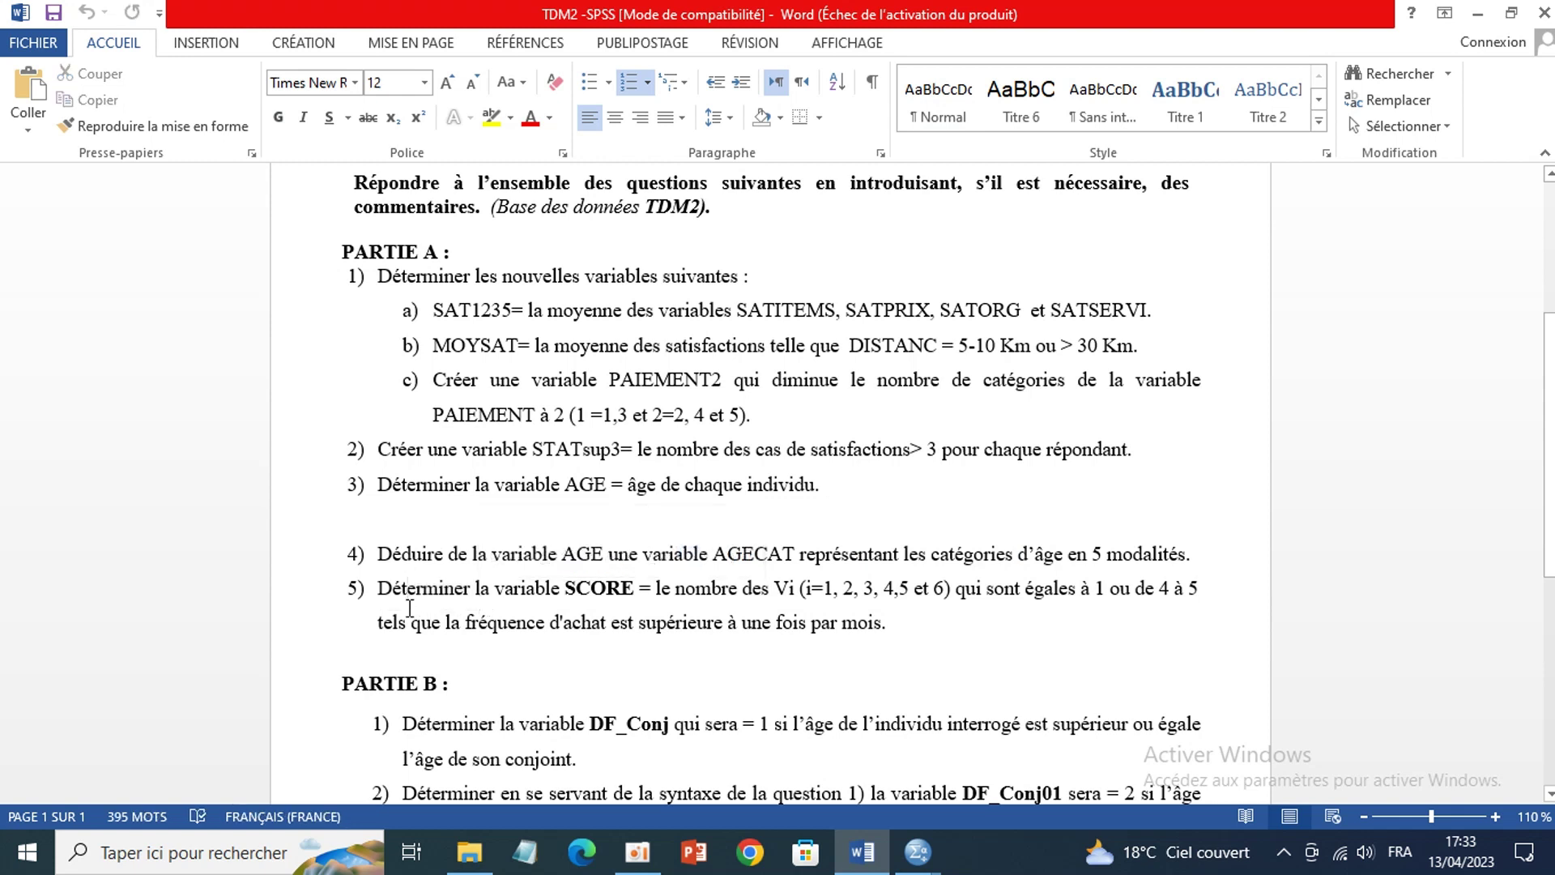